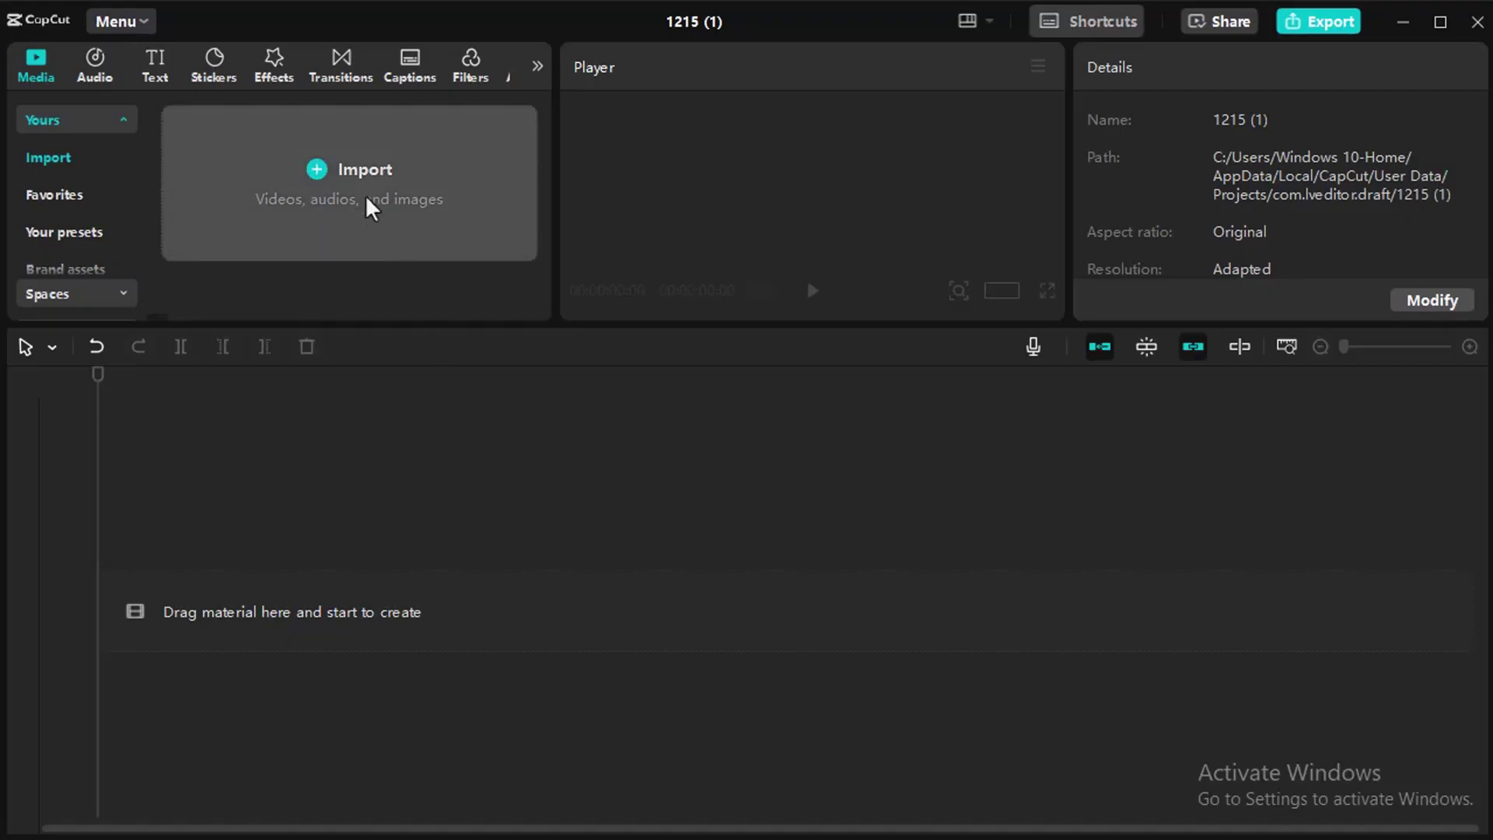
Step: Import all six design images, including bg.png, into the CapCut project
left_click(325, 214)
left_click(416, 339, "shift")
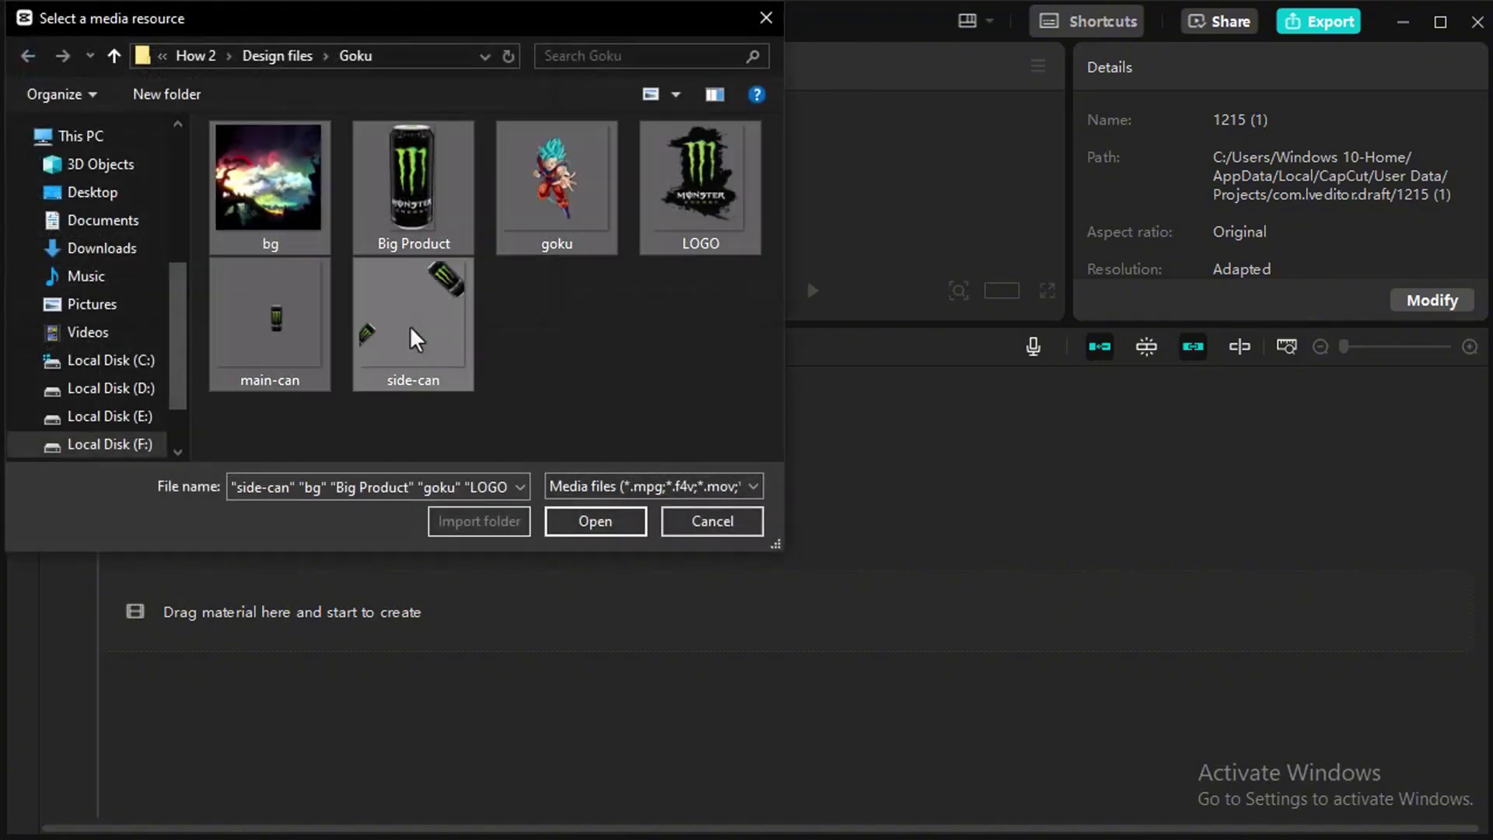
left_click(604, 533)
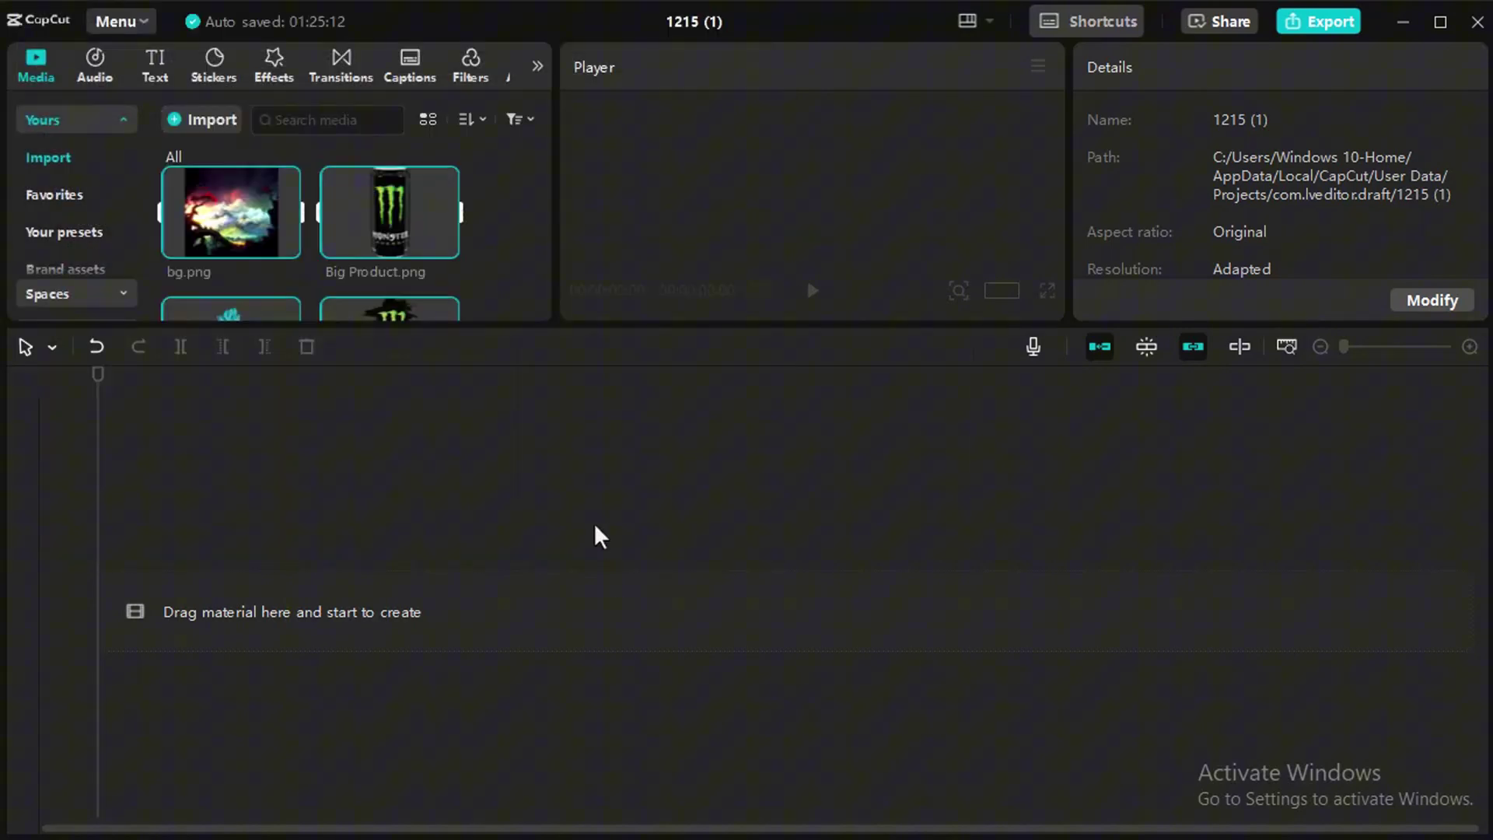
Step: Place bg.png on the timeline and extend it to 00:00:09:03
scroll(501, 264, "down", 3)
scroll(493, 264, "up", 3)
left_click_drag(434, 336, 444, 517)
scroll(420, 373, "down", 2)
scroll(226, 237, "up", 2)
left_click_drag(226, 238, 215, 692)
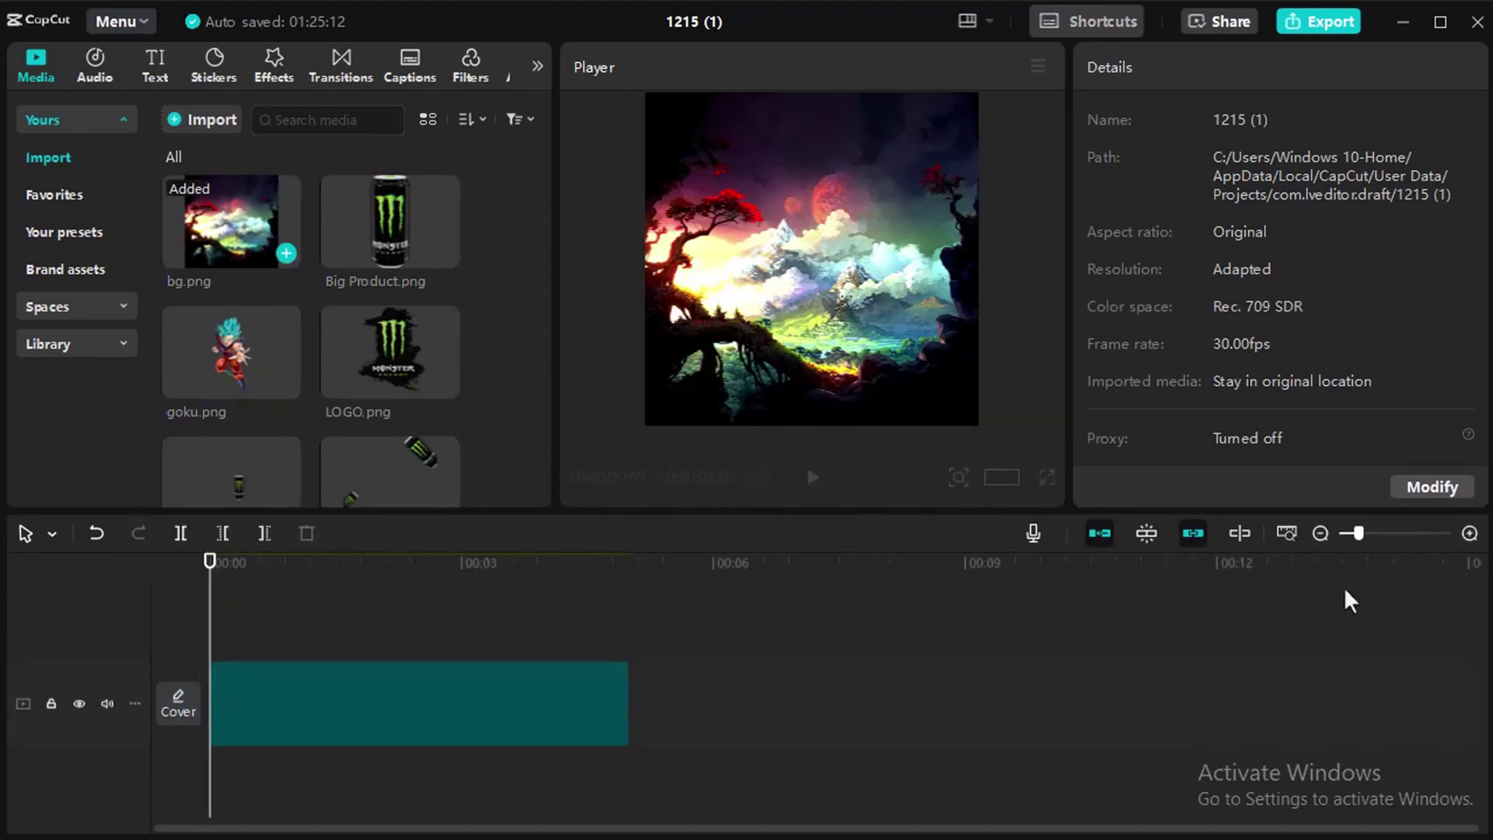
left_click(1357, 534)
mouse_move(1357, 534)
left_mouse_down()
mouse_move(1385, 534)
mouse_move(1363, 534)
left_mouse_up()
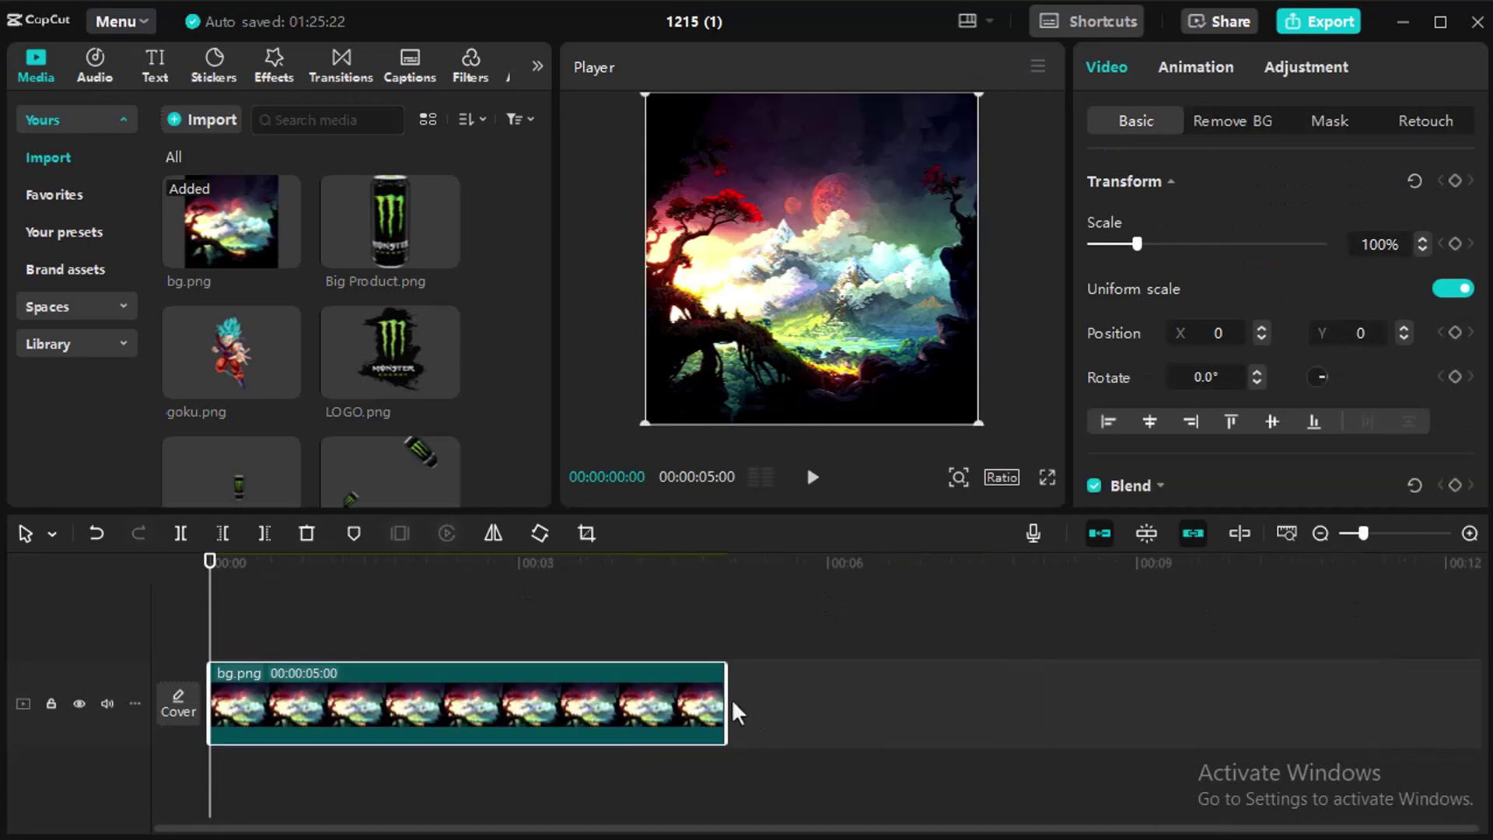
left_click_drag(717, 698, 1149, 698)
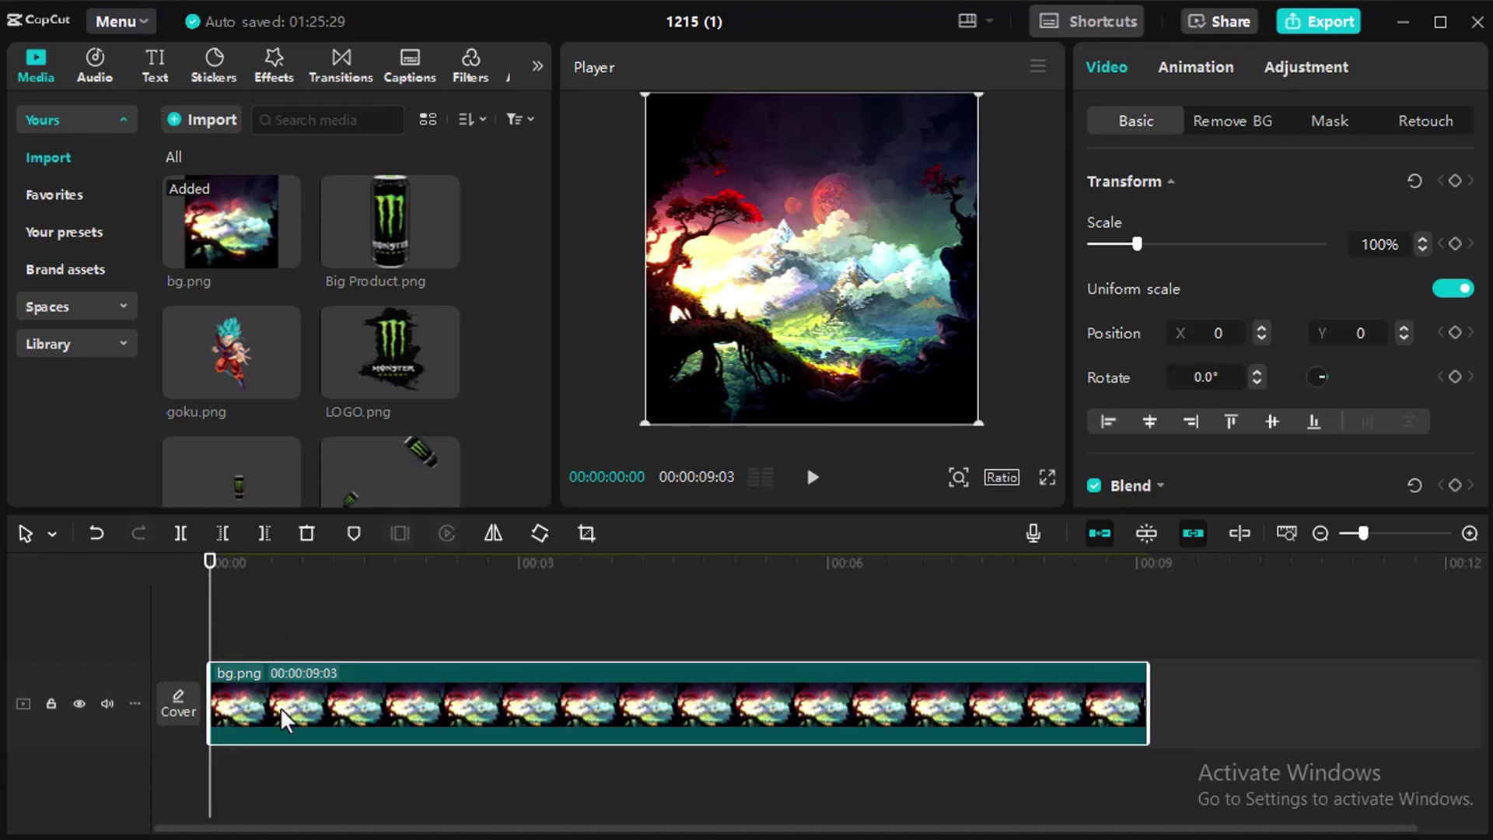
Step: Search Body effects for 'vampire' and apply the Vampire effect to bg.png
left_click(274, 68)
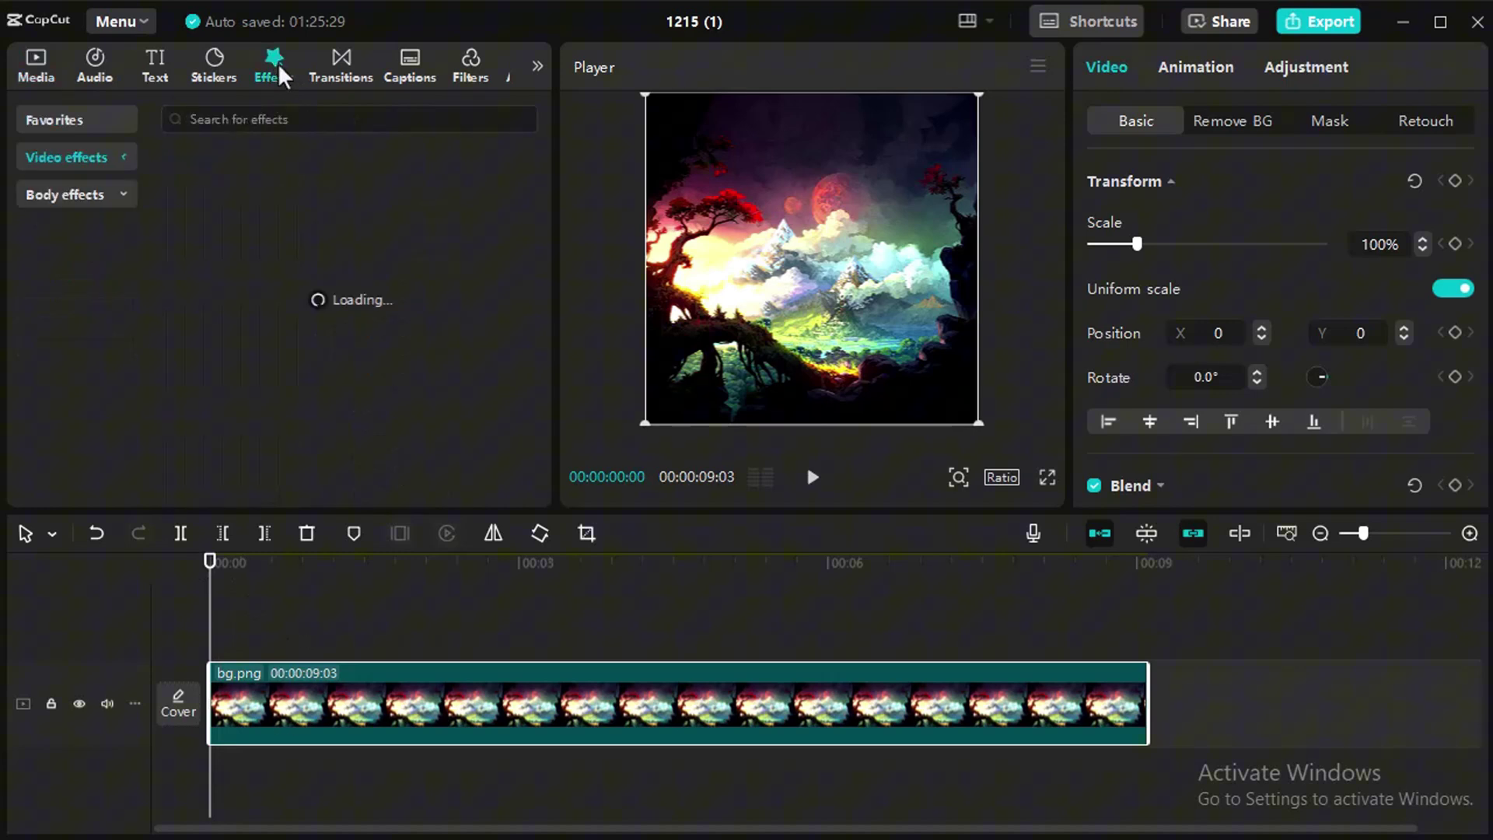
left_click(28, 196)
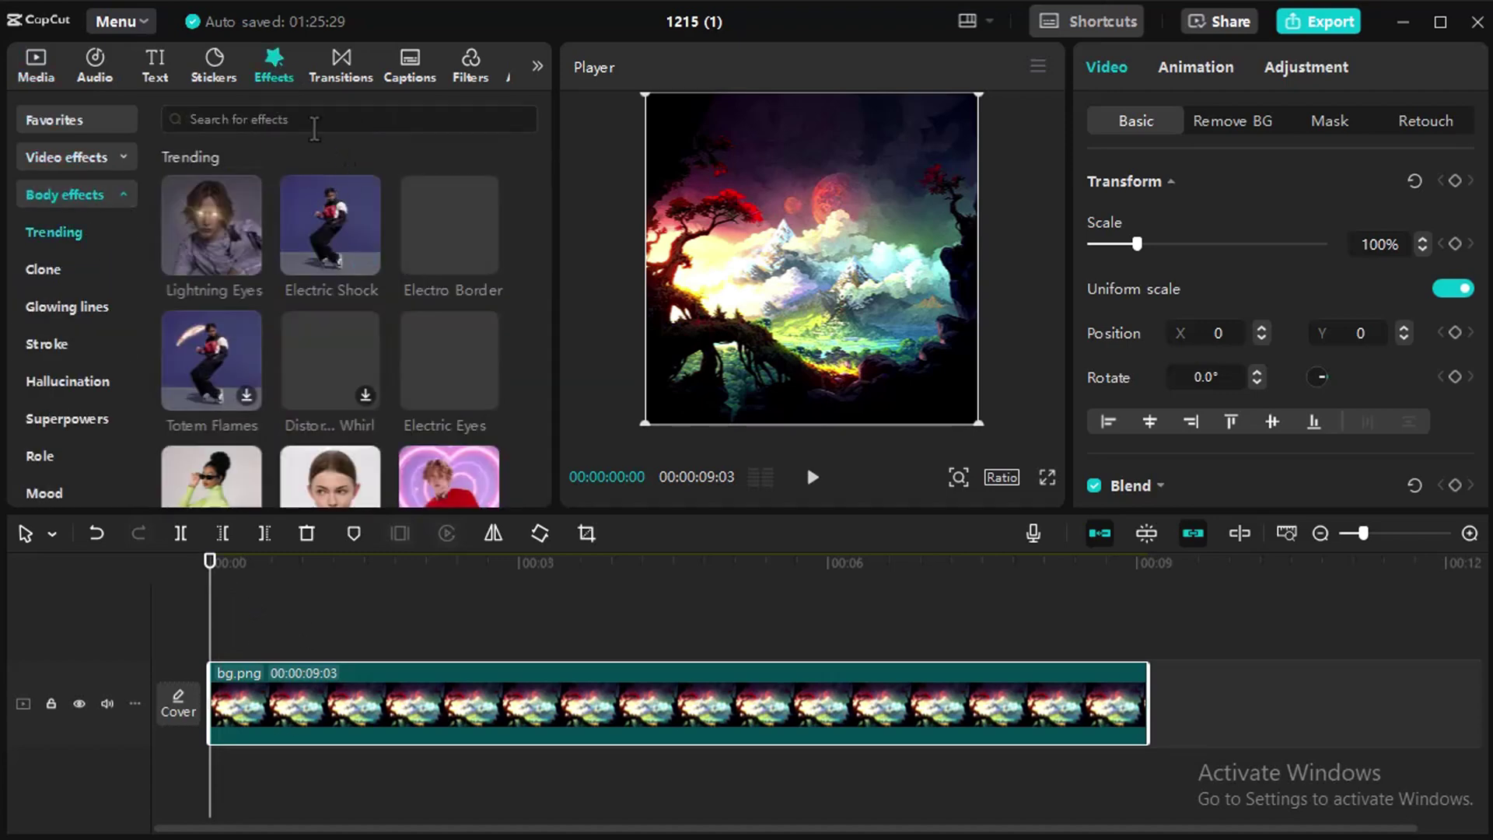
left_click(312, 121)
type("l")
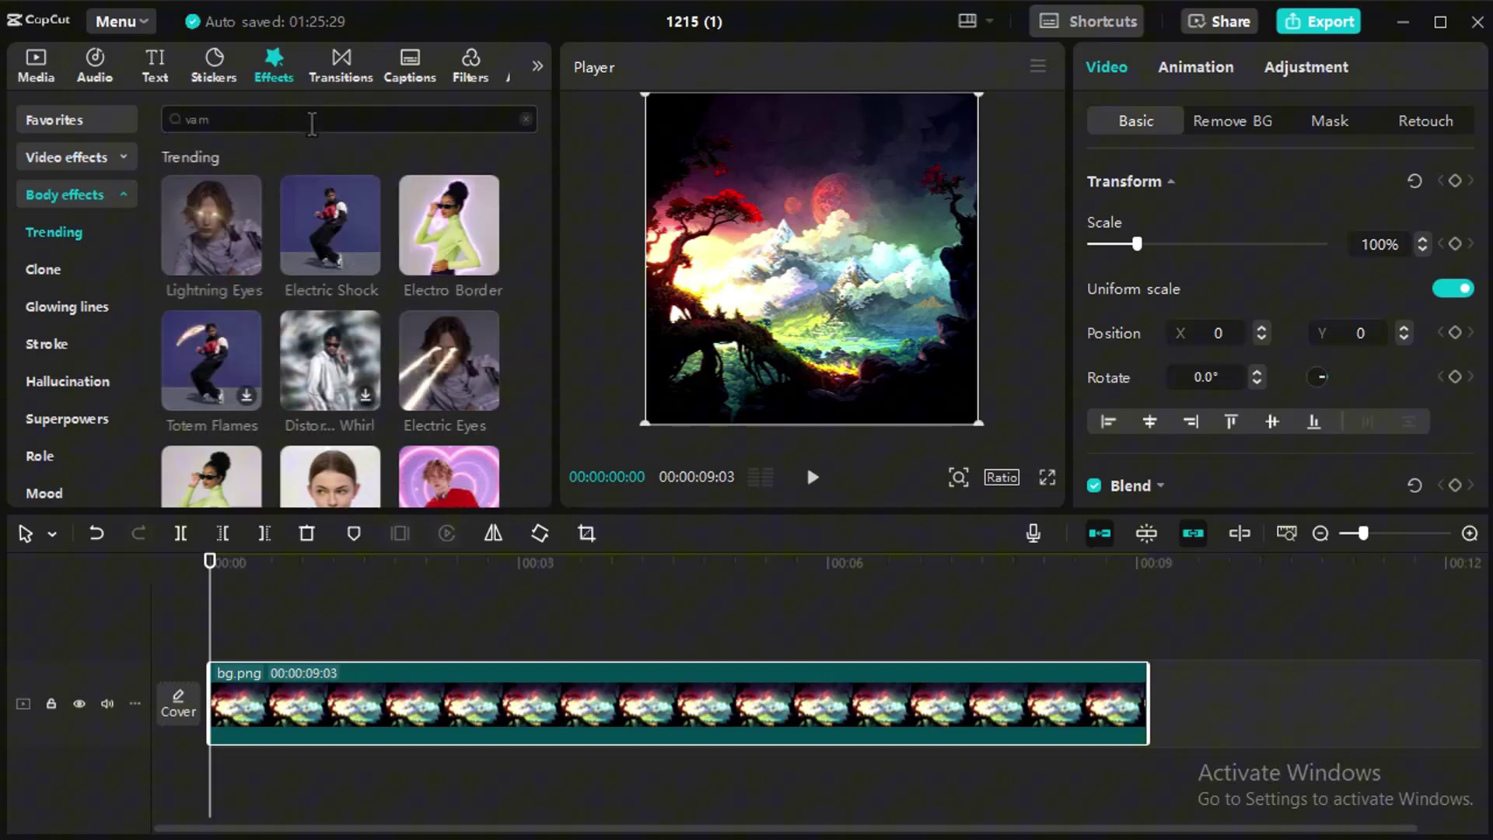
type("ampire")
key("Return")
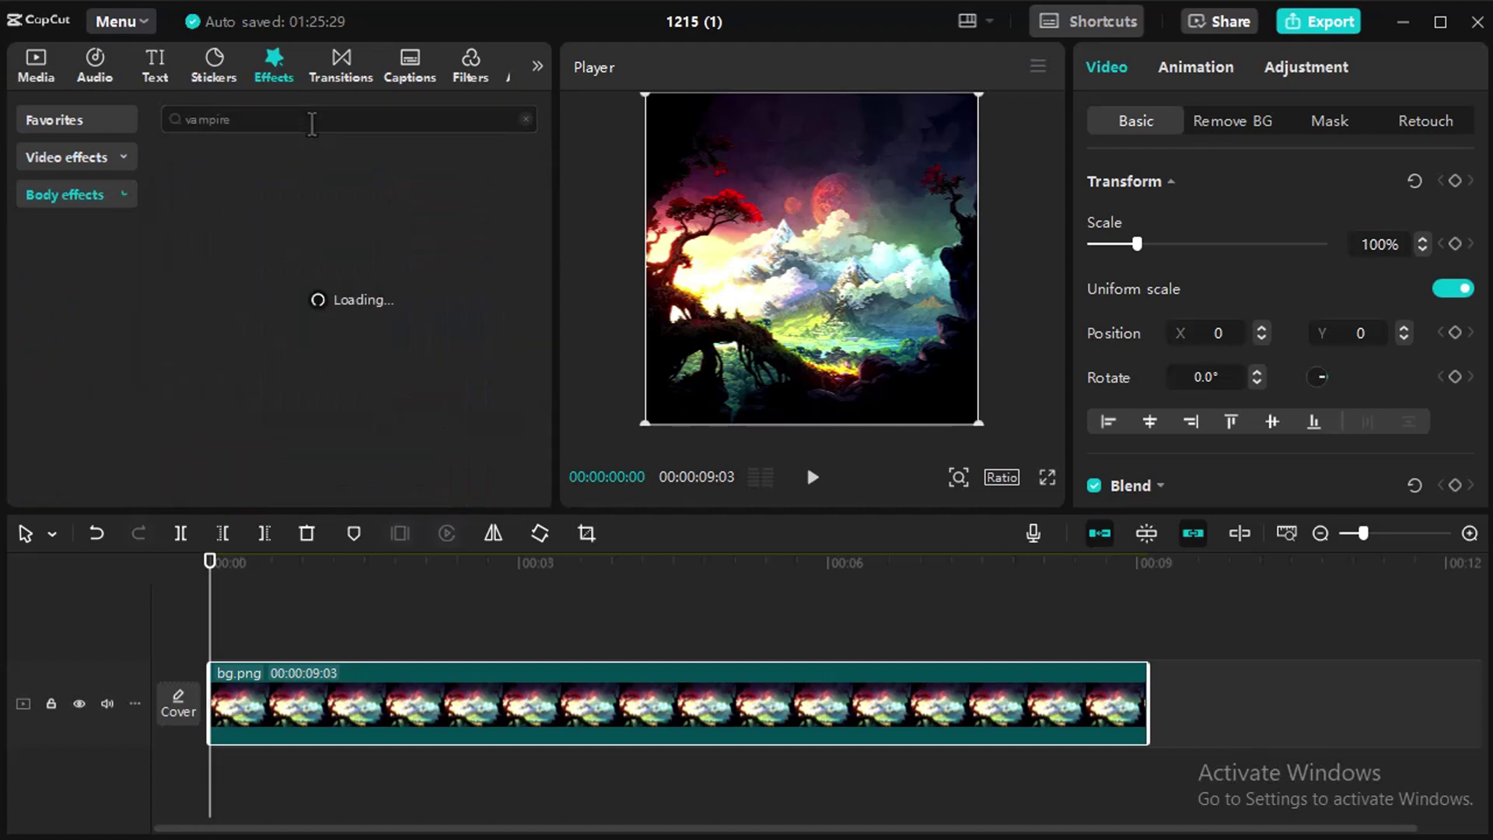
mouse_move(237, 223)
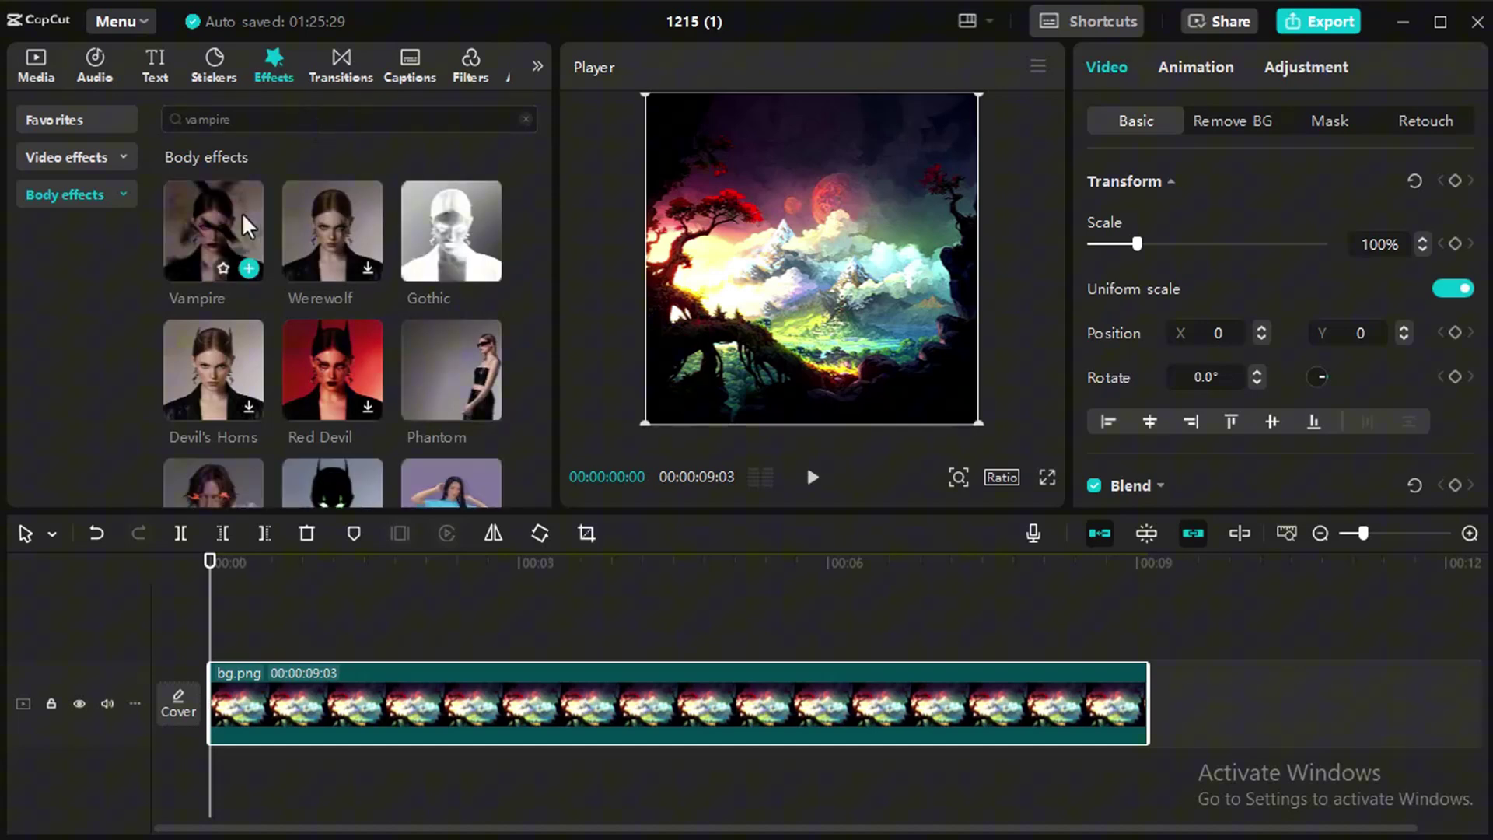
left_click_drag(237, 225, 229, 719)
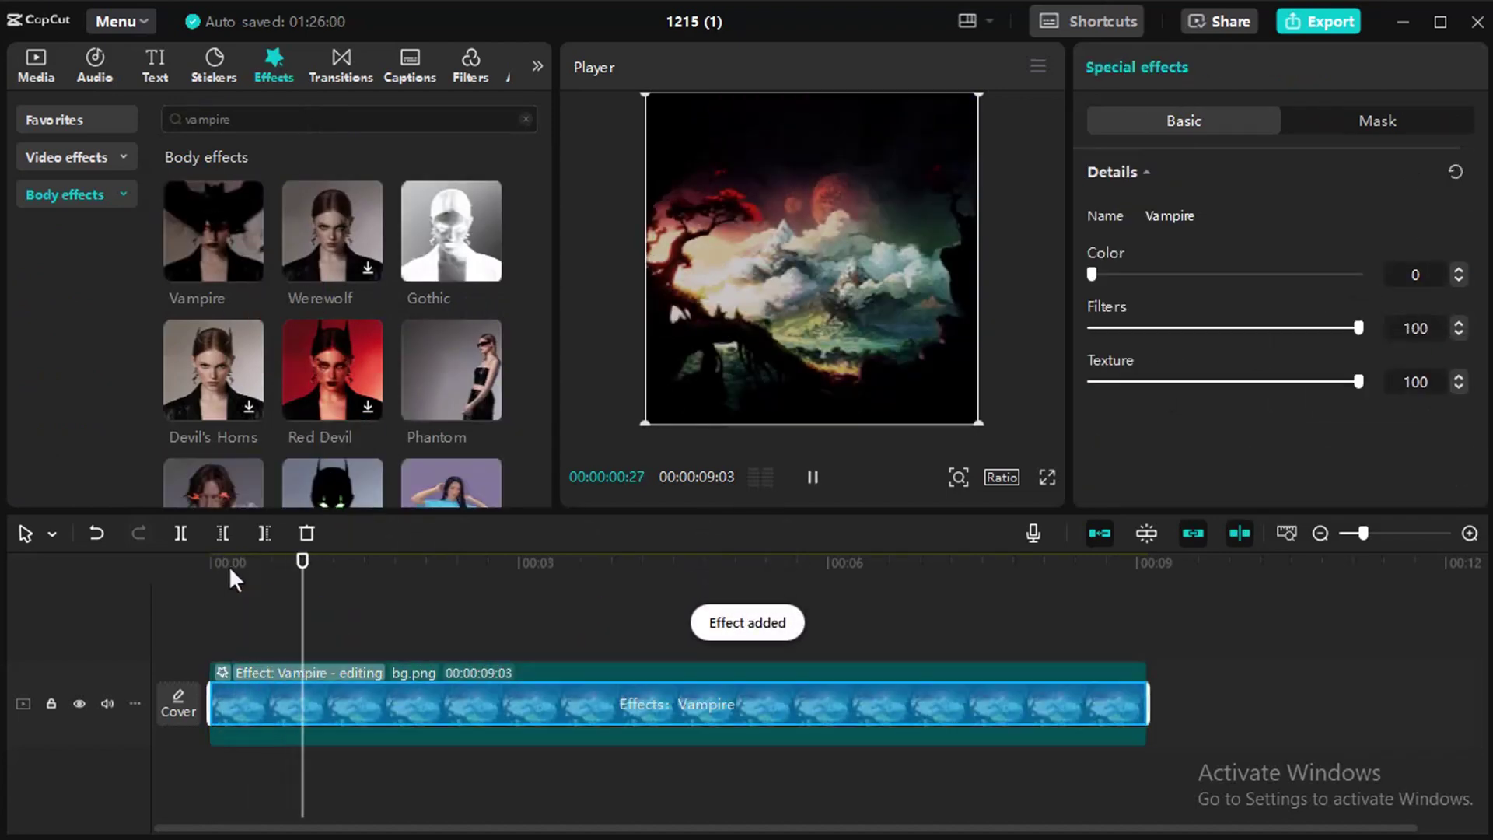
Step: Set the Vampire Filters amount to 0, trim the effect to about one second, and preview it
left_click_drag(1359, 327, 1190, 329)
mouse_move(342, 564)
left_mouse_down()
mouse_move(222, 578)
mouse_move(320, 583)
left_mouse_up()
left_click_drag(1148, 704, 324, 716)
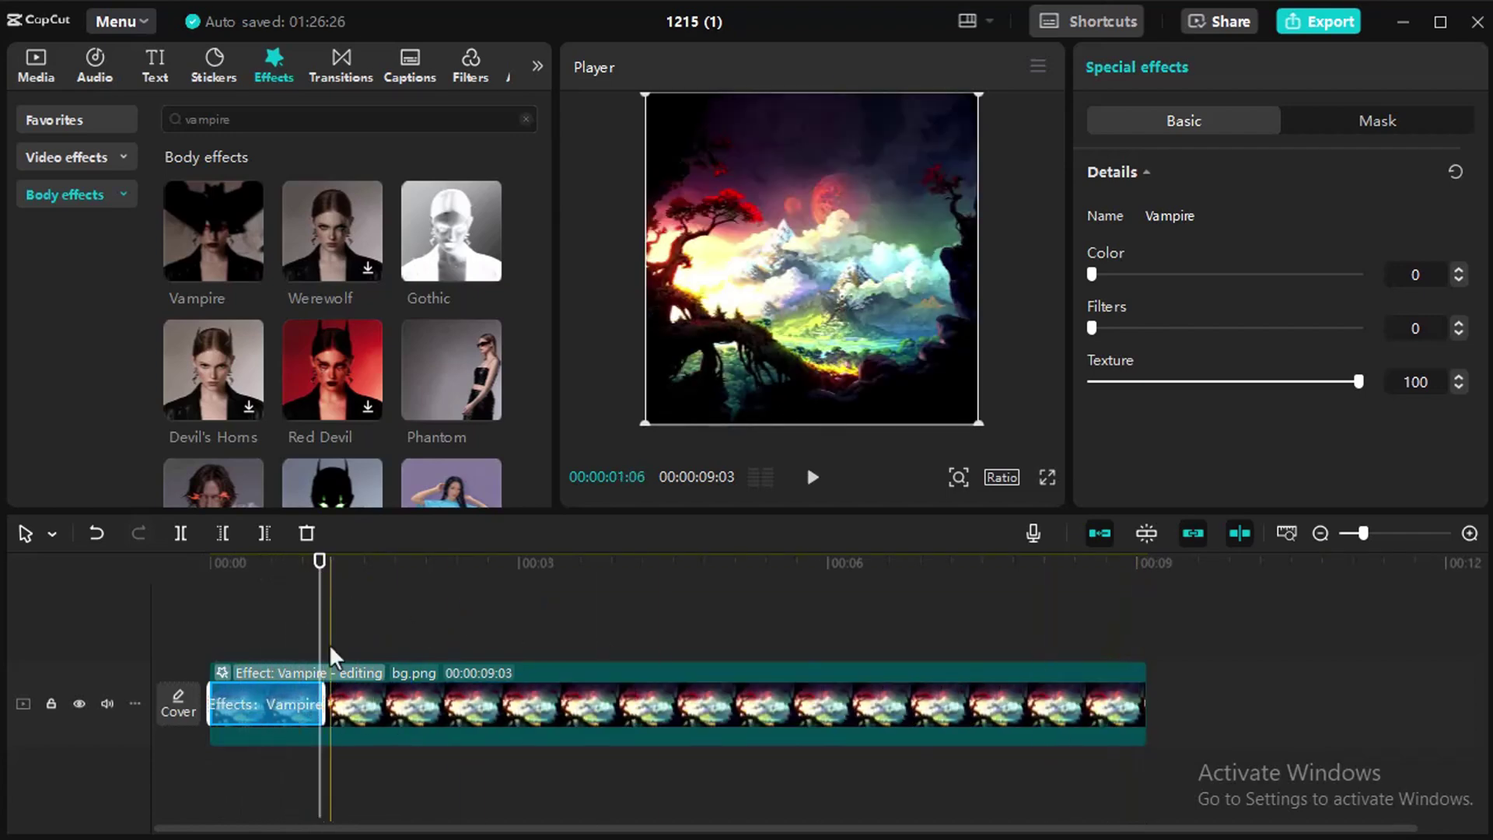
left_click_drag(316, 574, 140, 596)
key("space")
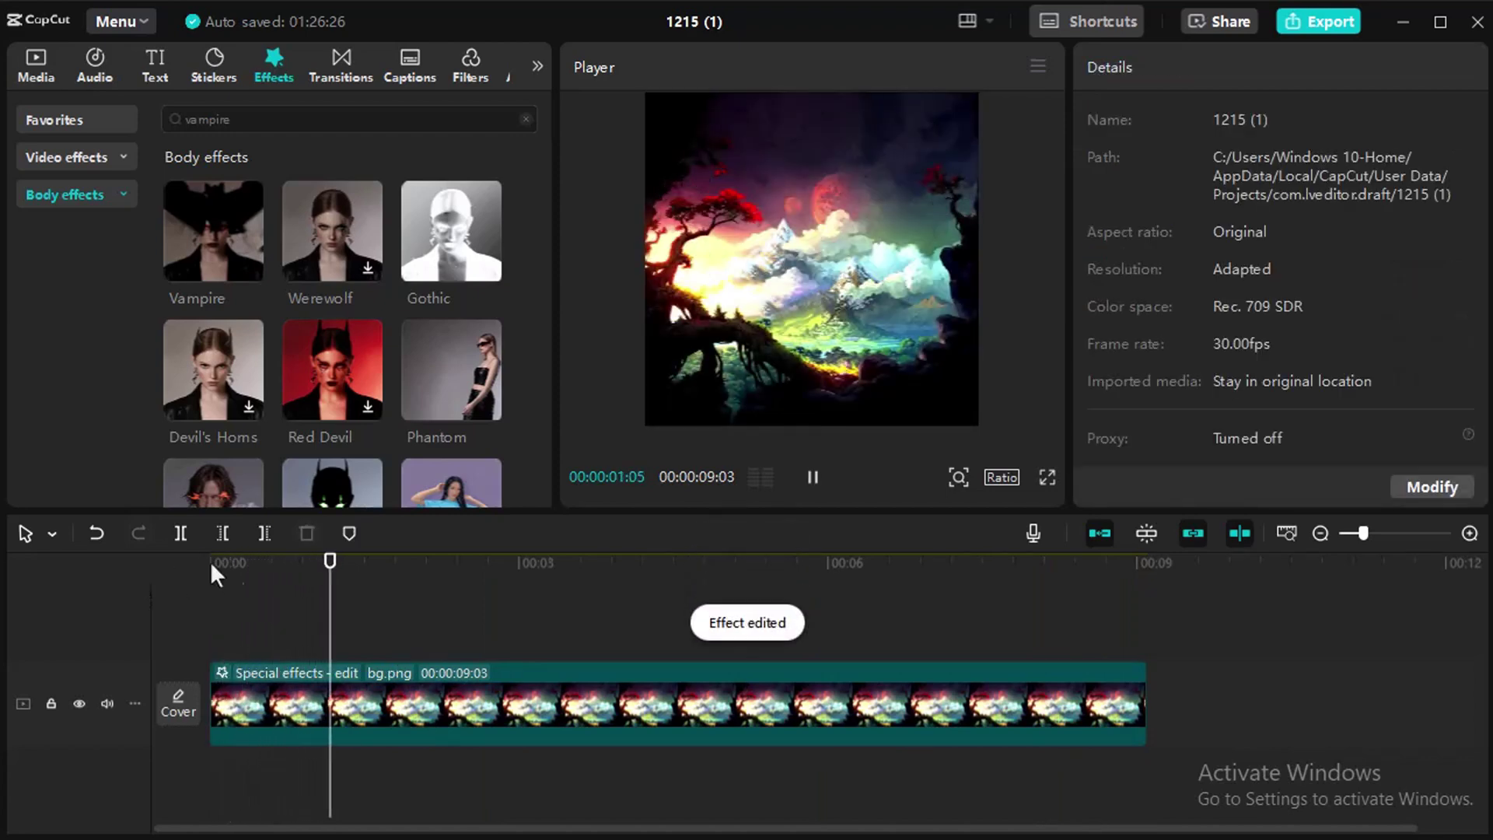
left_click(259, 580)
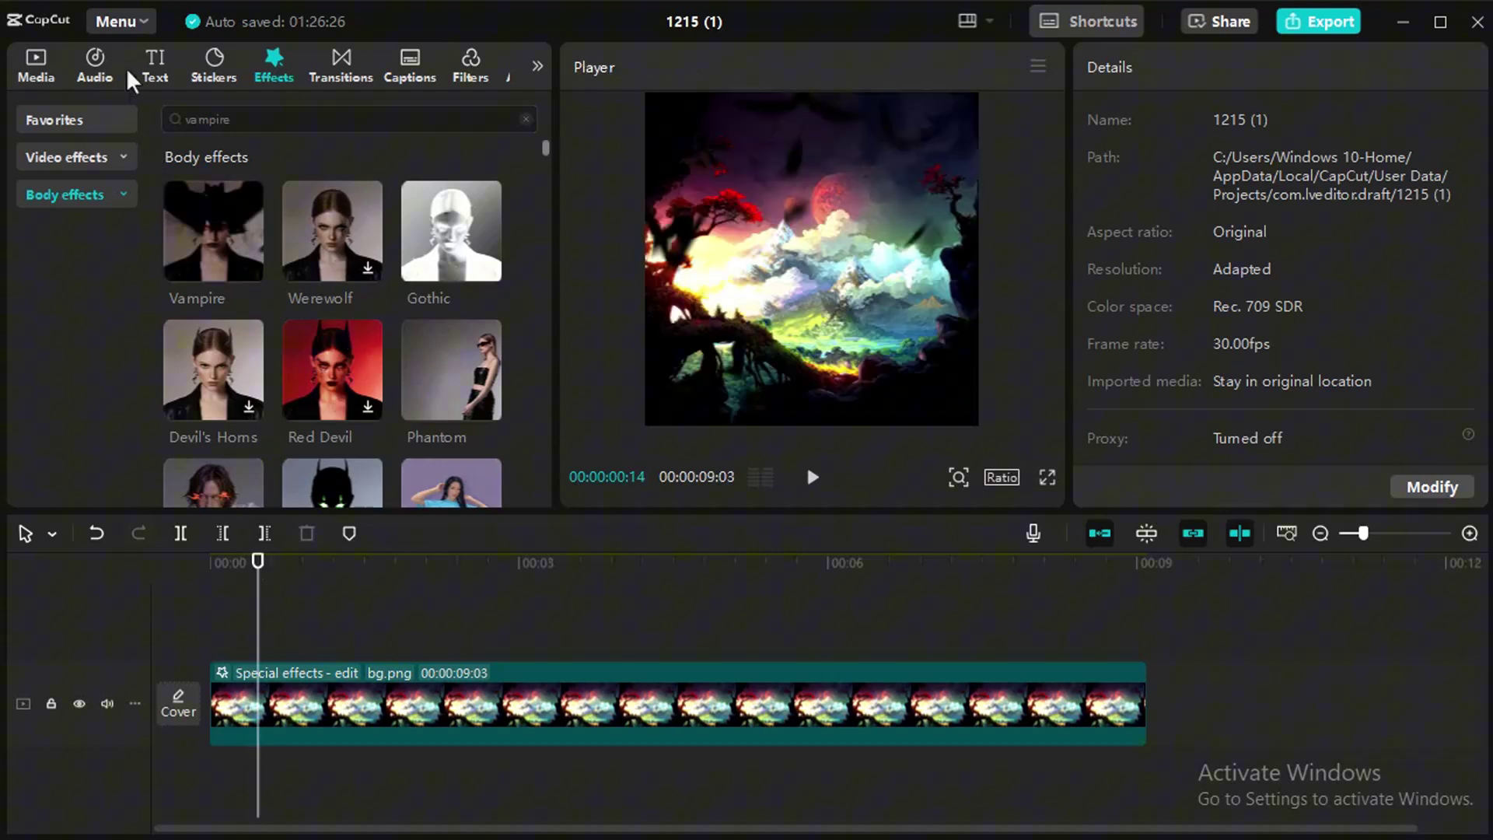
Step: Stack goku.png, main-can.png and side-can.png on separate tracks above bg.png
left_click(34, 78)
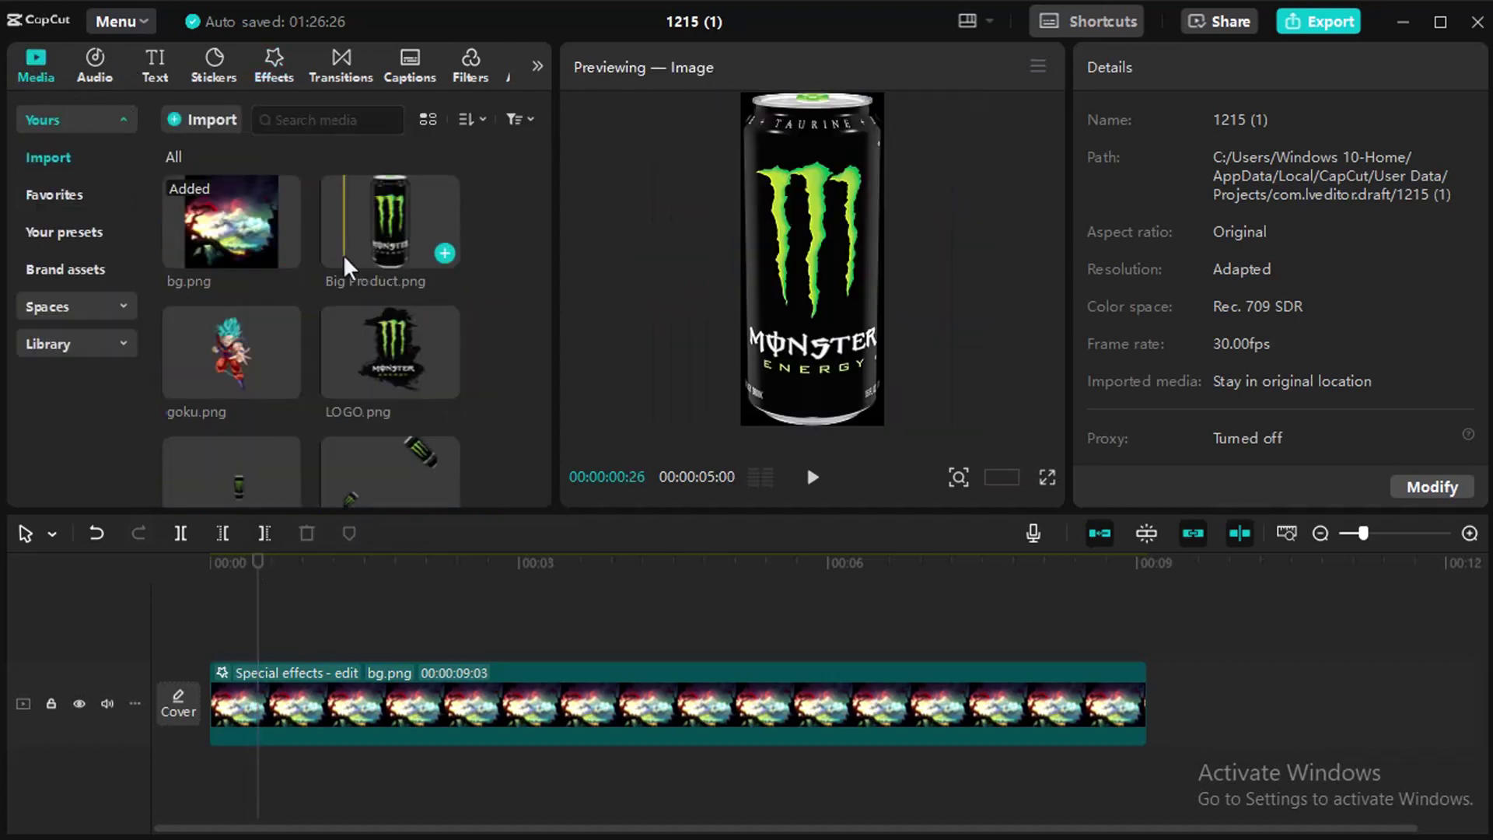
left_click_drag(241, 357, 270, 665)
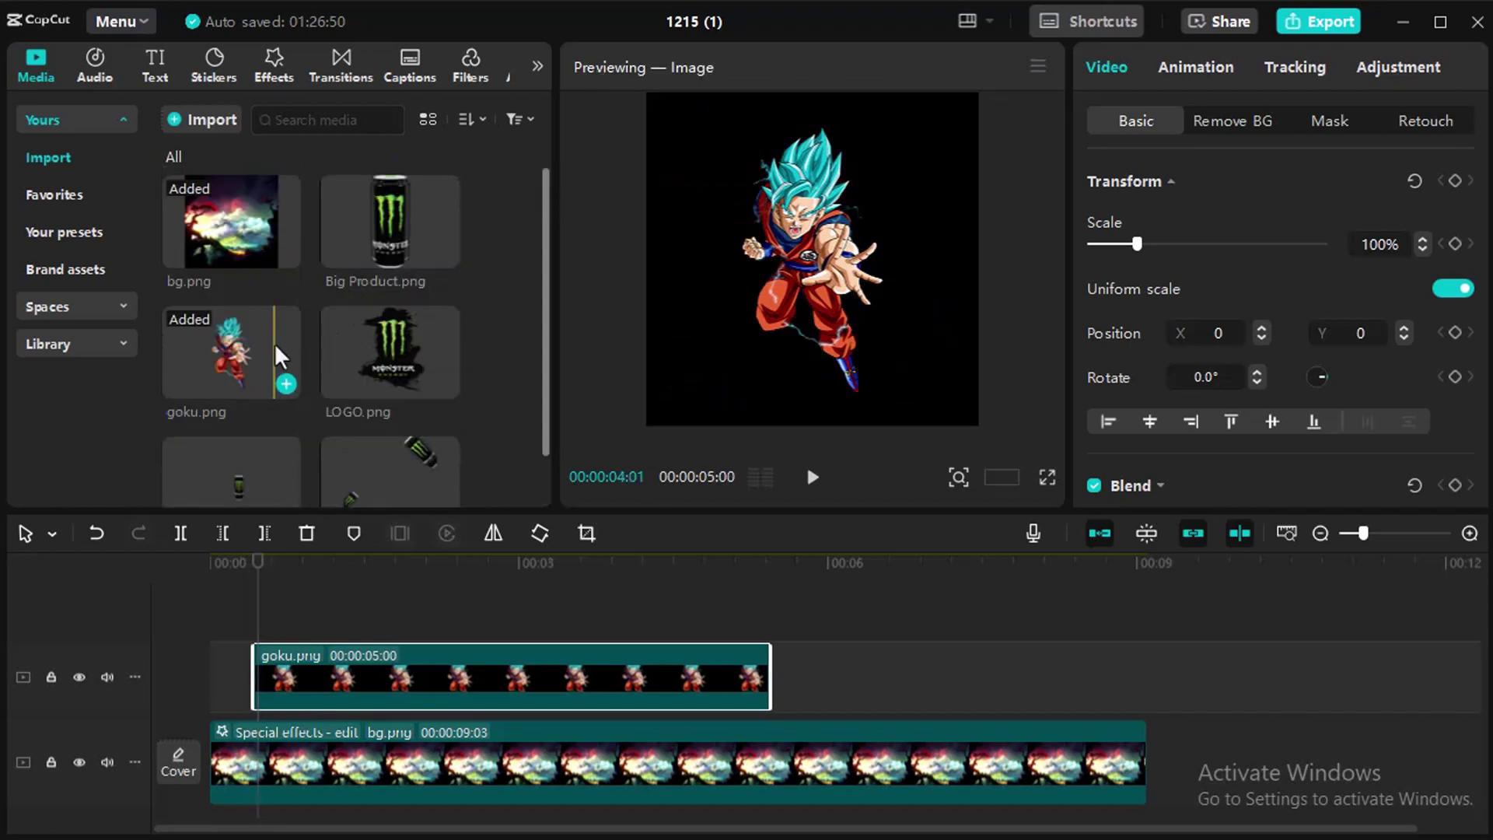
scroll(350, 296, "down", 1)
left_click_drag(376, 427, 373, 433)
left_click_drag(238, 435, 269, 649)
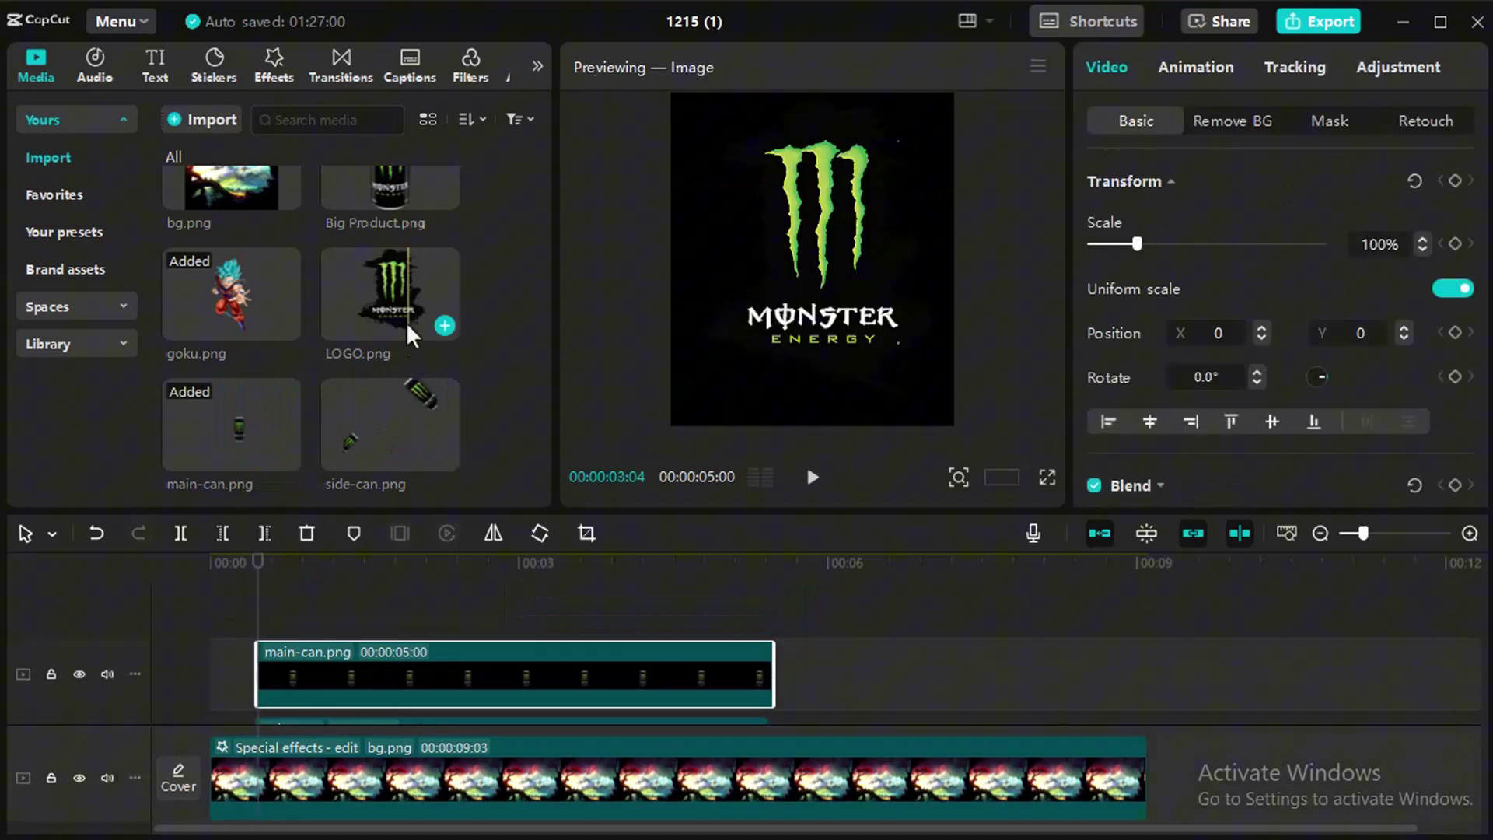
left_click_drag(386, 420, 269, 638)
scroll(506, 610, "down", 2)
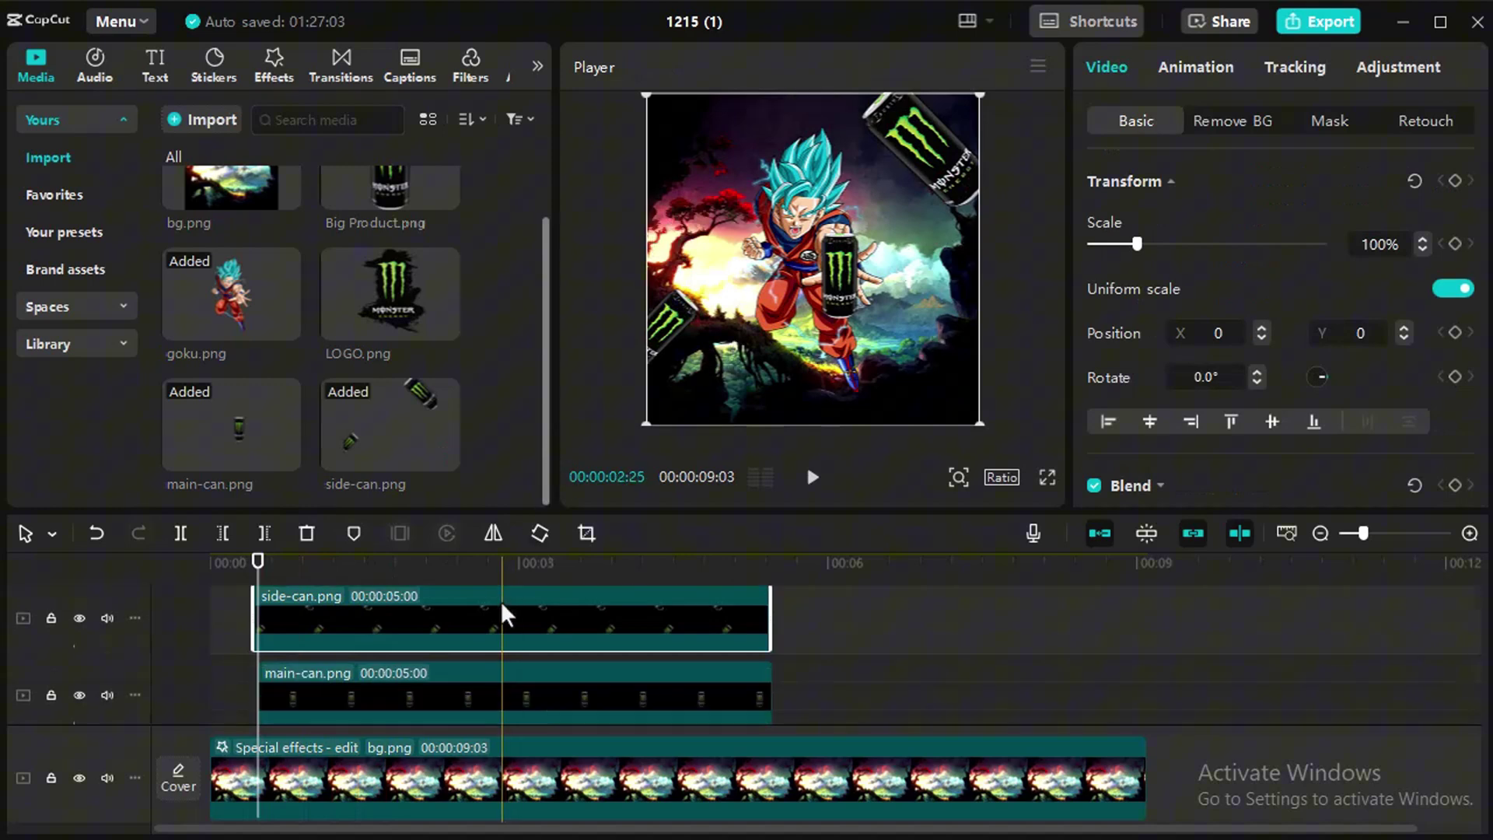
left_click_drag(742, 513, 744, 492)
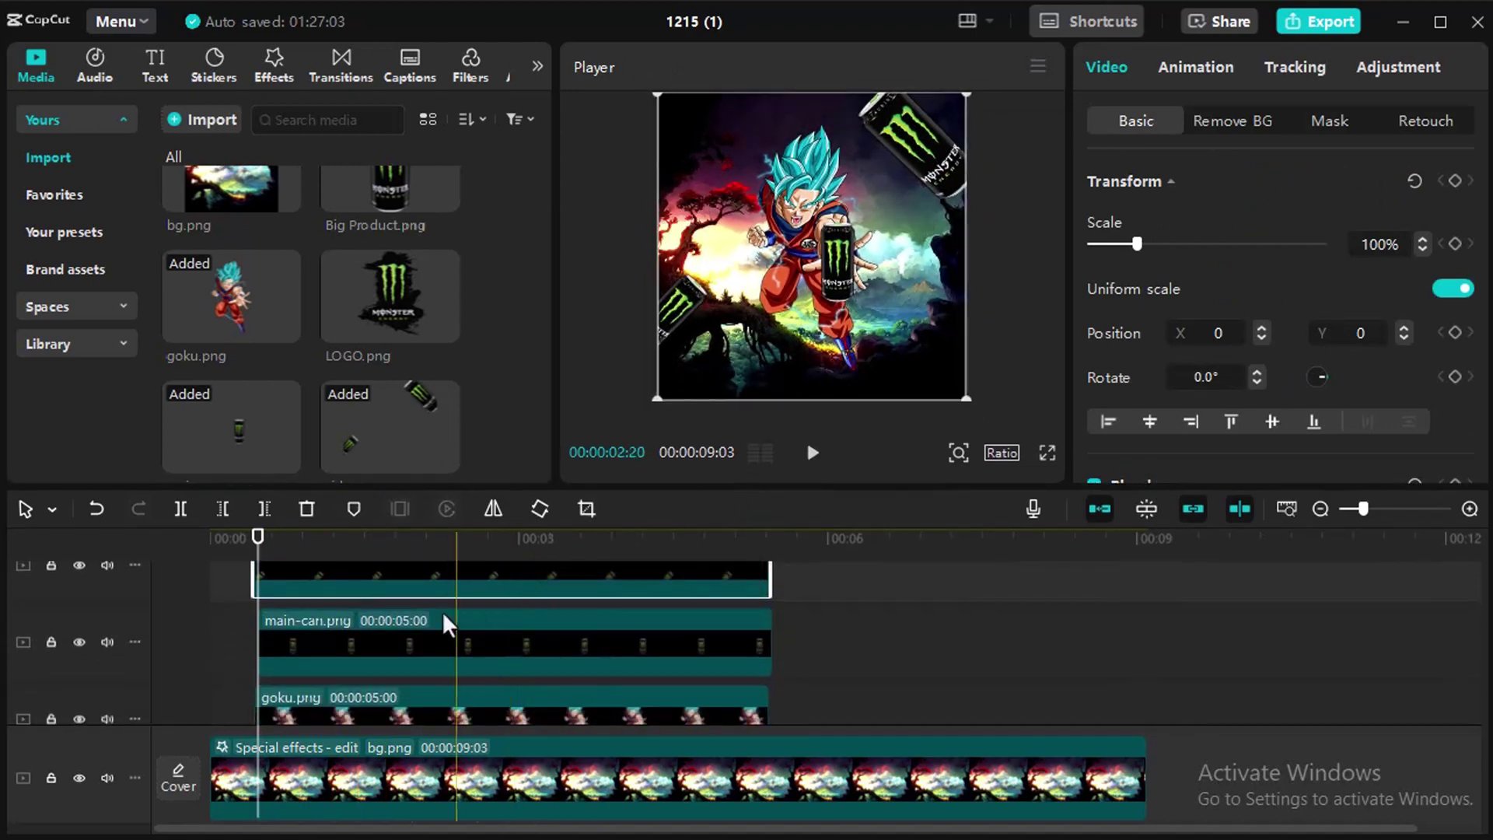
scroll(249, 638, "down", 2)
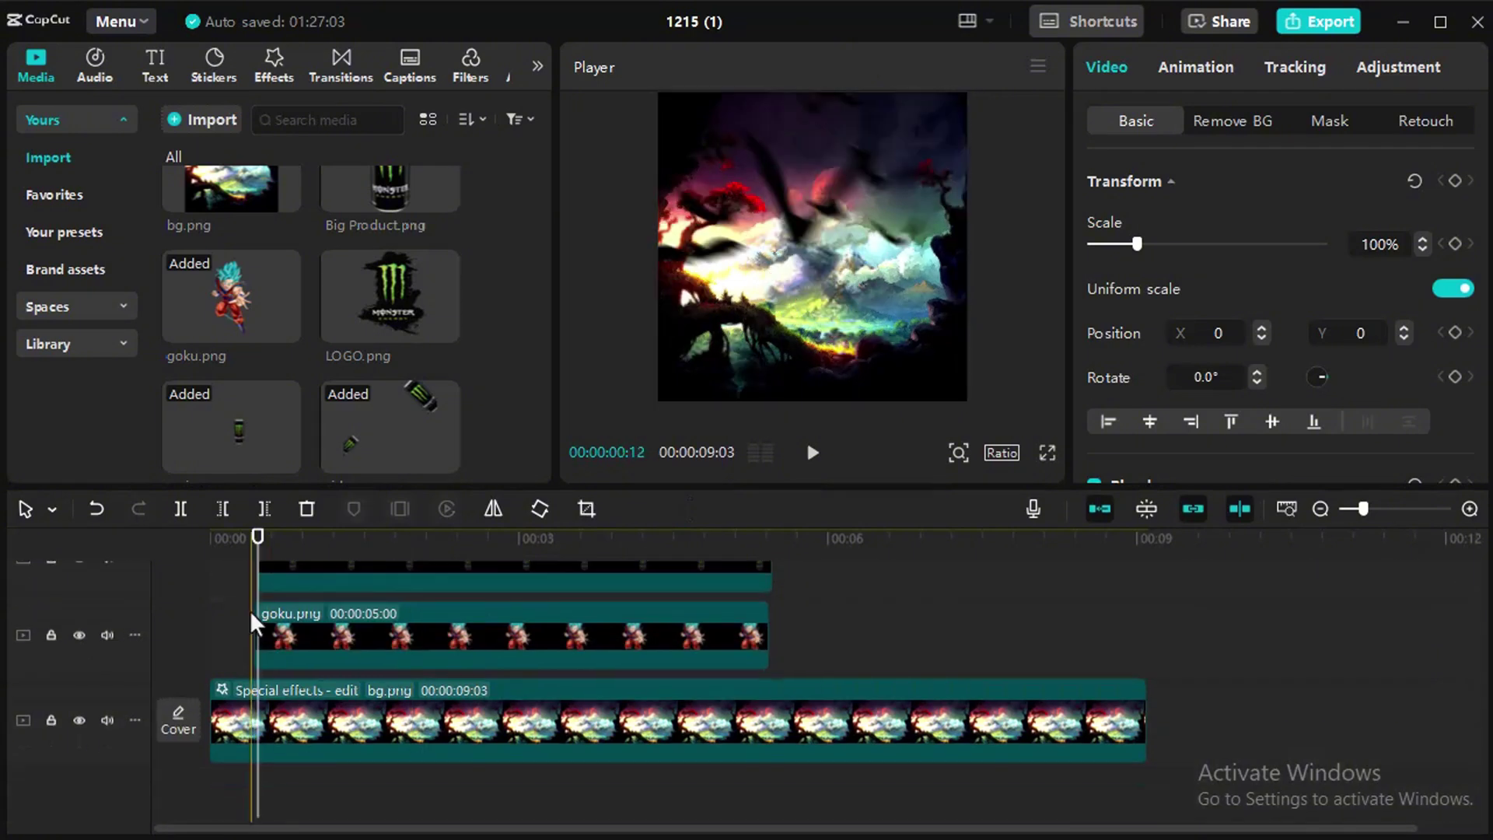
scroll(343, 627, "up", 3)
left_click(459, 593)
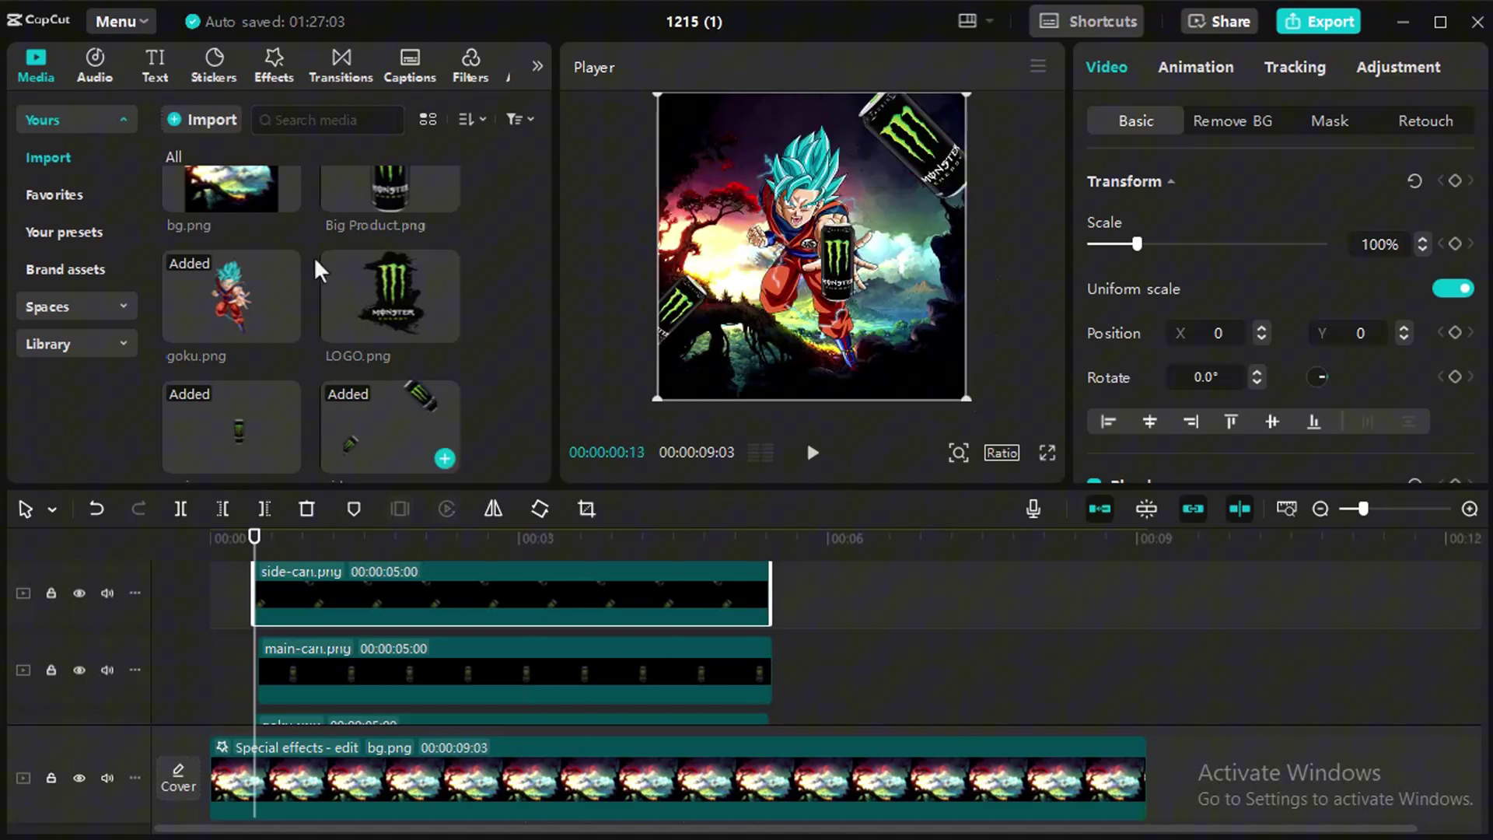
Step: Search video effects for 'pendulum' and apply Play Pendulum to the side-can clip
left_click(277, 71)
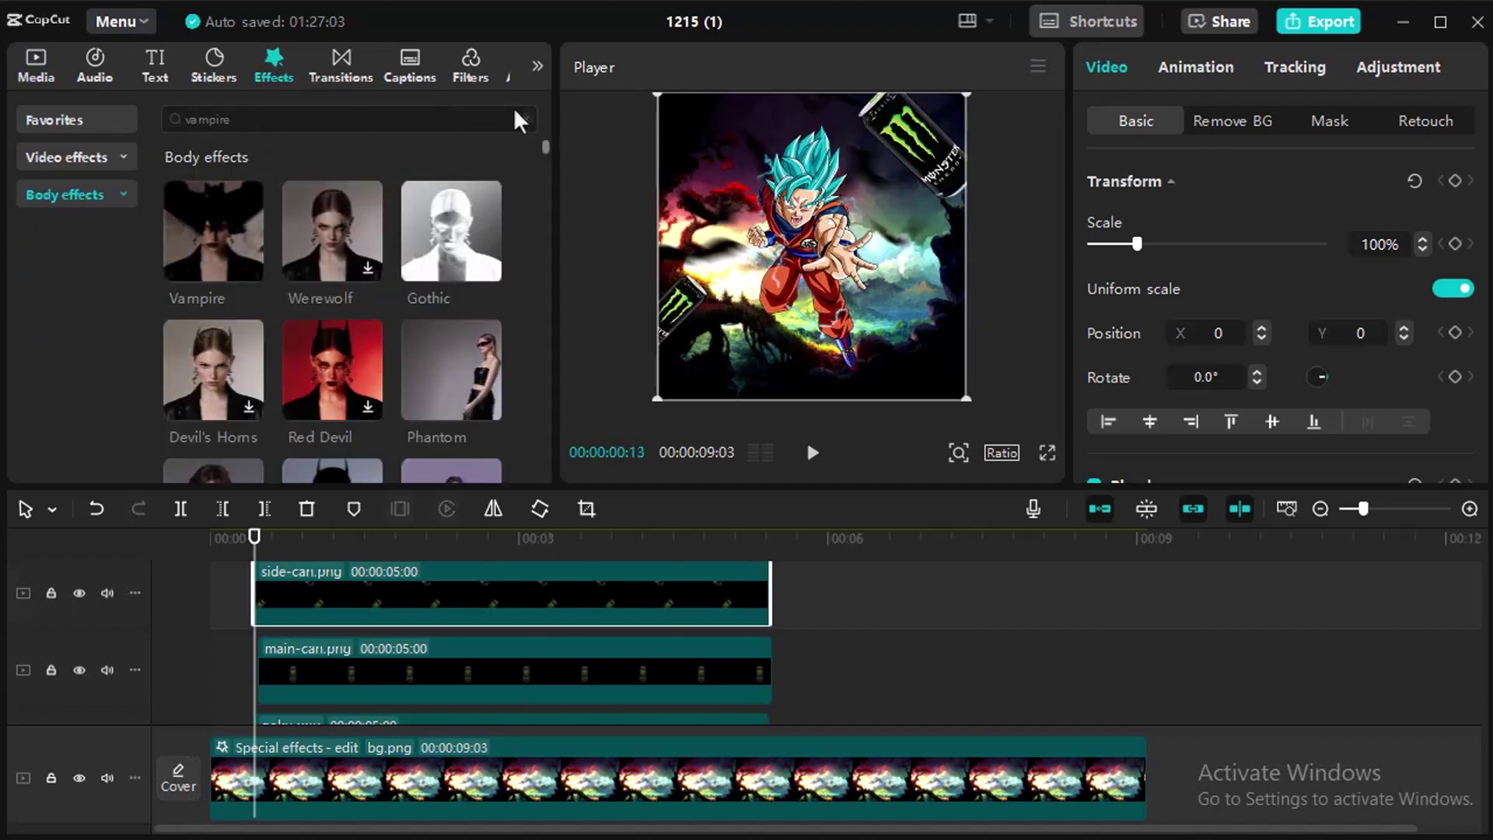
left_click(84, 158)
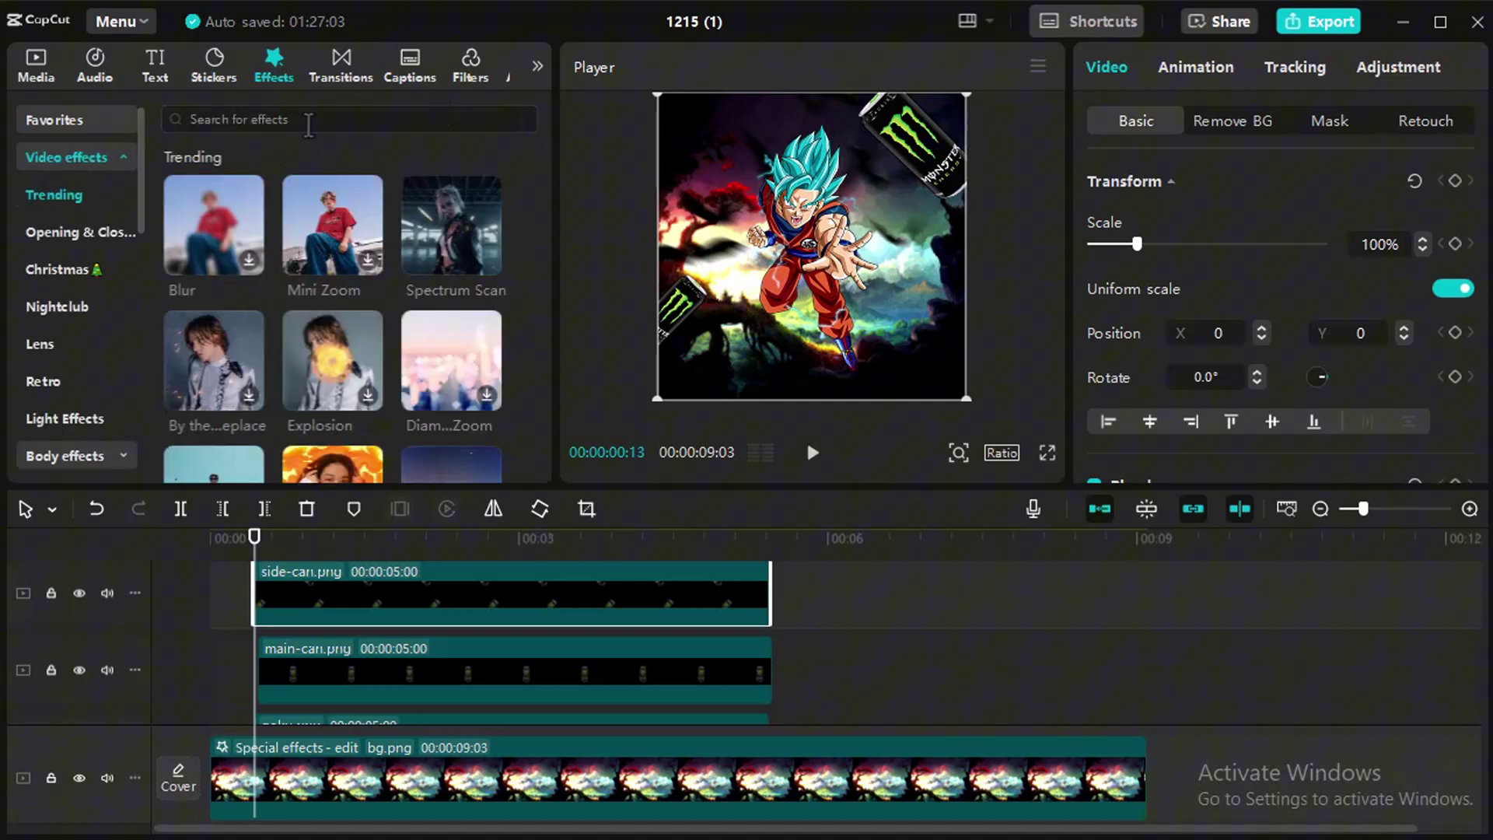
left_click(308, 121)
type("pend")
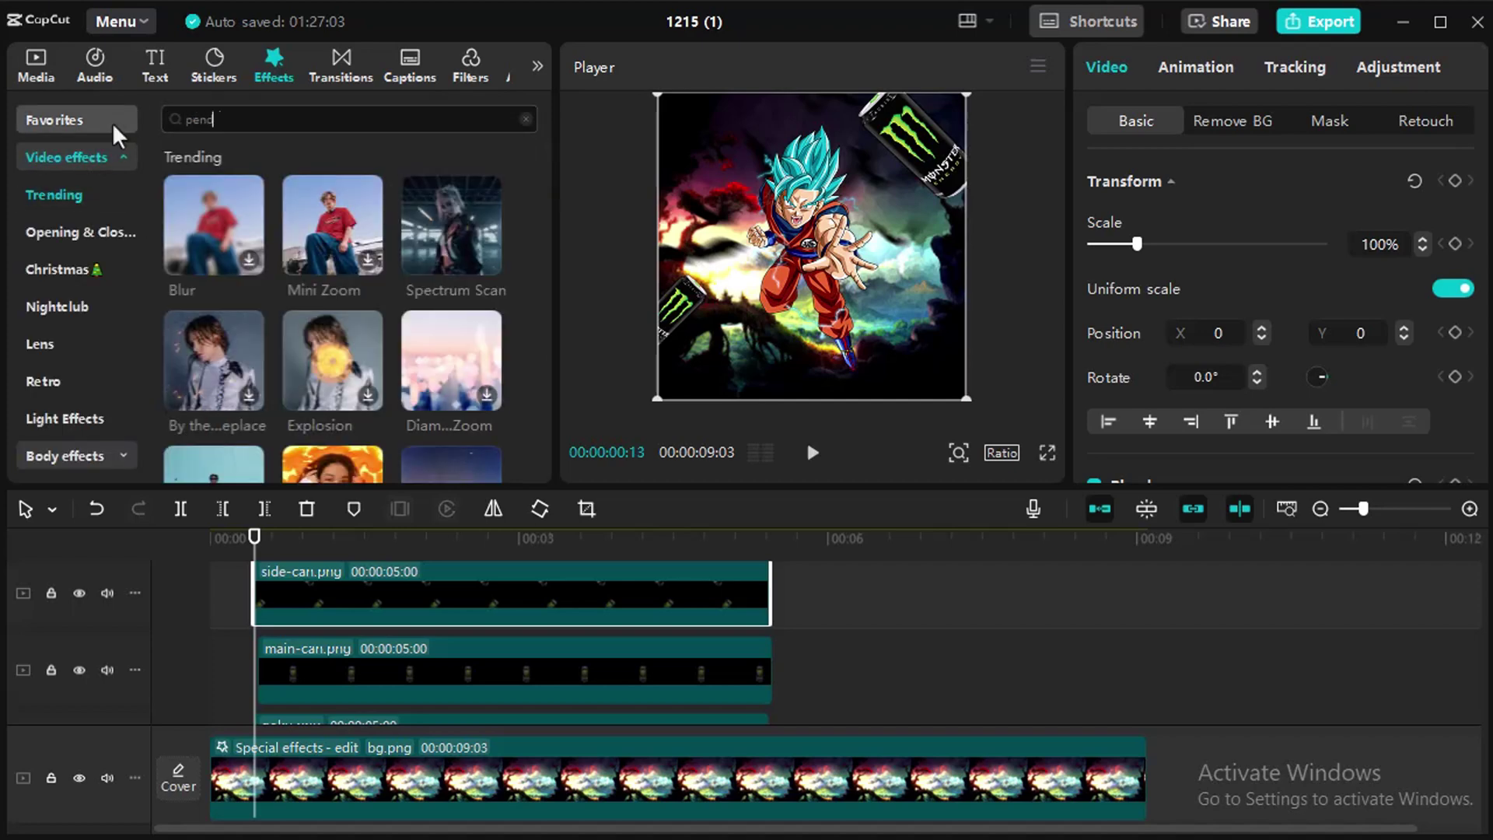
type("ulum")
key("Return")
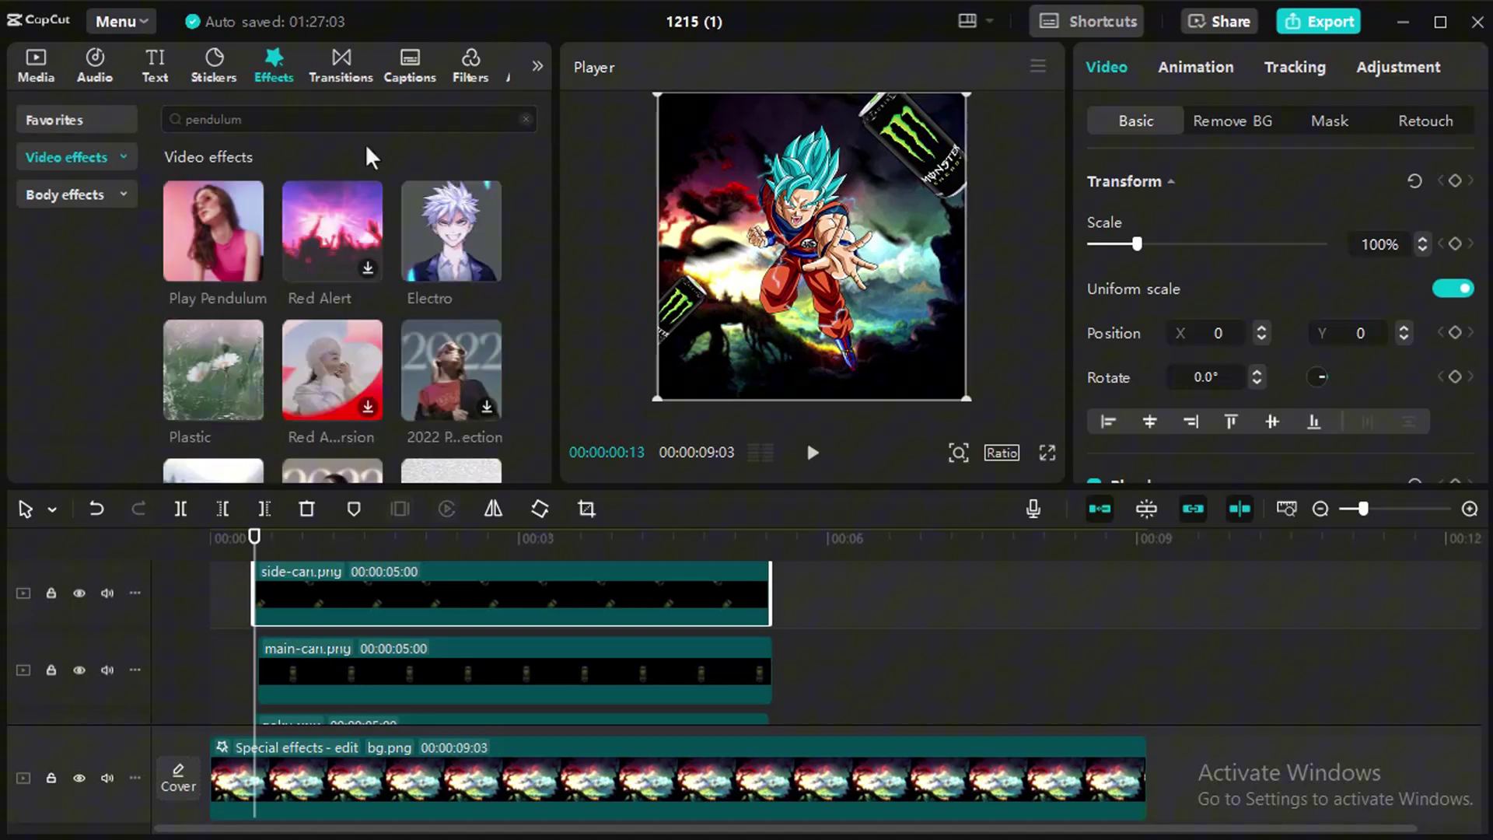
mouse_move(216, 253)
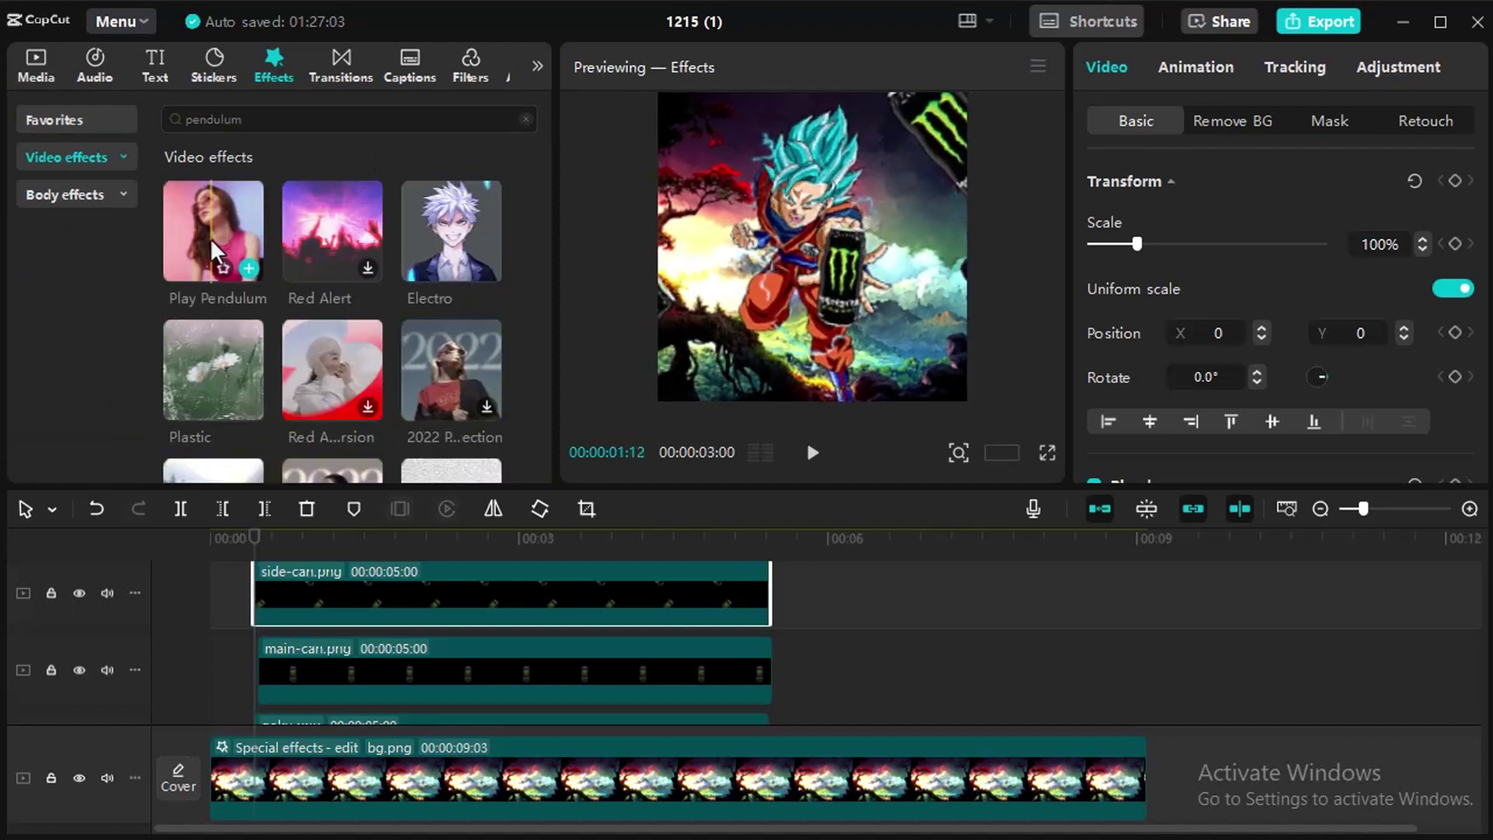
left_click_drag(216, 253, 295, 599)
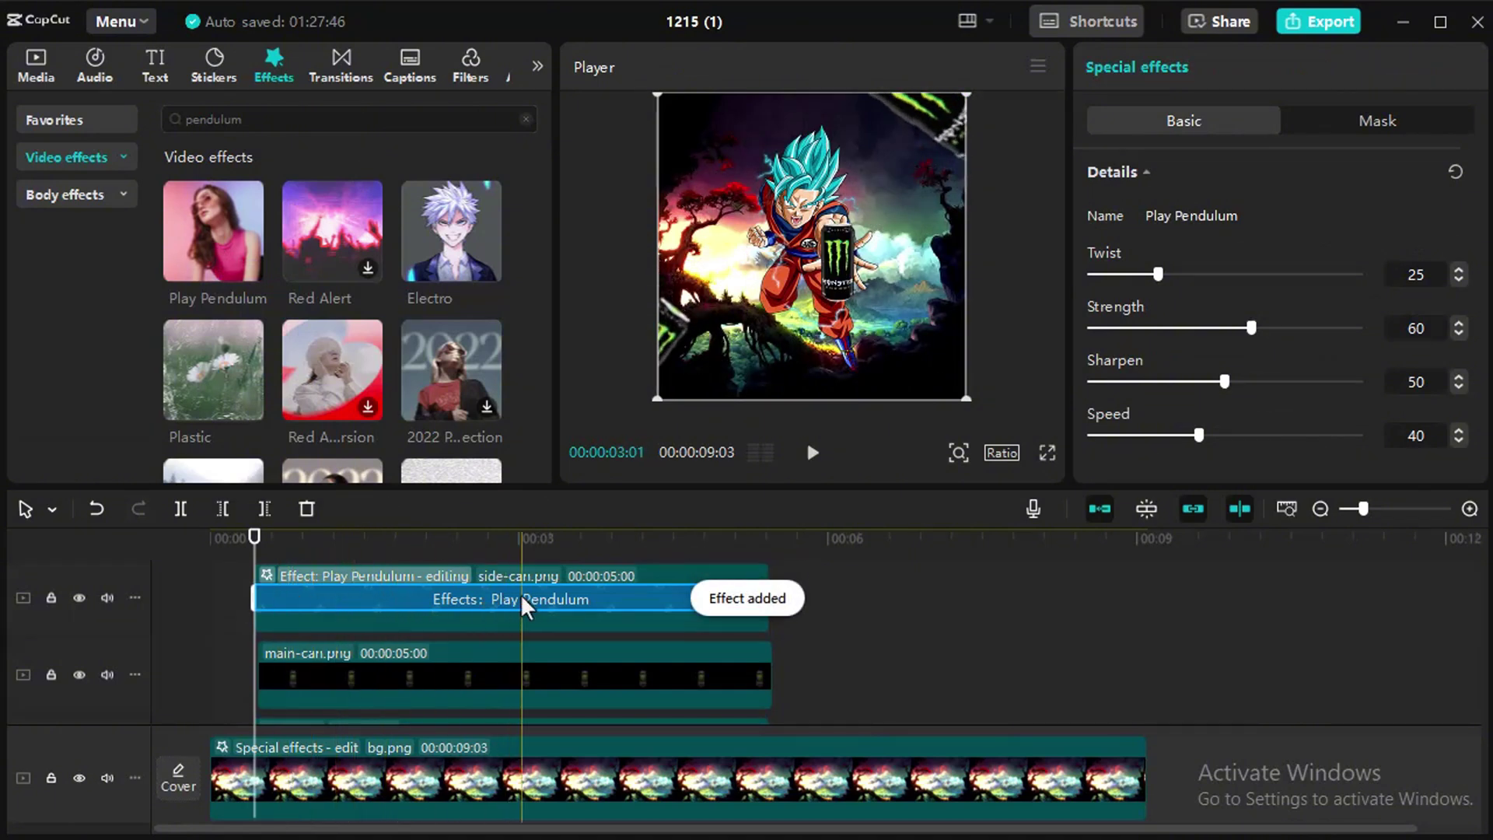
Step: Set the pendulum Twist to 0, Strength to 29 and Speed to 28
left_click_drag(1158, 274, 1042, 292)
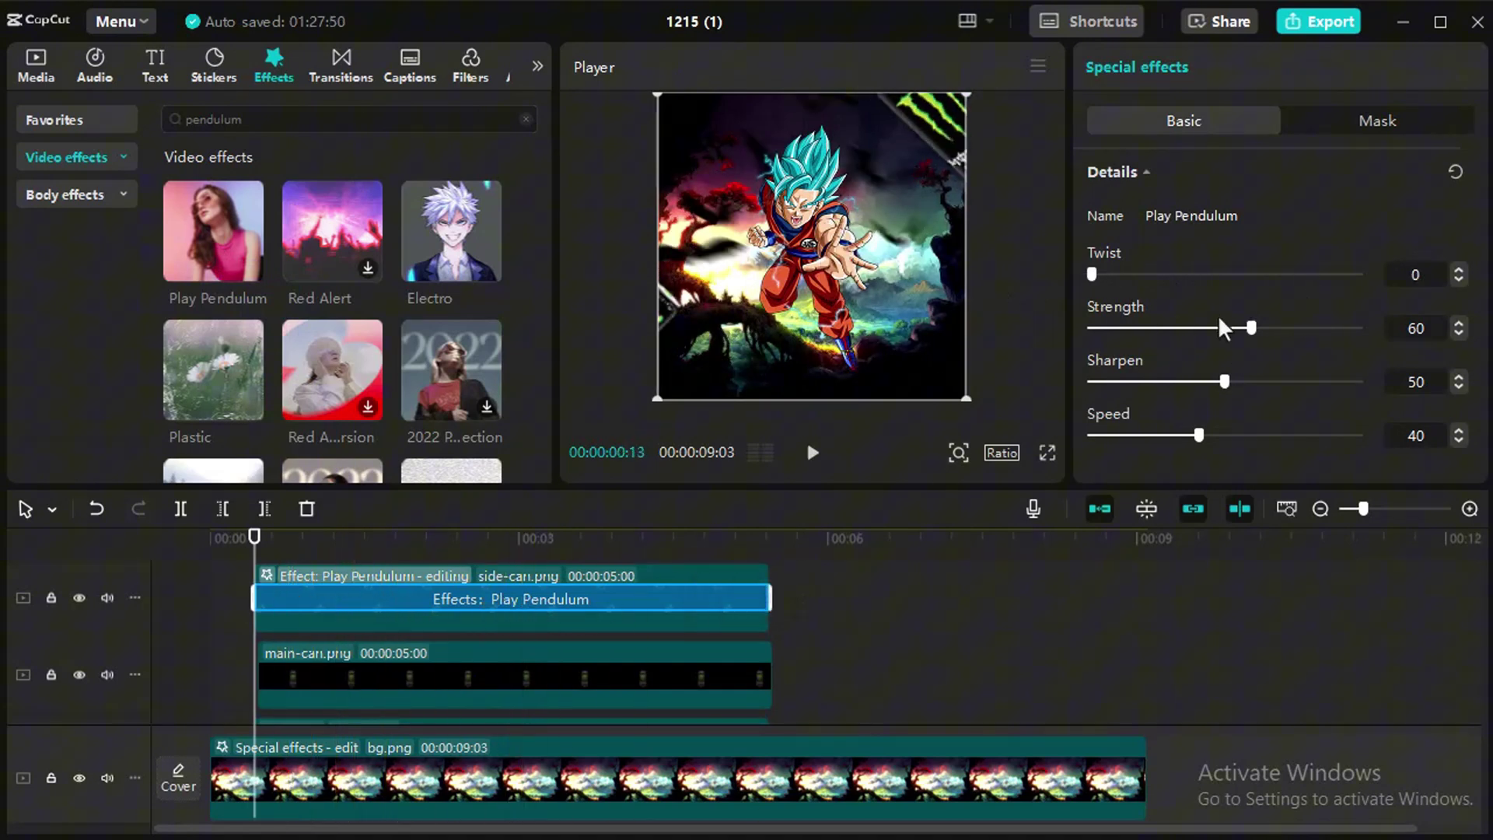
left_click_drag(1244, 330, 1171, 332)
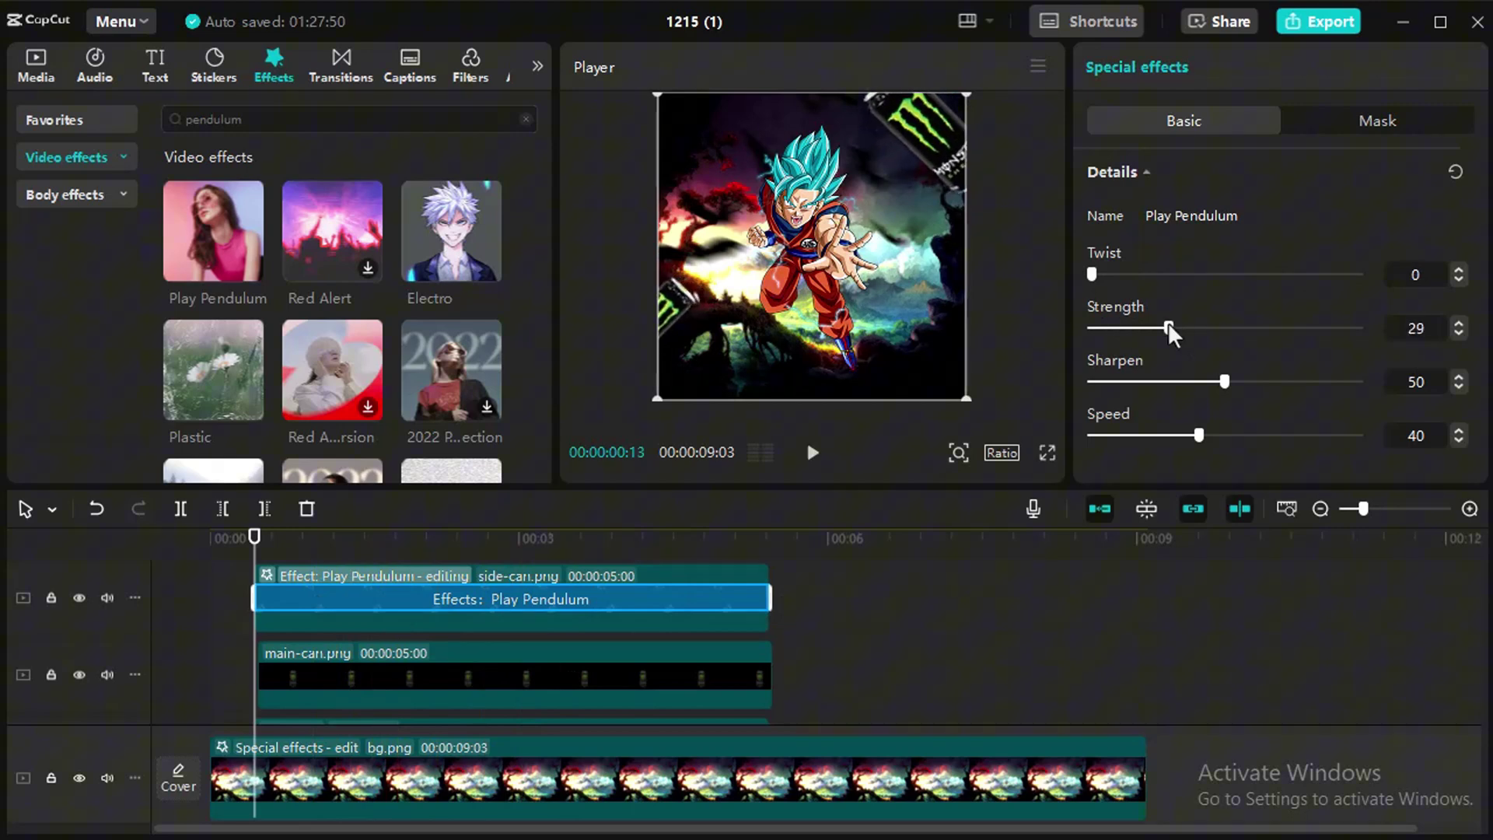
left_click_drag(1190, 440, 1165, 437)
Step: Preview the animation's opening frames with the swinging cans
left_click(247, 599)
key("space")
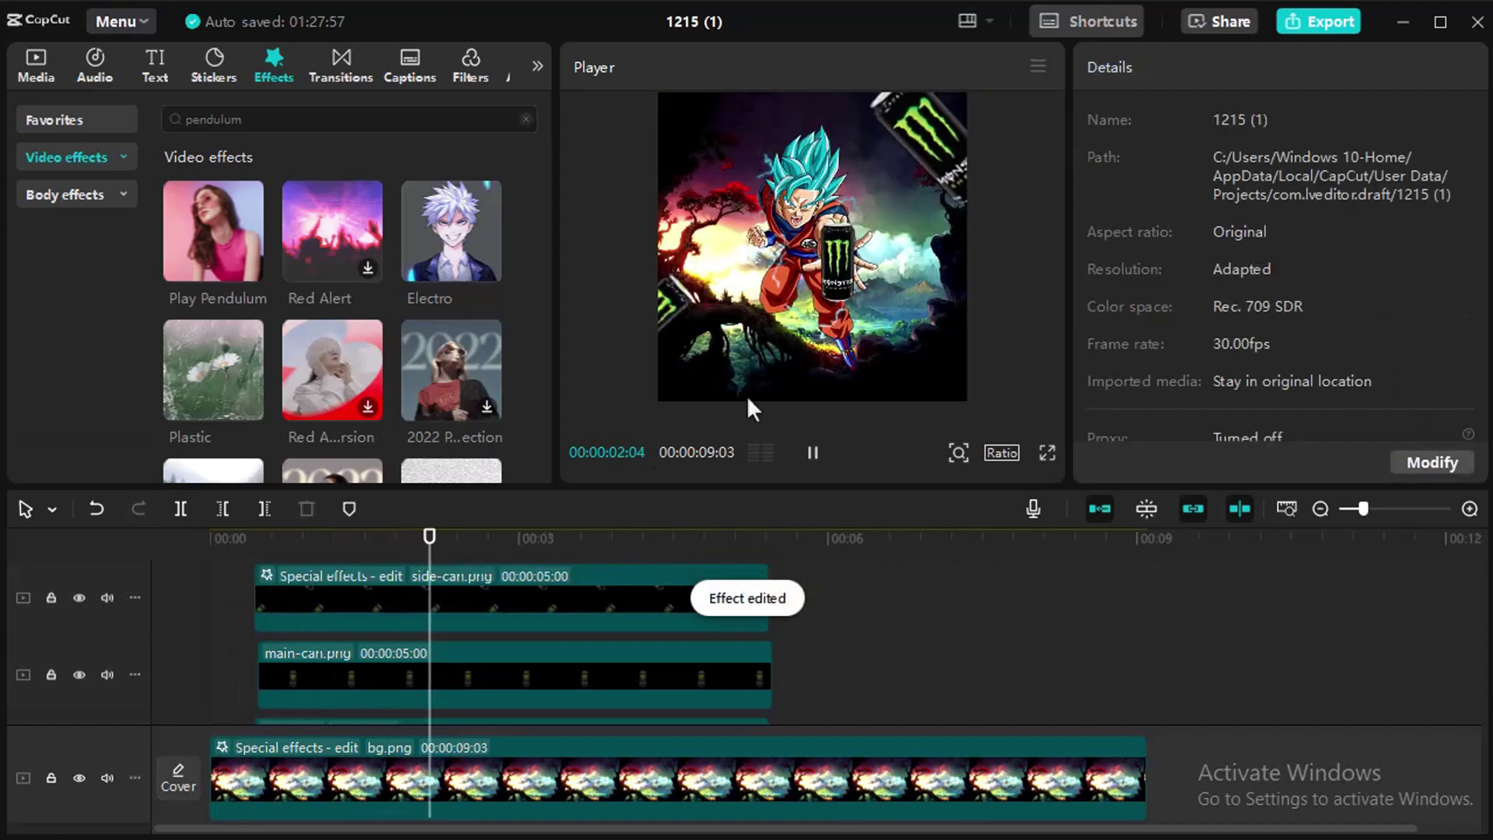
left_click(333, 538)
left_click(263, 536)
left_click_drag(263, 537, 253, 537)
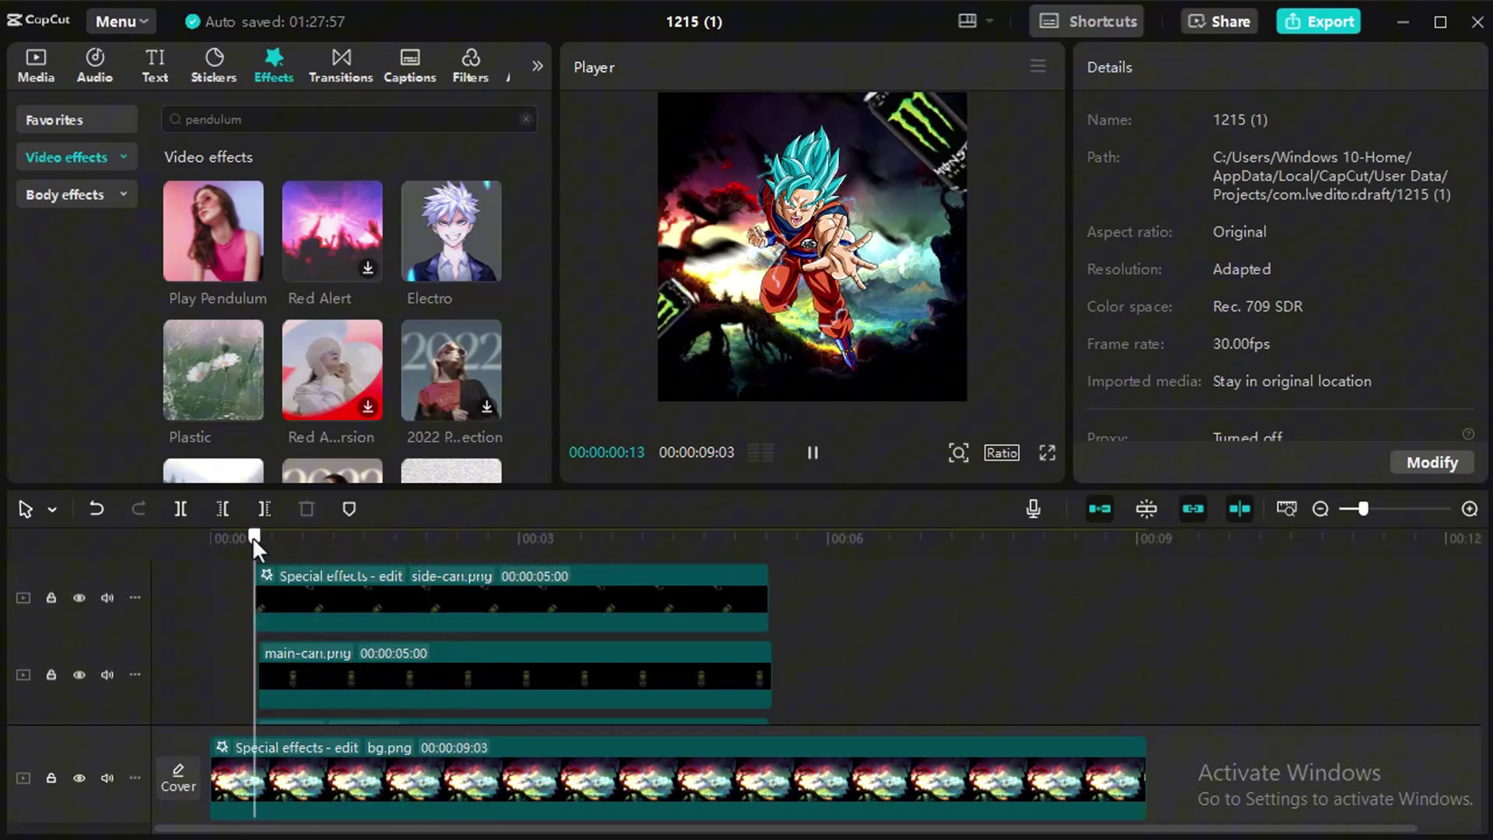
key("space")
scroll(356, 634, "down", 1)
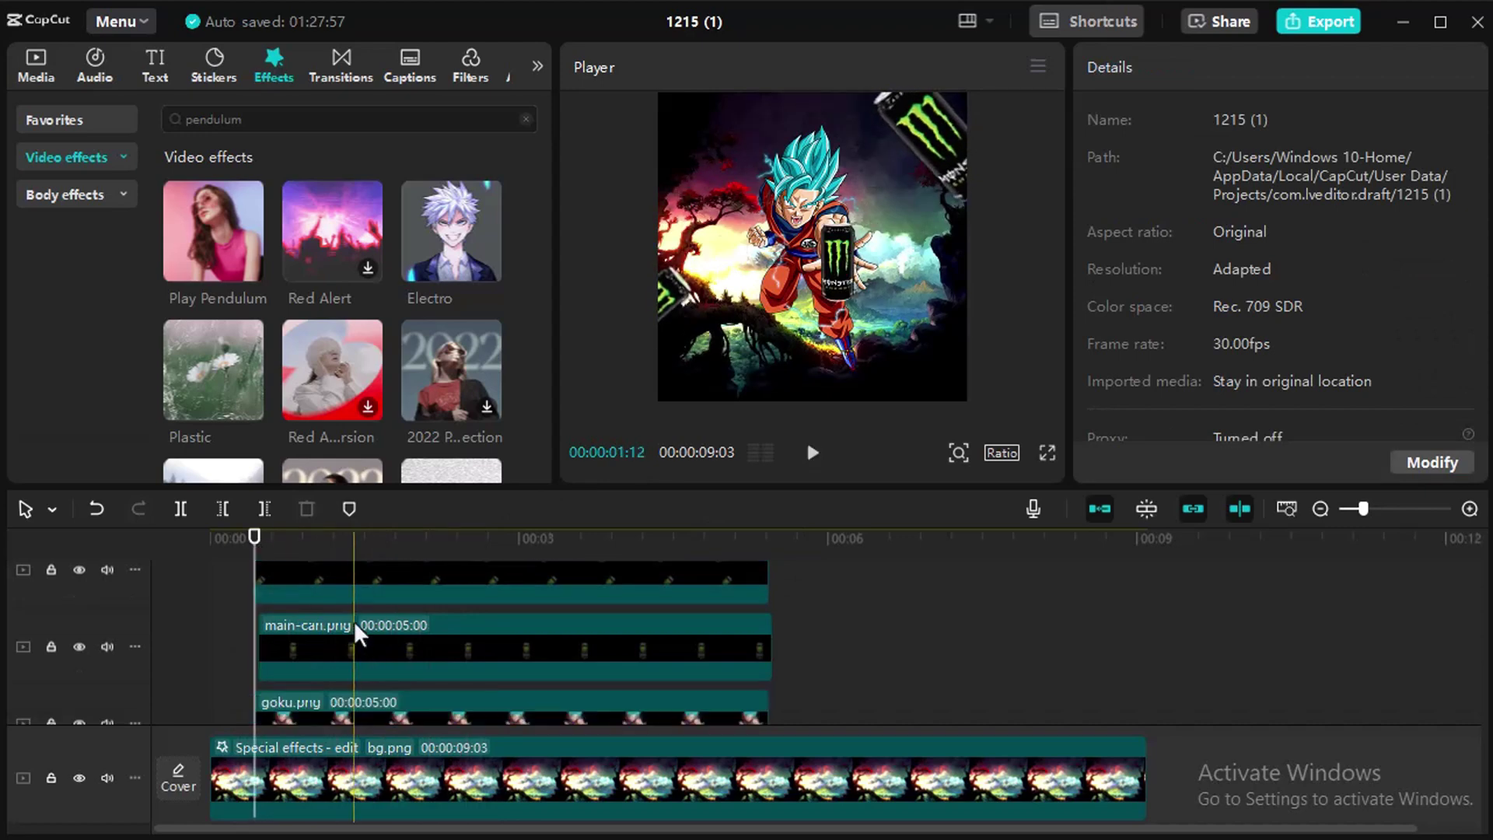
scroll(356, 634, "down", 2)
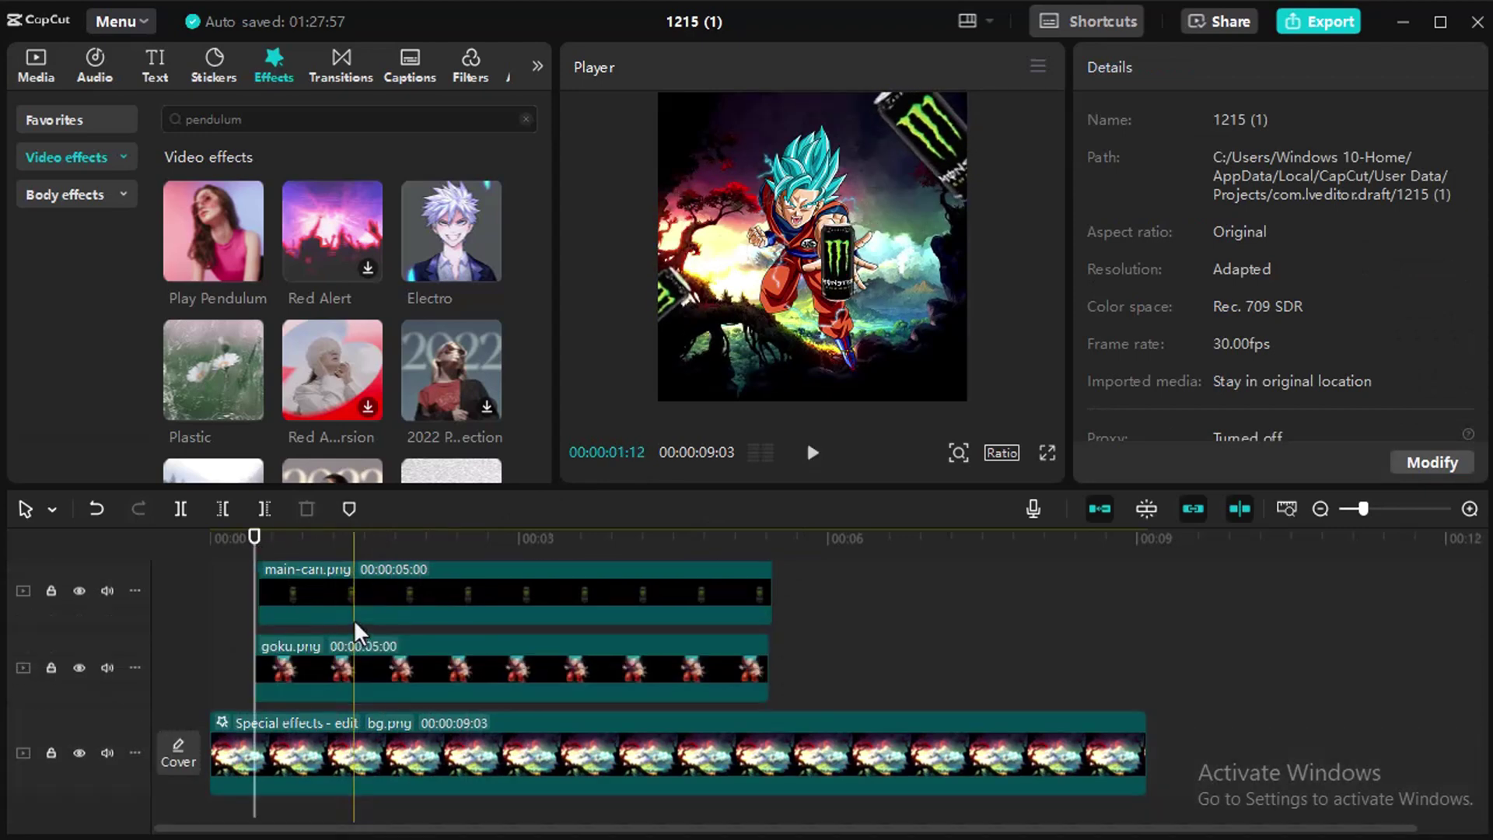
Step: Shift the goku and main-can clips left to start near 00:00, checking the opening playback
left_click(356, 642)
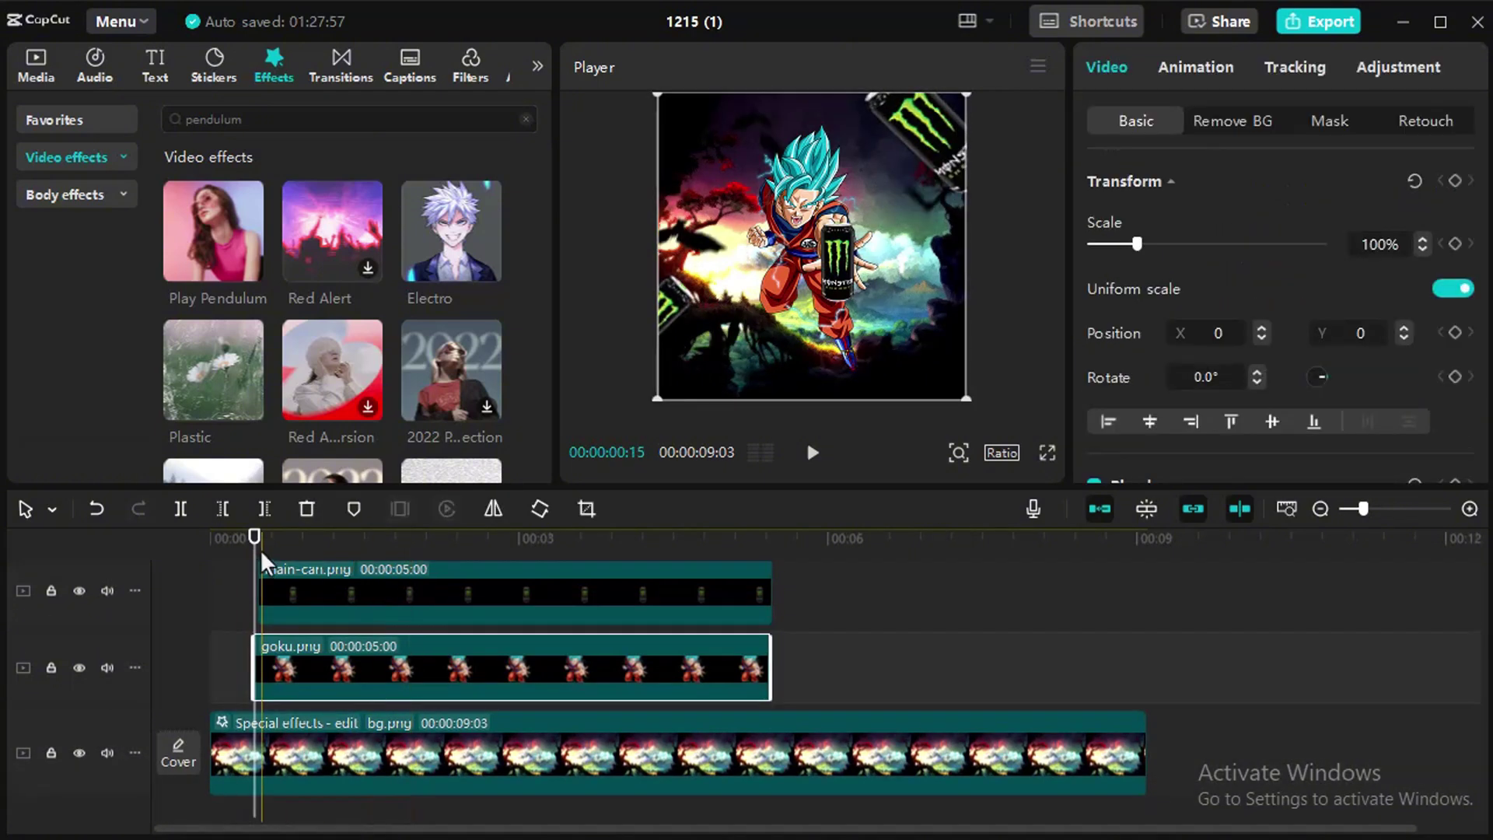
left_click_drag(254, 561, 160, 549)
key("space")
key("space")
left_click_drag(302, 552, 236, 556)
mouse_move(333, 665)
left_mouse_down()
mouse_move(319, 675)
mouse_move(316, 656)
mouse_move(347, 657)
left_mouse_up()
left_click(343, 633)
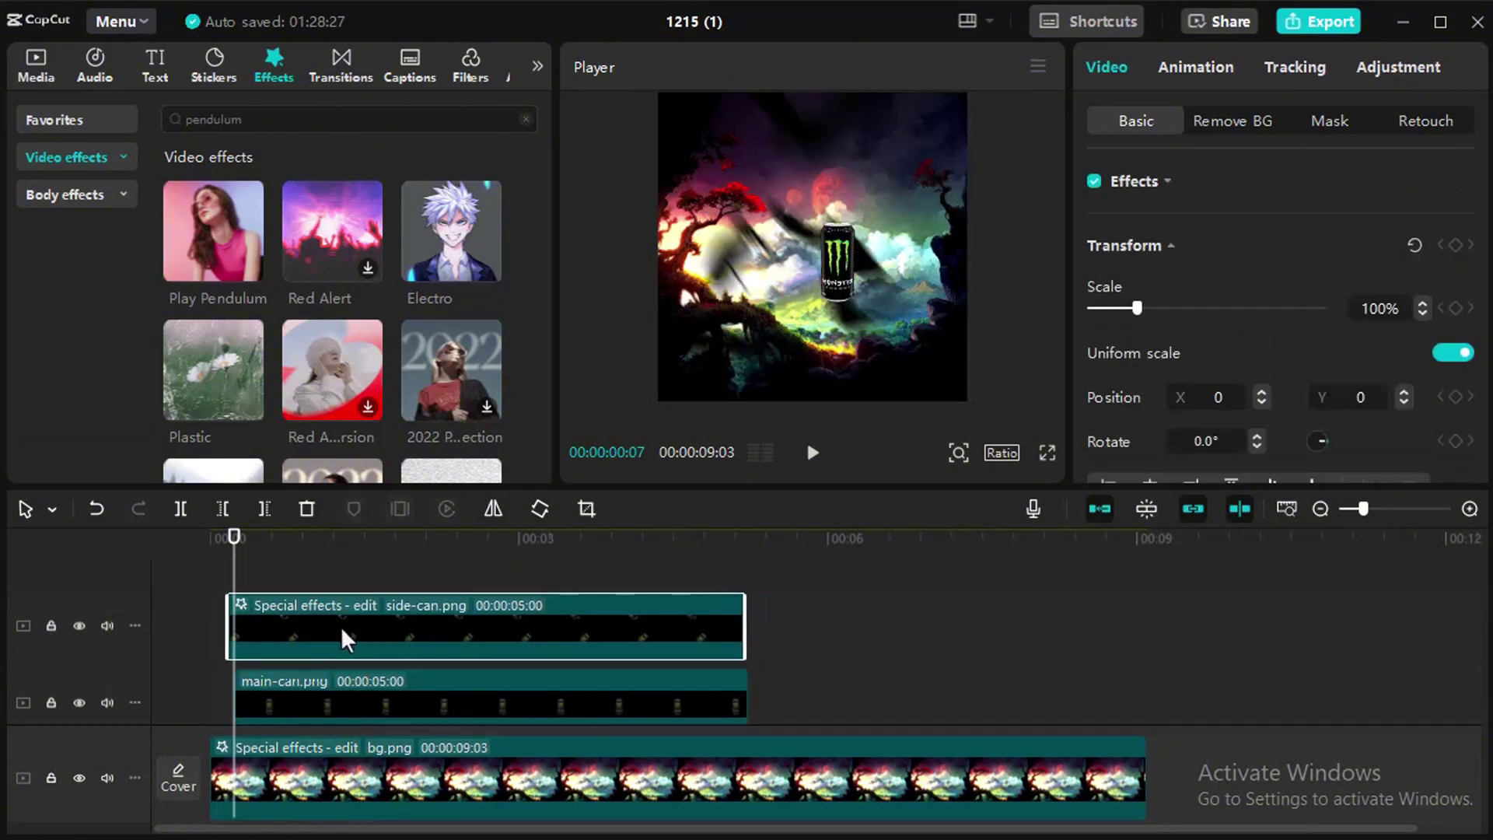
scroll(365, 630, "down", 3)
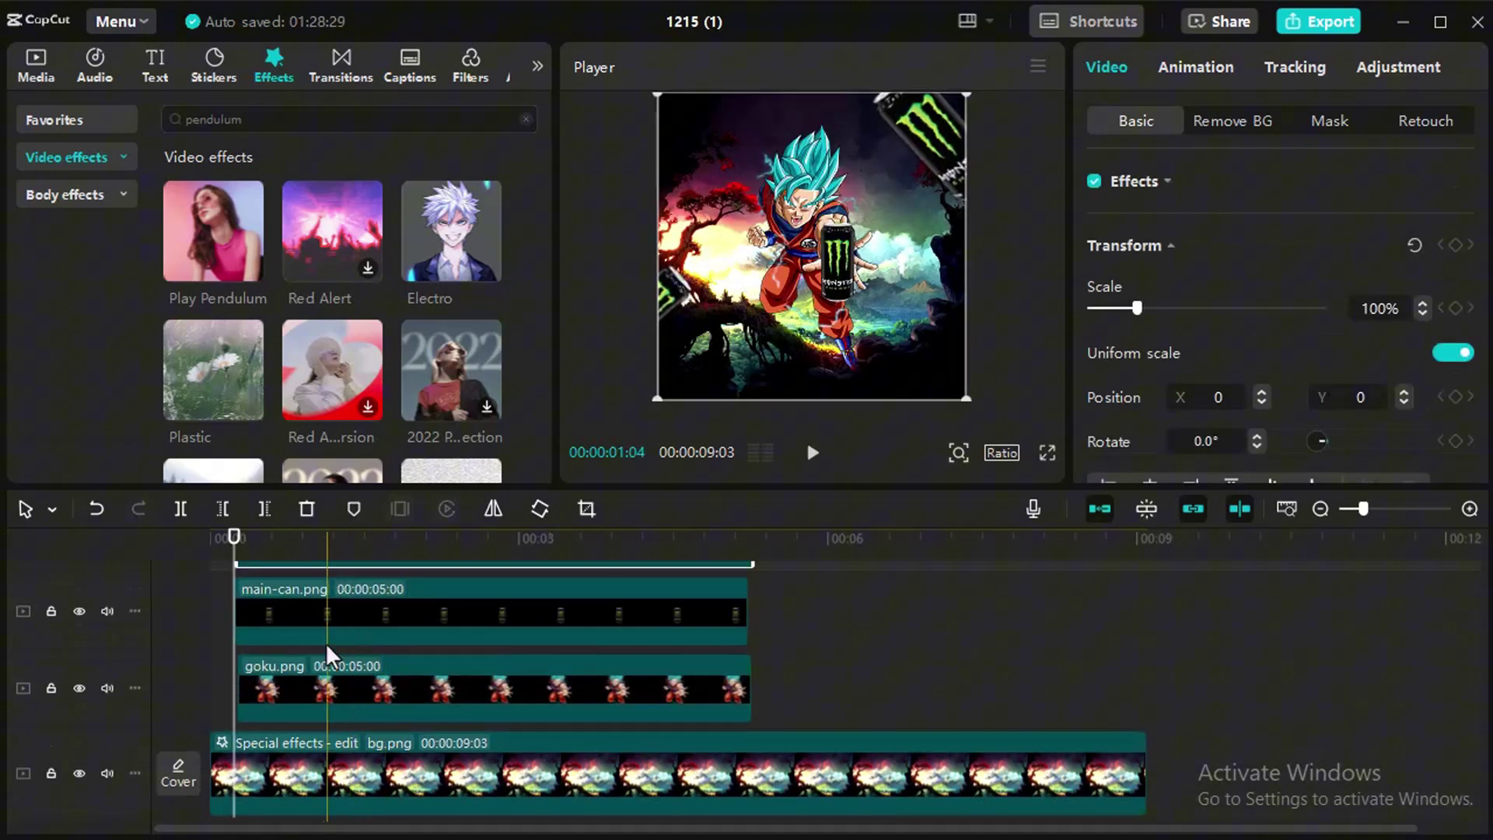
left_click(323, 688)
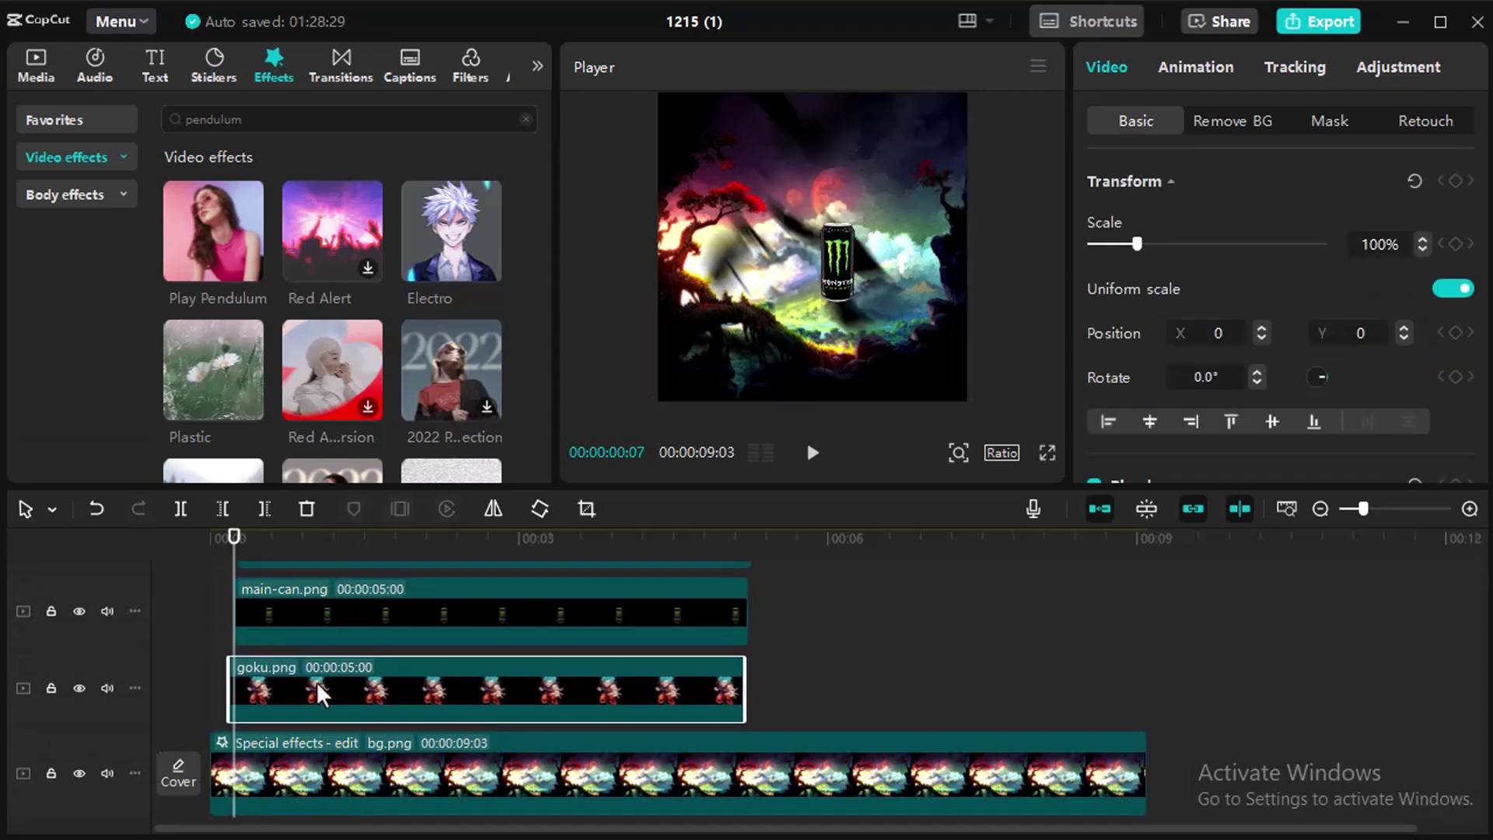
scroll(786, 622, "down", 1)
left_click(786, 536)
Step: Give goku.png a Fade In entrance and shorten its duration
left_click(1195, 67)
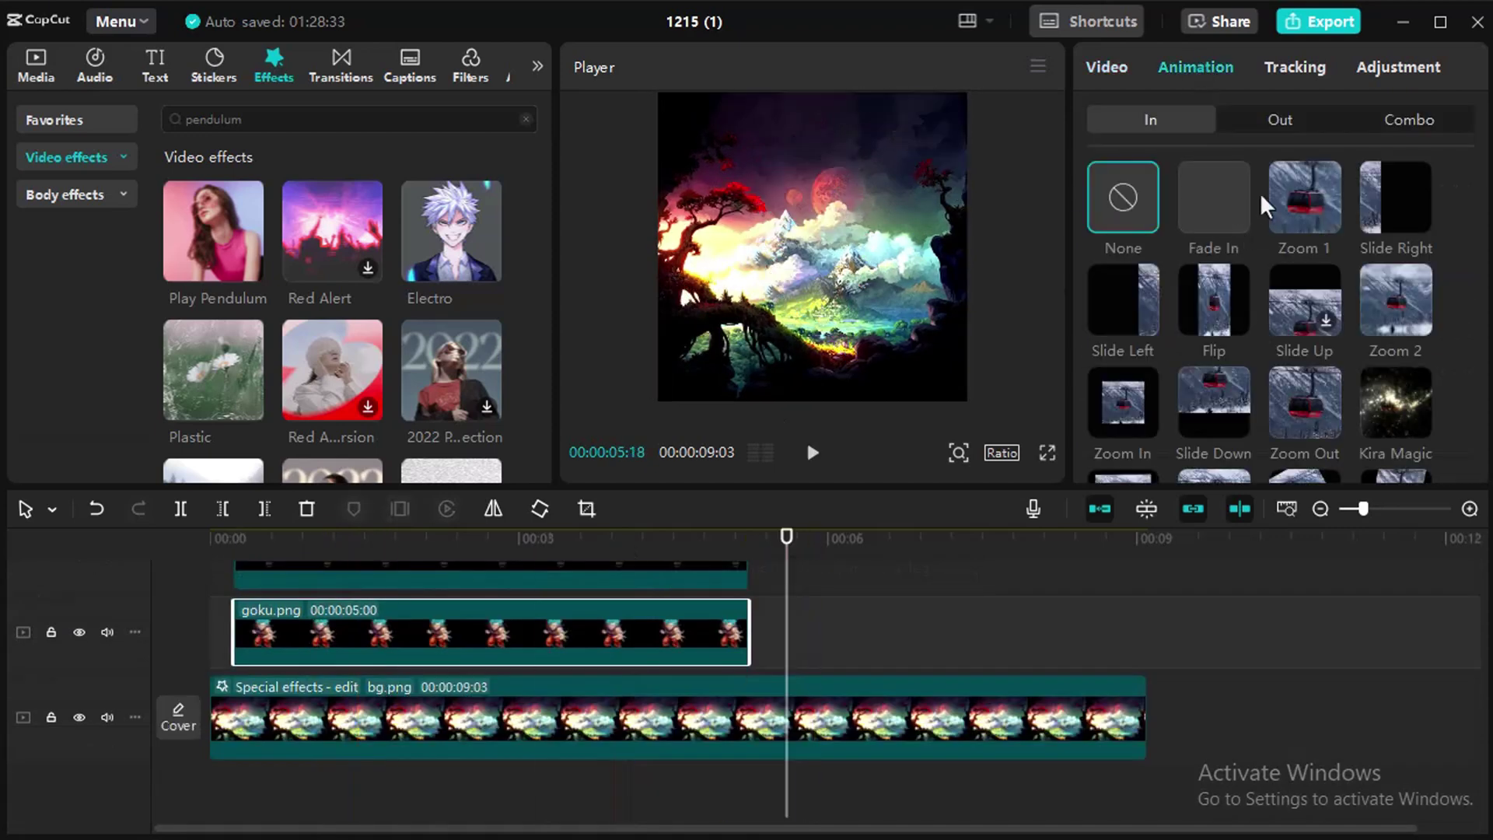
left_click(1214, 198)
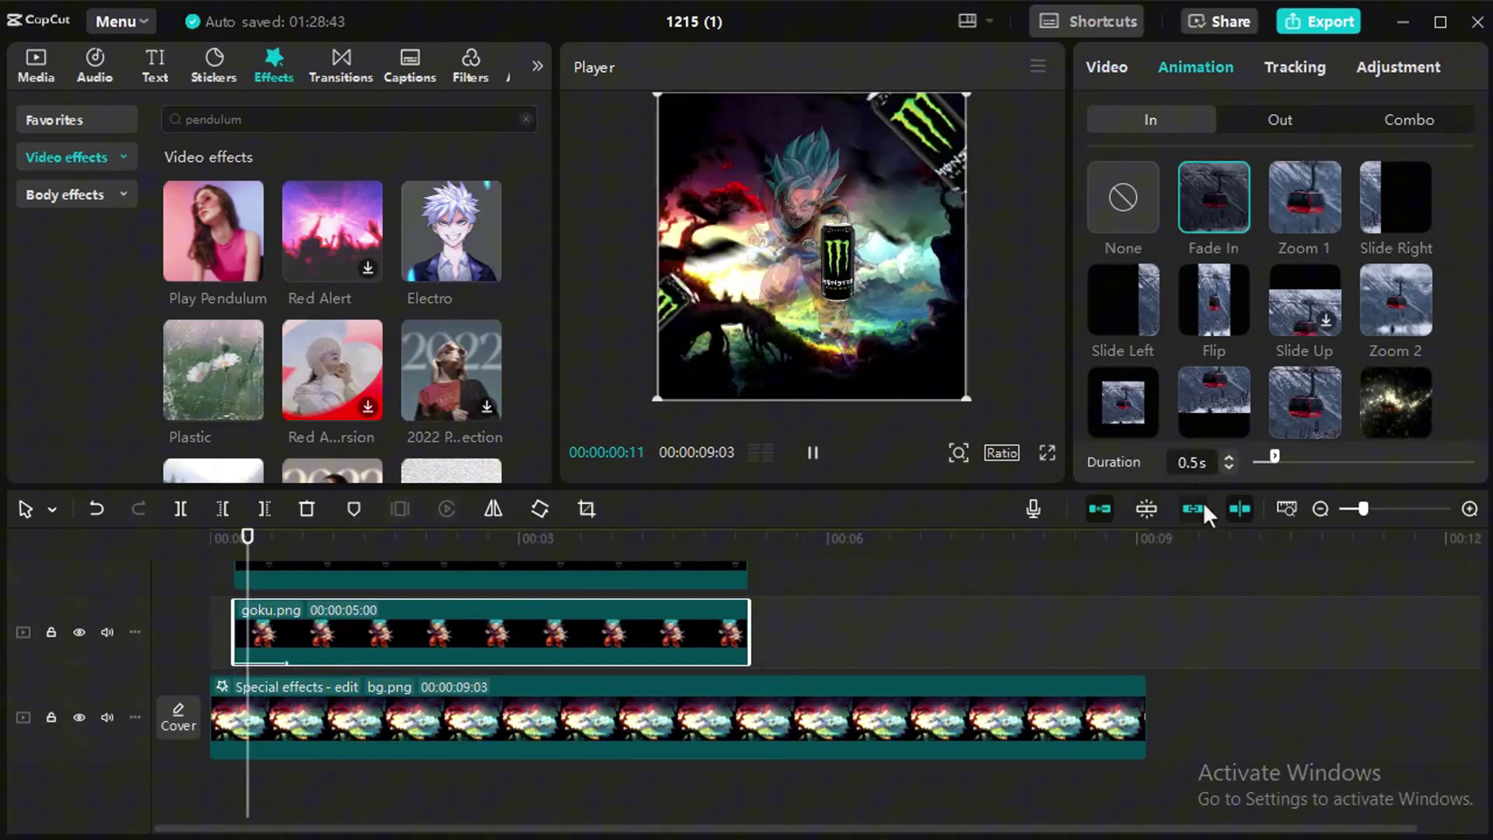
left_click(1228, 467)
left_click(1228, 468)
left_click(1228, 467)
left_click(1228, 467)
left_click(1226, 454)
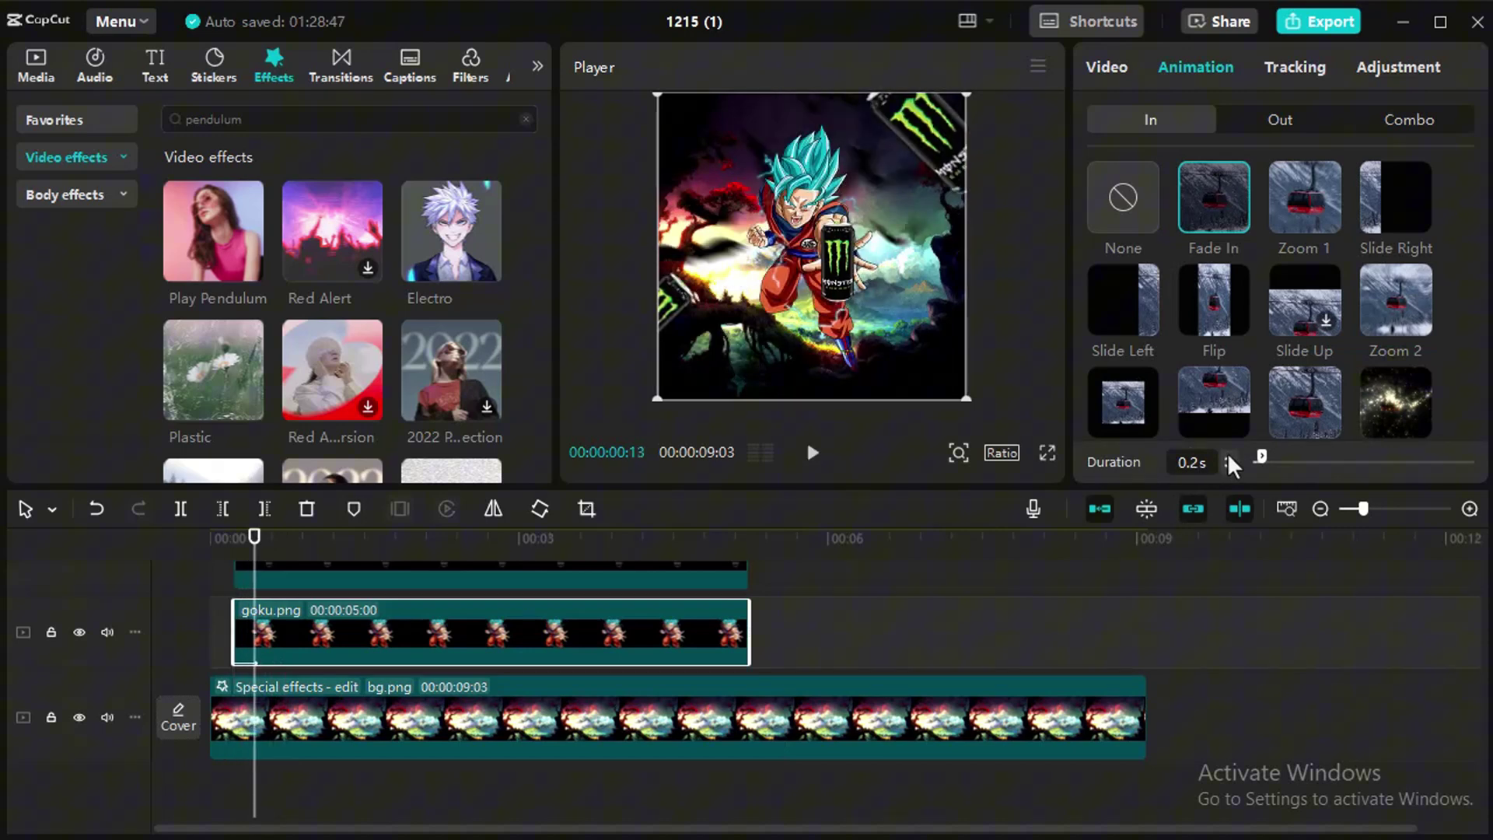
Step: Add Fade In entrances to main-can and side-can, setting the side-can fade to 0.3s
left_click(335, 576)
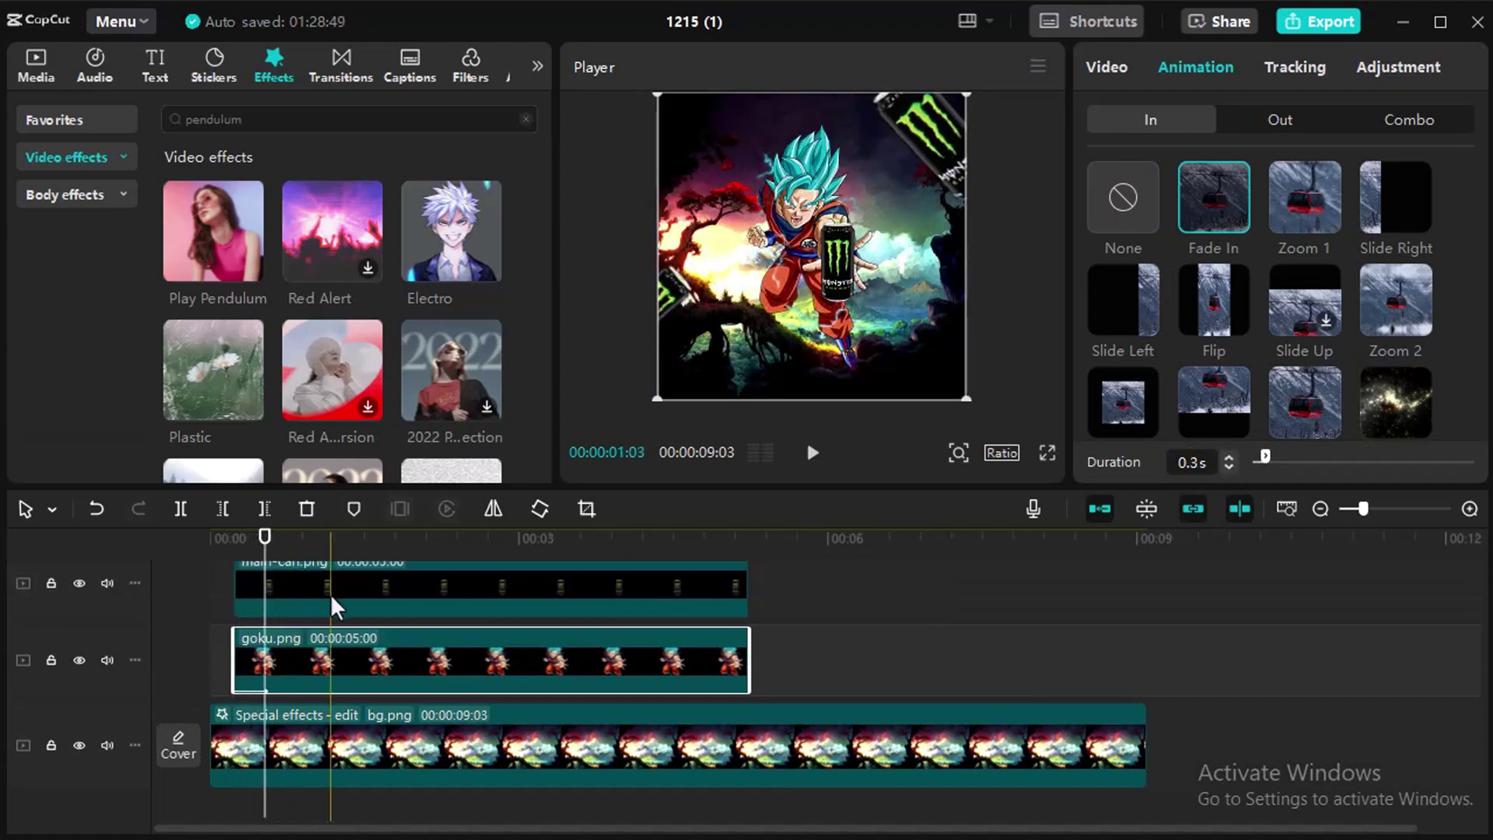
left_click(1206, 204)
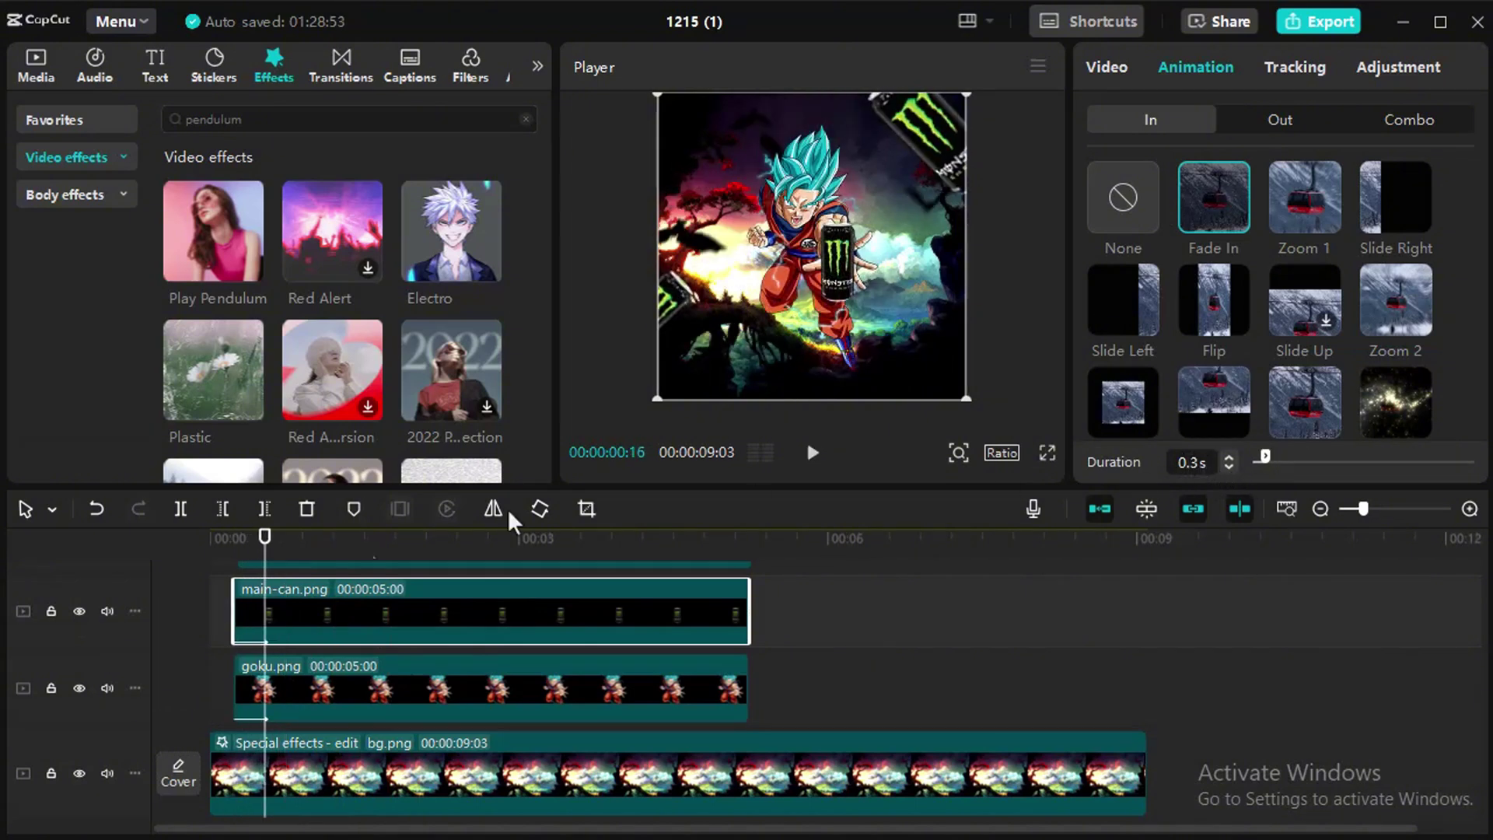
scroll(333, 610, "up", 2)
left_click(332, 599)
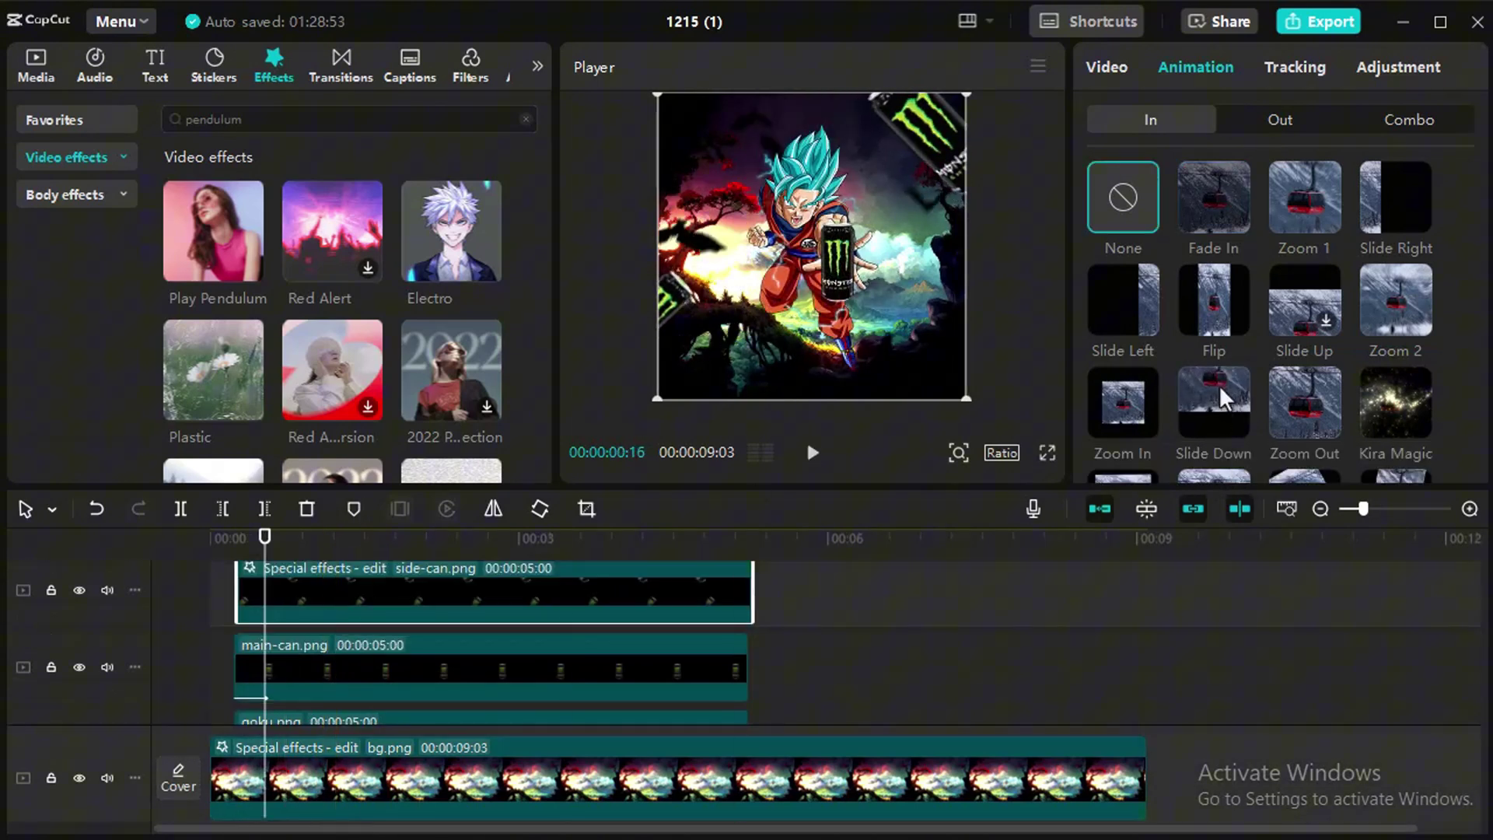
left_click(1225, 216)
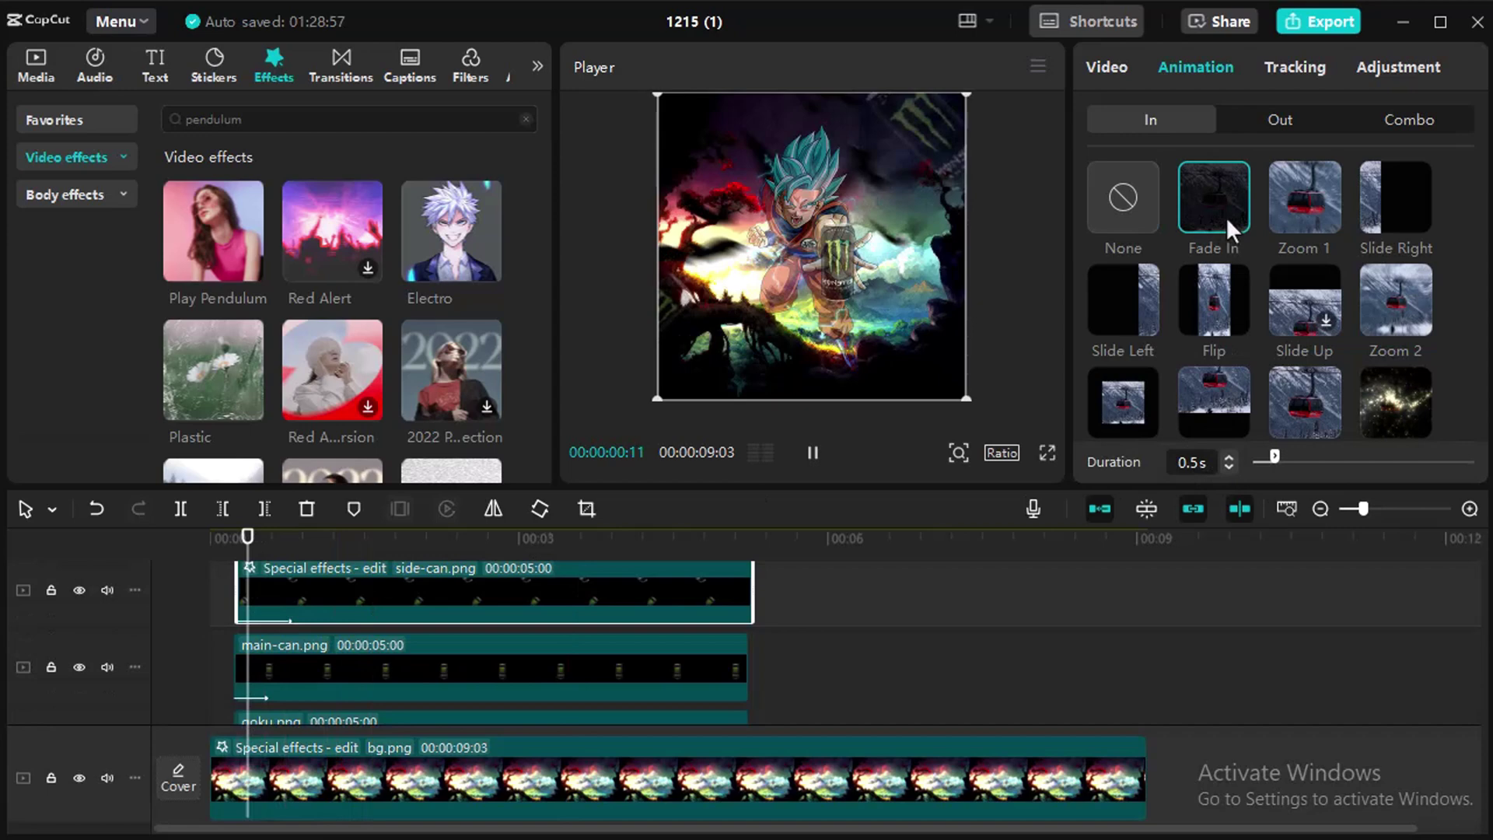
left_click(1229, 467)
left_click(1229, 467)
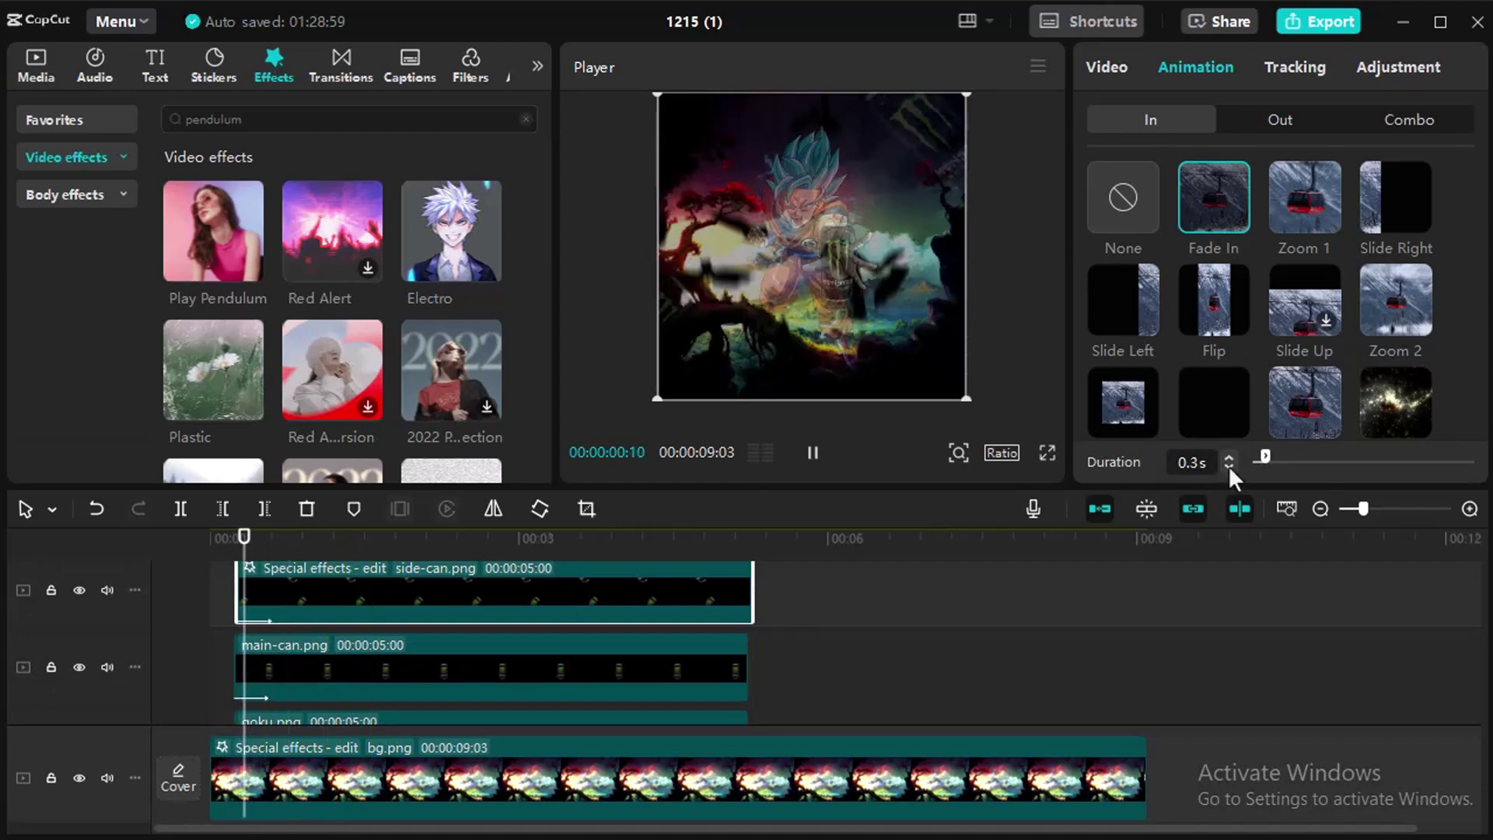
Step: Play and scrub the opening to check the three fades
left_click(219, 607)
key("space")
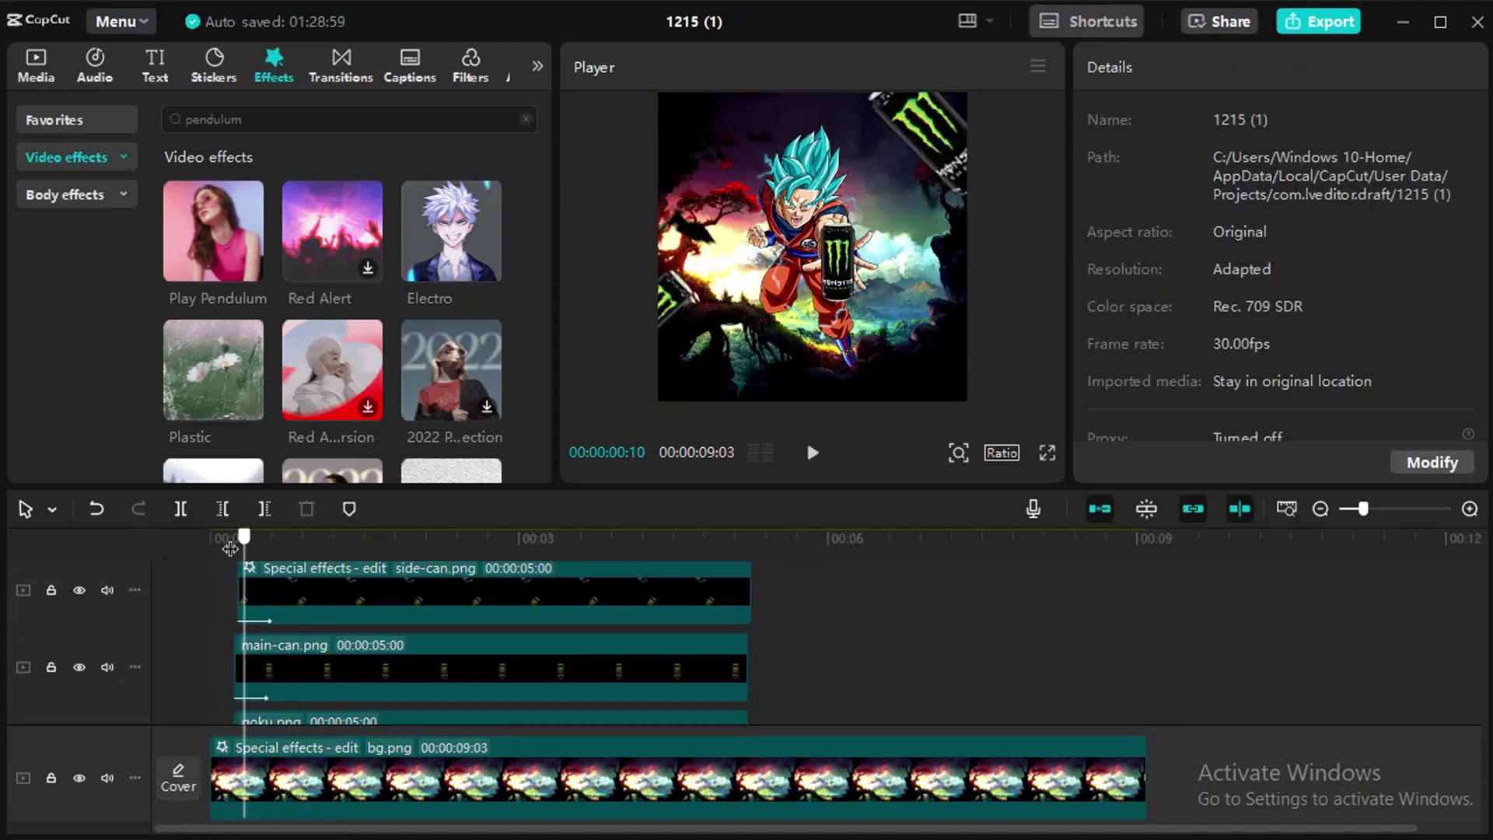
left_click(226, 540)
left_click_drag(226, 548, 279, 537)
Step: Enlarge Goku to about 126% scale at the end of his clip
scroll(342, 634, "down", 2)
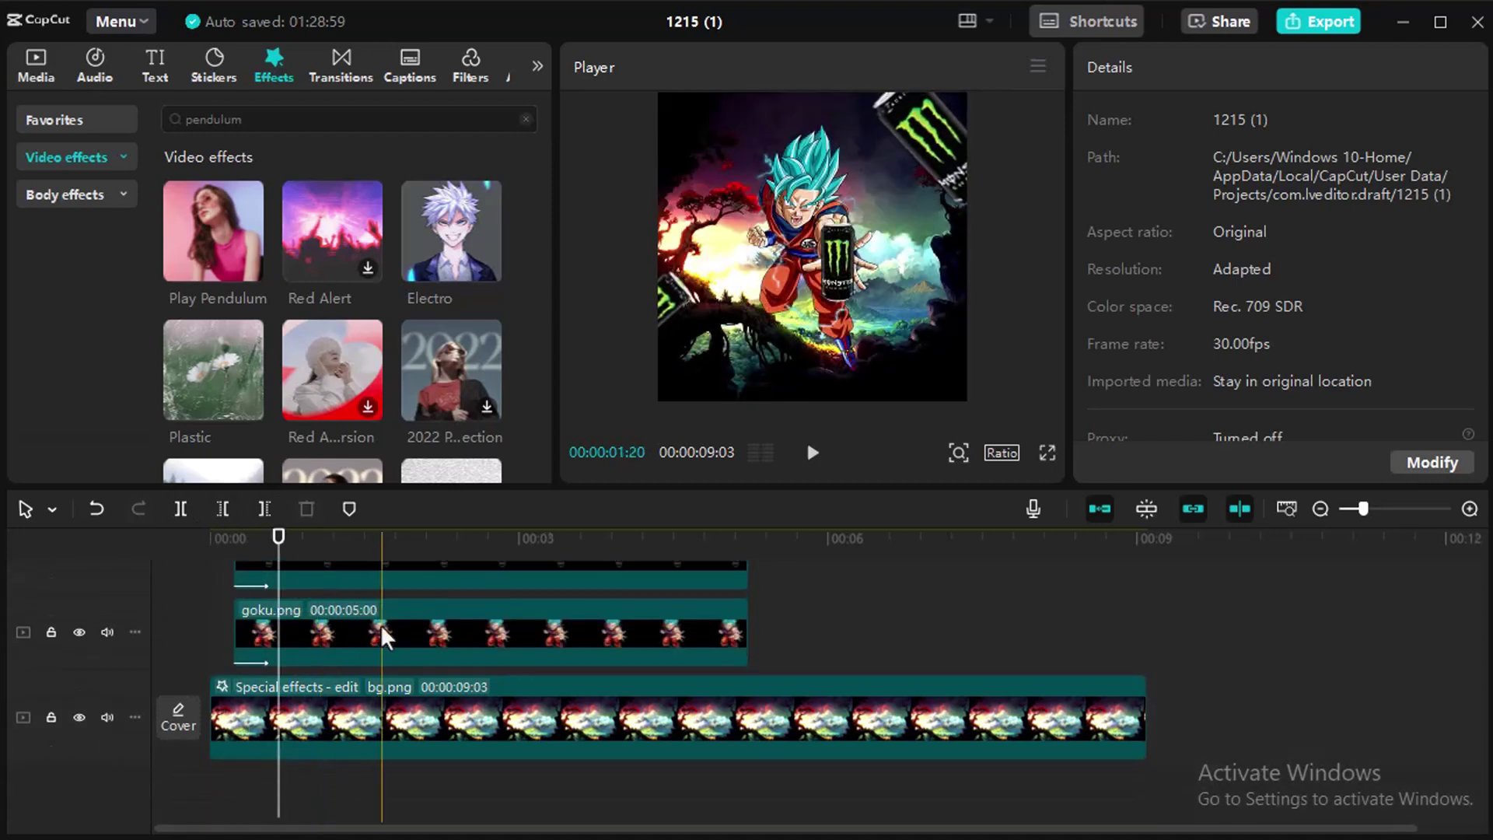
left_click(347, 633)
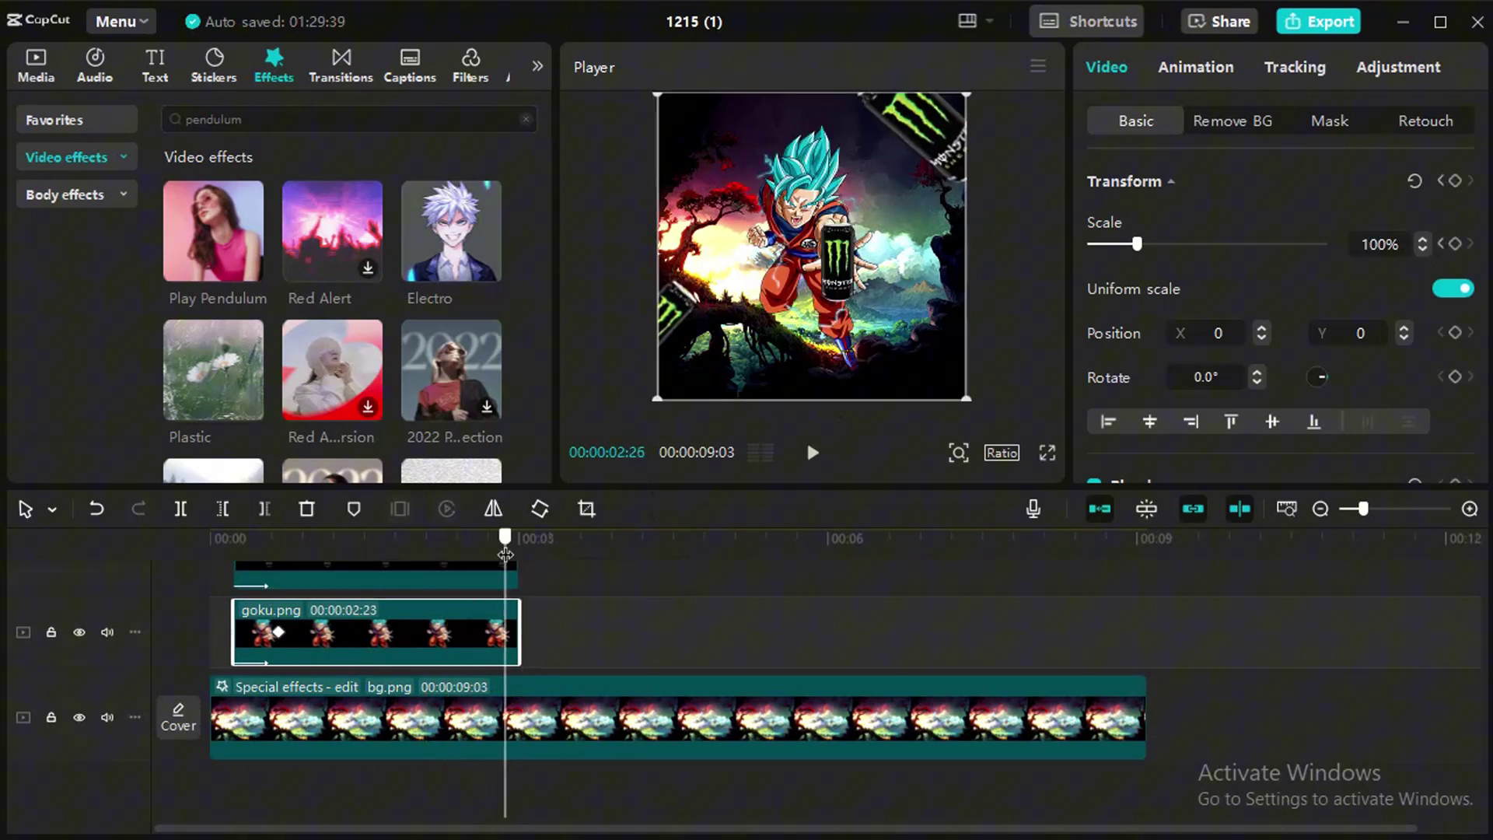
left_click_drag(518, 554, 516, 554)
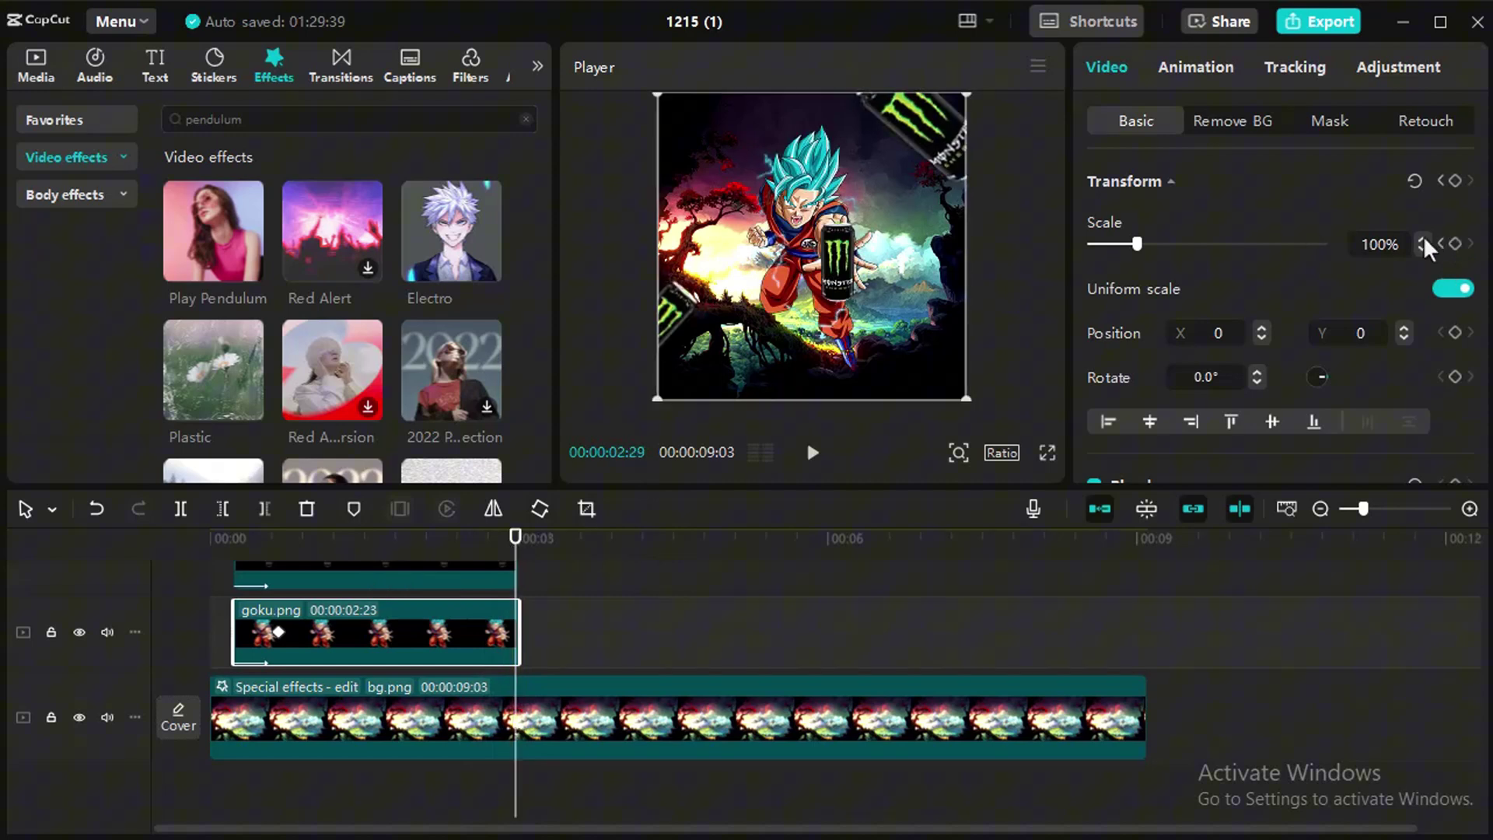
left_click_drag(1423, 235, 1421, 233)
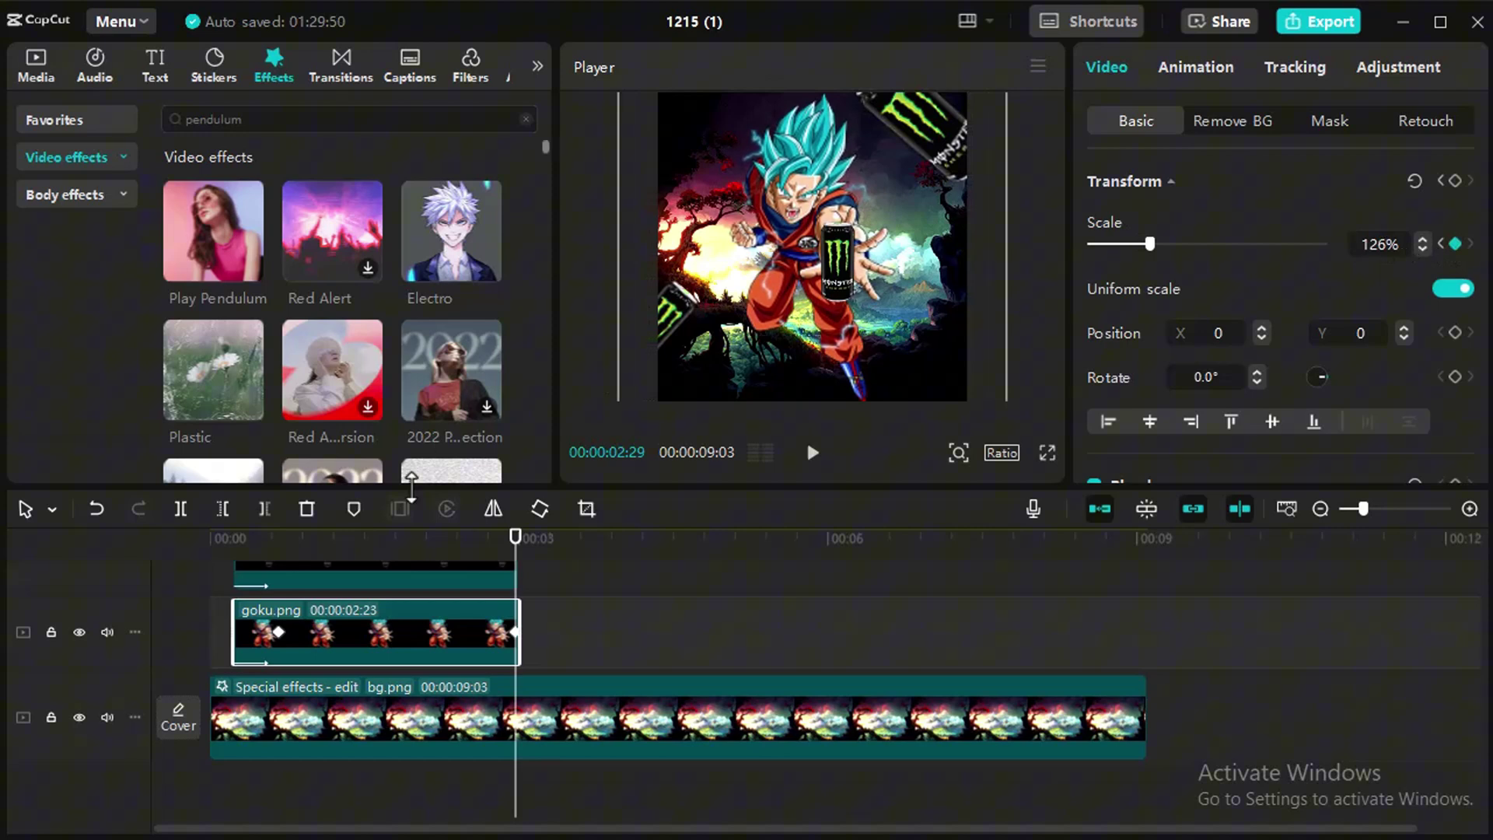
Step: Preview the Goku zoom and lower his end scale to 120%
left_click_drag(516, 537, 228, 541)
key("space")
key("space")
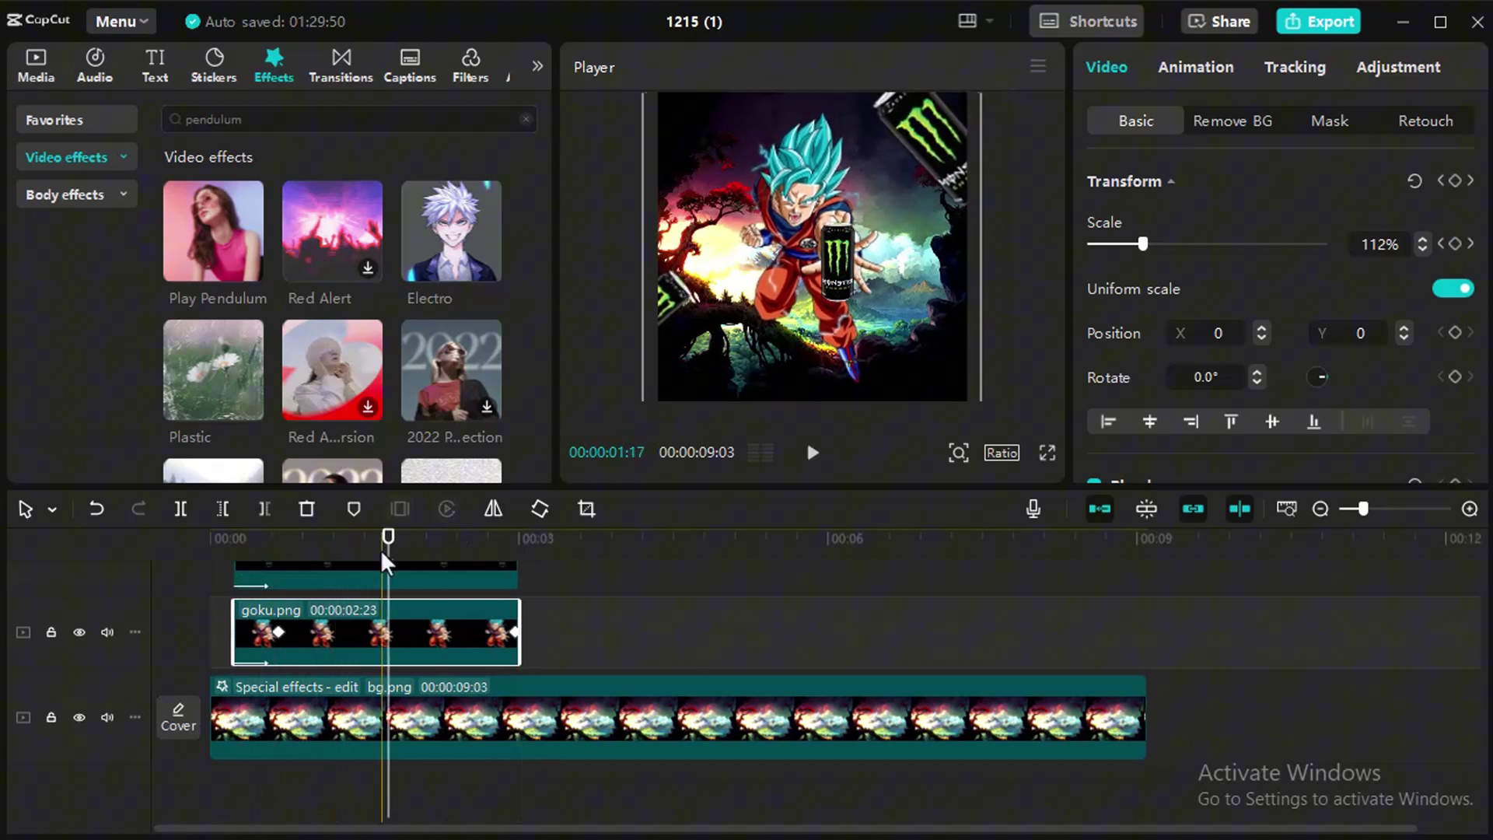
left_click_drag(384, 548, 513, 560)
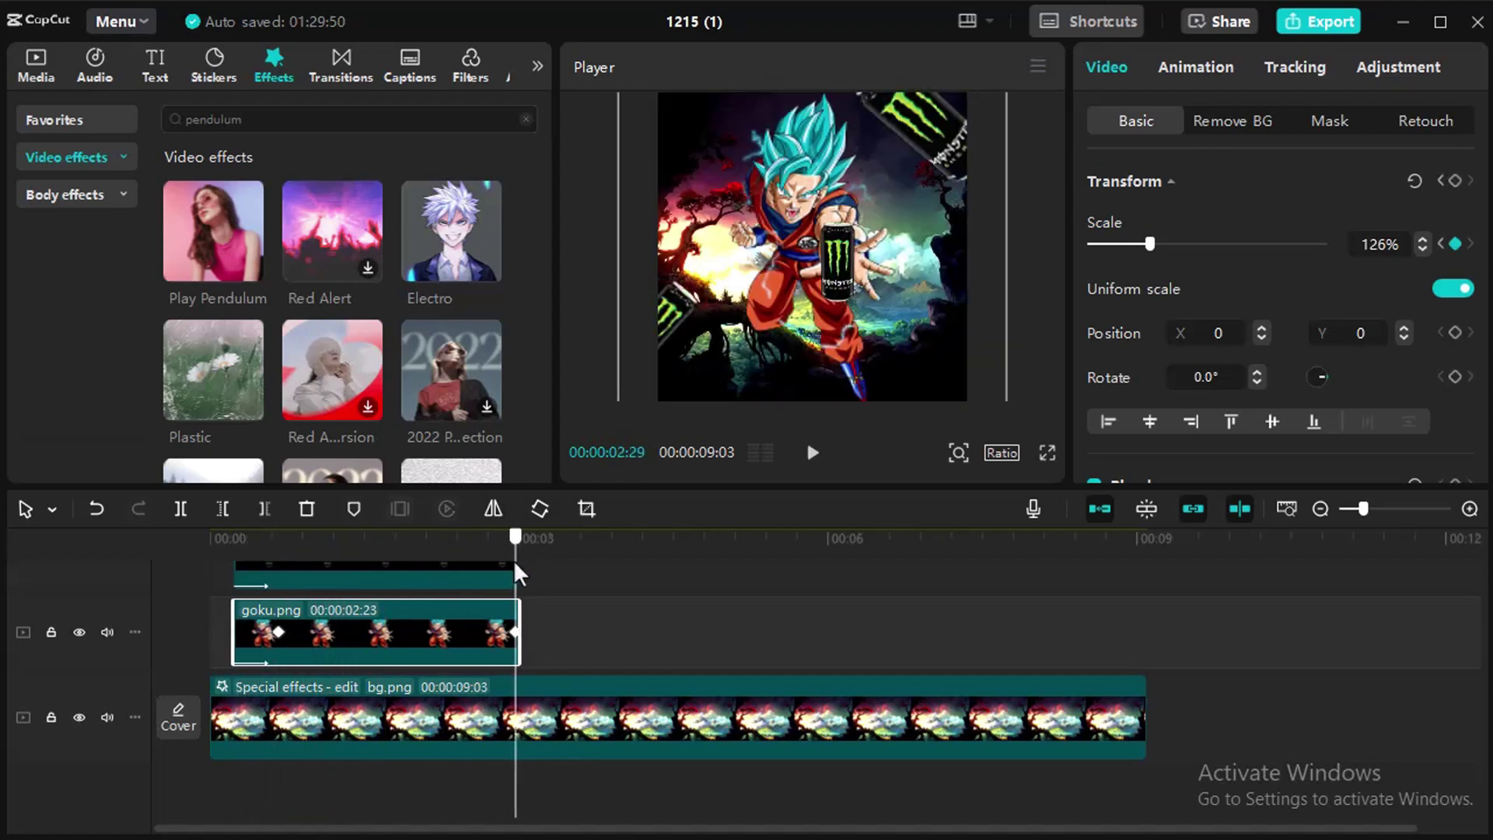
left_click(1421, 250)
left_click(1422, 249)
left_click(1421, 250)
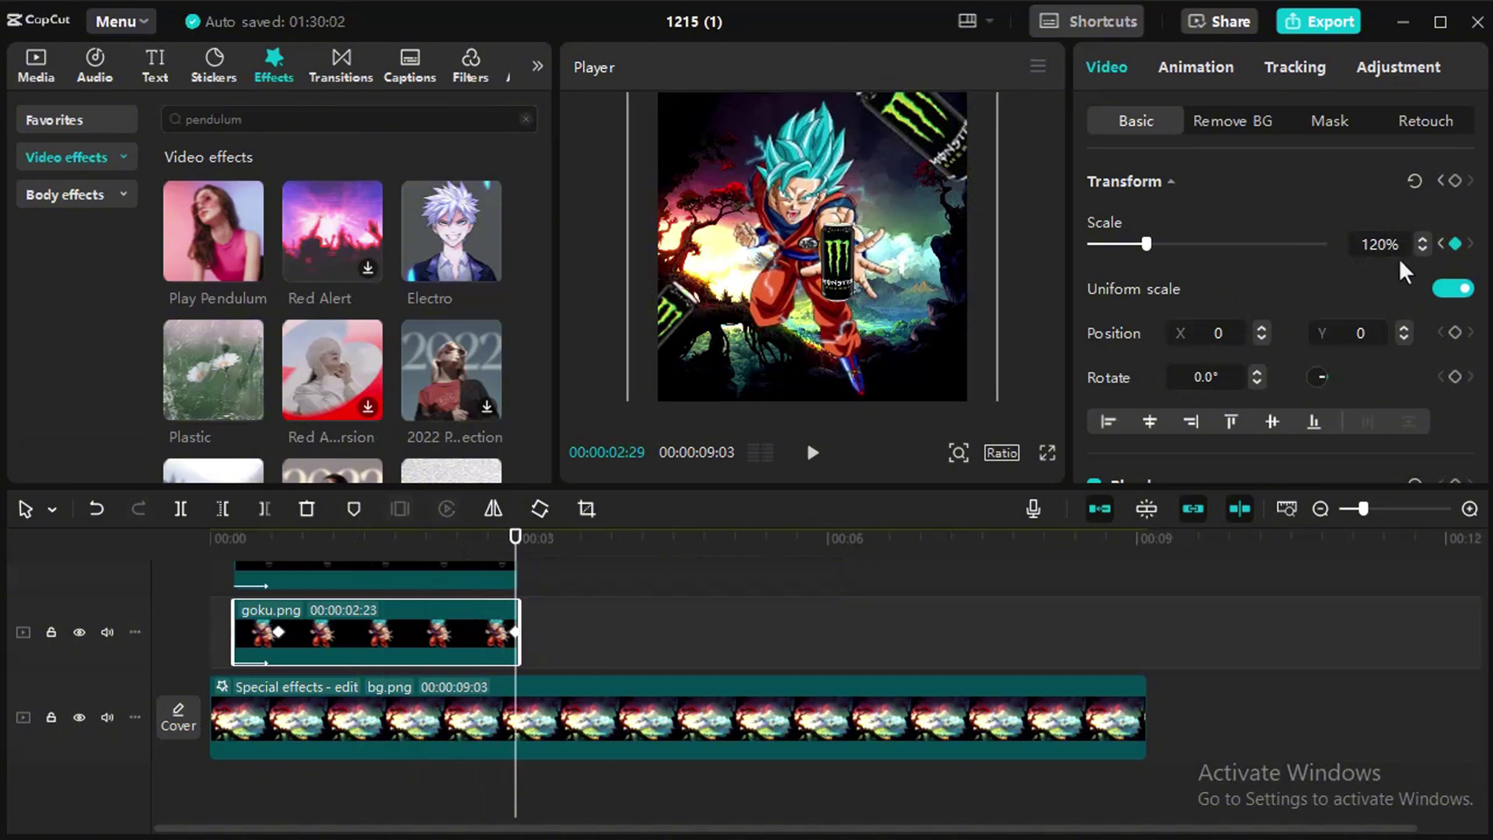
scroll(428, 589, "up", 2)
Step: Add a starting Scale keyframe to main-can.png at the beginning of its clip
left_click(424, 605)
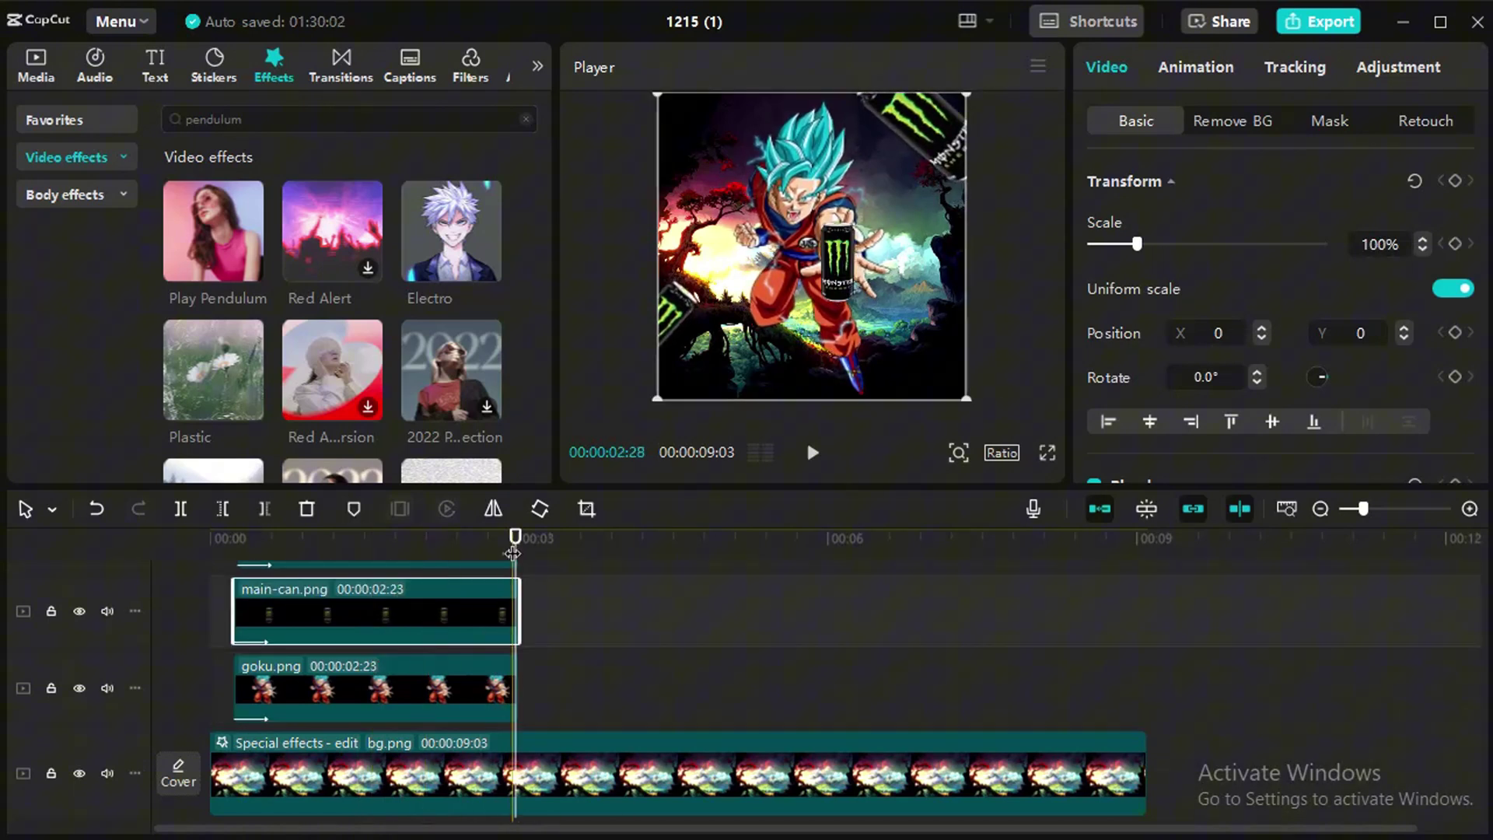
left_click_drag(510, 553, 278, 551)
left_click(315, 669)
left_click(314, 594)
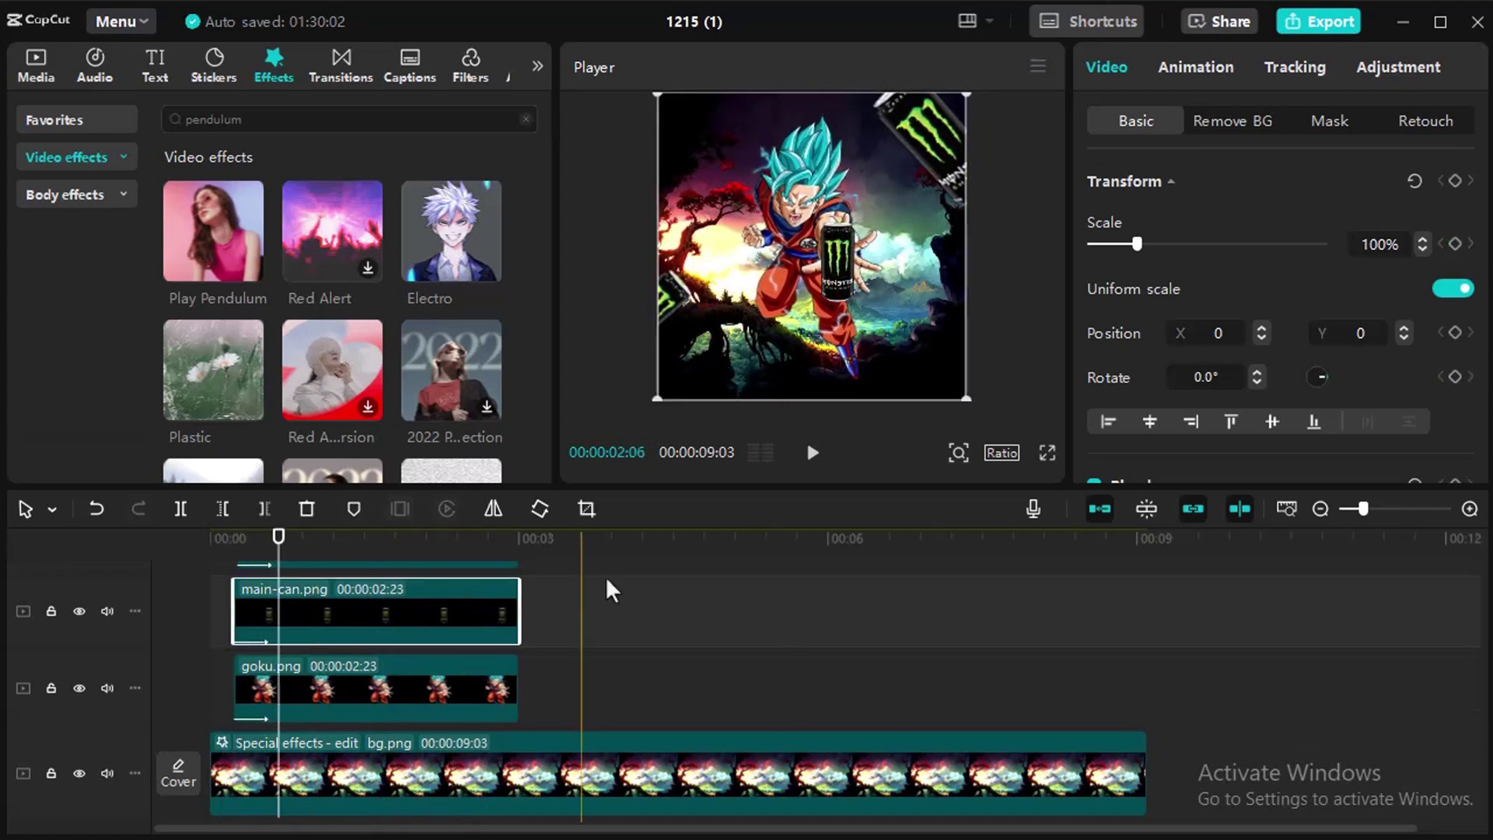
left_click(1450, 244)
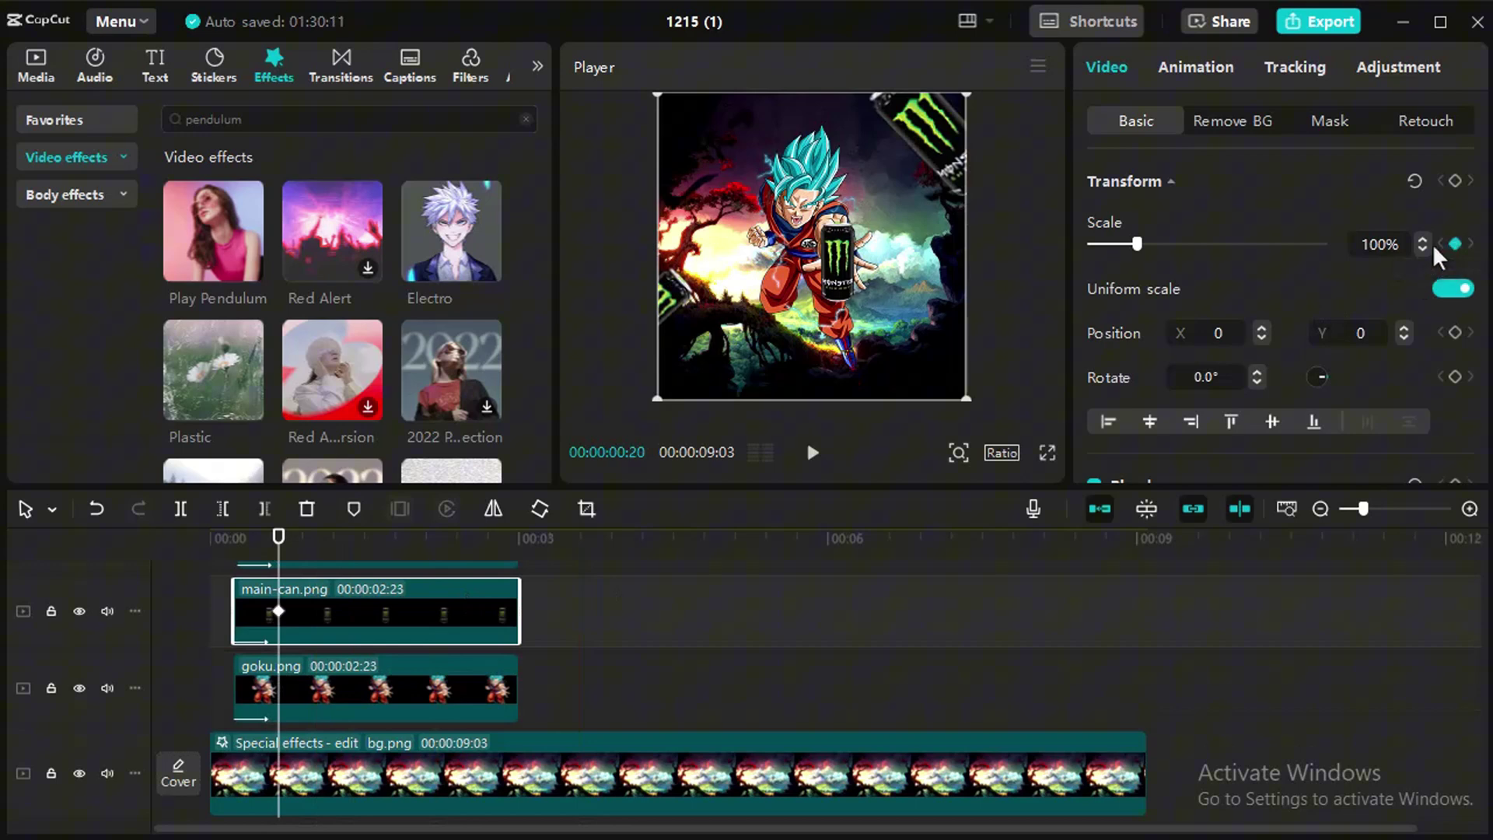
Step: Add an ending Scale keyframe to main-can.png at the end of the clips
left_click(455, 662)
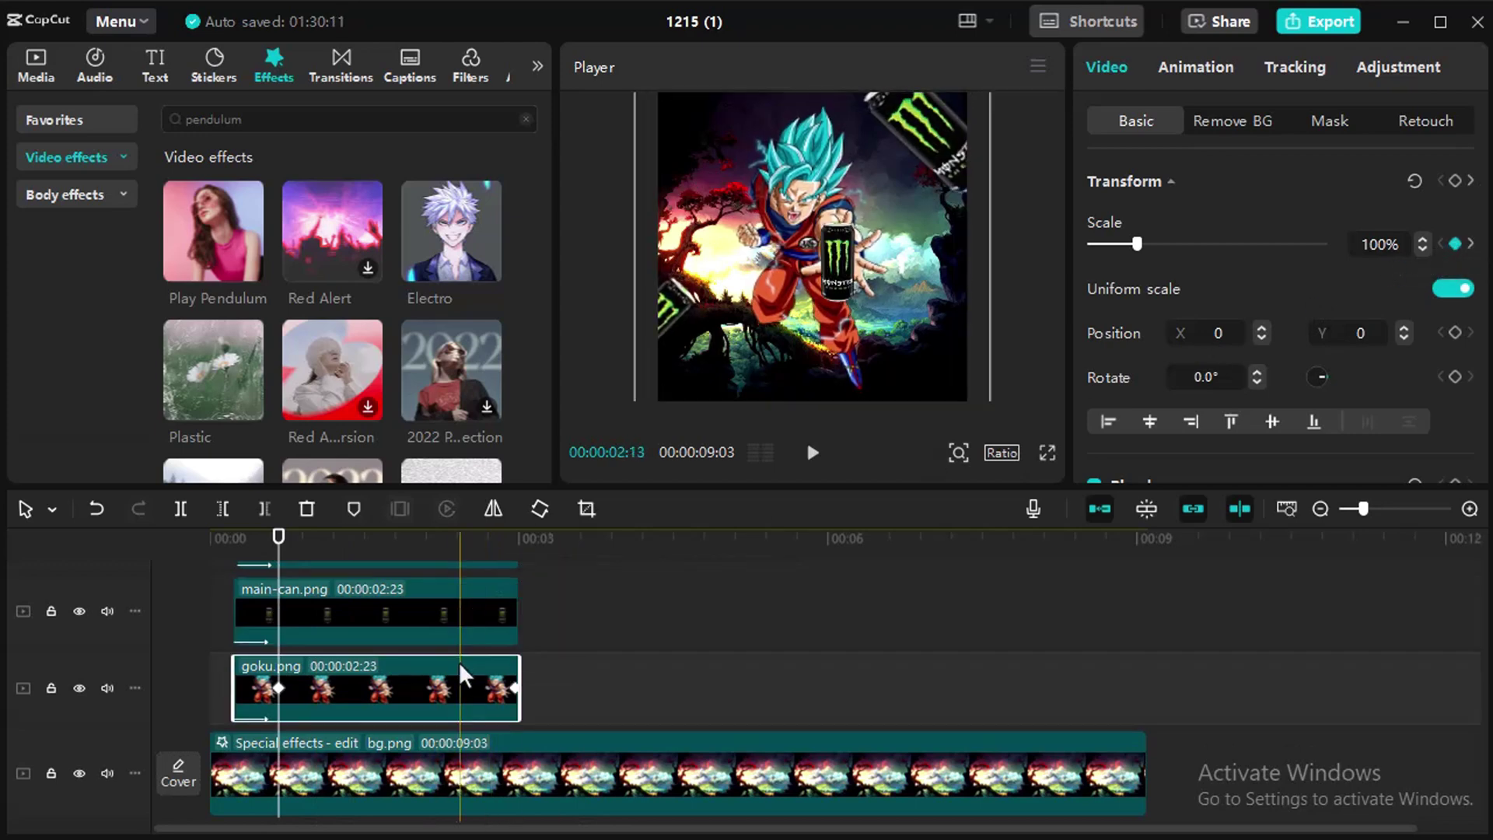
left_click_drag(284, 544, 512, 549)
left_click(469, 595)
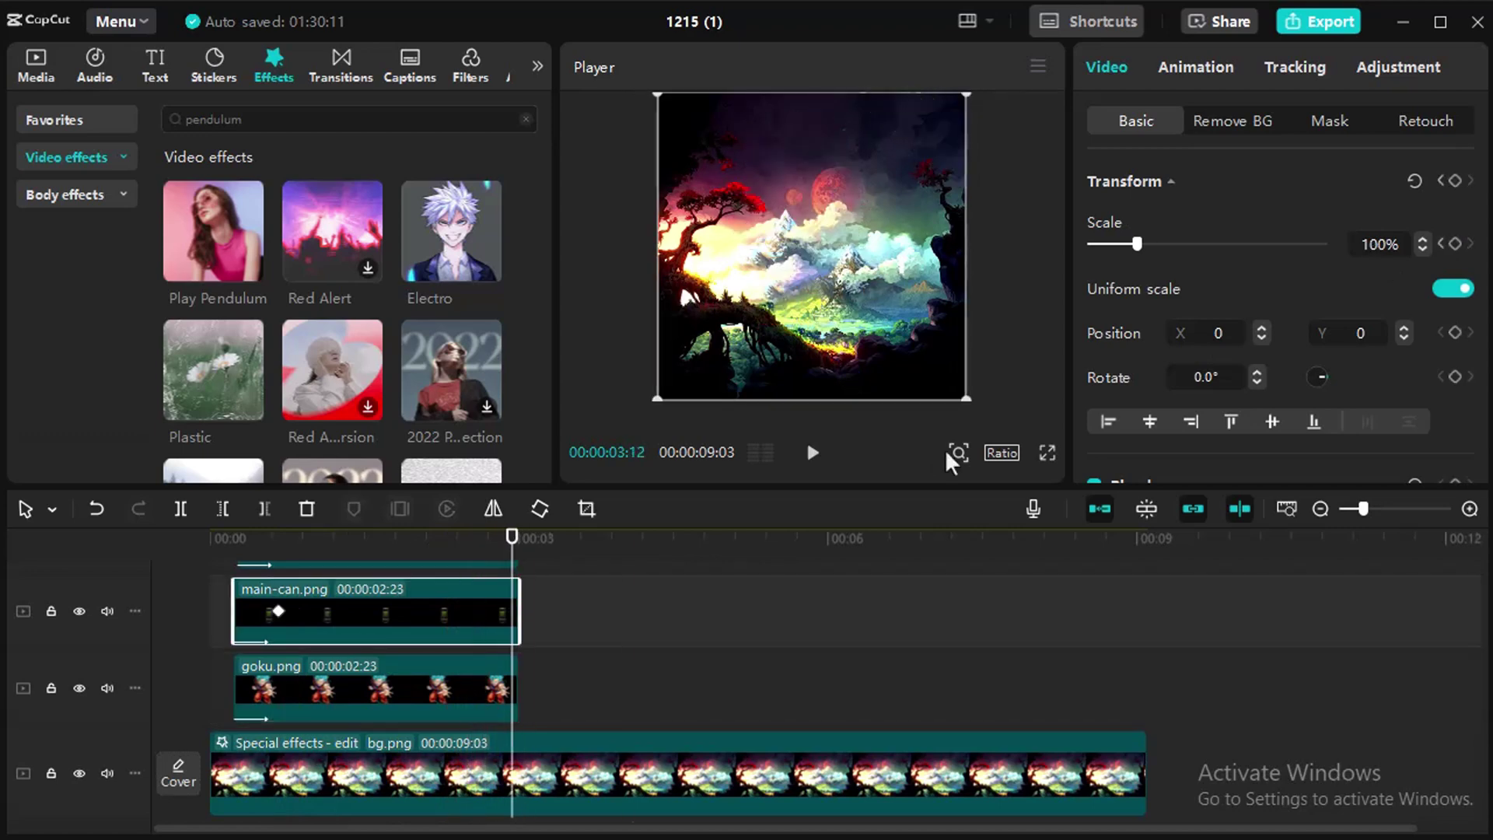
left_click(1423, 239)
Step: Raise the main can's end scale step by step to 130%
left_click(1423, 240)
left_click(1423, 240)
left_click(1423, 241)
left_click(1423, 240)
left_click(1423, 240)
left_click(1423, 240)
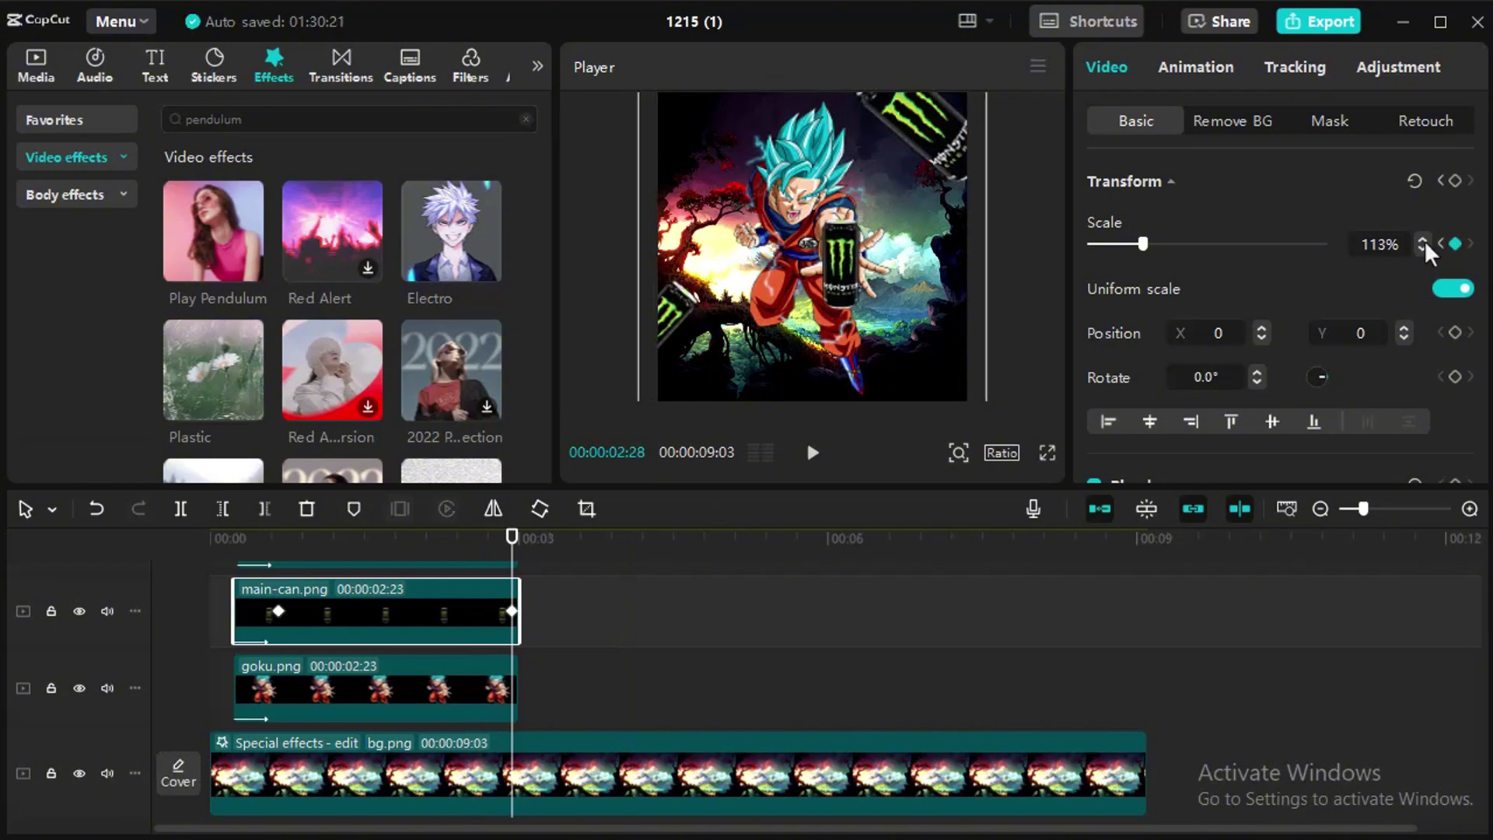
left_click(1423, 240)
left_click(1423, 240)
left_click(1423, 241)
left_click(1423, 241)
left_click(1423, 240)
left_click(1423, 241)
left_click(1423, 240)
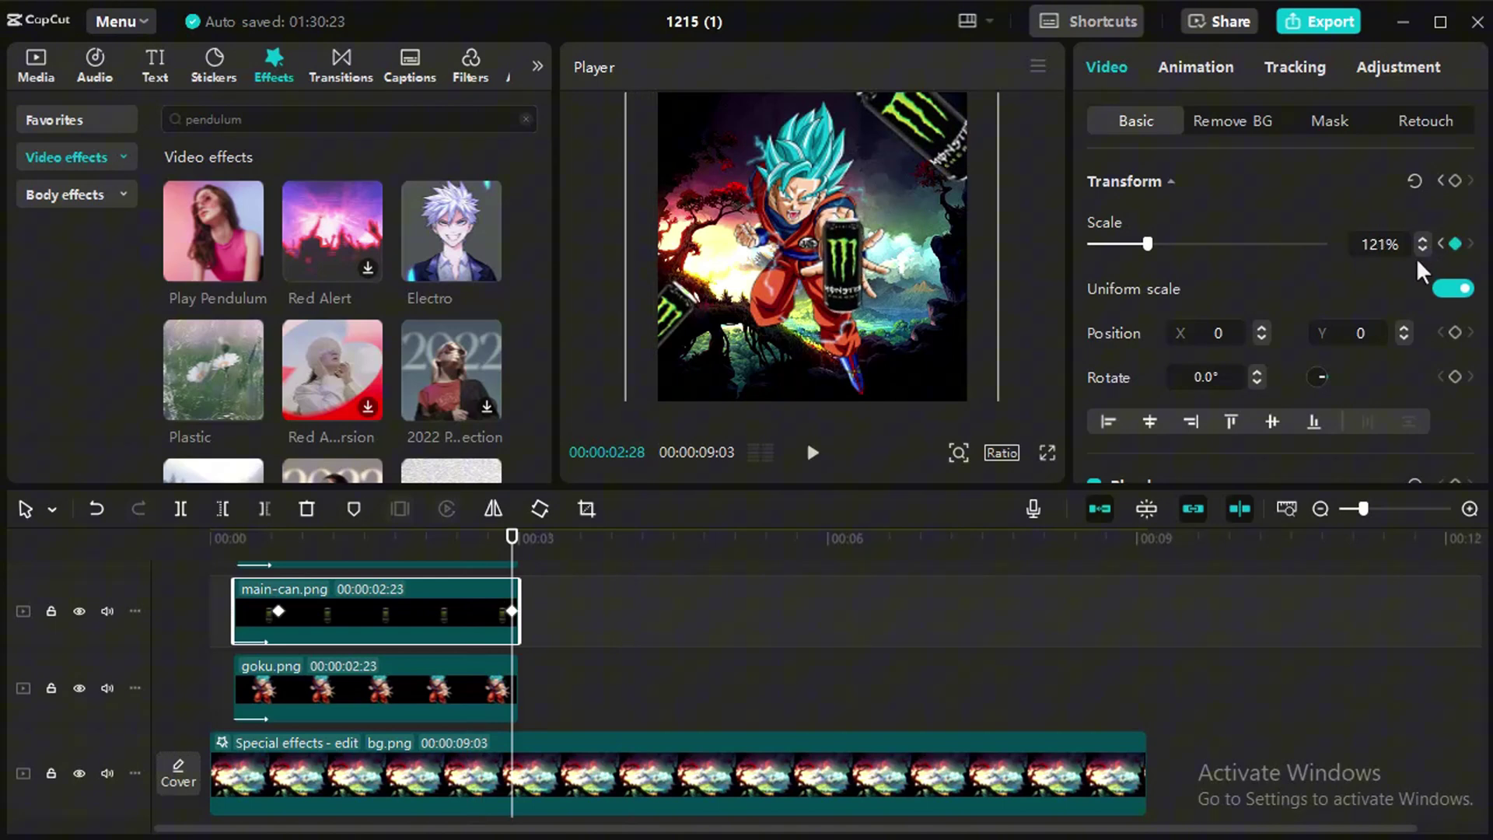
left_click(1421, 251)
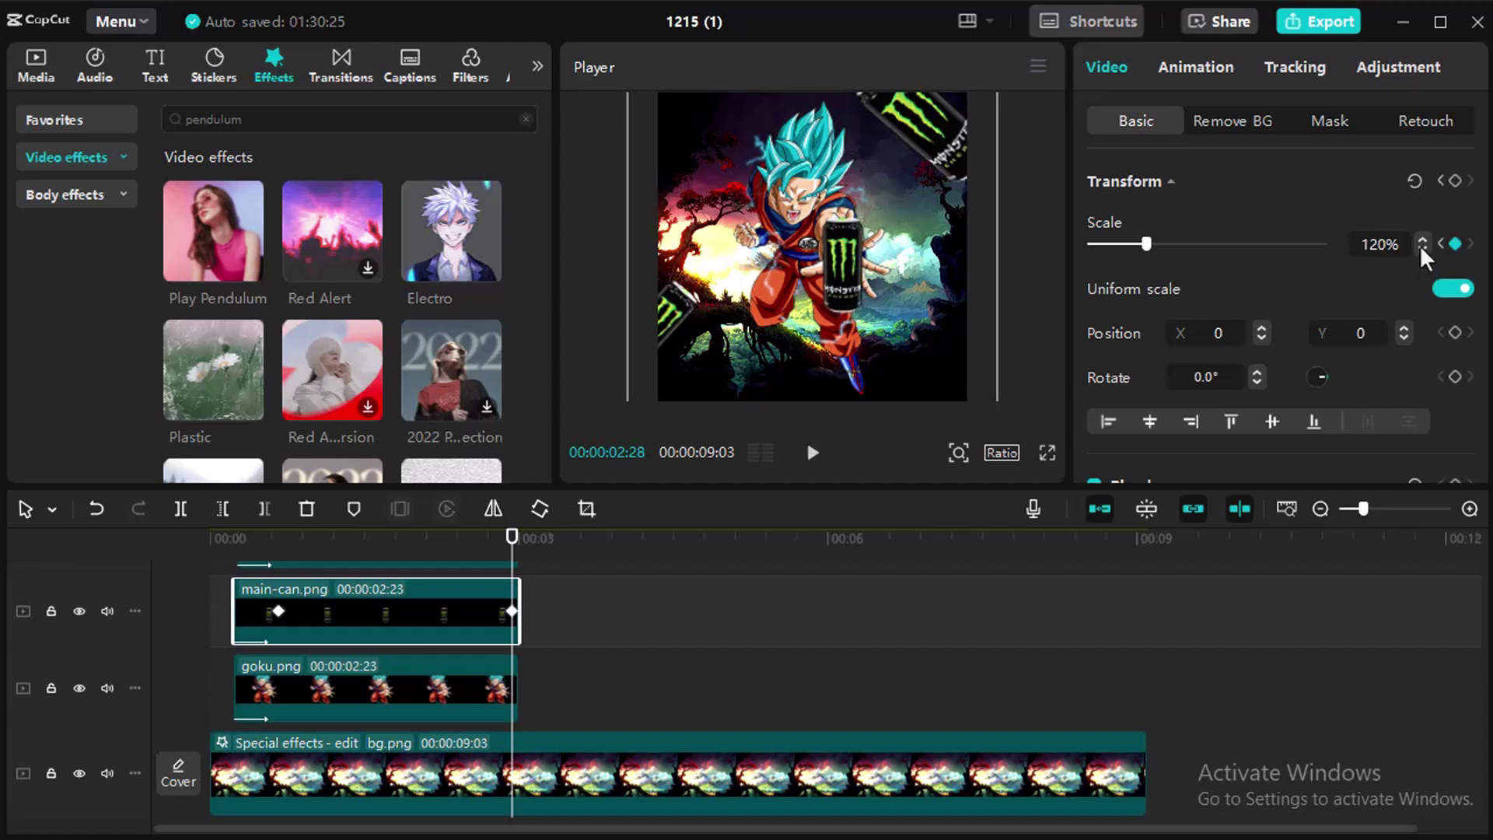
left_click(1421, 241)
left_click(1421, 241)
left_click(1422, 240)
left_click(1422, 240)
left_click(1421, 241)
left_click(1422, 241)
left_click(1422, 242)
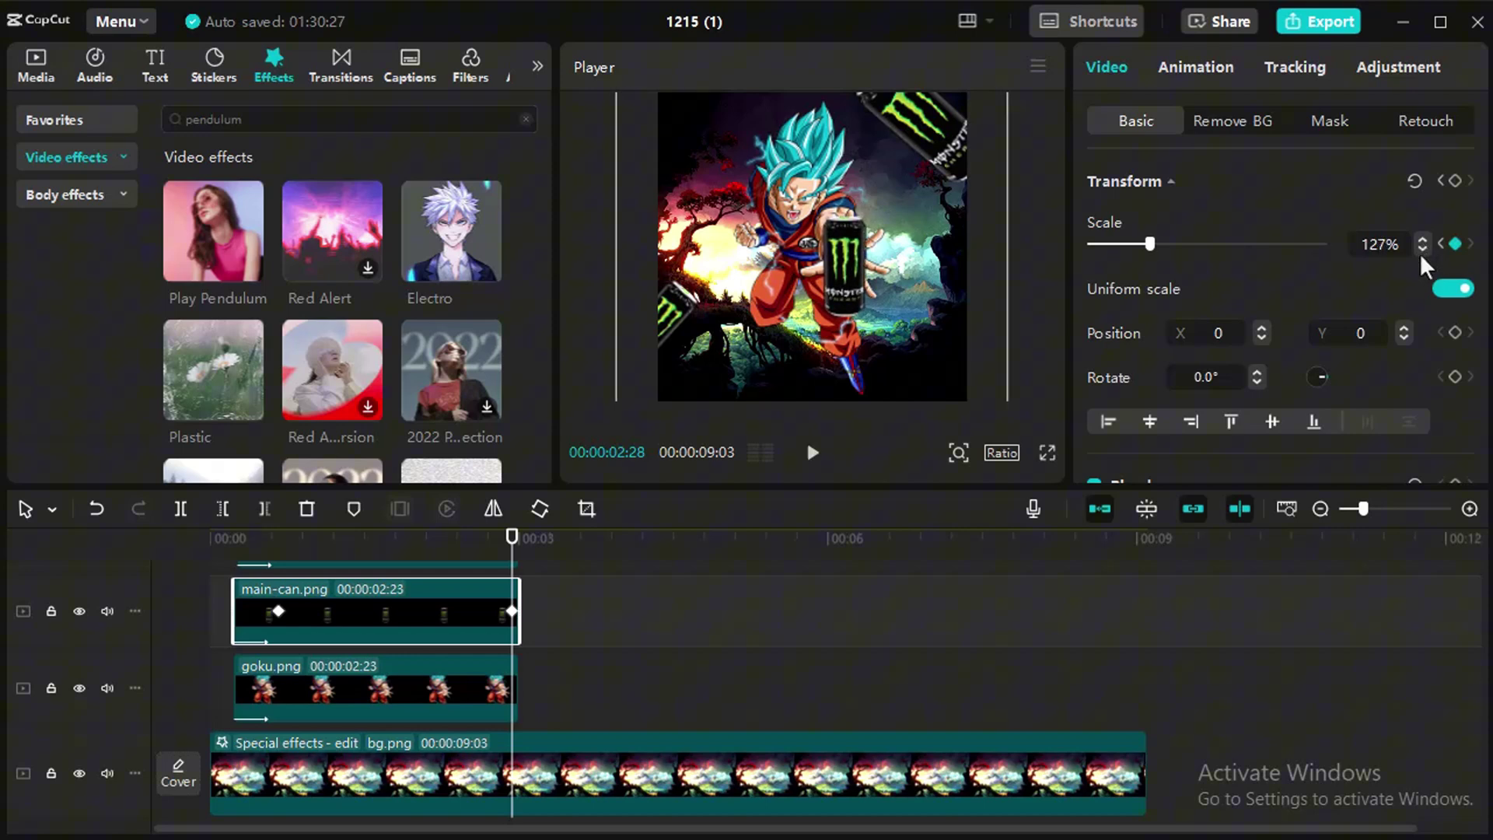
left_click(1421, 238)
left_click(1421, 236)
left_click(1421, 236)
left_click(1421, 236)
left_click(1421, 249)
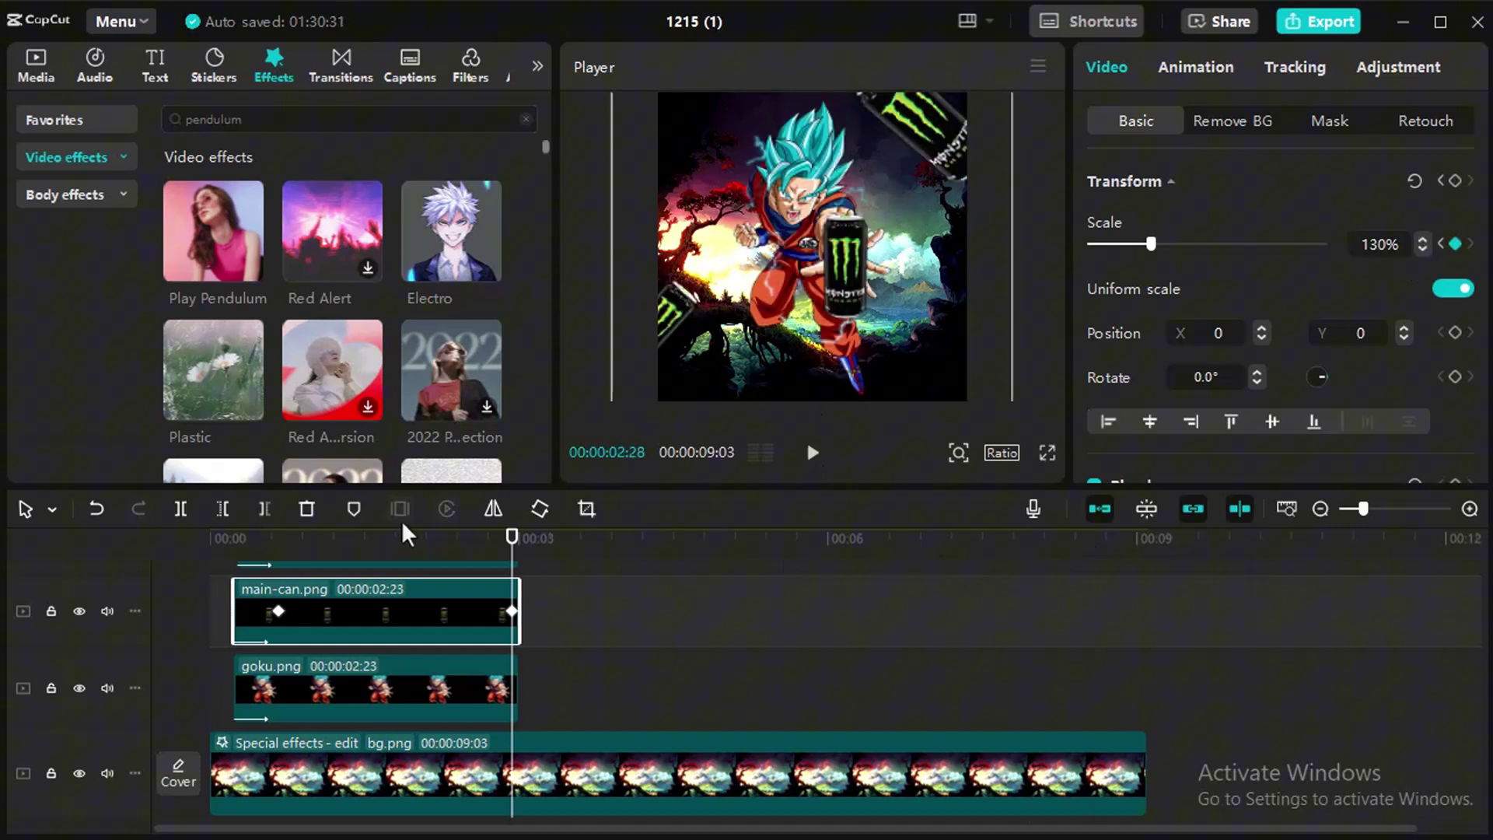
Step: Play back the opening and check the Goku clip's scale keyframes
left_click(218, 590)
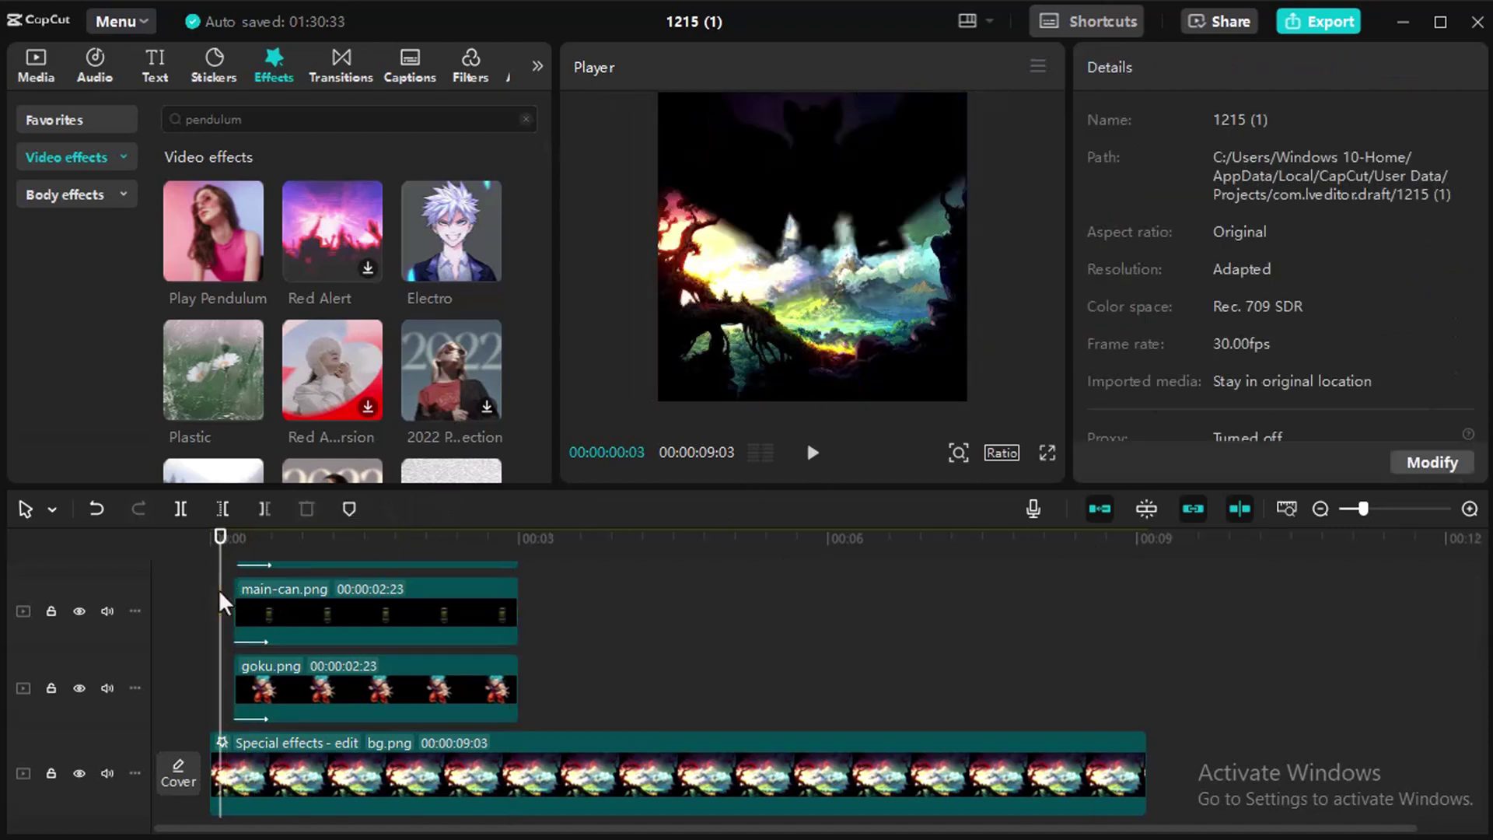
key("space")
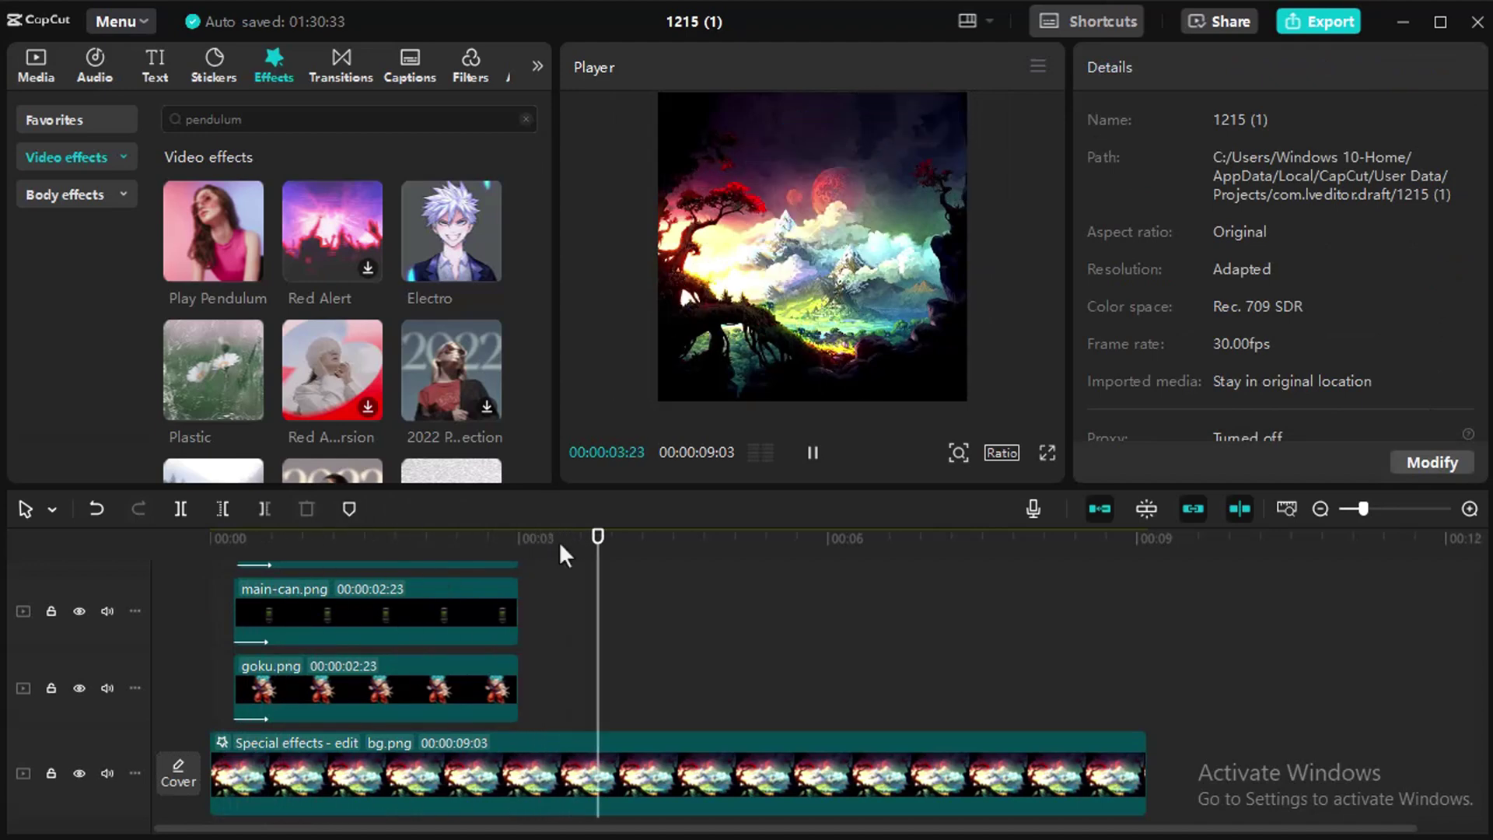
left_click(259, 554)
mouse_move(259, 554)
left_mouse_down()
mouse_move(399, 553)
mouse_move(236, 553)
mouse_move(277, 567)
left_mouse_up()
left_click(331, 693)
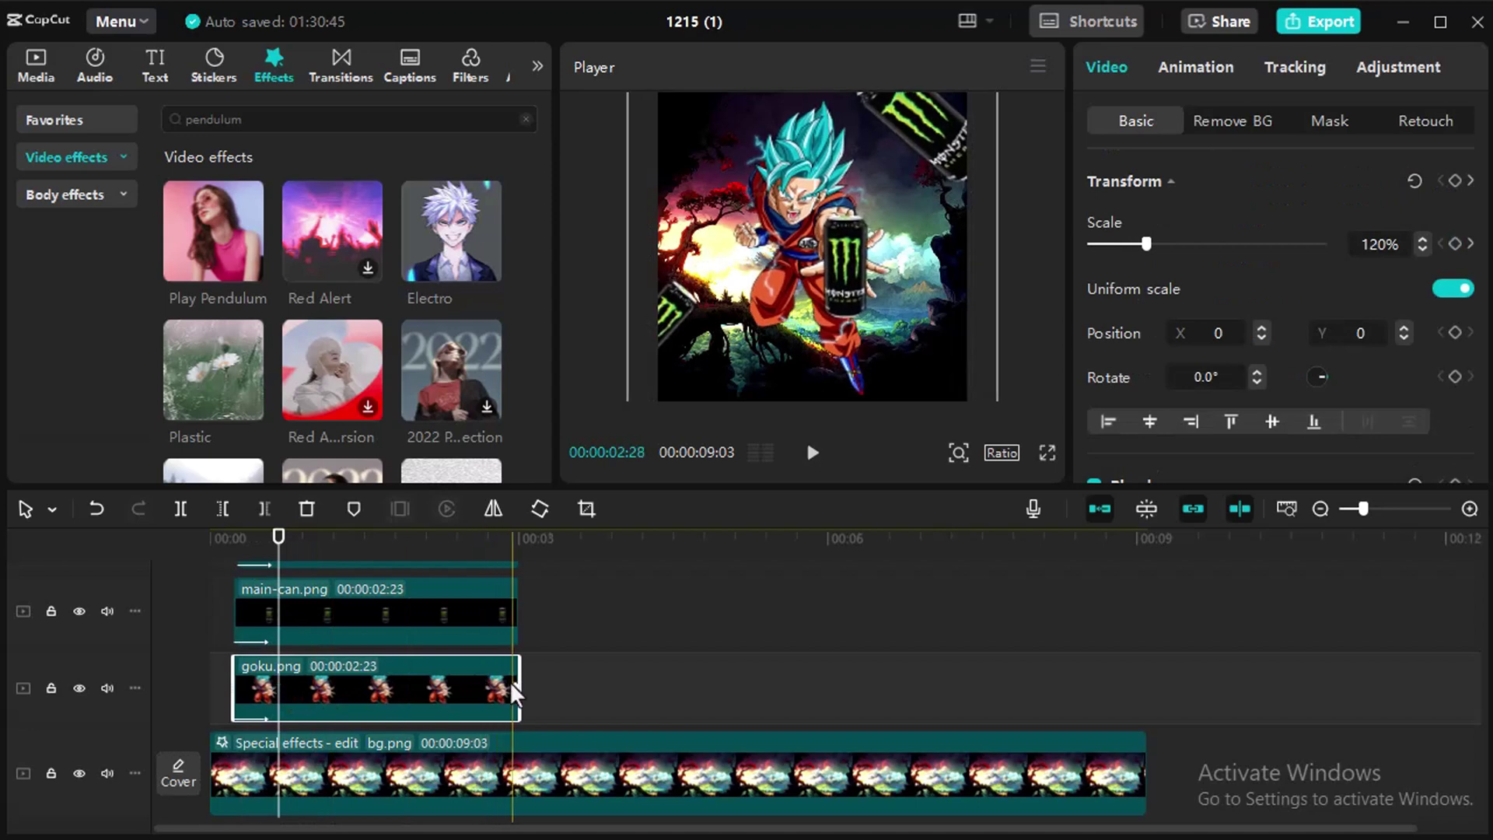
left_click(513, 686)
left_click_drag(249, 571, 237, 571)
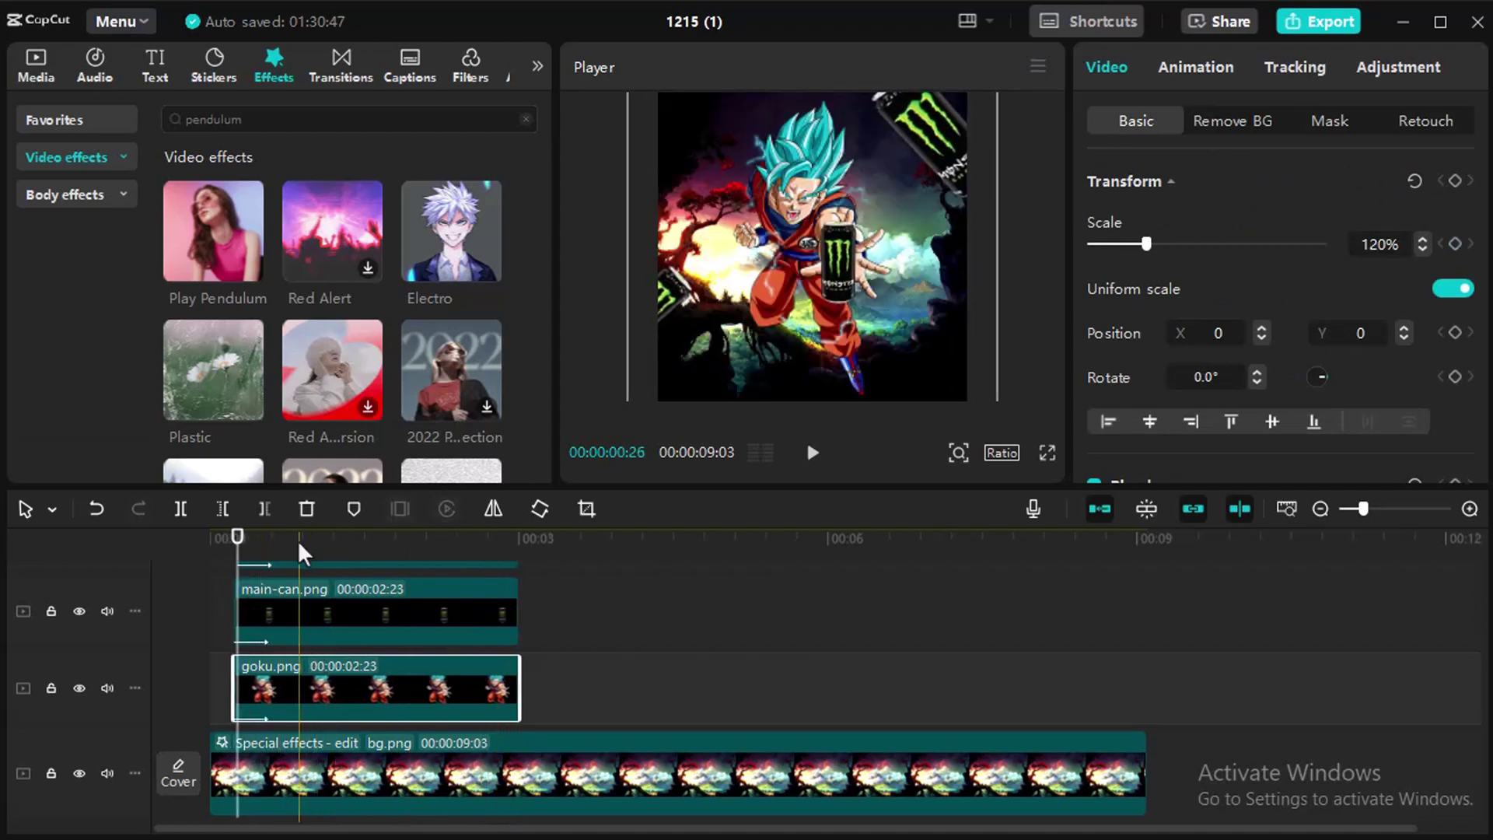
left_click(211, 549)
key("space")
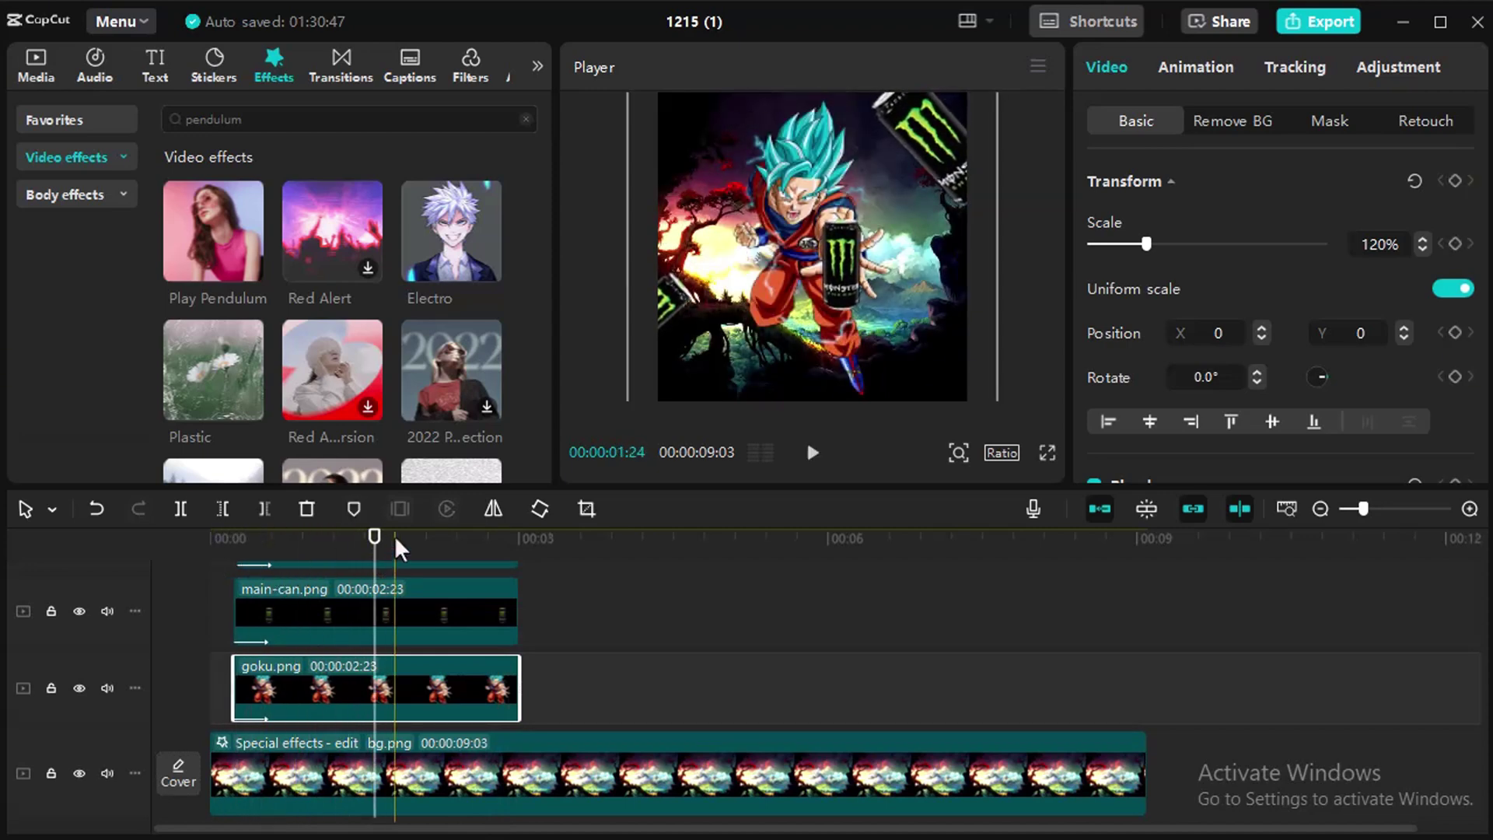
Step: Move the main can right to Position X 87 and preview it
left_click(339, 600)
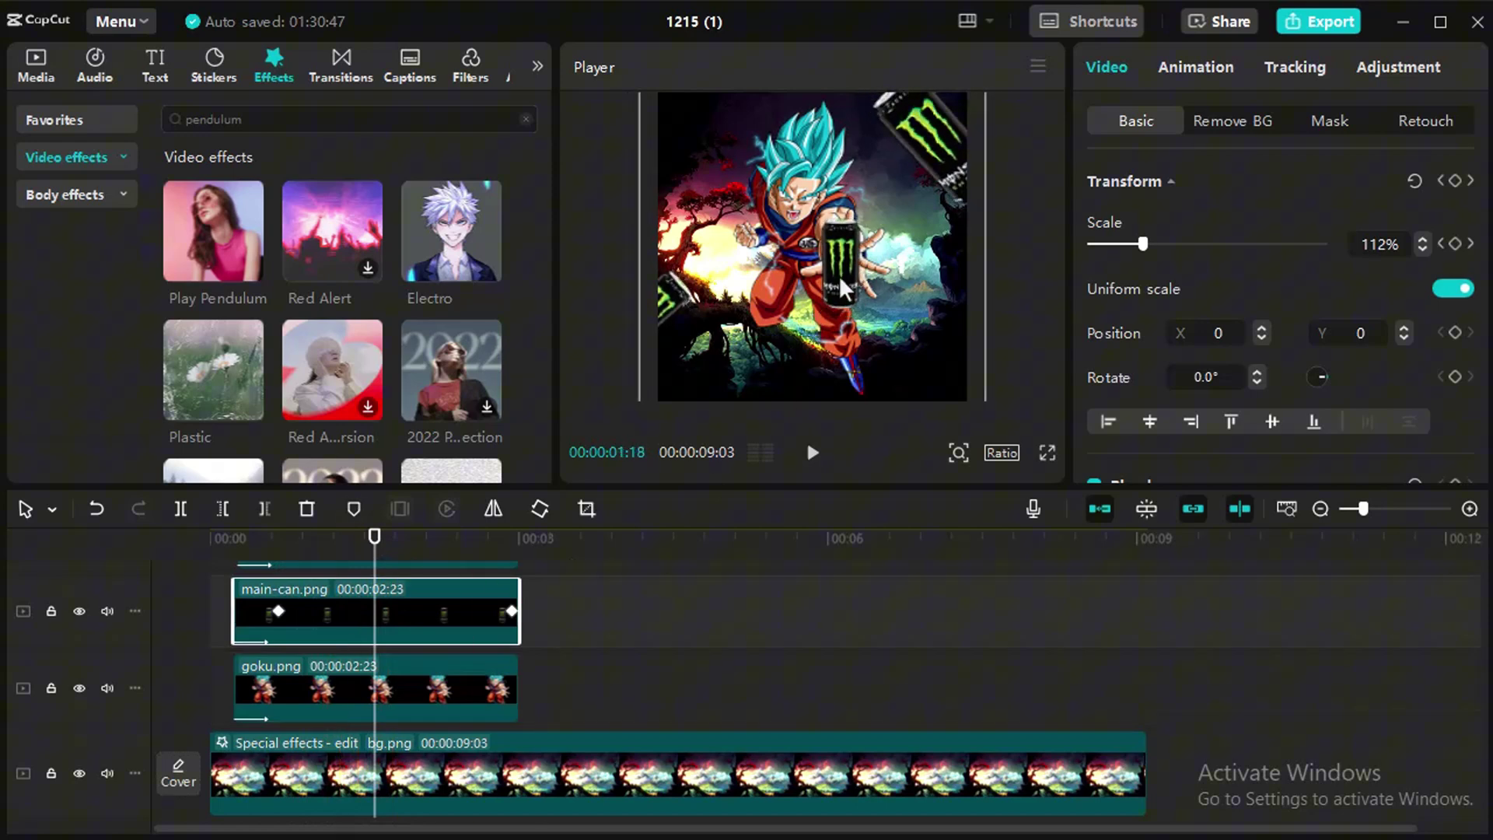
left_click_drag(839, 276, 849, 280)
left_click(217, 590)
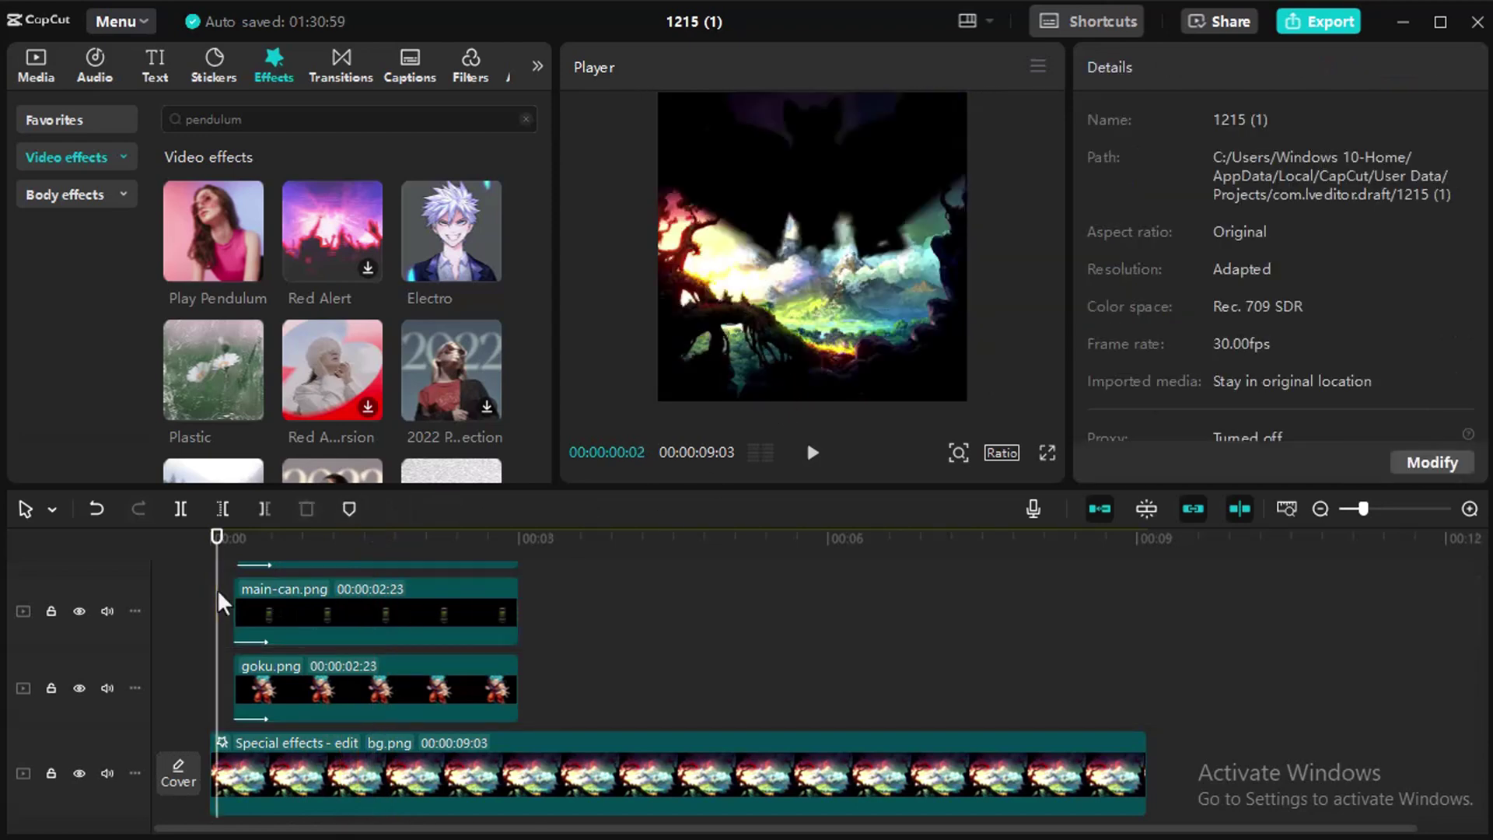
key("space")
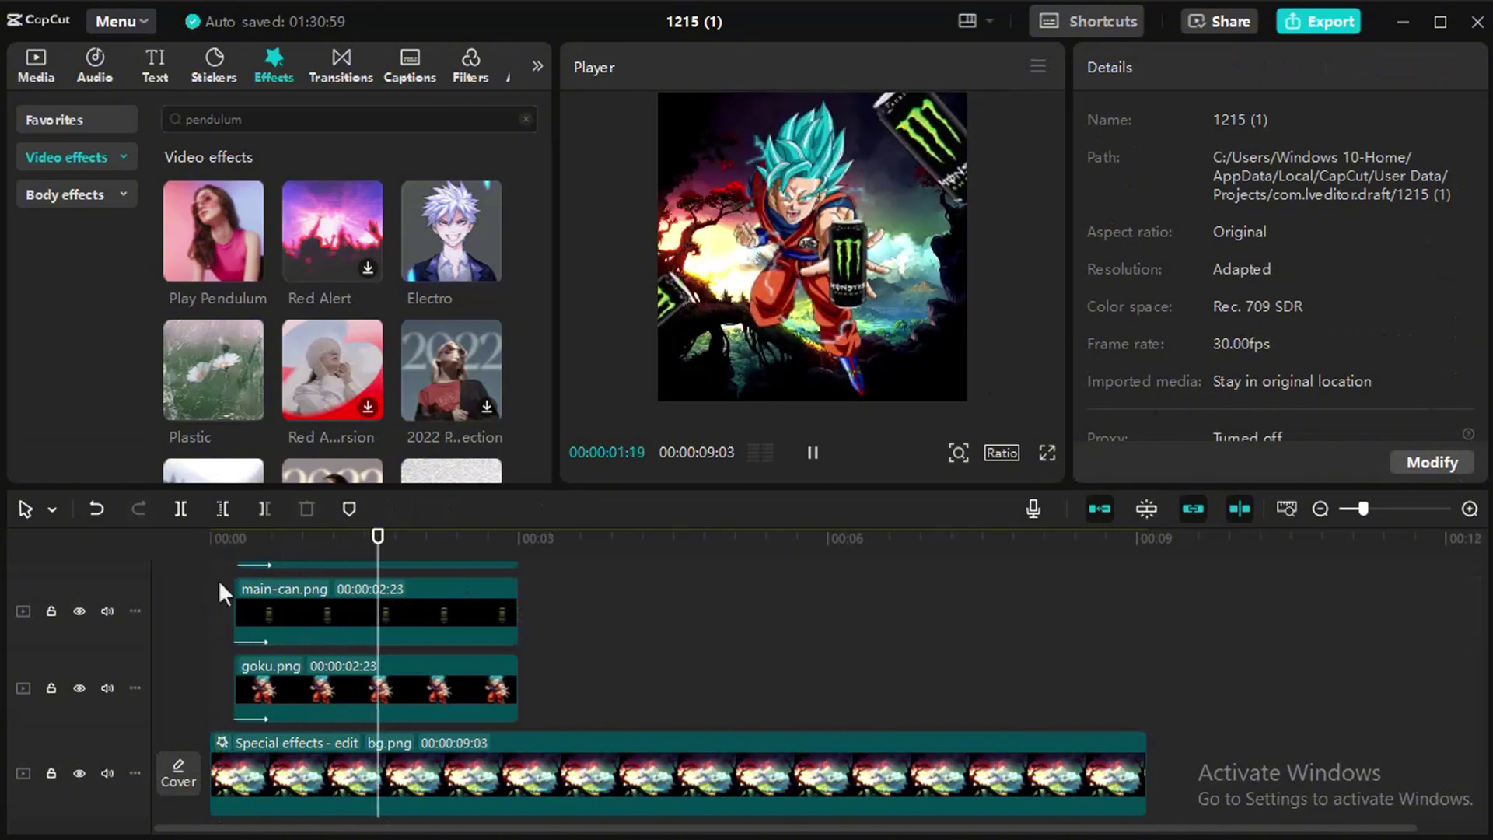
Step: Add the spark sticker from Stickers to the timeline at the video's start
left_click(310, 605)
scroll(311, 603, "up", 3)
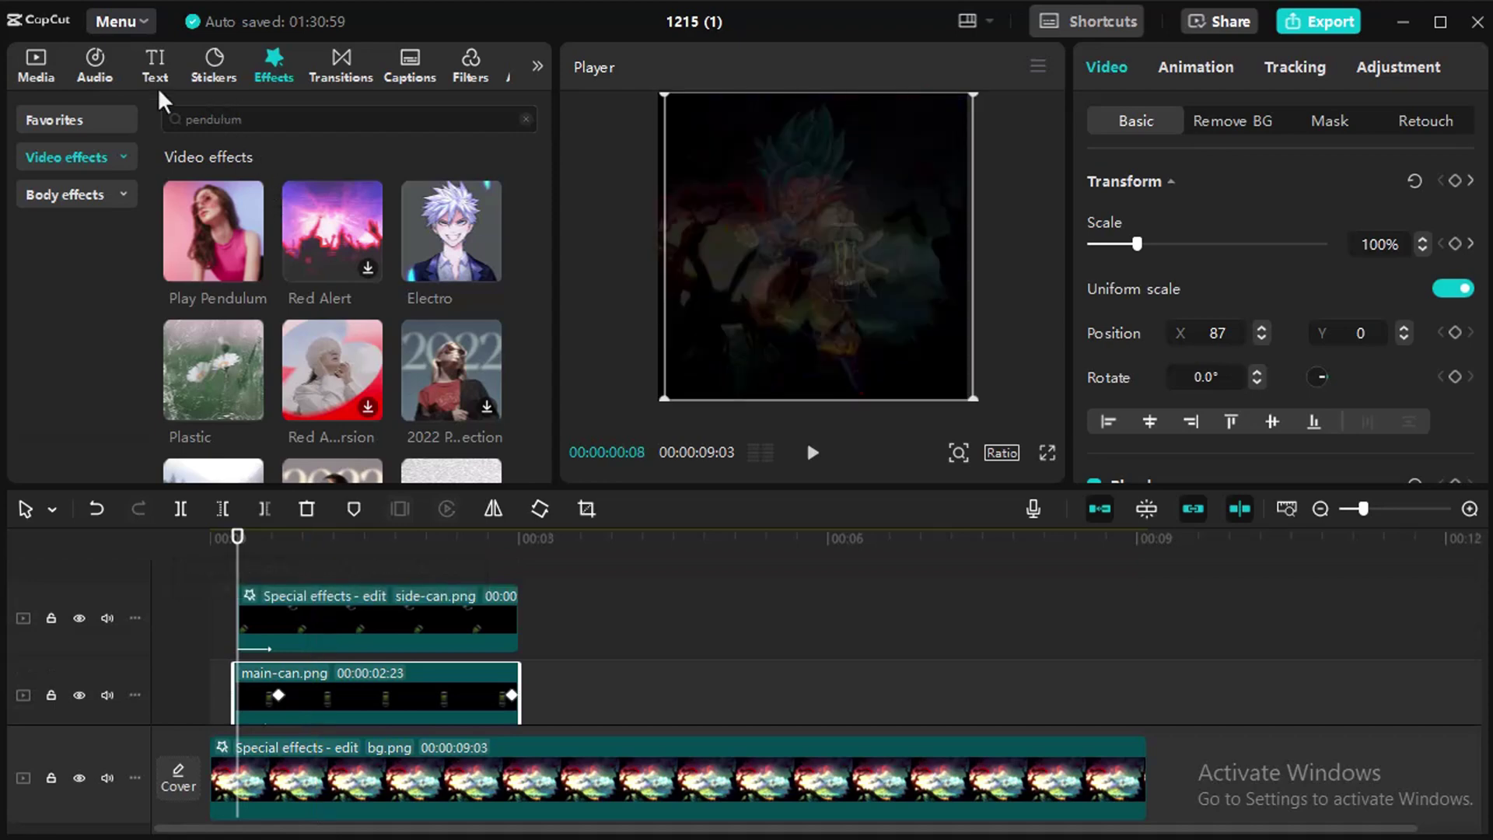
left_click(201, 69)
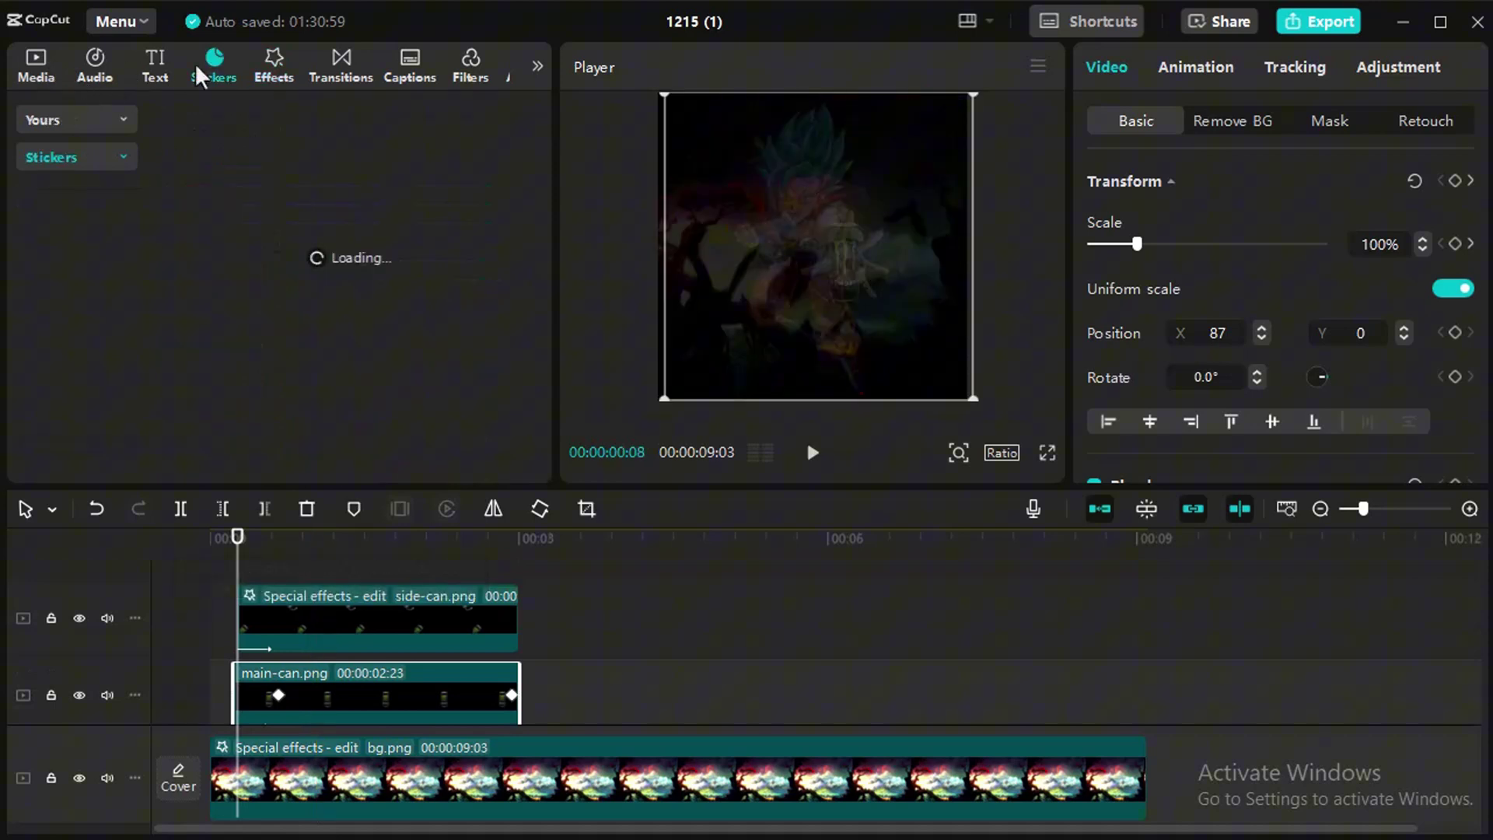
scroll(367, 366, "down", 5)
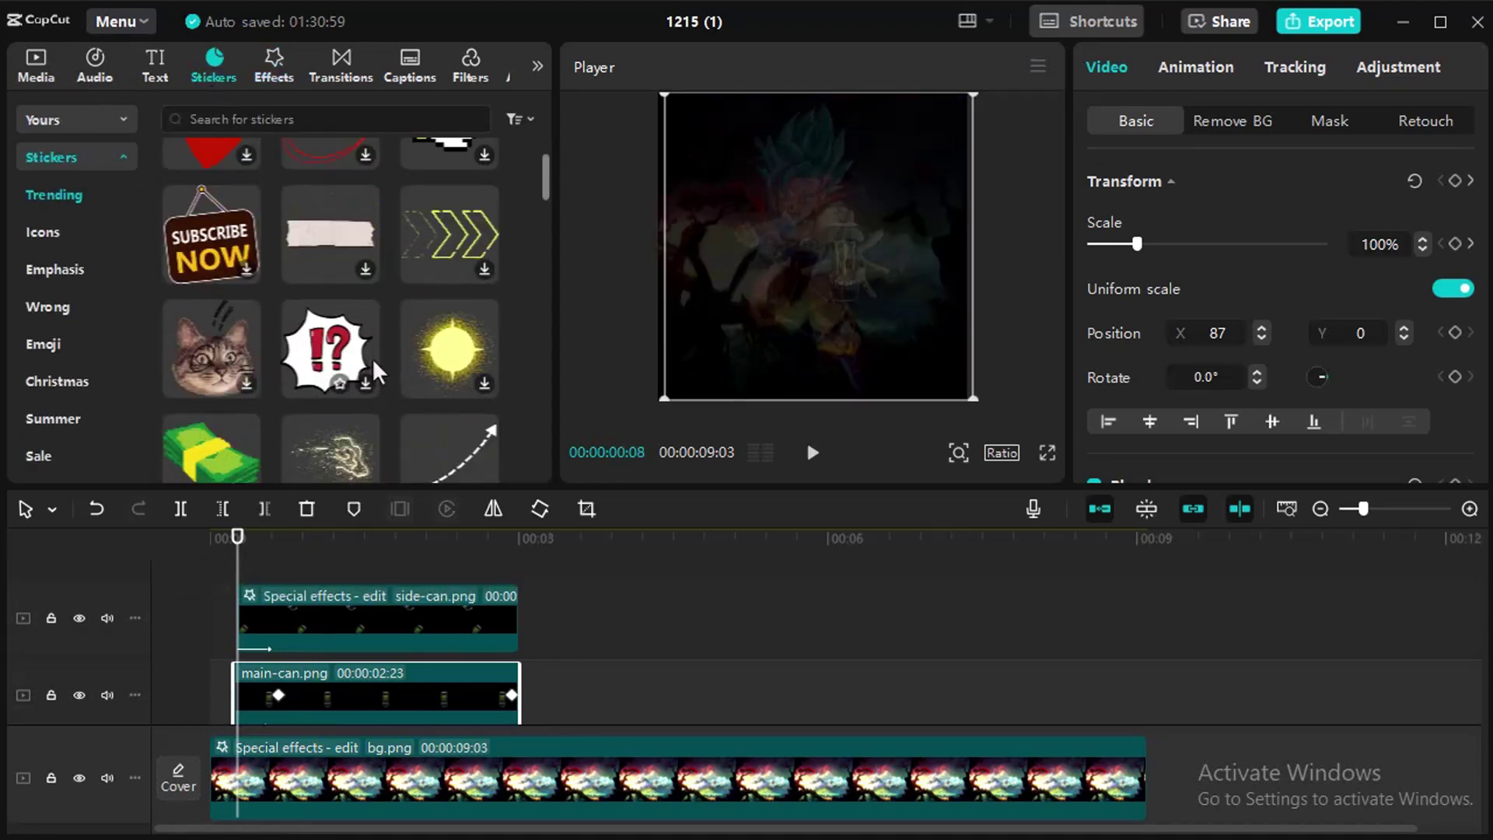
scroll(369, 316, "down", 1)
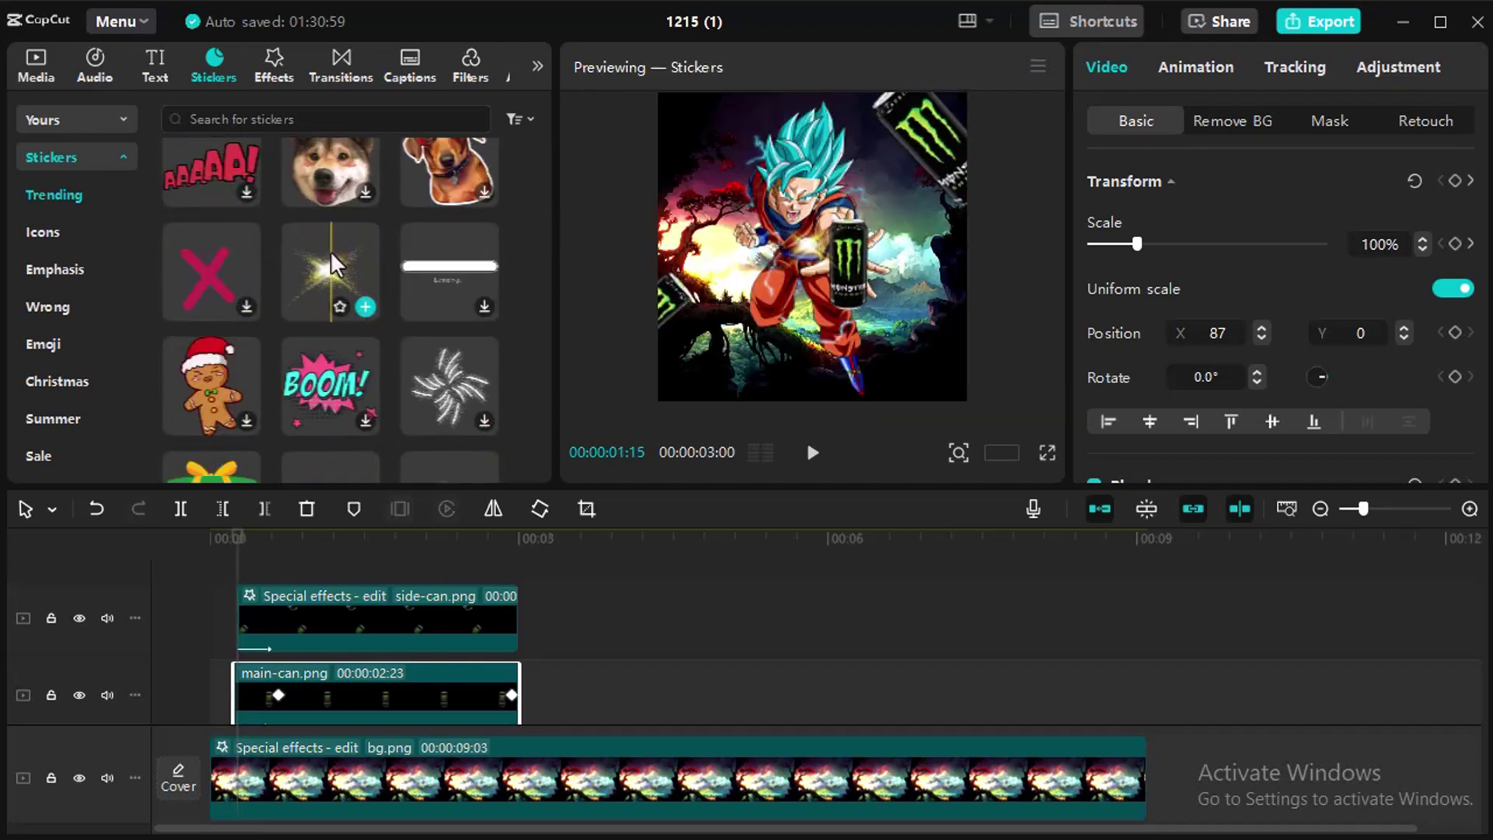
scroll(443, 604, "down", 3)
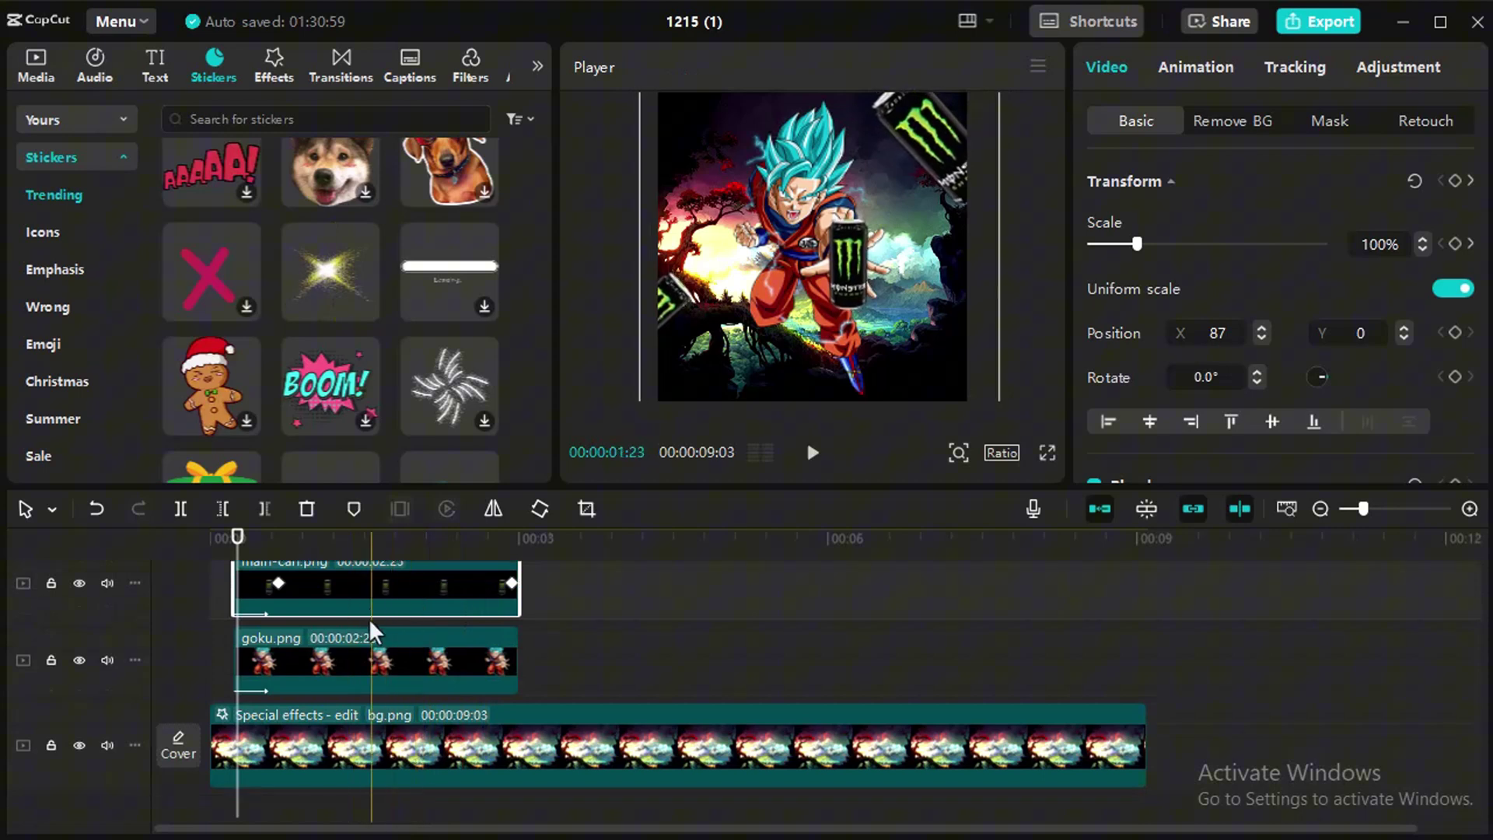
left_click_drag(331, 292, 269, 647)
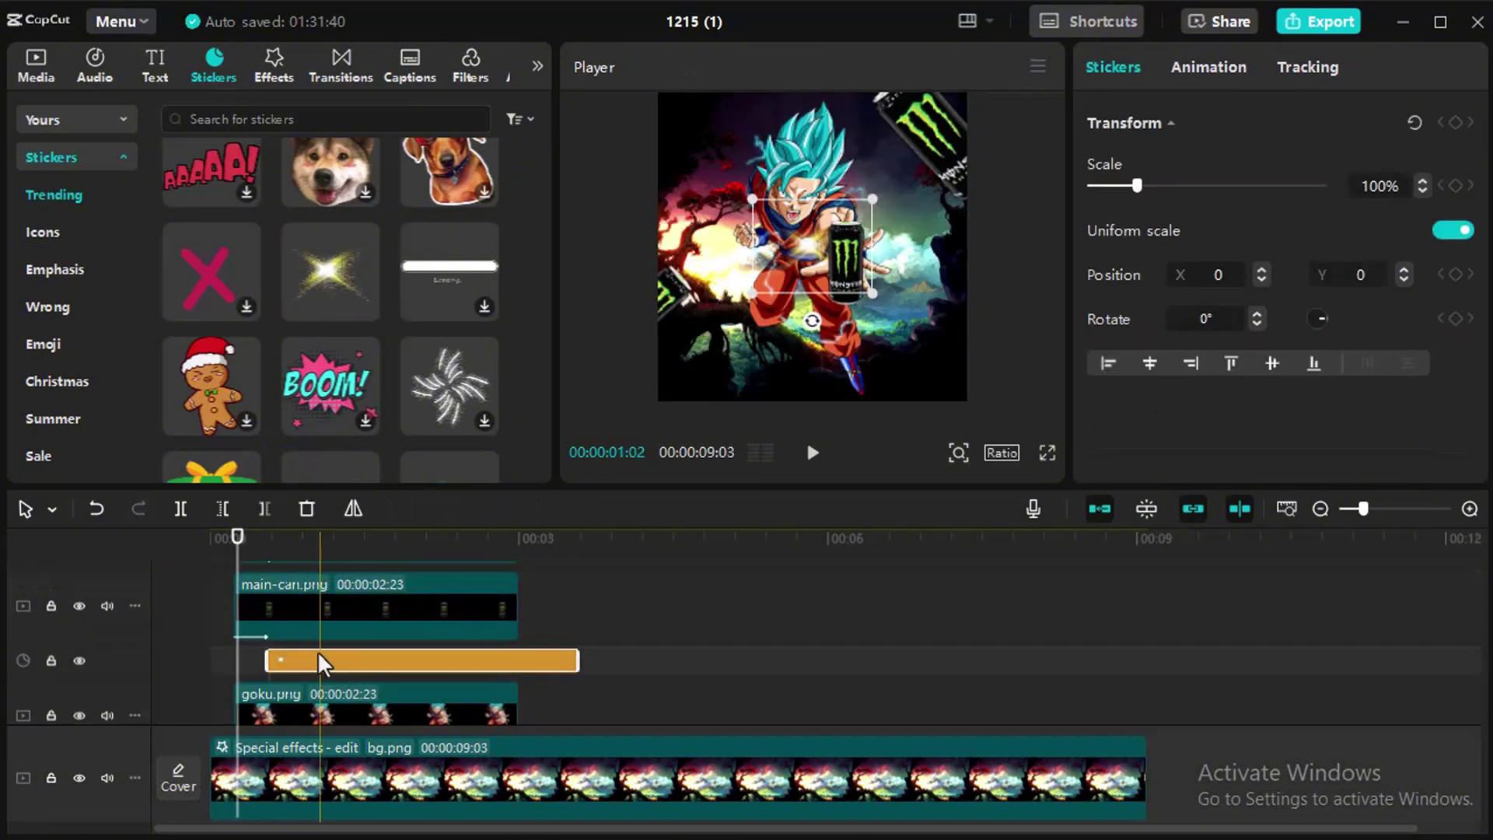
left_click_drag(479, 670, 510, 658)
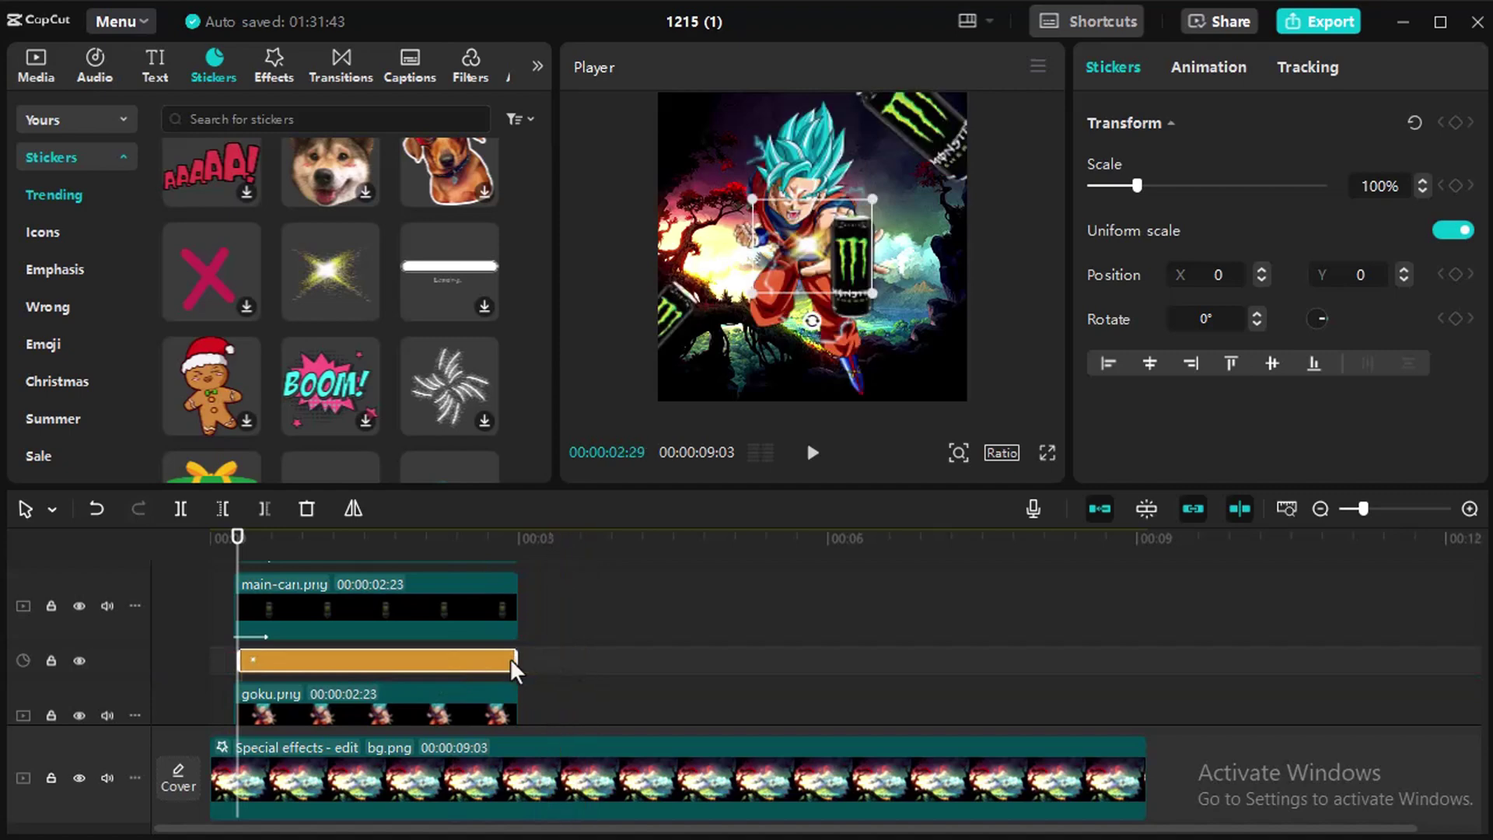
Step: Place the spark sticker over the Monster can, start it a bit later, and enlarge it to 113%
left_click(248, 538)
left_click_drag(784, 258, 837, 268)
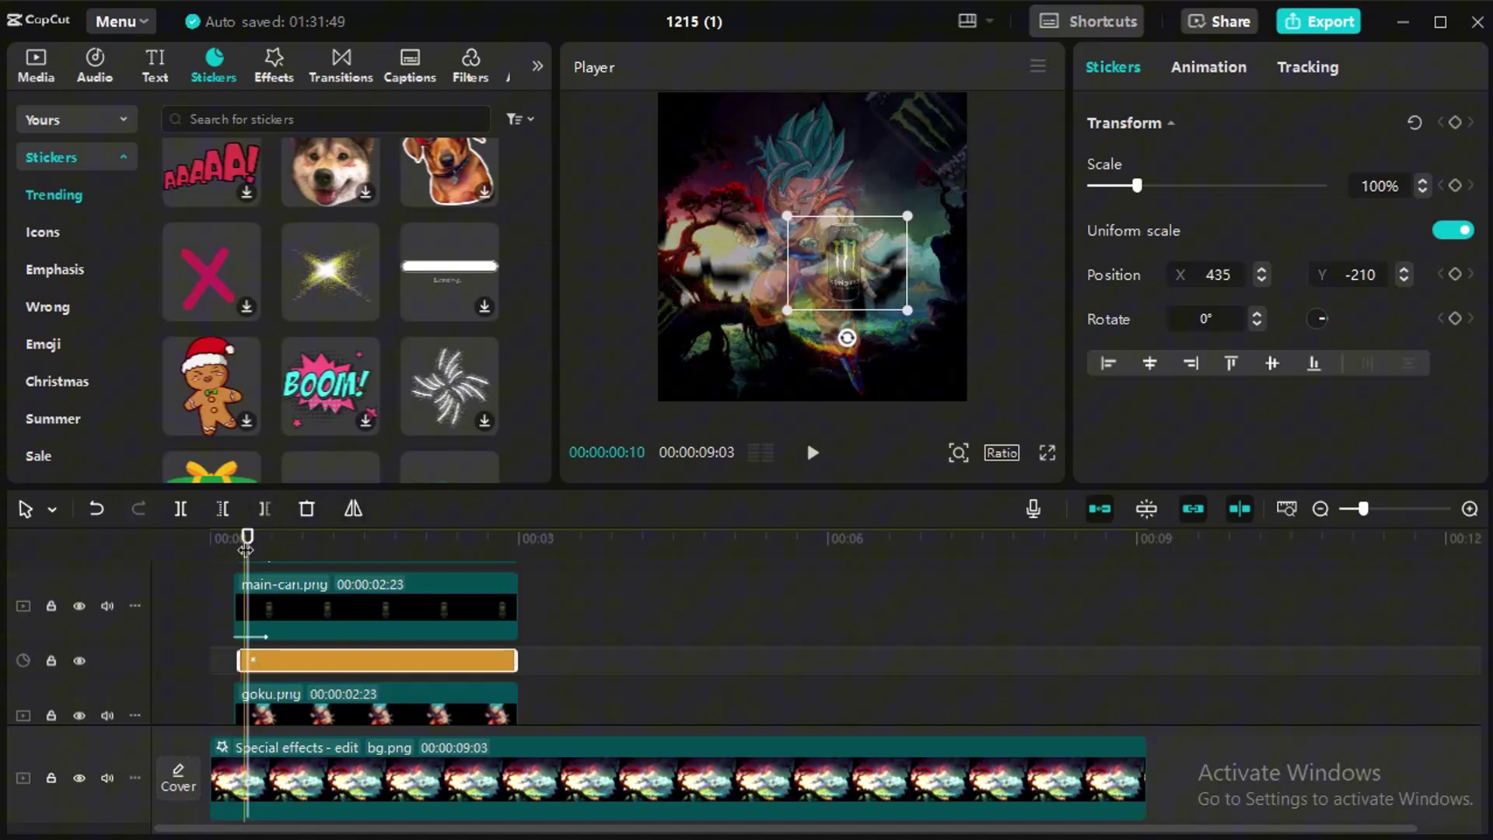
mouse_move(248, 537)
left_mouse_down()
mouse_move(327, 552)
mouse_move(265, 551)
left_mouse_up()
left_click_drag(237, 661, 271, 660)
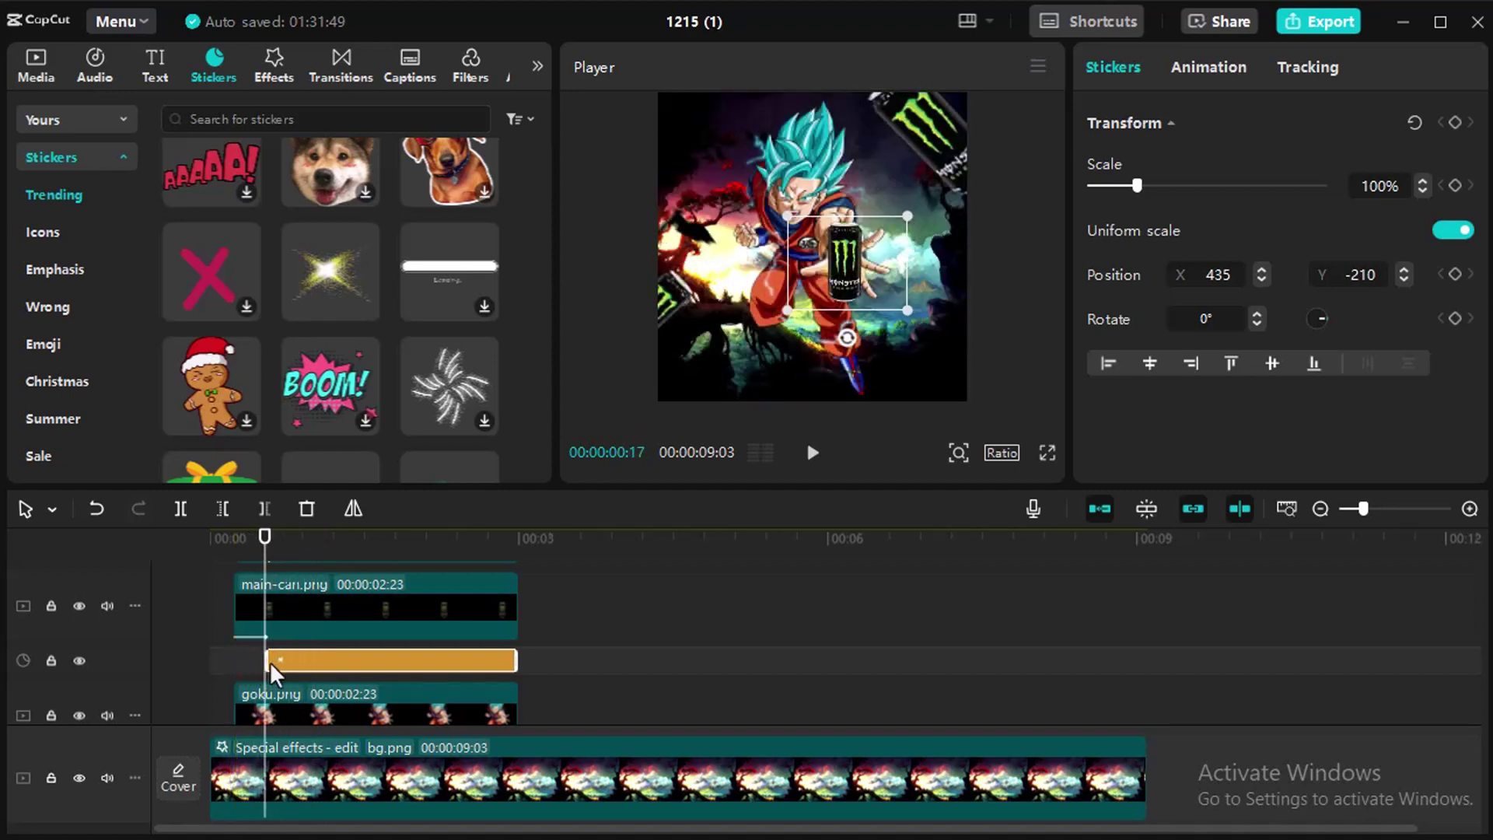
left_click_drag(265, 551, 478, 549)
left_click_drag(910, 216, 921, 213)
Step: Play back the sticker section, then preview the animation full screen
left_click(264, 595)
key("space")
key("space")
left_click(262, 582)
key("space")
left_click(1048, 453)
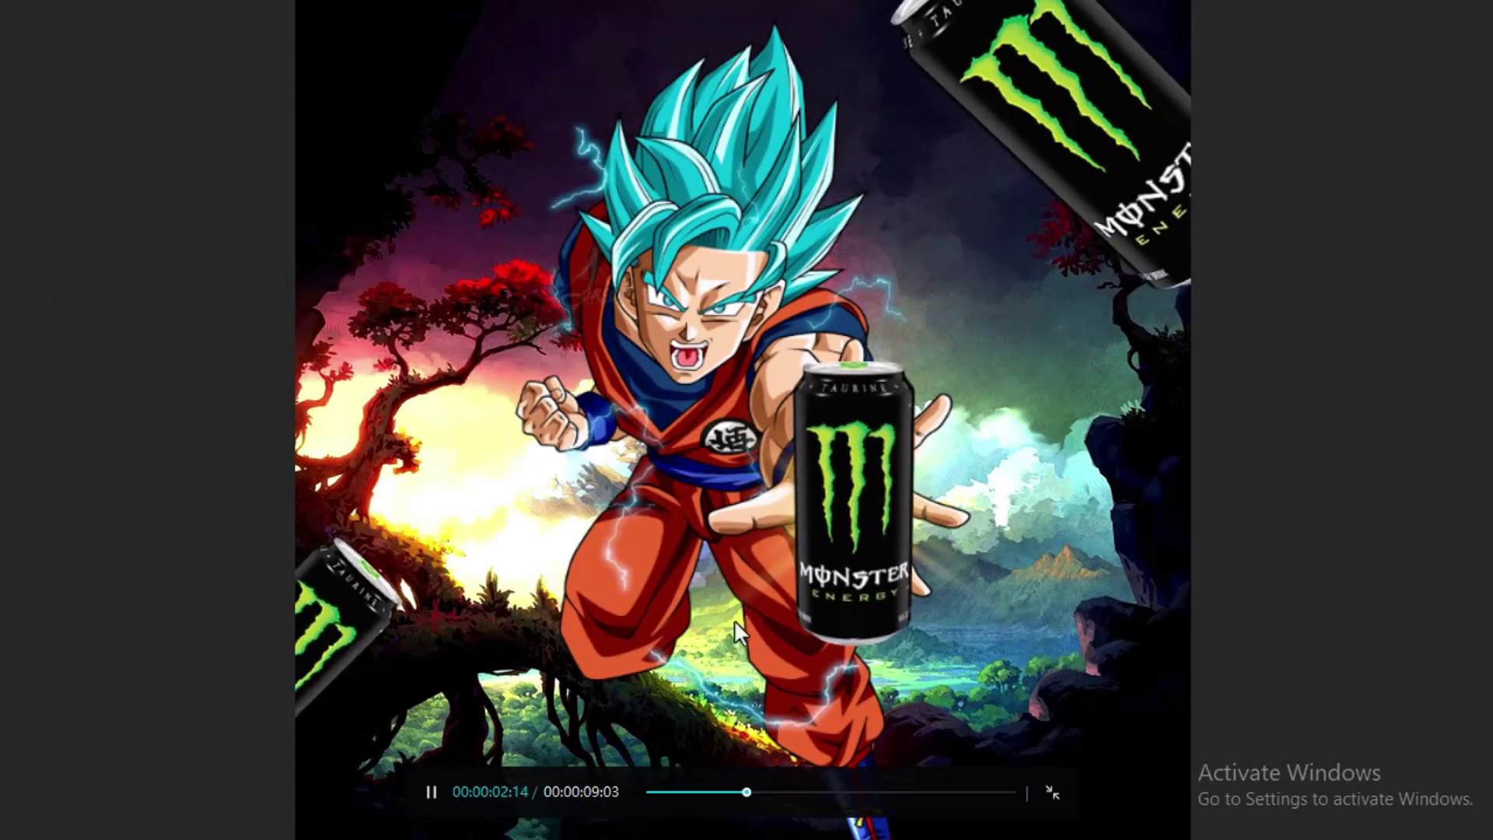
key("Escape")
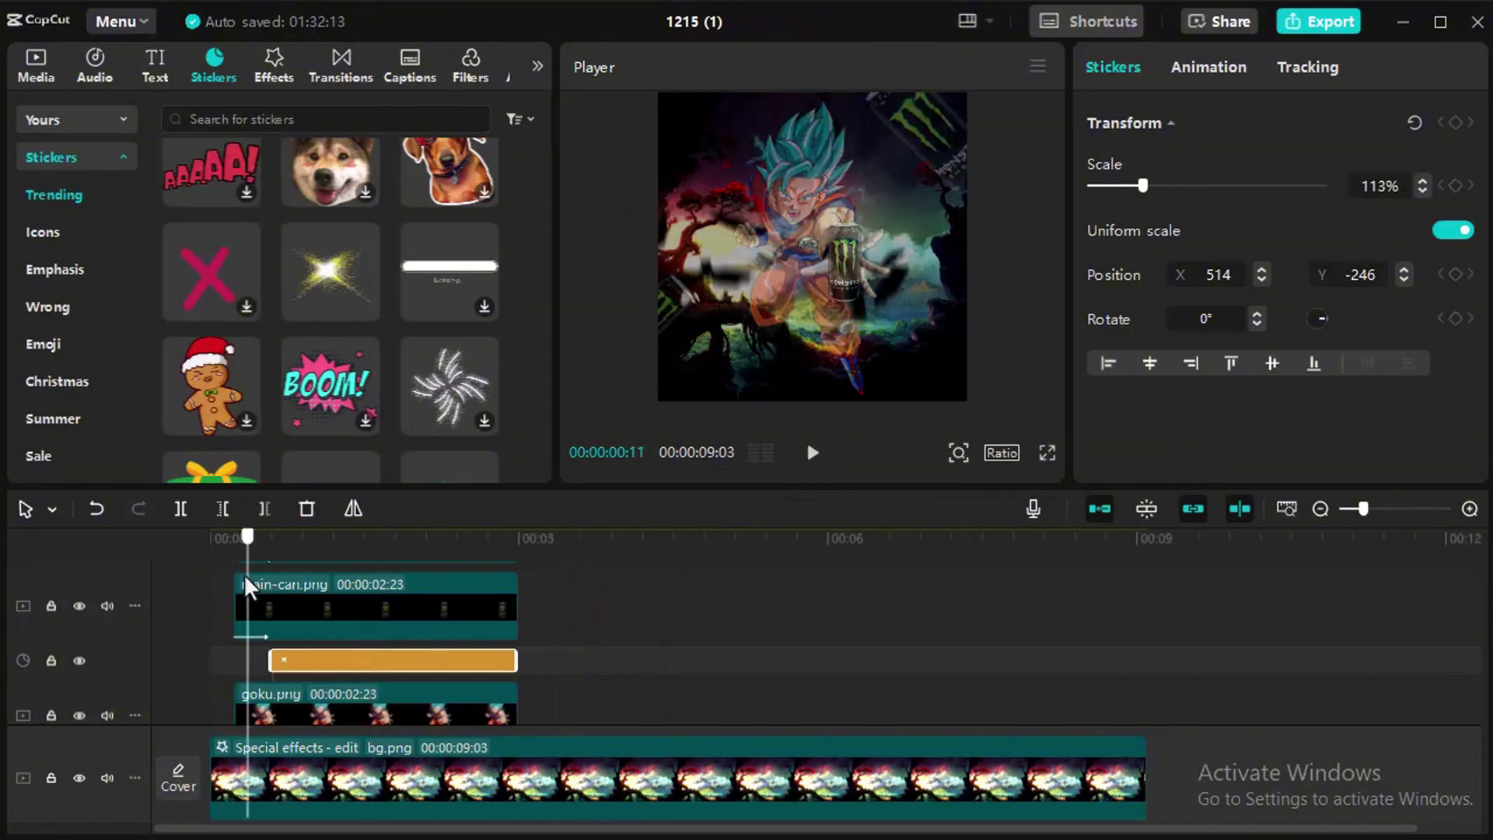
Step: Search the effects for 'floating ghost' and apply Floating Ghosts to the main can clip
left_click(238, 602)
left_click(273, 66)
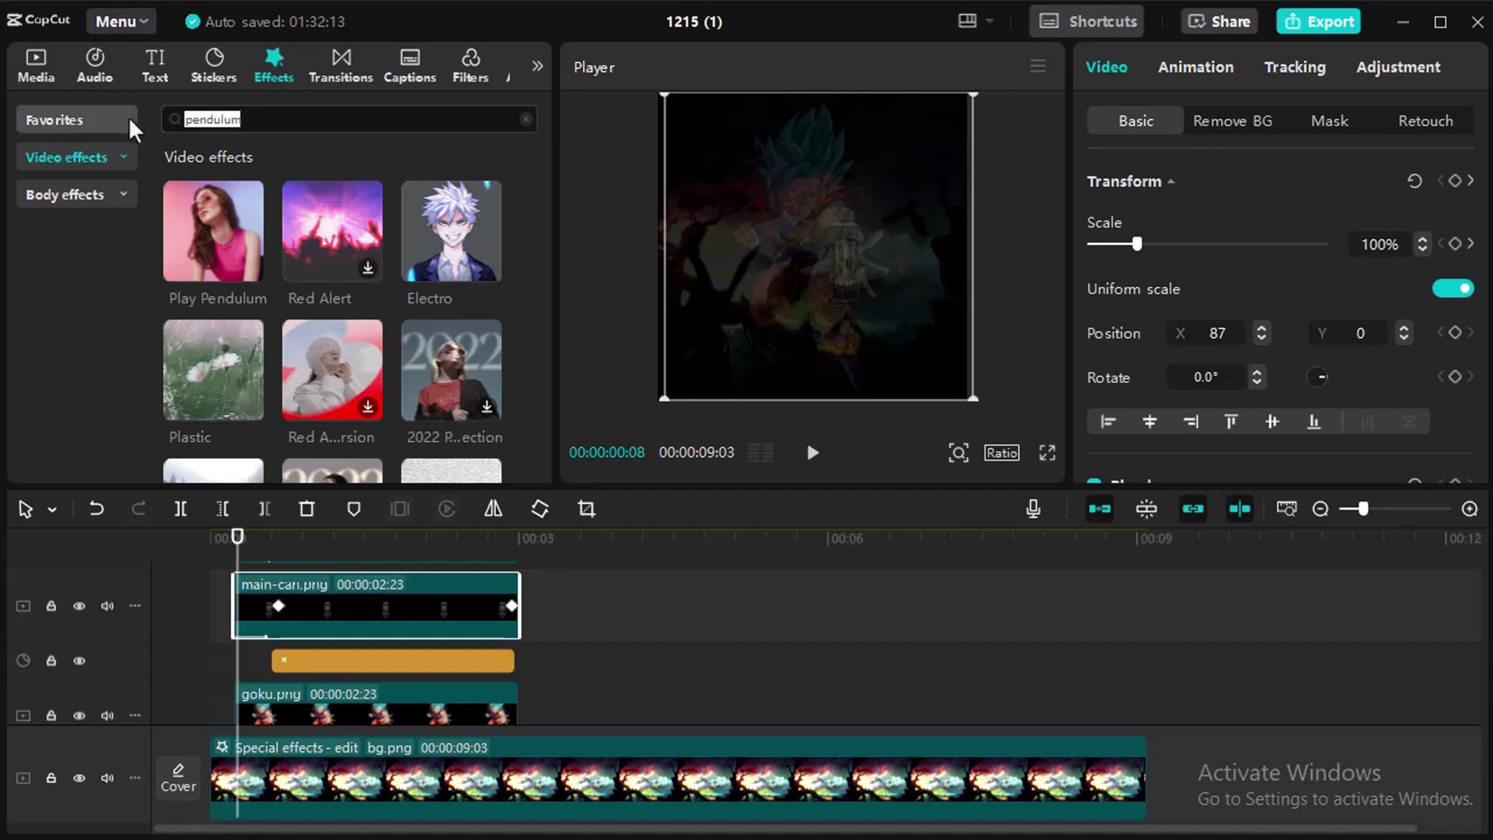
type("floa")
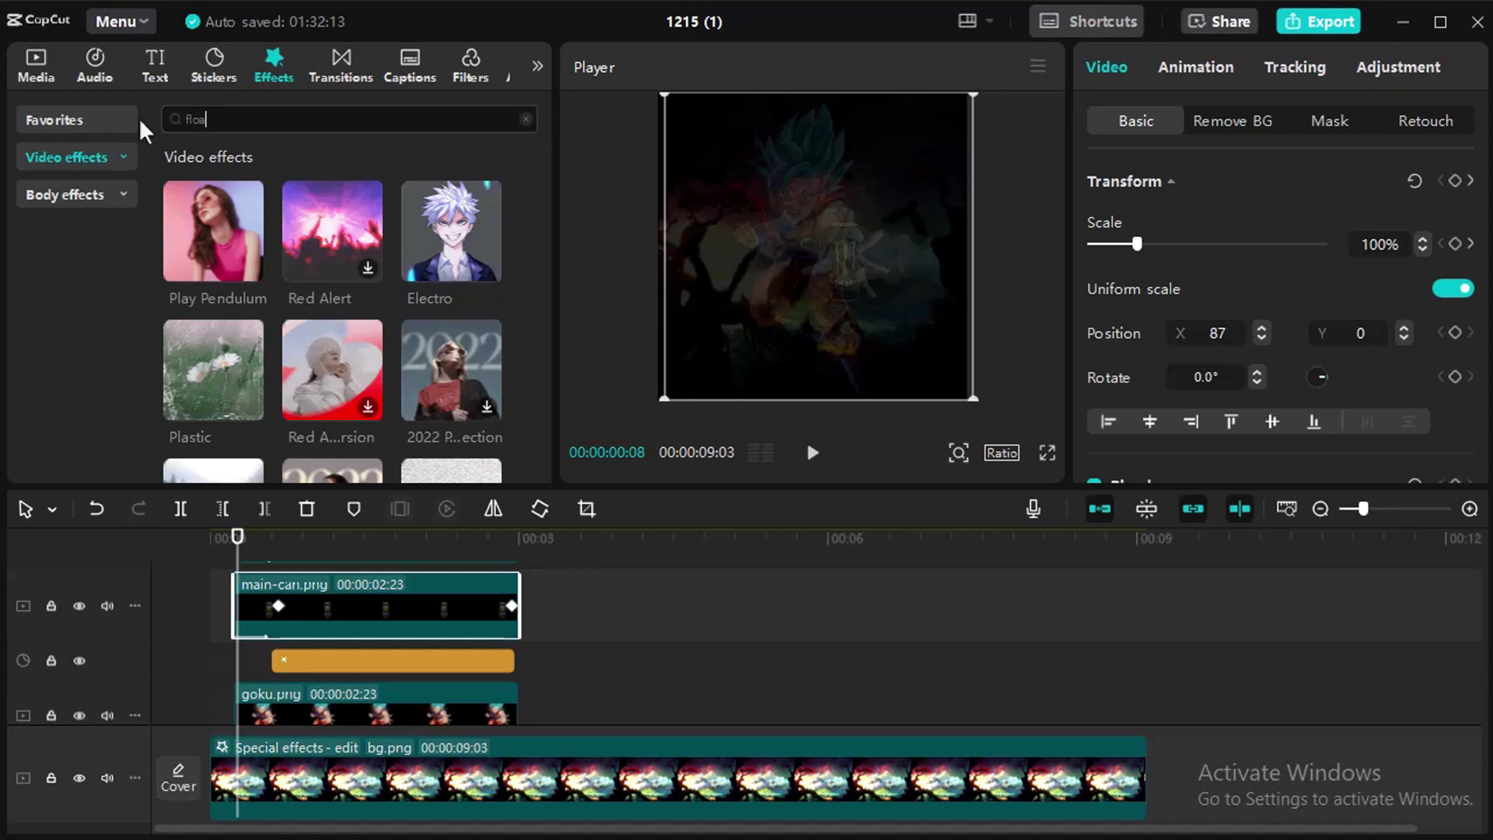
type("ting ghost")
key("Return")
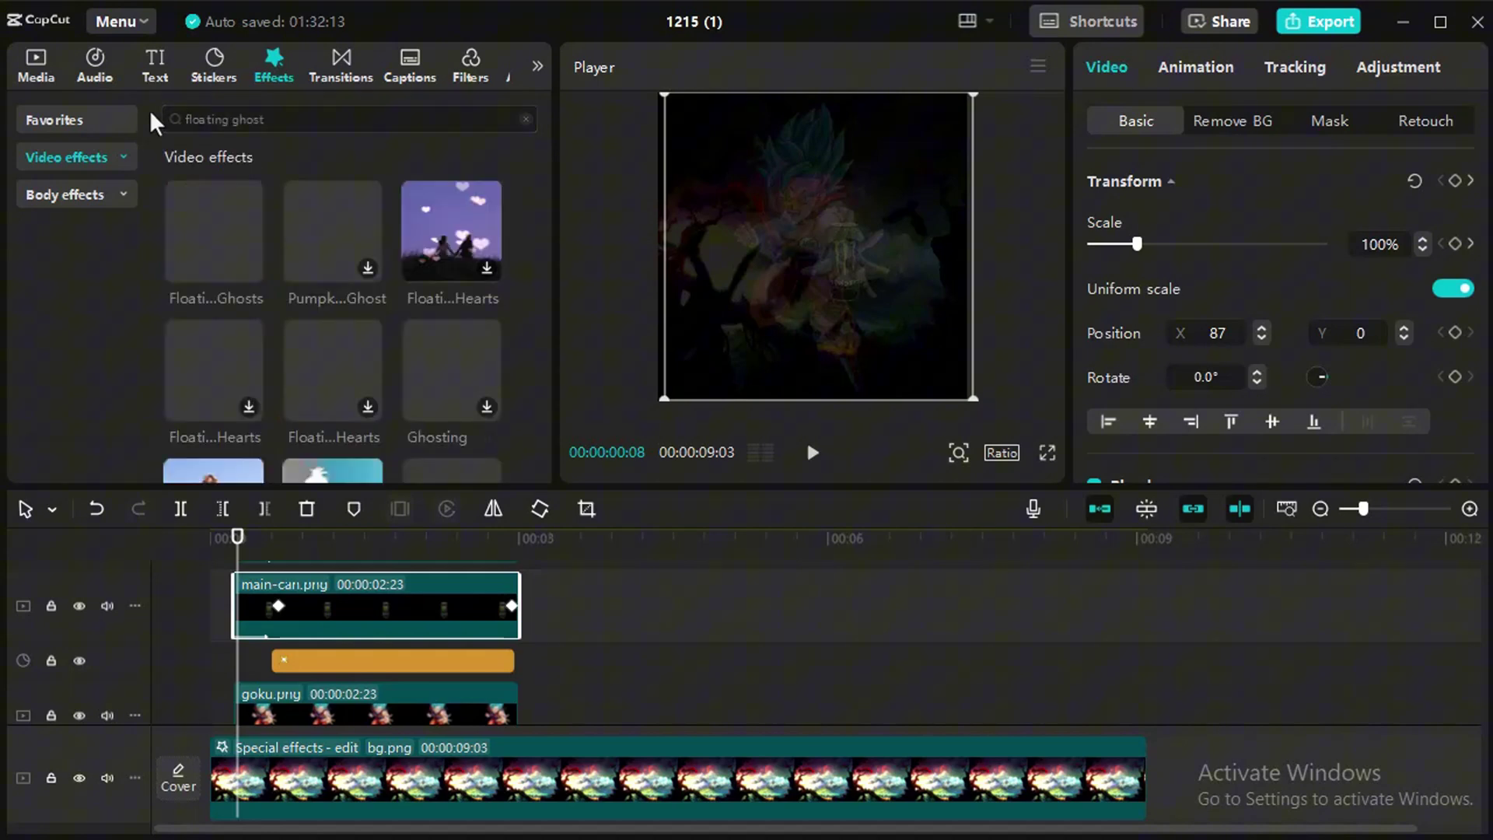
mouse_move(193, 241)
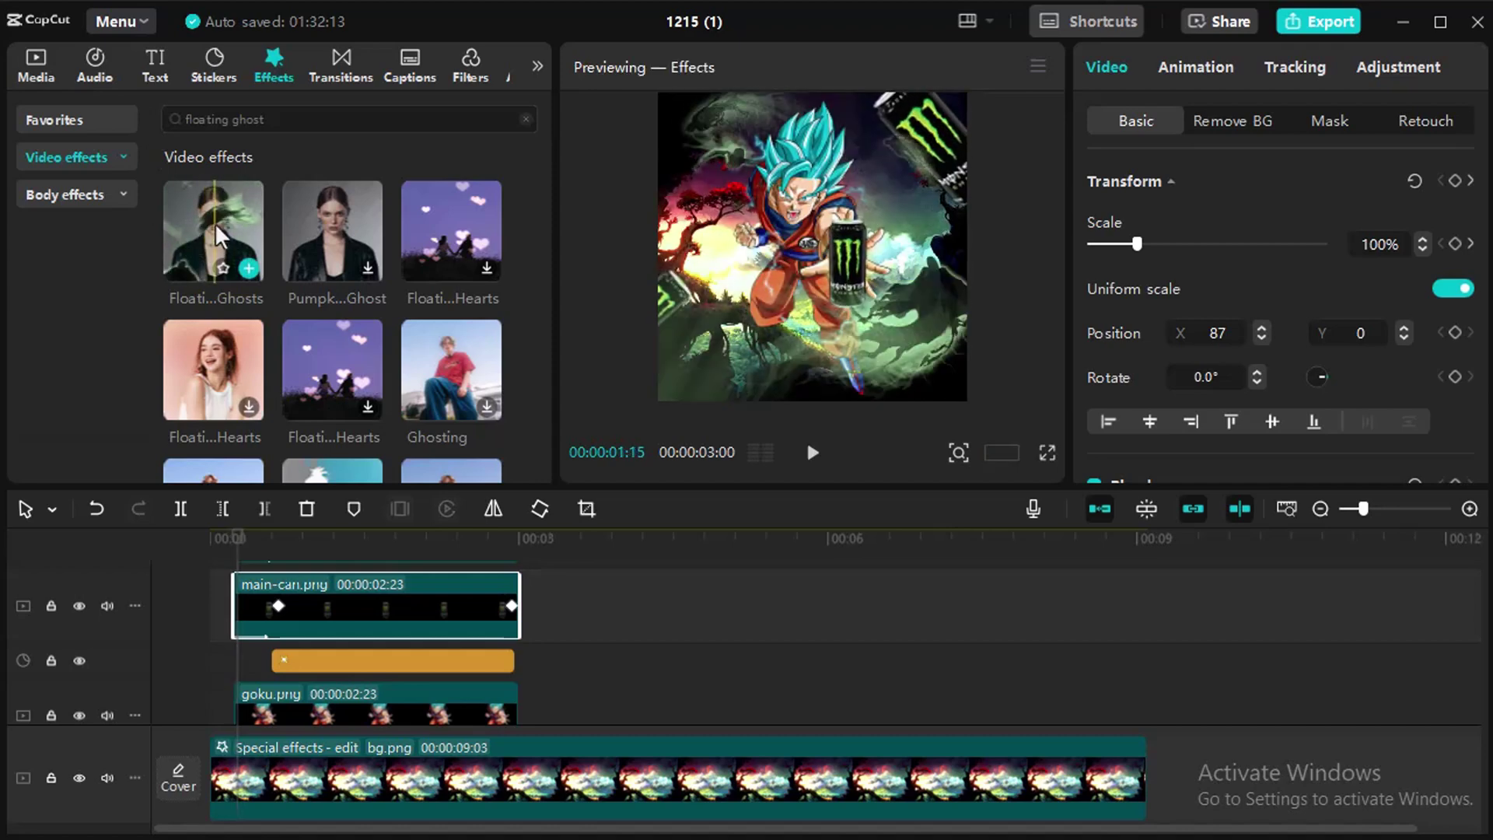
left_click_drag(212, 222, 283, 604)
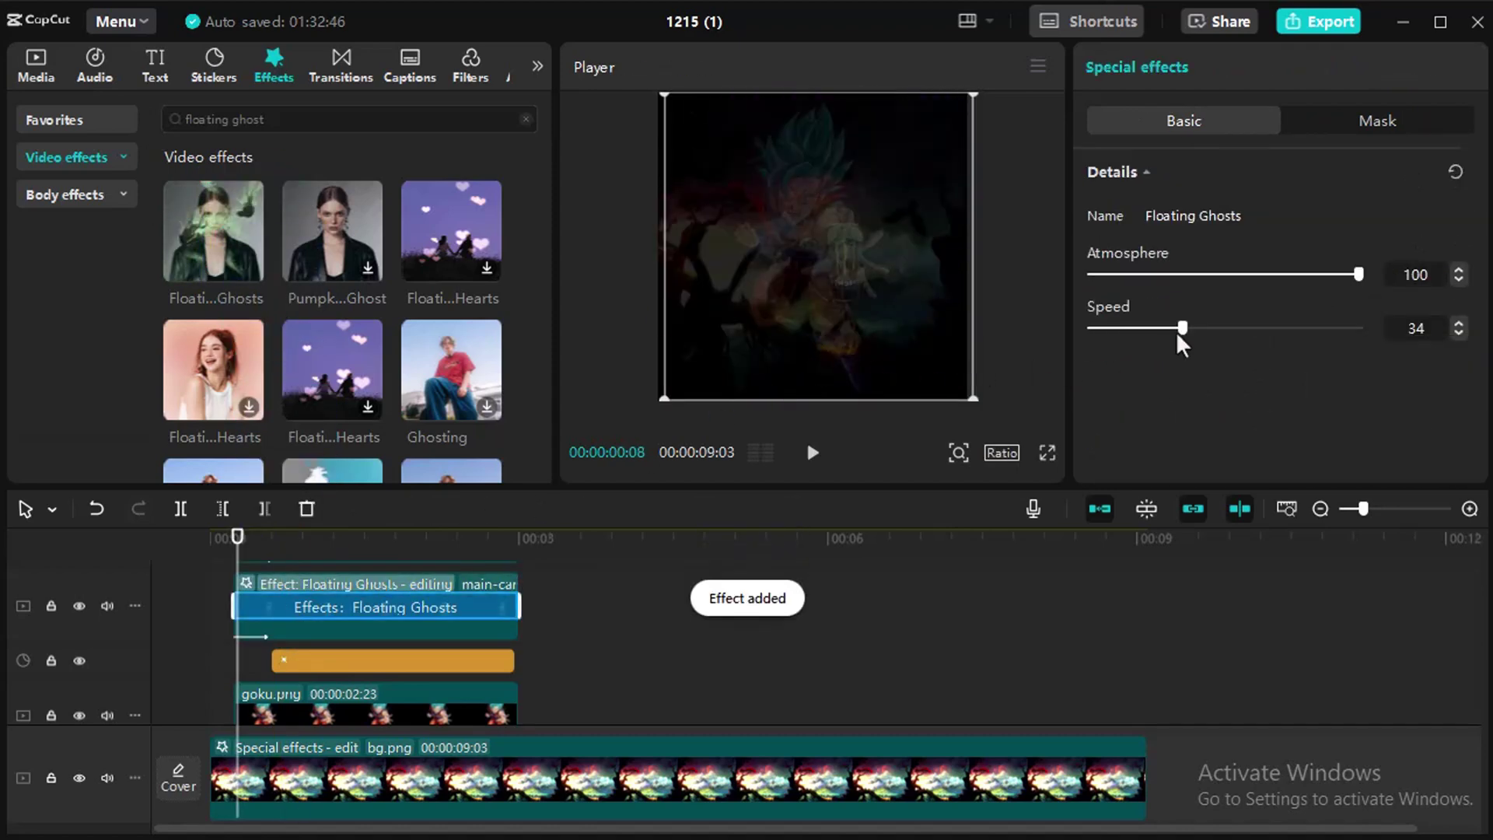
scroll(674, 567, "up", 1)
left_click_drag(237, 537, 360, 547)
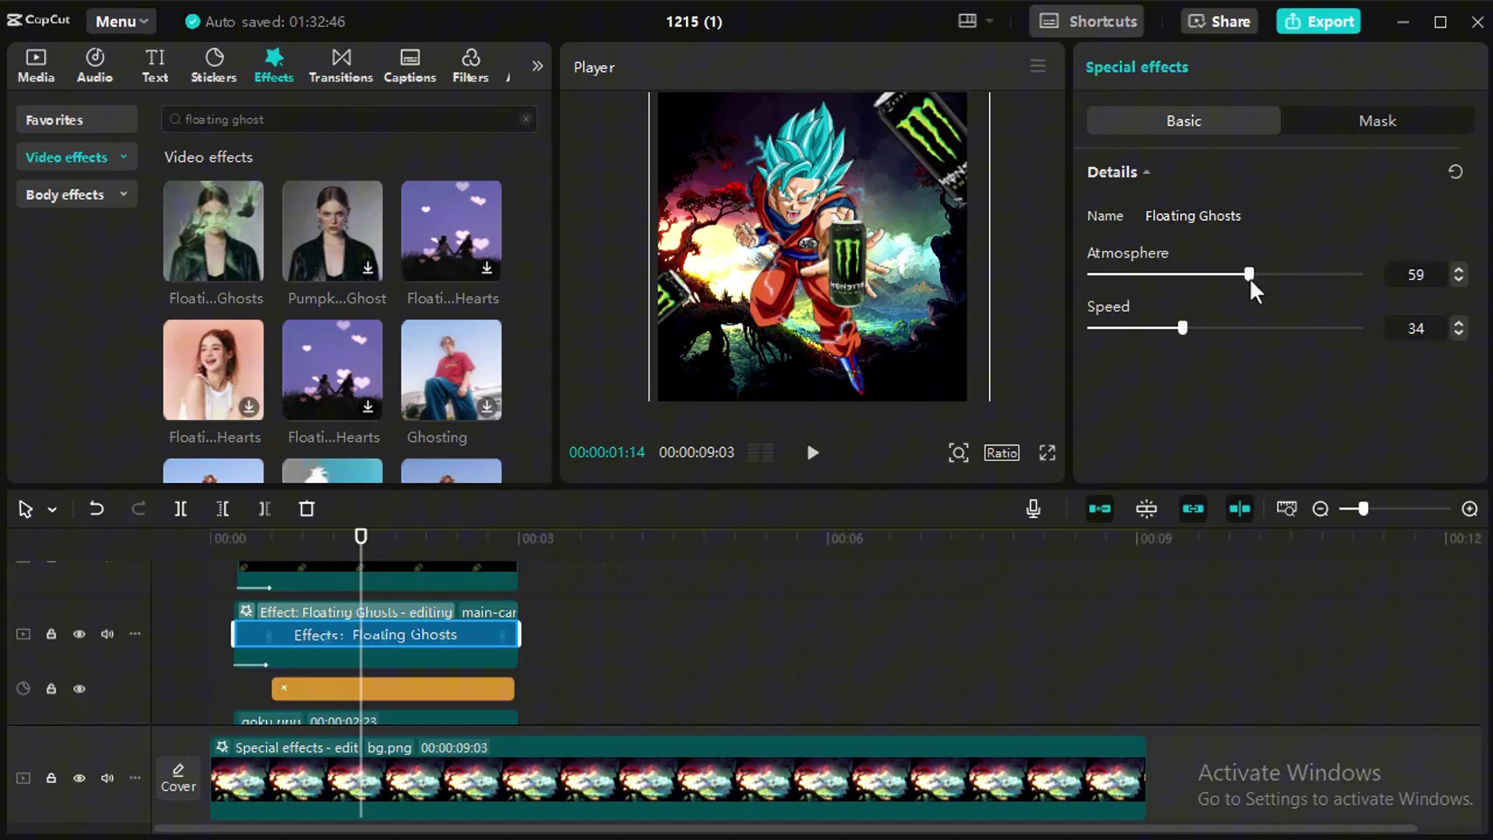
Step: Raise the Floating Ghosts Atmosphere to about 70 and play it full screen from the start
left_click_drag(1240, 283, 1276, 279)
left_click(1459, 269)
left_click(217, 599)
left_click_drag(210, 608, 208, 608)
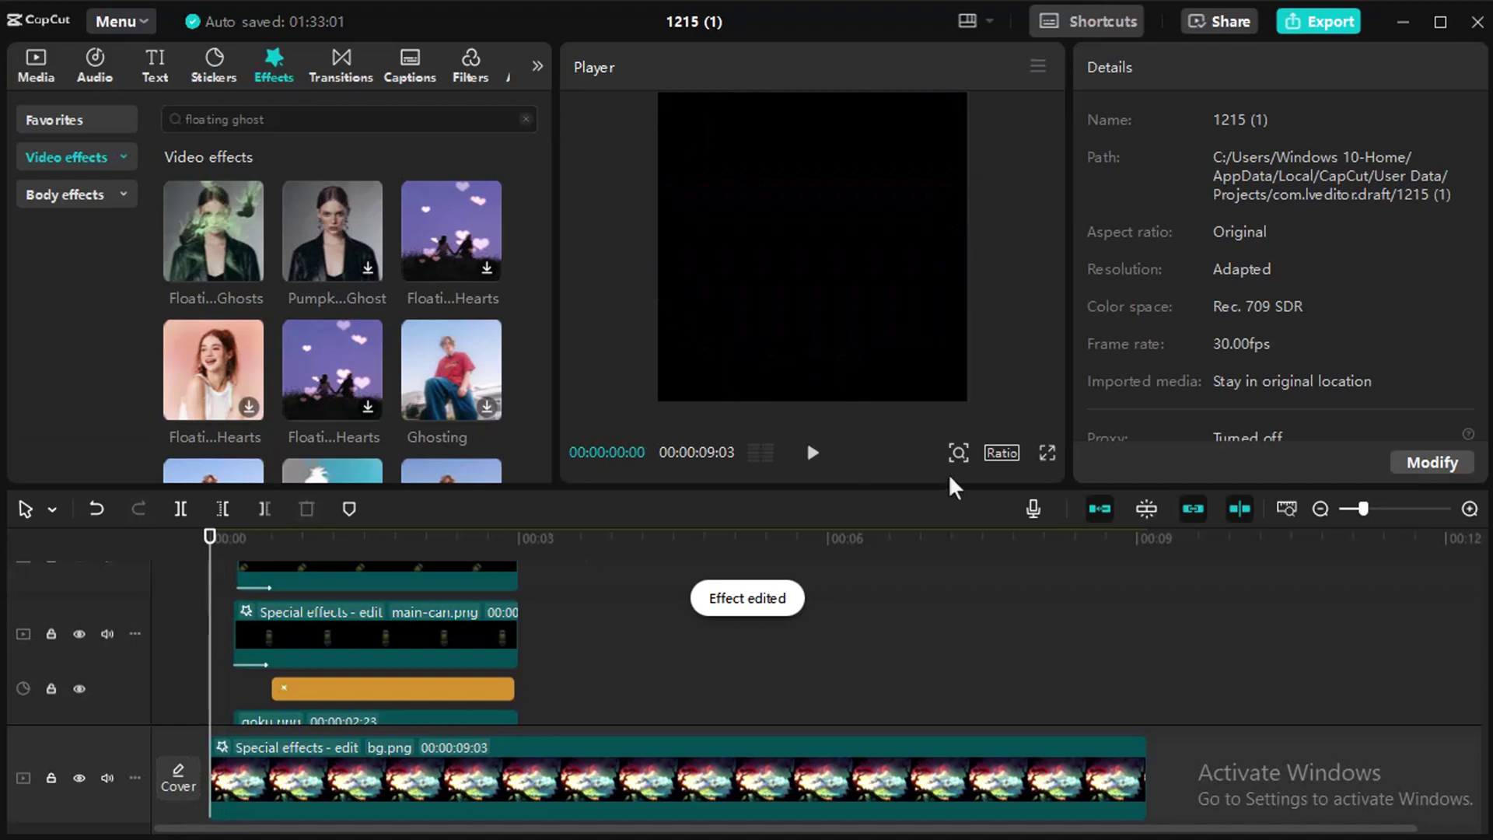
left_click(1046, 454)
key("space")
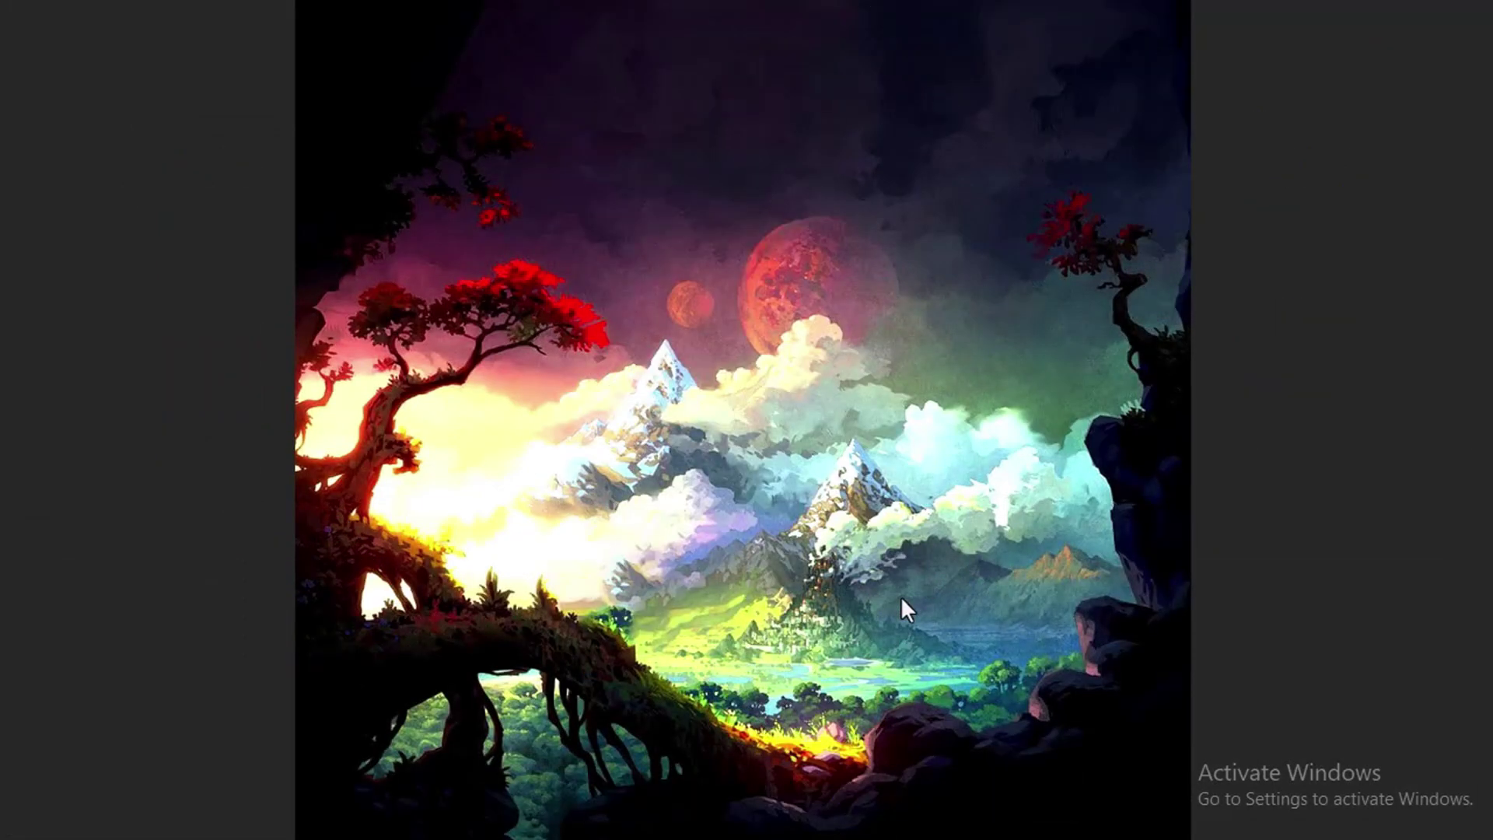
key("Escape")
Step: Raise the effect's Atmosphere to 85 and Speed to 30, then review it full screen
left_click(228, 589)
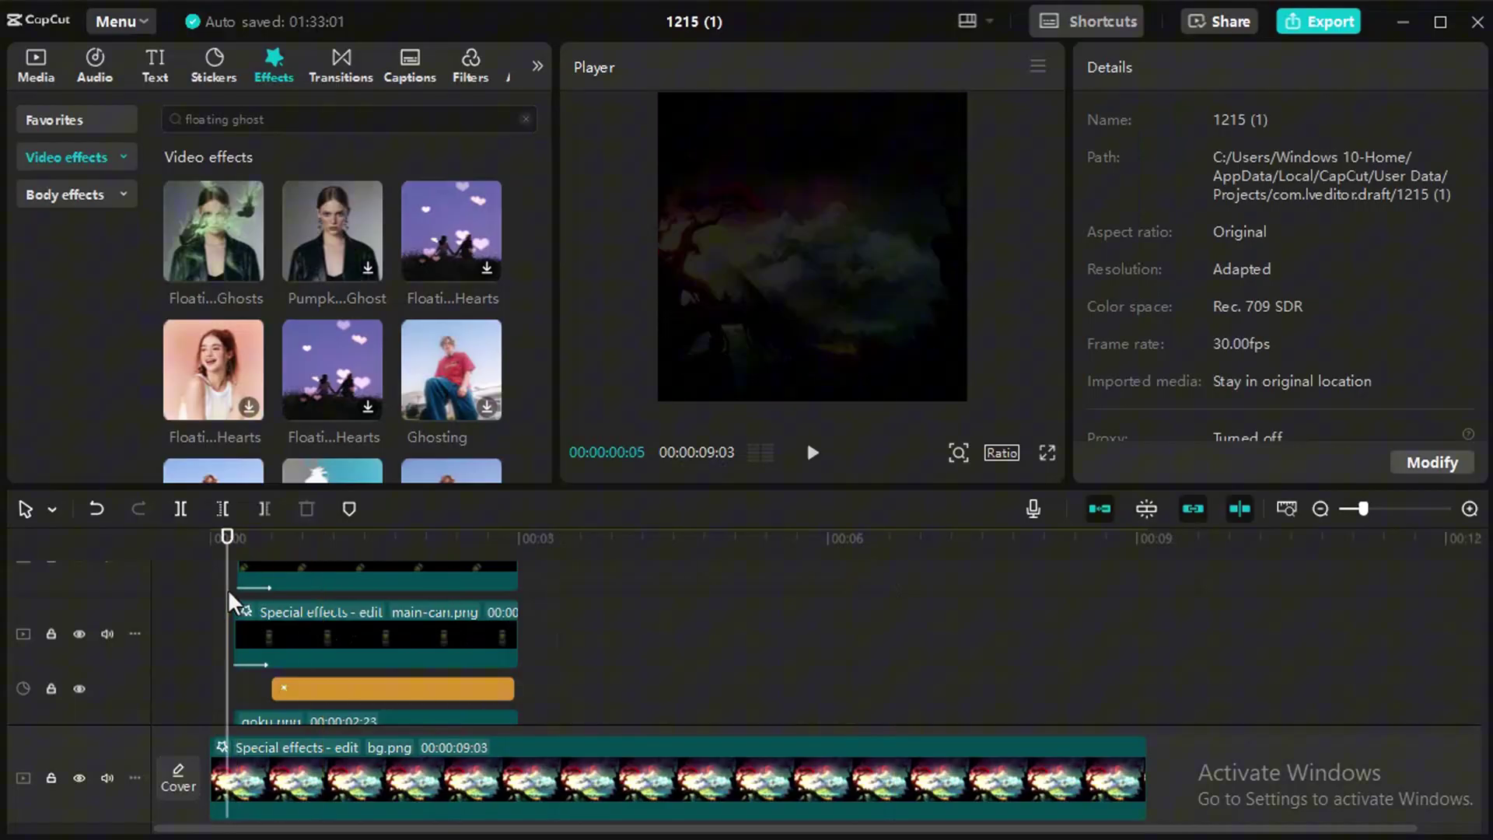
left_click(356, 627)
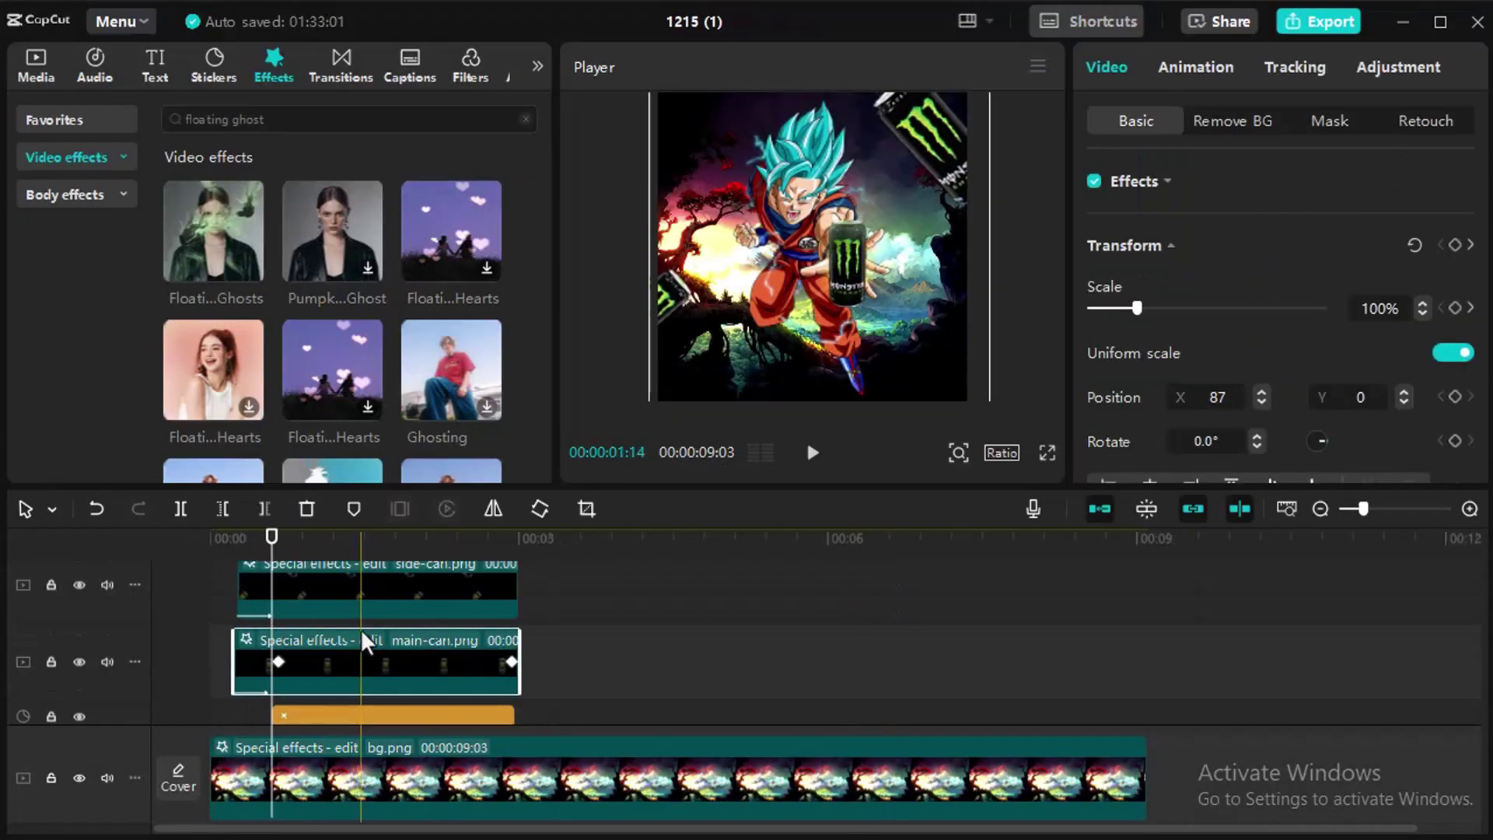
left_click(312, 653)
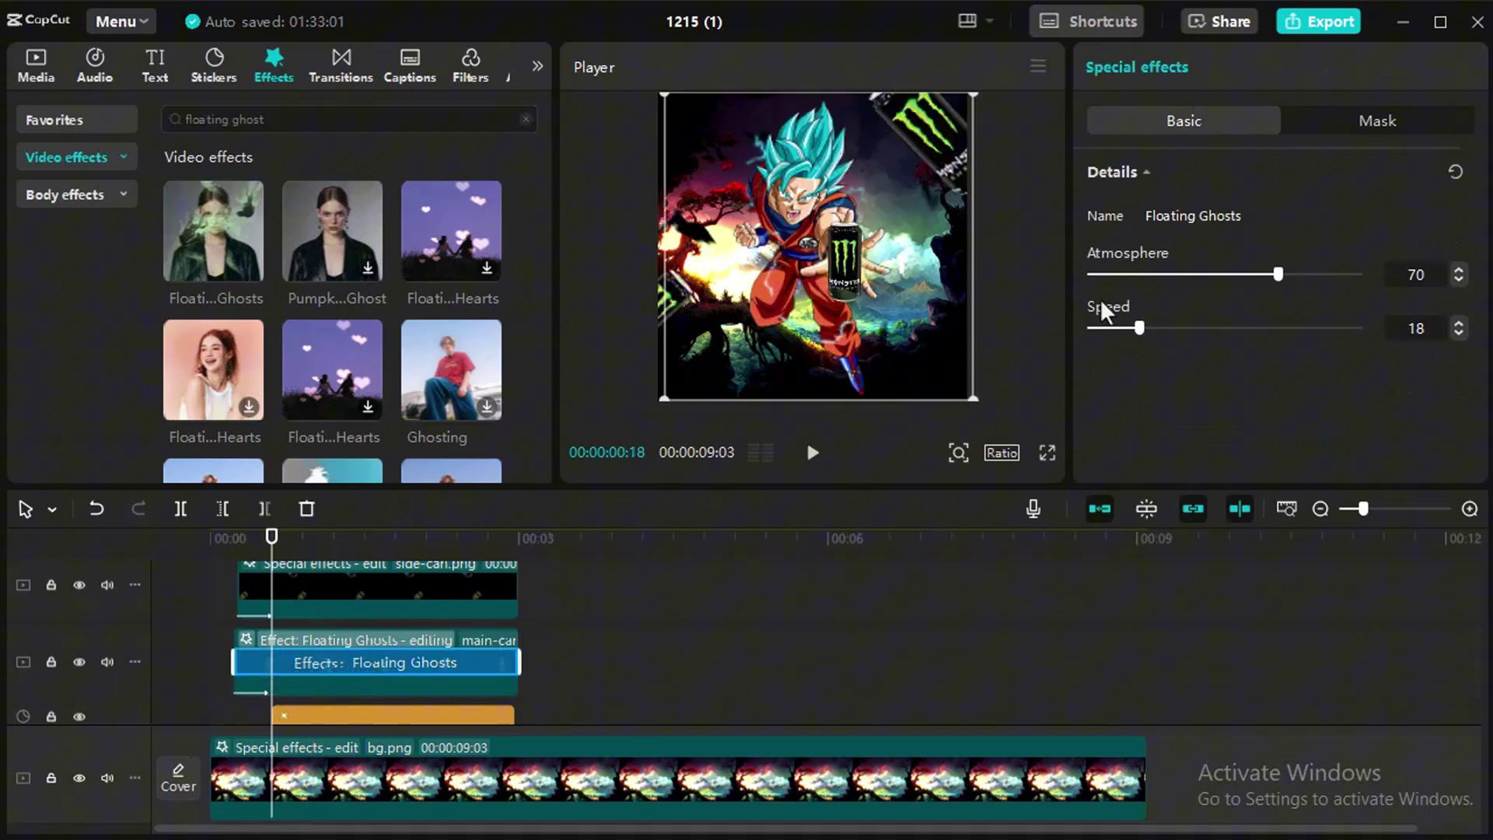
left_click_drag(1309, 275, 1320, 275)
left_click(1458, 323)
left_click(1458, 324)
left_click(1458, 324)
left_click(1458, 324)
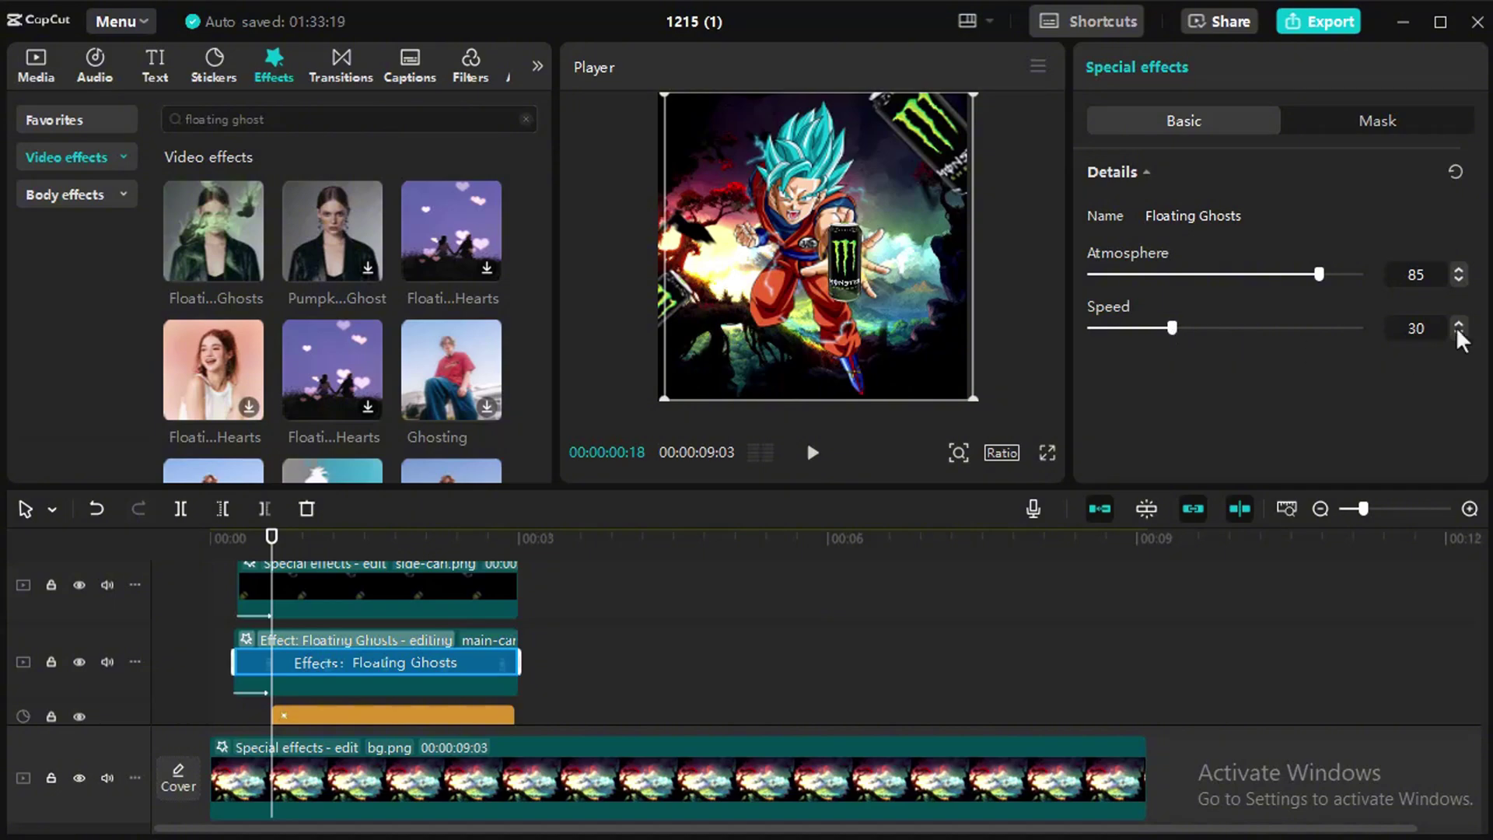
left_click(1047, 453)
key("space")
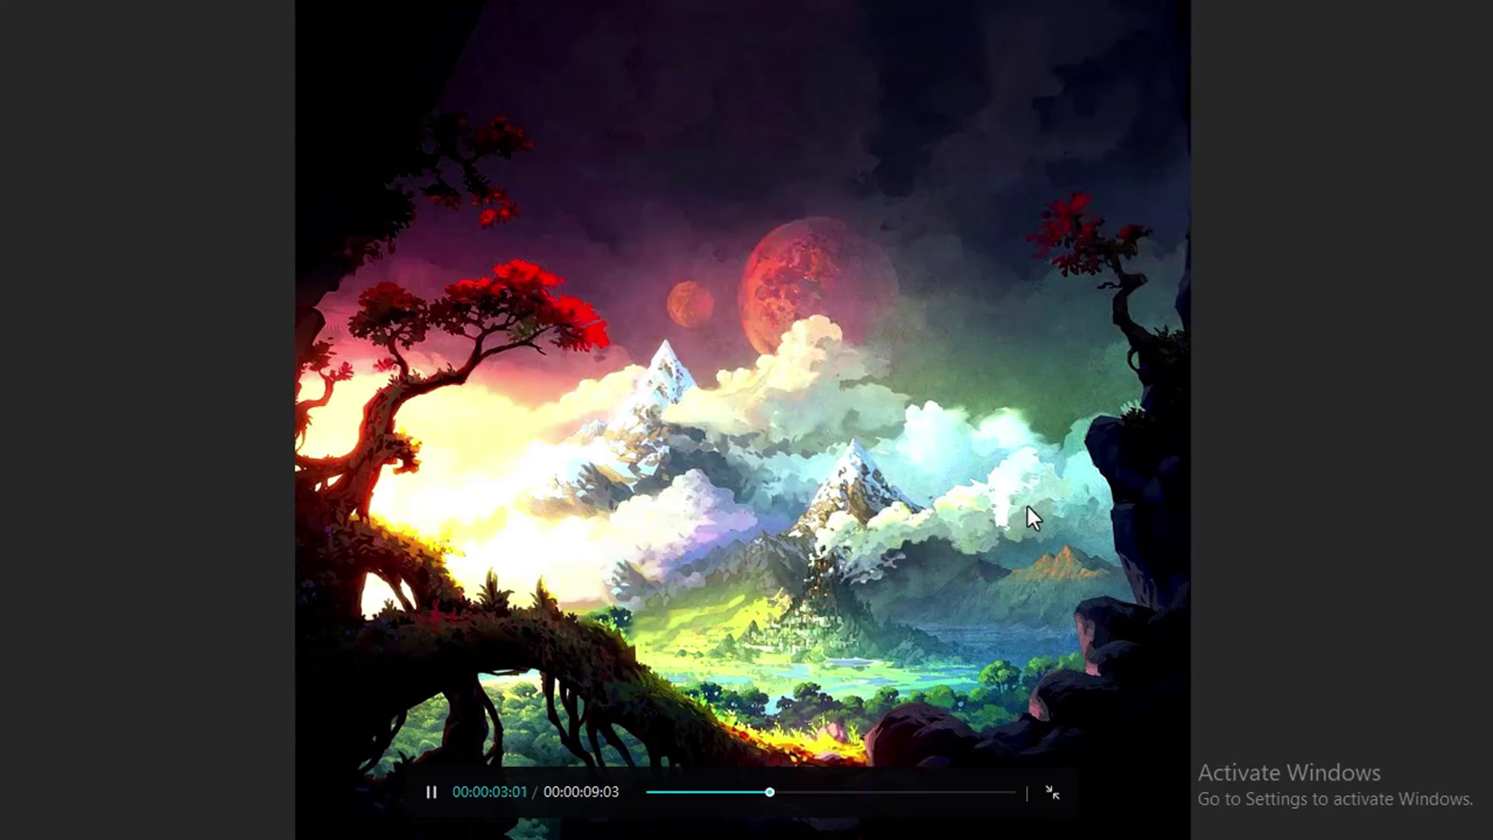
key("Escape")
left_click(318, 119)
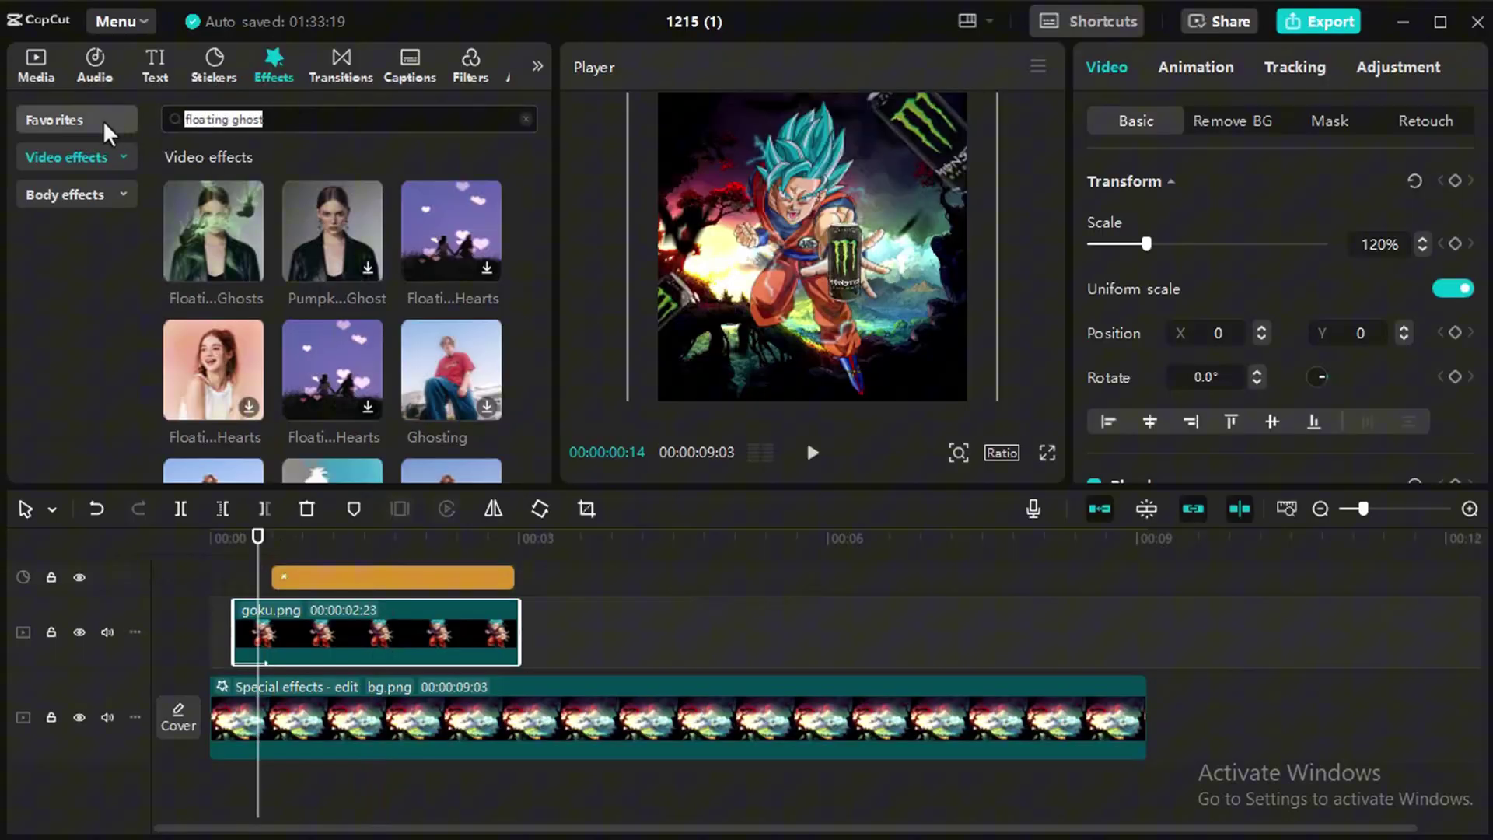
Step: Apply Play Pendulum to the Goku clip with Twist lowered, Strength 4 and Speed 33
type("pendulum")
key("Return")
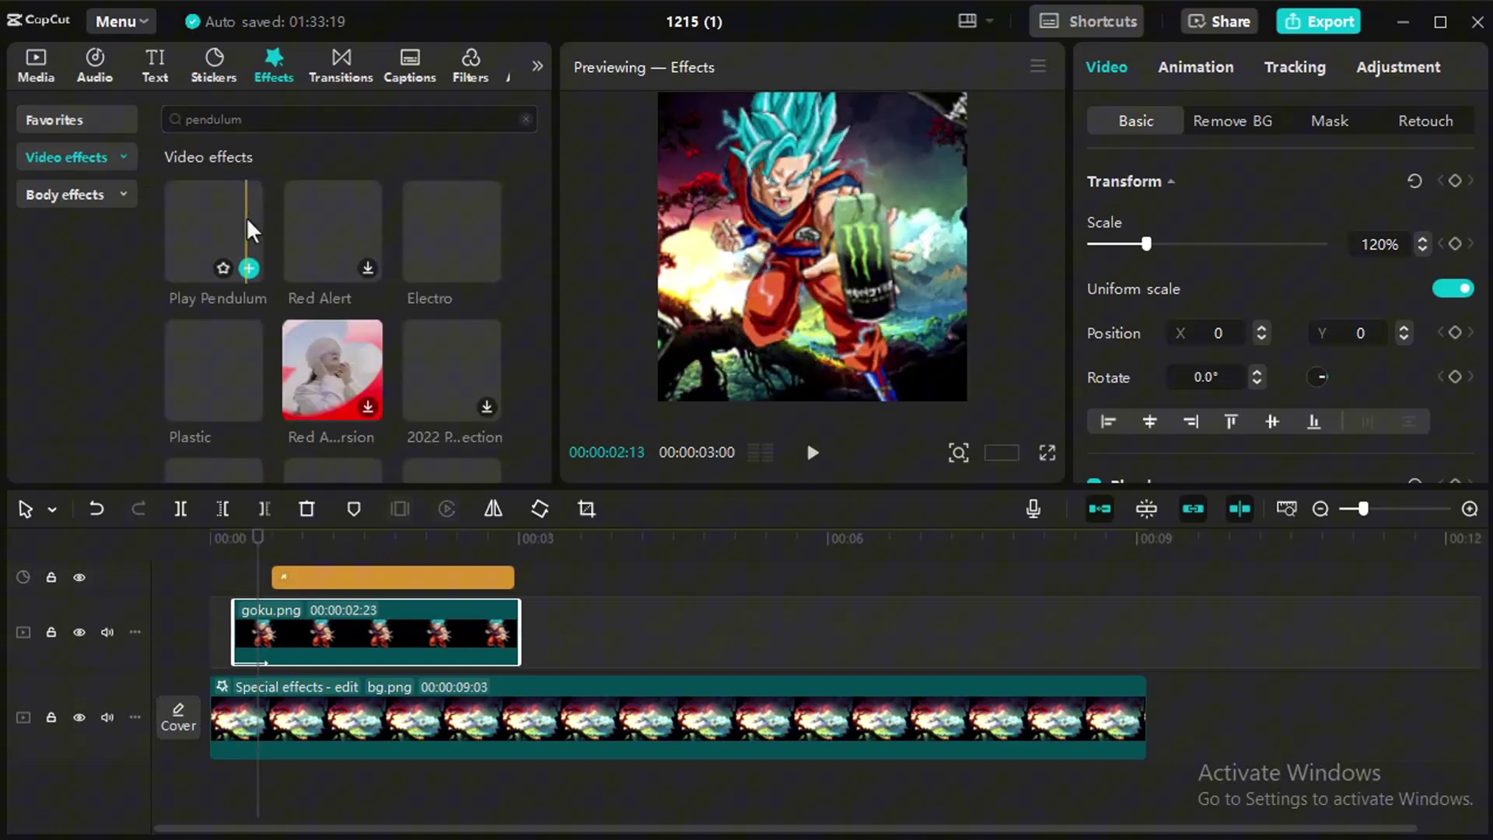
left_click_drag(223, 217, 291, 623)
left_click_drag(1156, 274, 1115, 273)
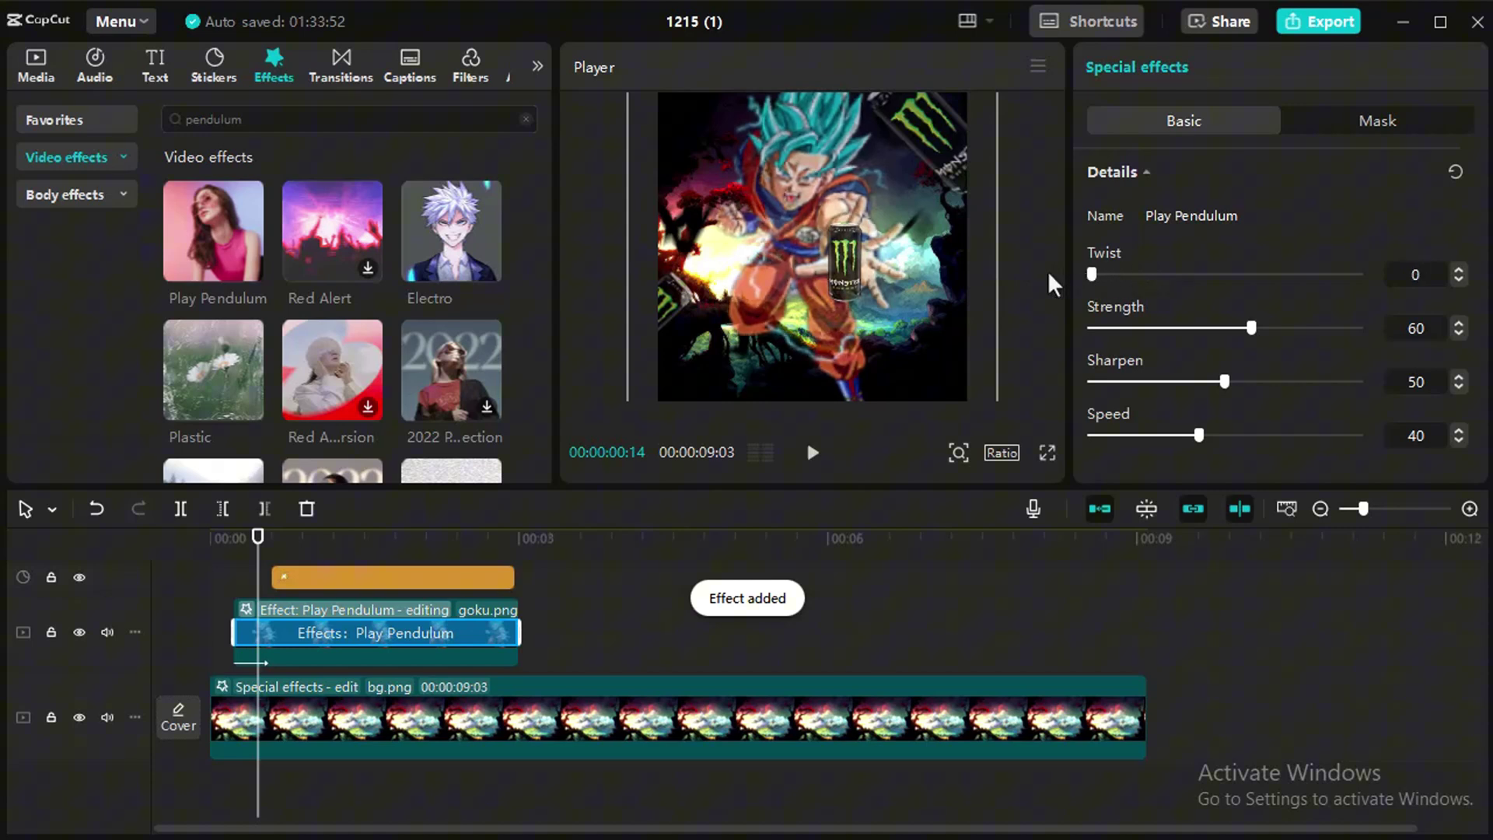
left_click_drag(1232, 316, 1067, 330)
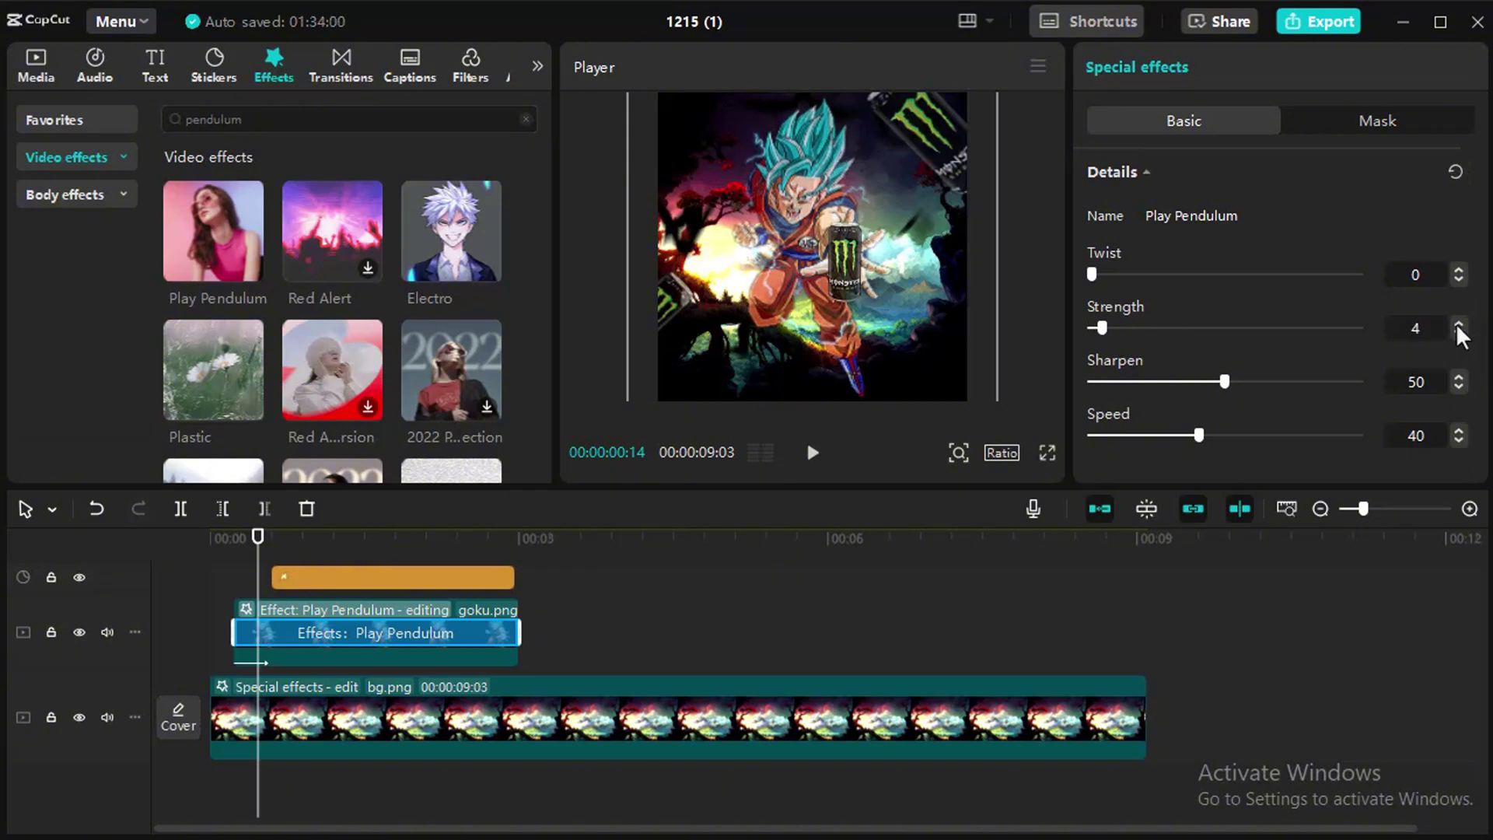
left_click_drag(1208, 426, 1179, 432)
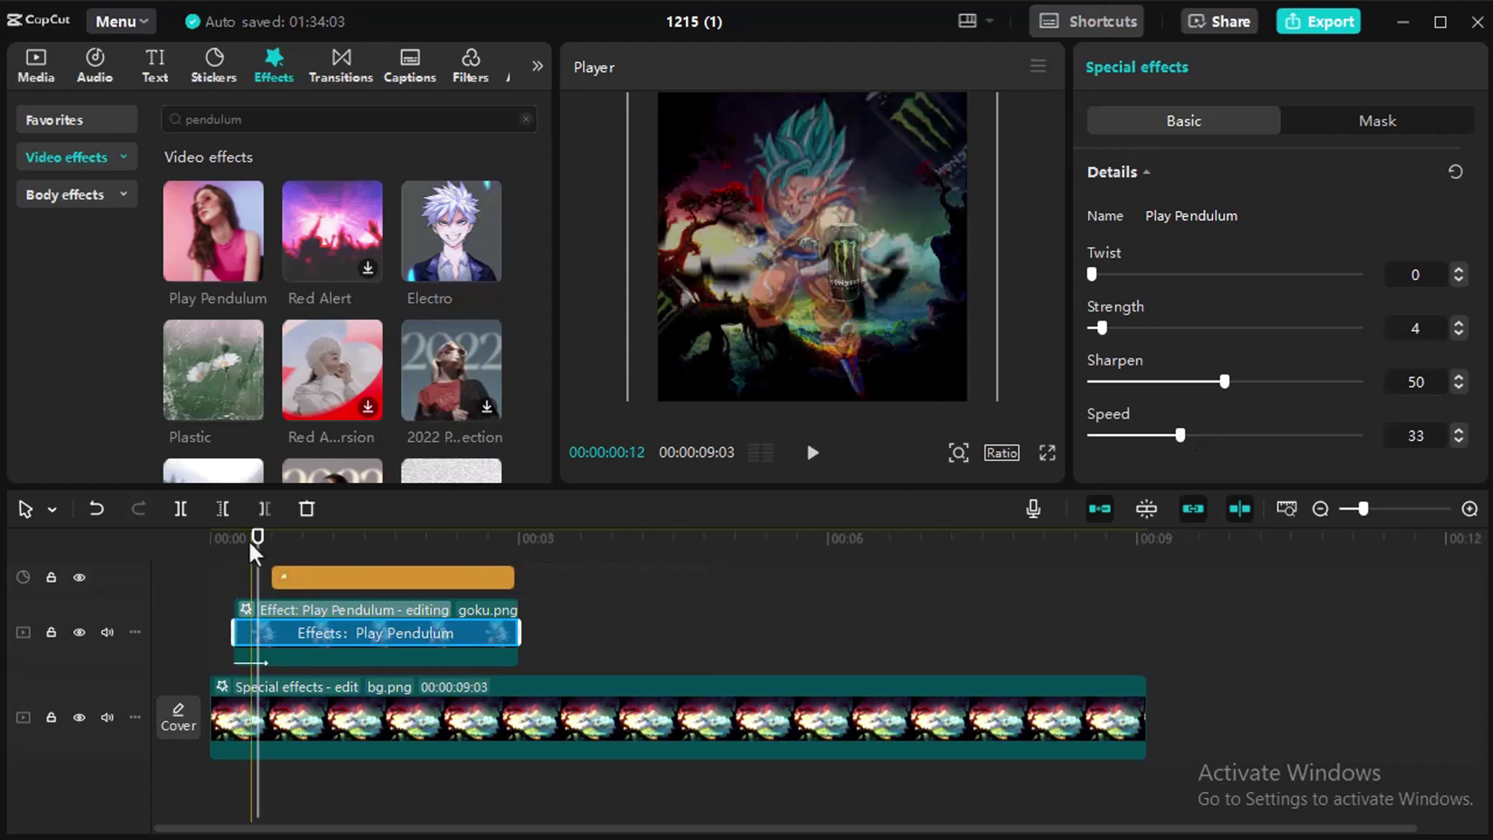
Step: Play back the pendulum effect from the start, then undo a misplaced Goku copy
key("Home")
key("space")
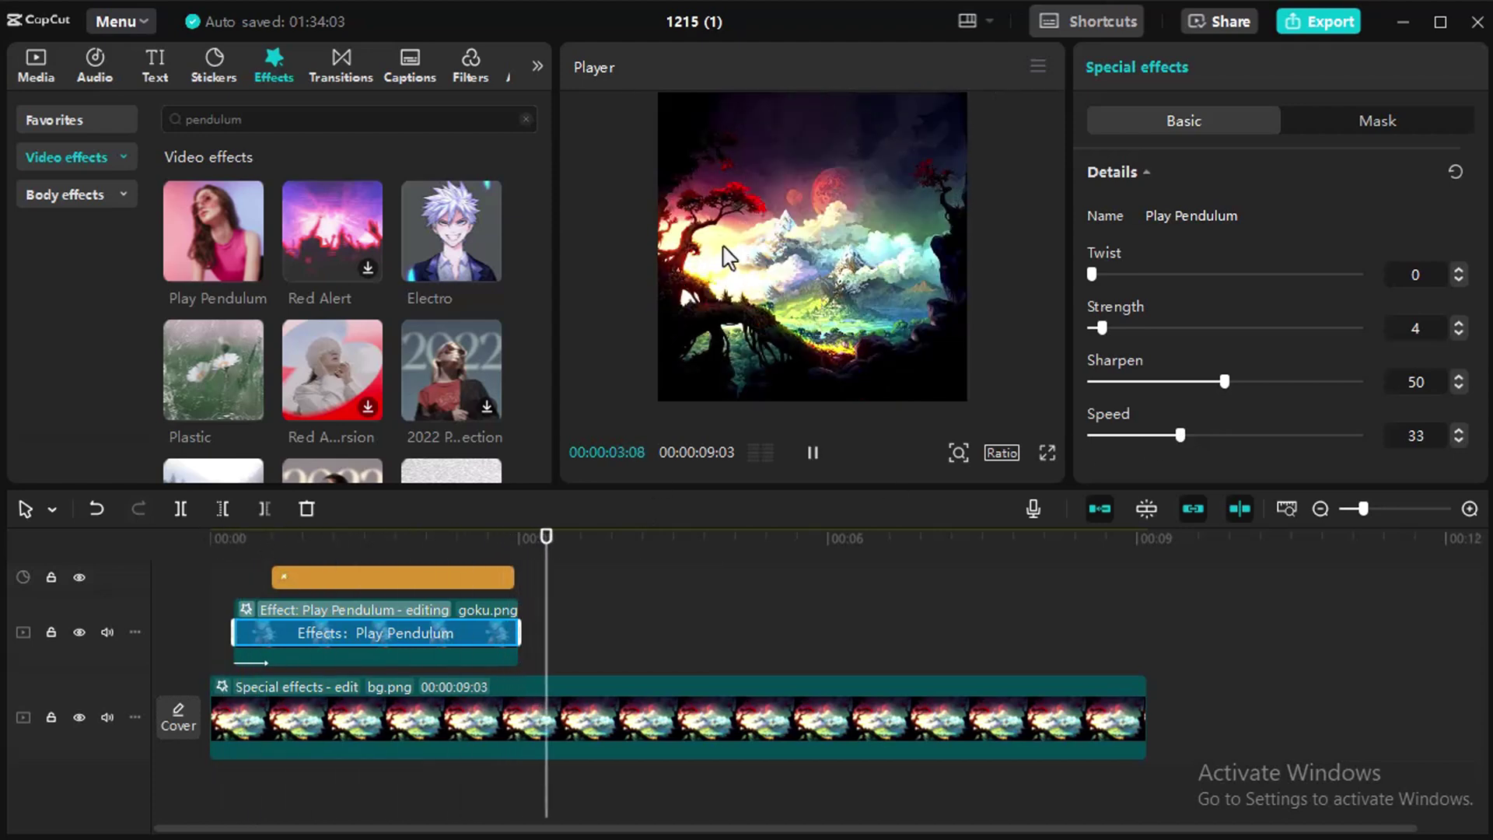
left_click(371, 633)
key("ctrl+c")
key("ctrl+v")
key("ctrl+z")
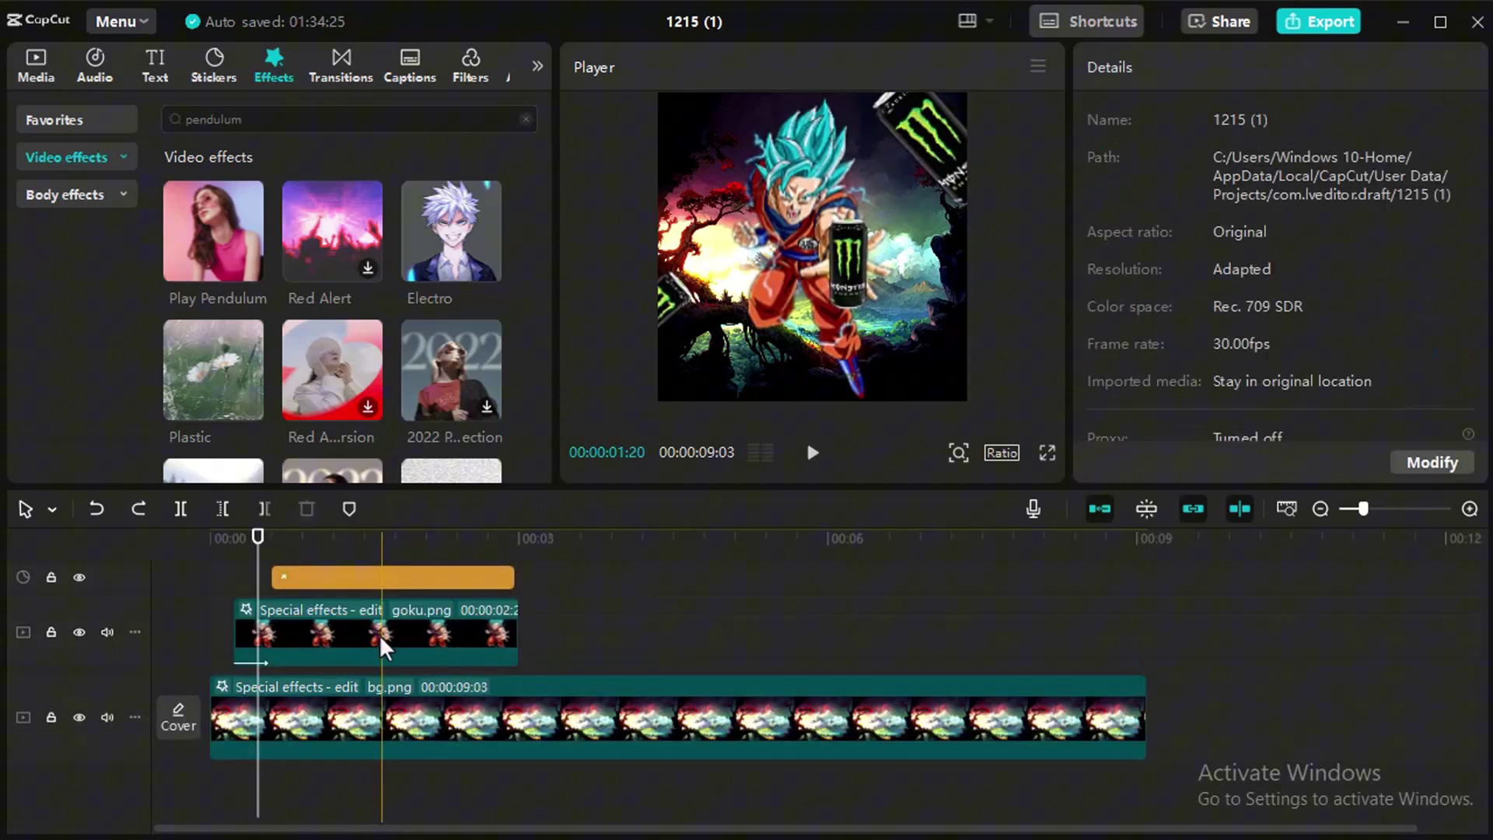
Step: Paste a duplicate Goku clip onto a new track, aligned with the original's start
left_click_drag(258, 542, 233, 555)
left_click(316, 625)
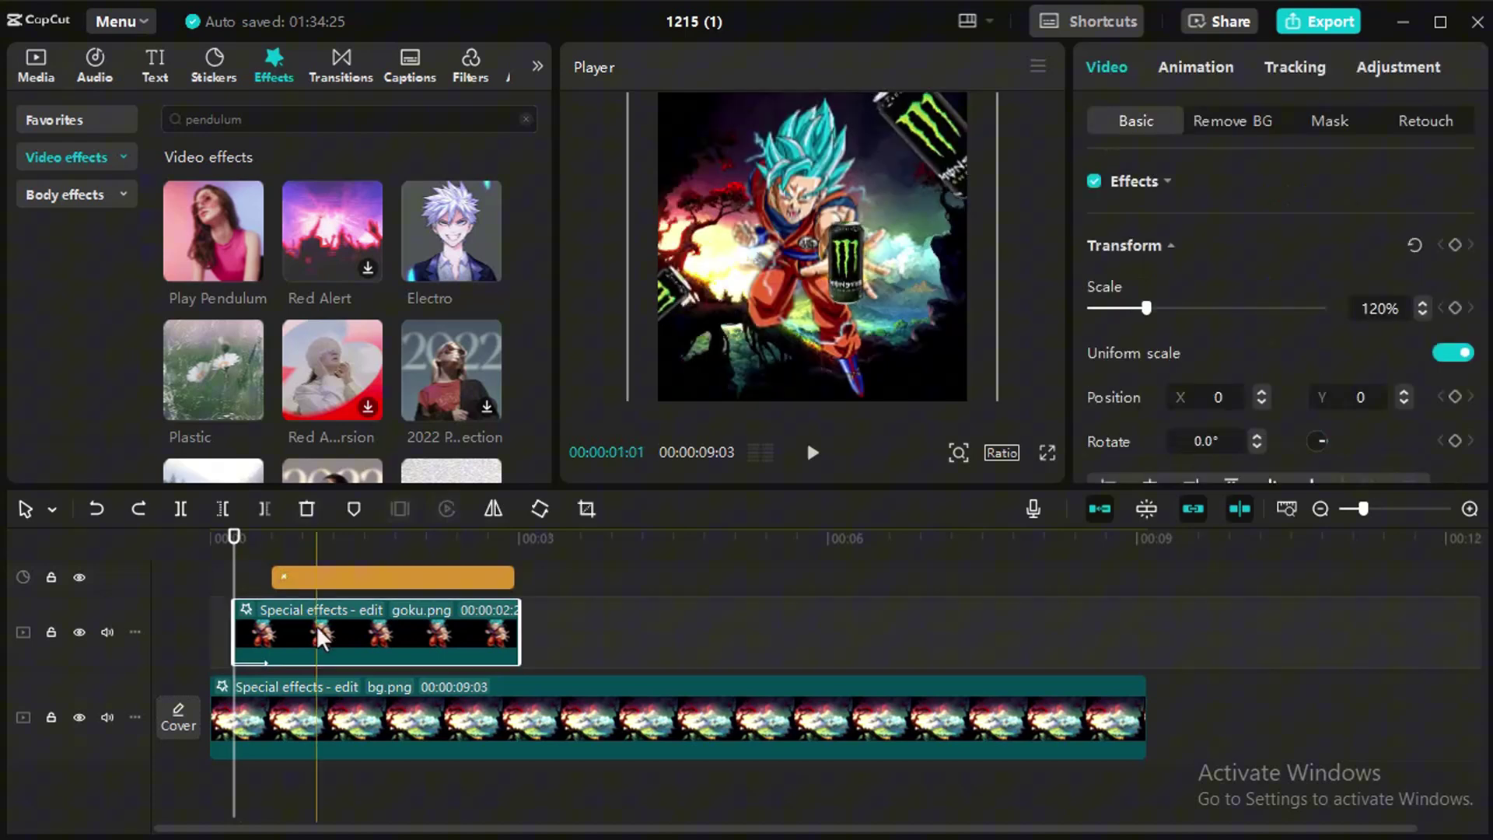
key("ctrl+c")
key("ctrl+v")
left_click_drag(370, 624, 294, 632)
scroll(289, 623, "down", 1)
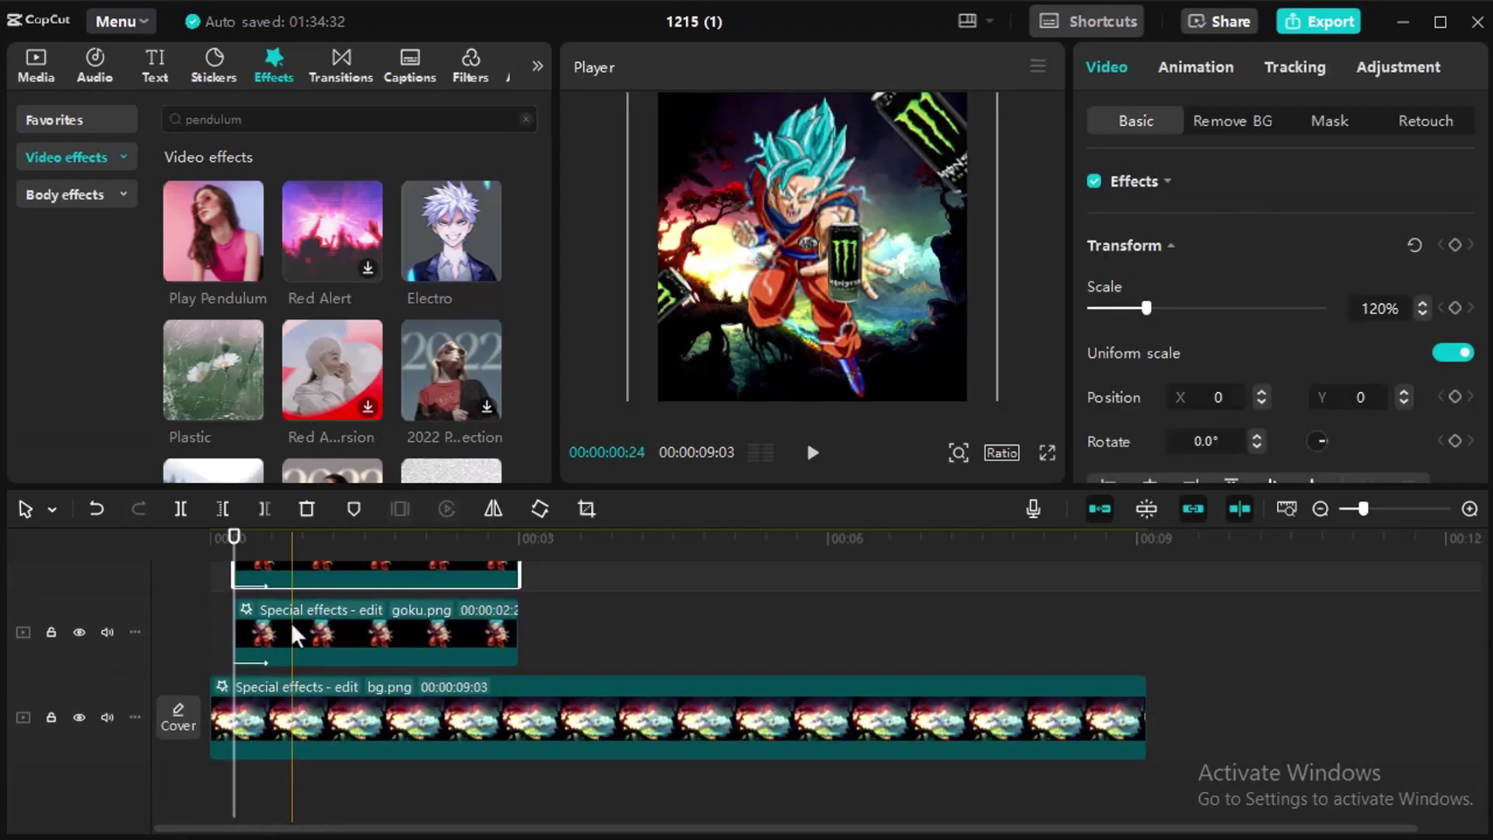
left_click(291, 622)
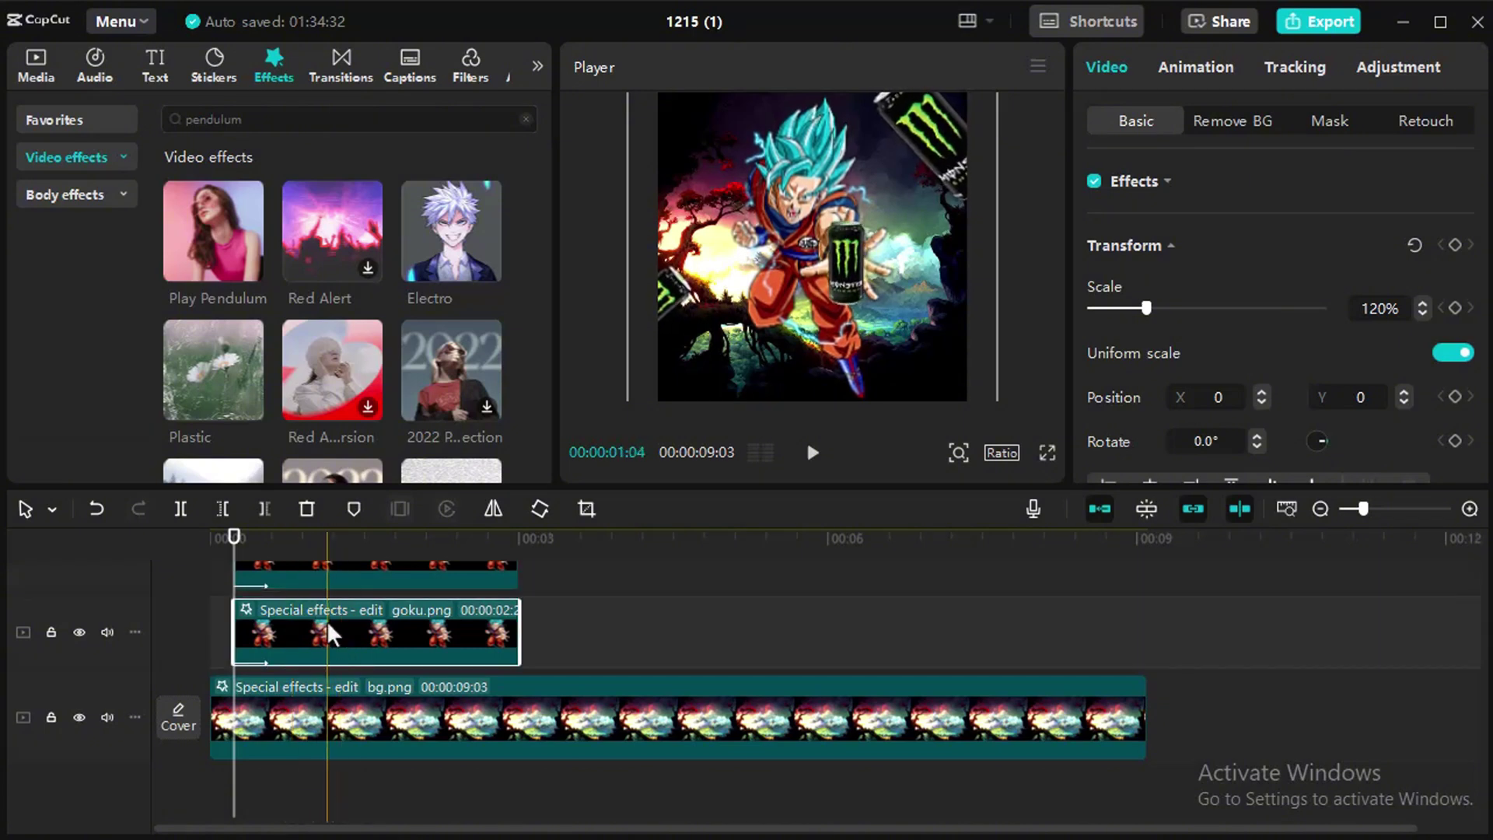
left_click_drag(243, 119, 155, 124)
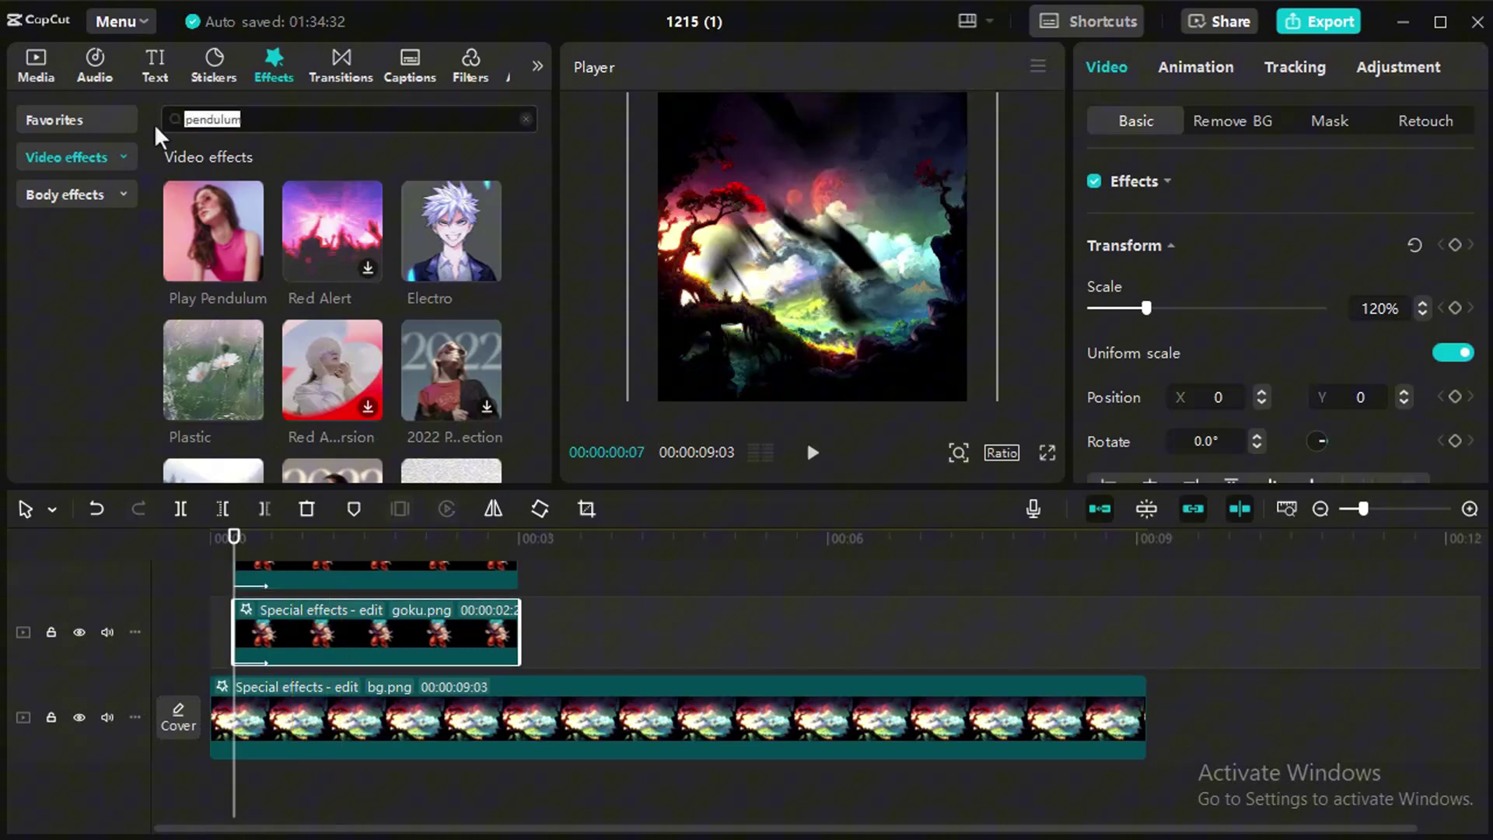
Step: Search 'electric shock' and add the Electric Shock effect to the Goku clip
type("electric shocc")
key("BackSpace")
type("k")
key("Return")
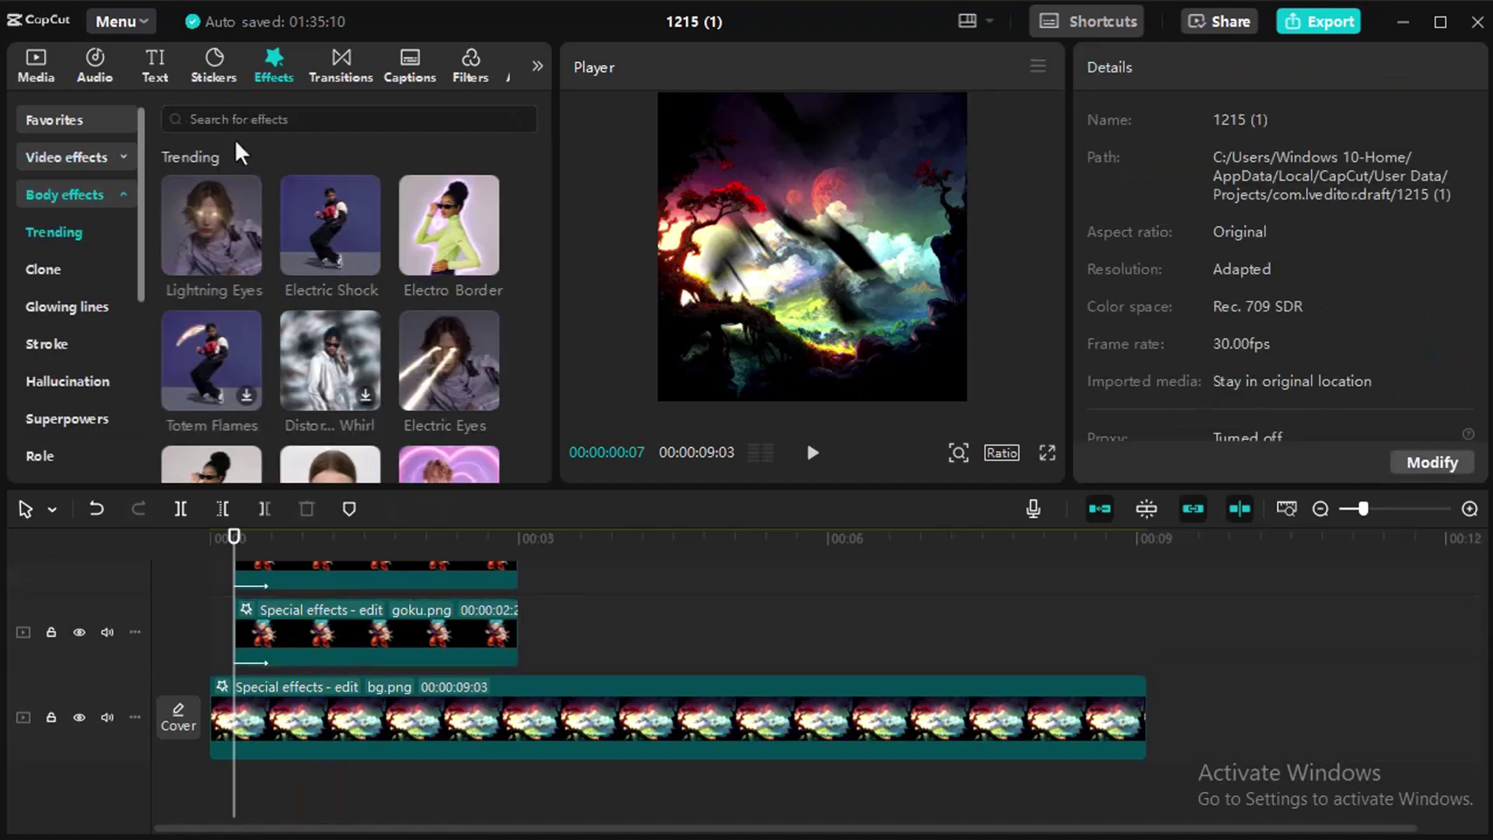
left_click(347, 121)
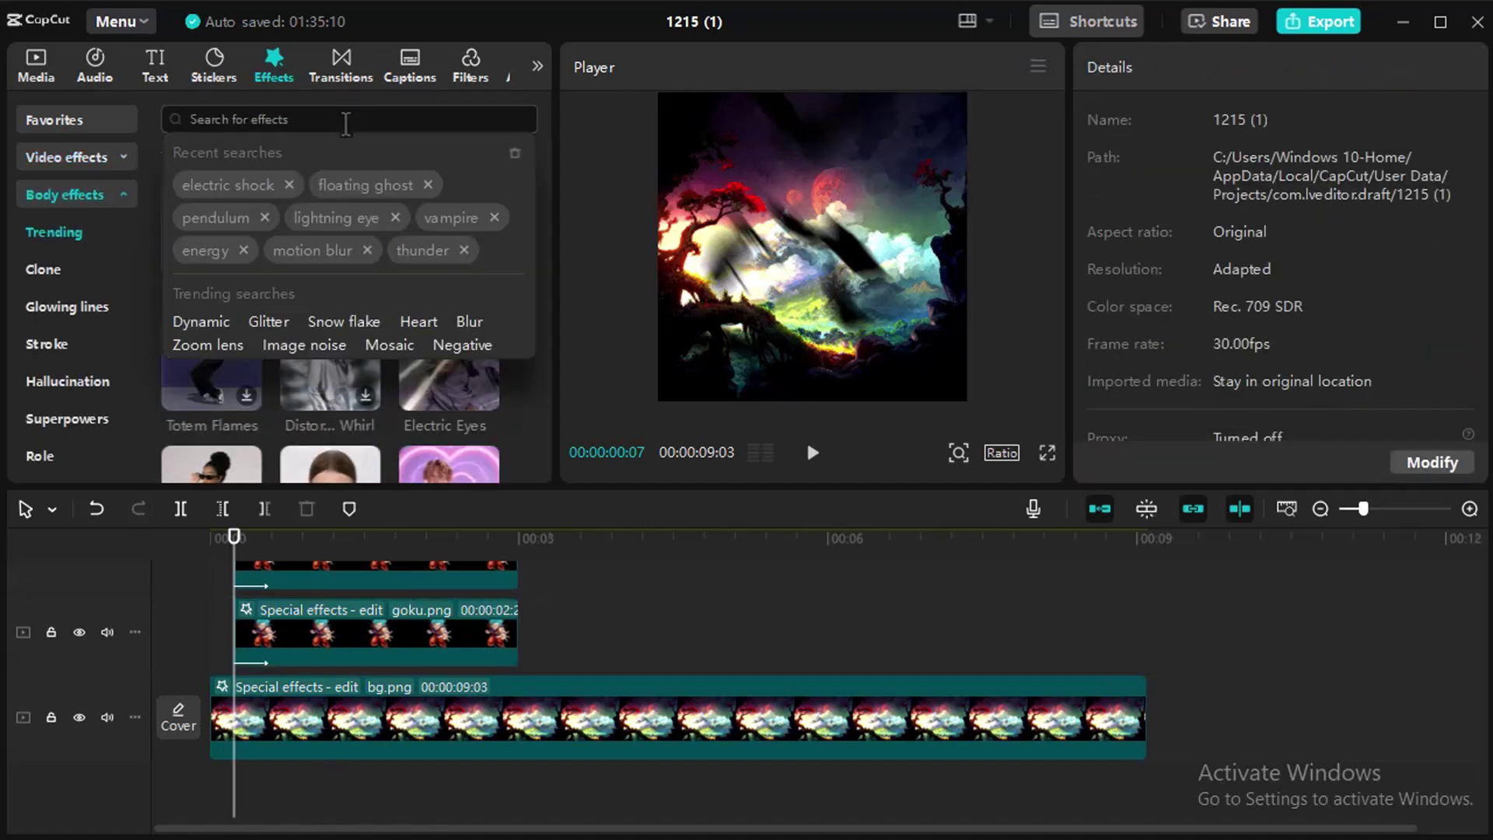
left_click(243, 189)
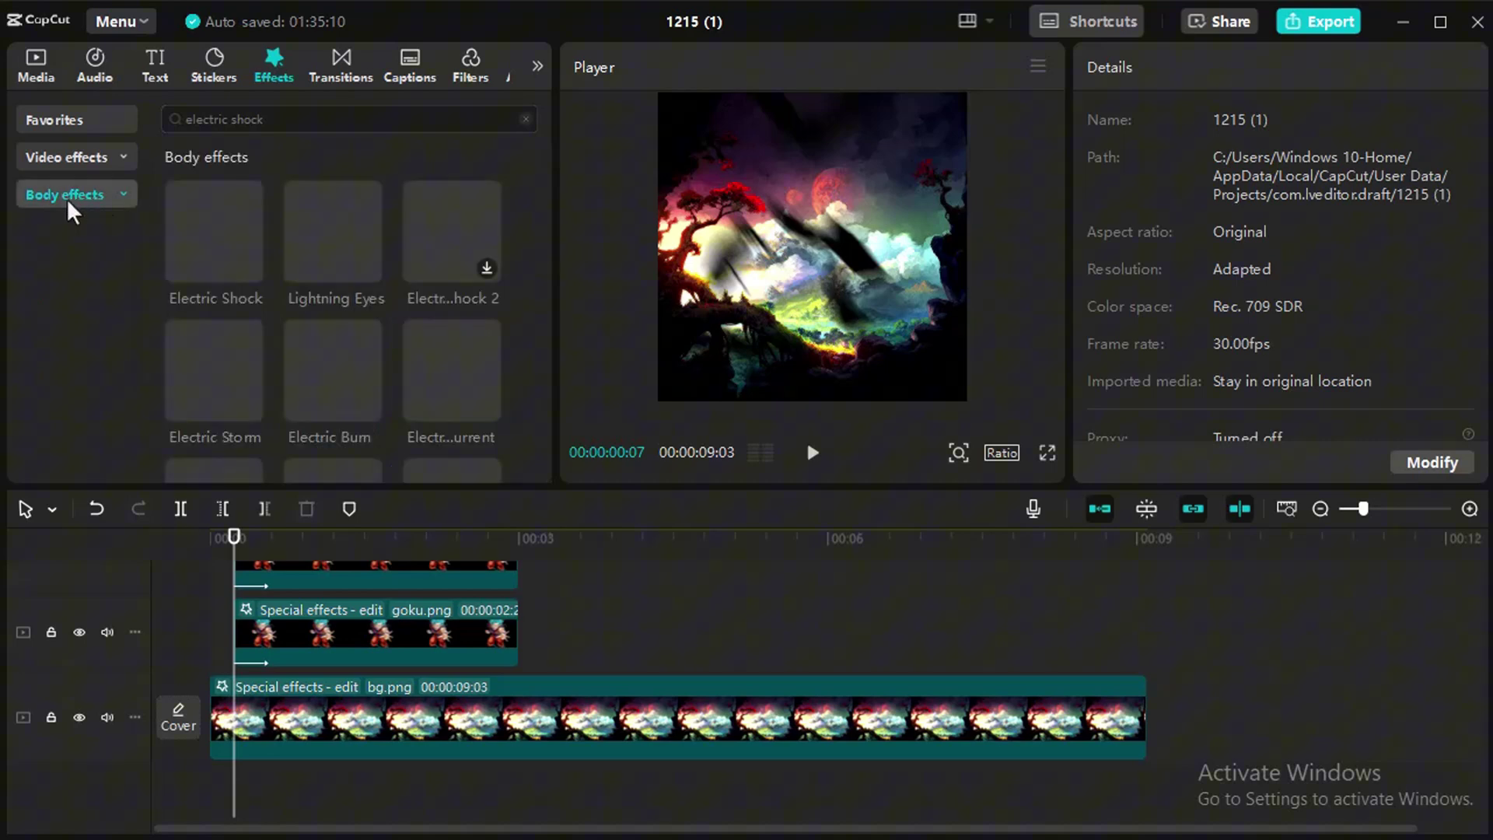
left_click(214, 204)
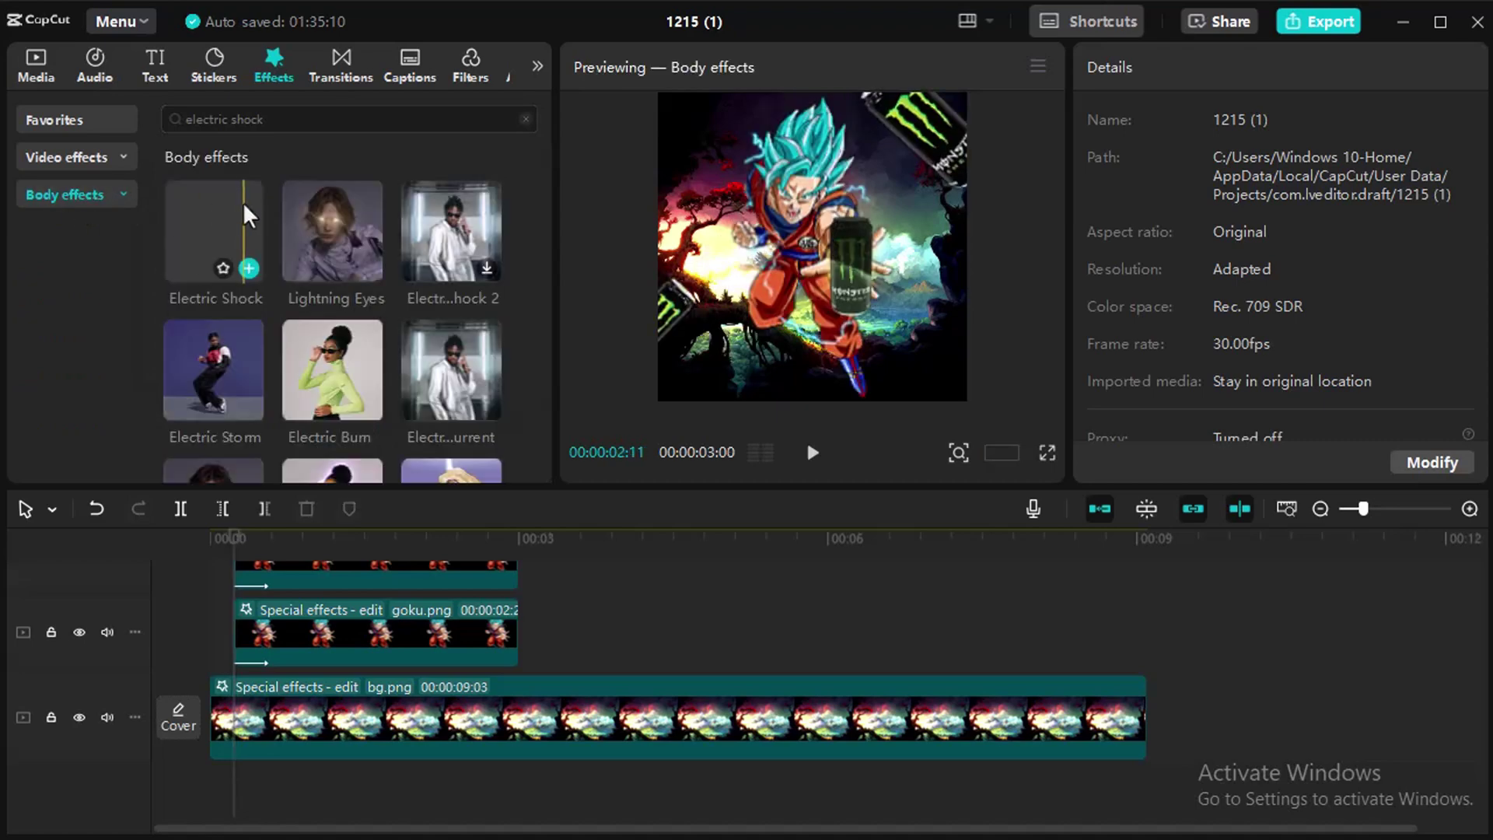
left_click_drag(203, 213, 245, 623)
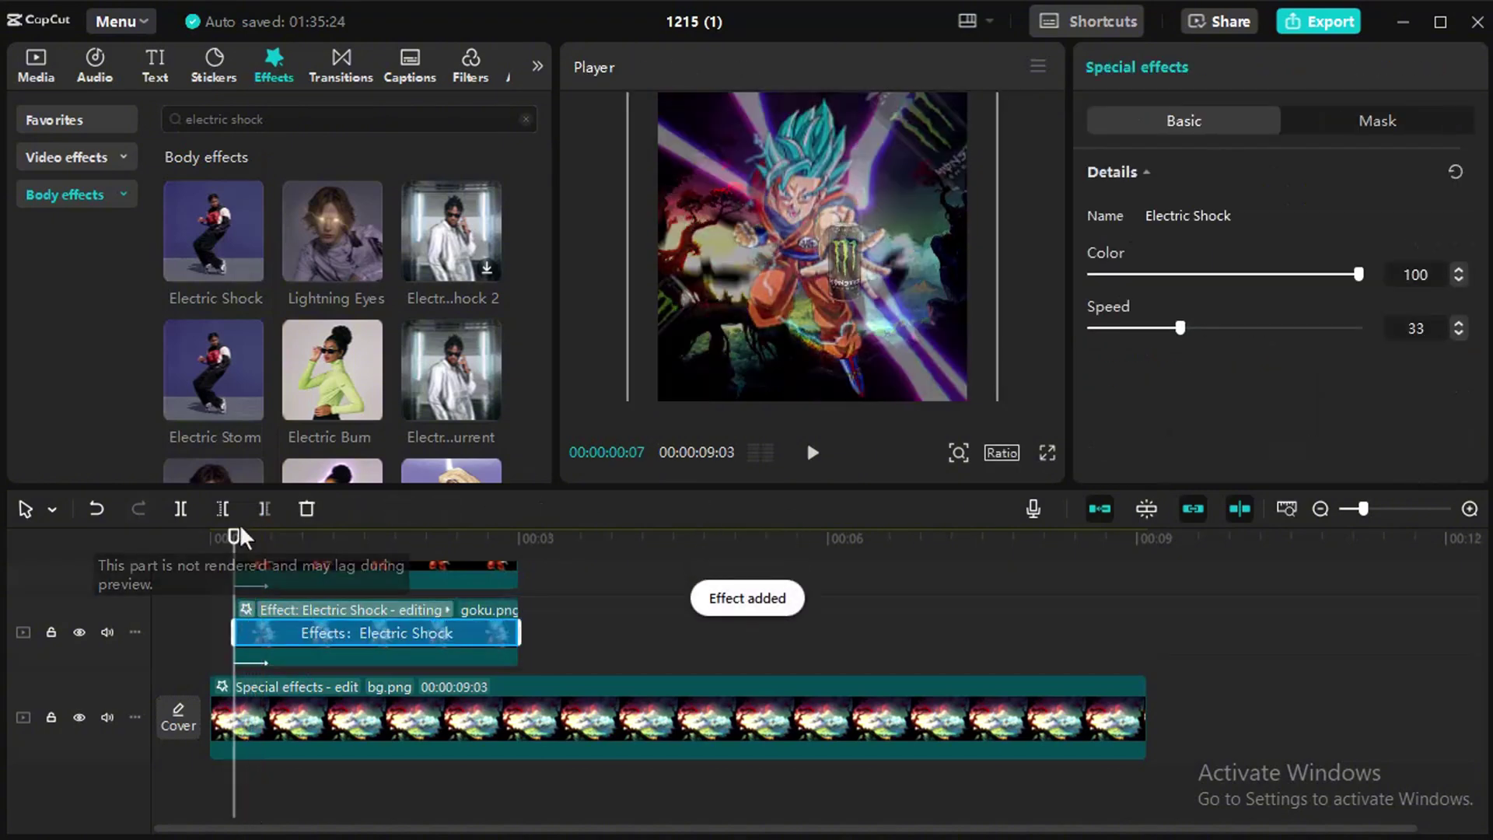
Step: Start the Electric Shock effect slightly later and lower its Color to 18
mouse_move(234, 536)
left_mouse_down()
mouse_move(207, 544)
mouse_move(291, 547)
mouse_move(243, 548)
left_mouse_up()
left_click_drag(236, 631, 250, 635)
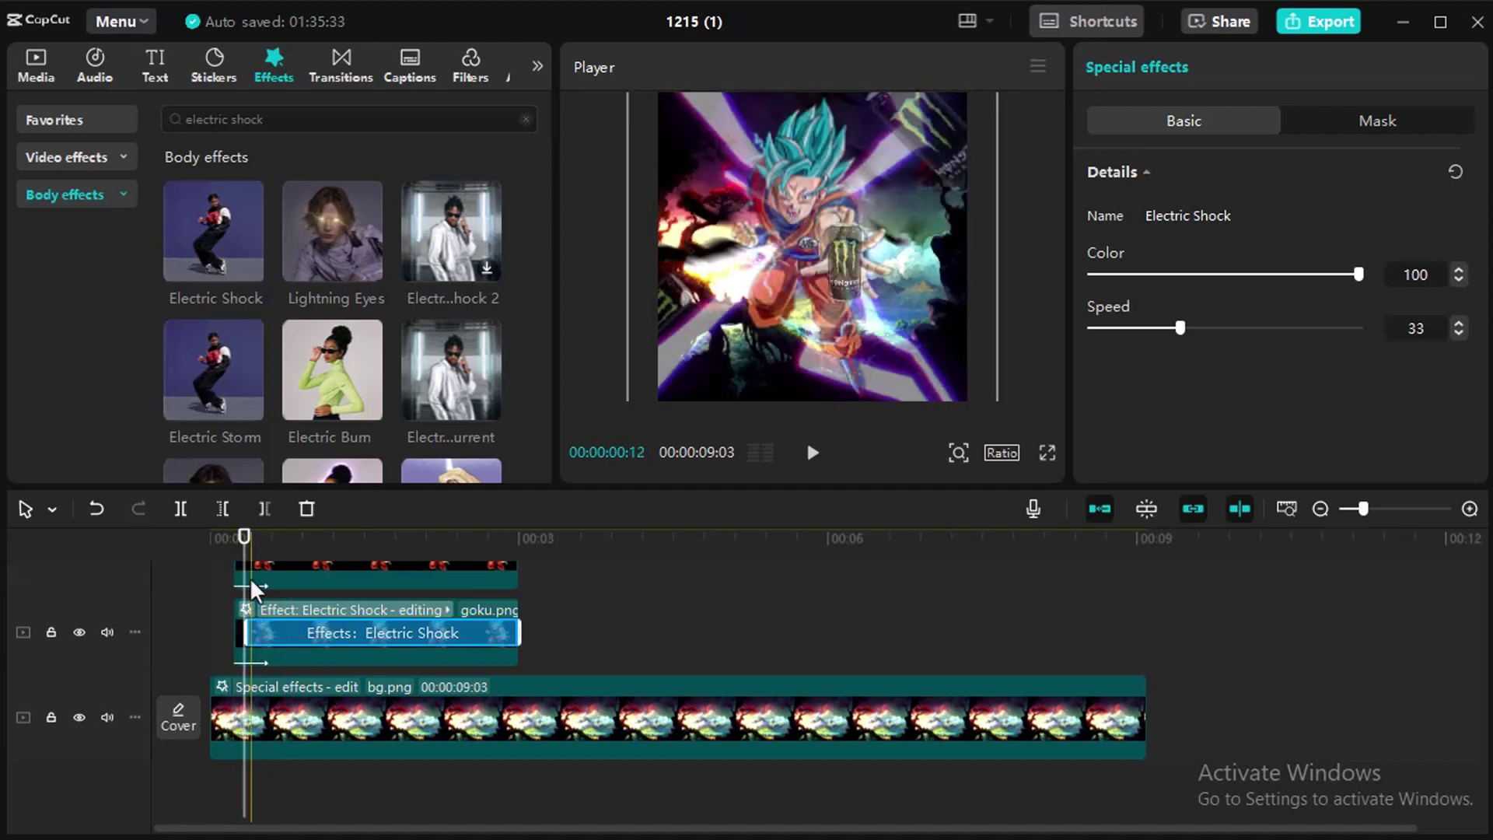
mouse_move(244, 537)
left_mouse_down()
mouse_move(193, 543)
mouse_move(259, 544)
left_mouse_up()
left_click_drag(244, 632, 258, 627)
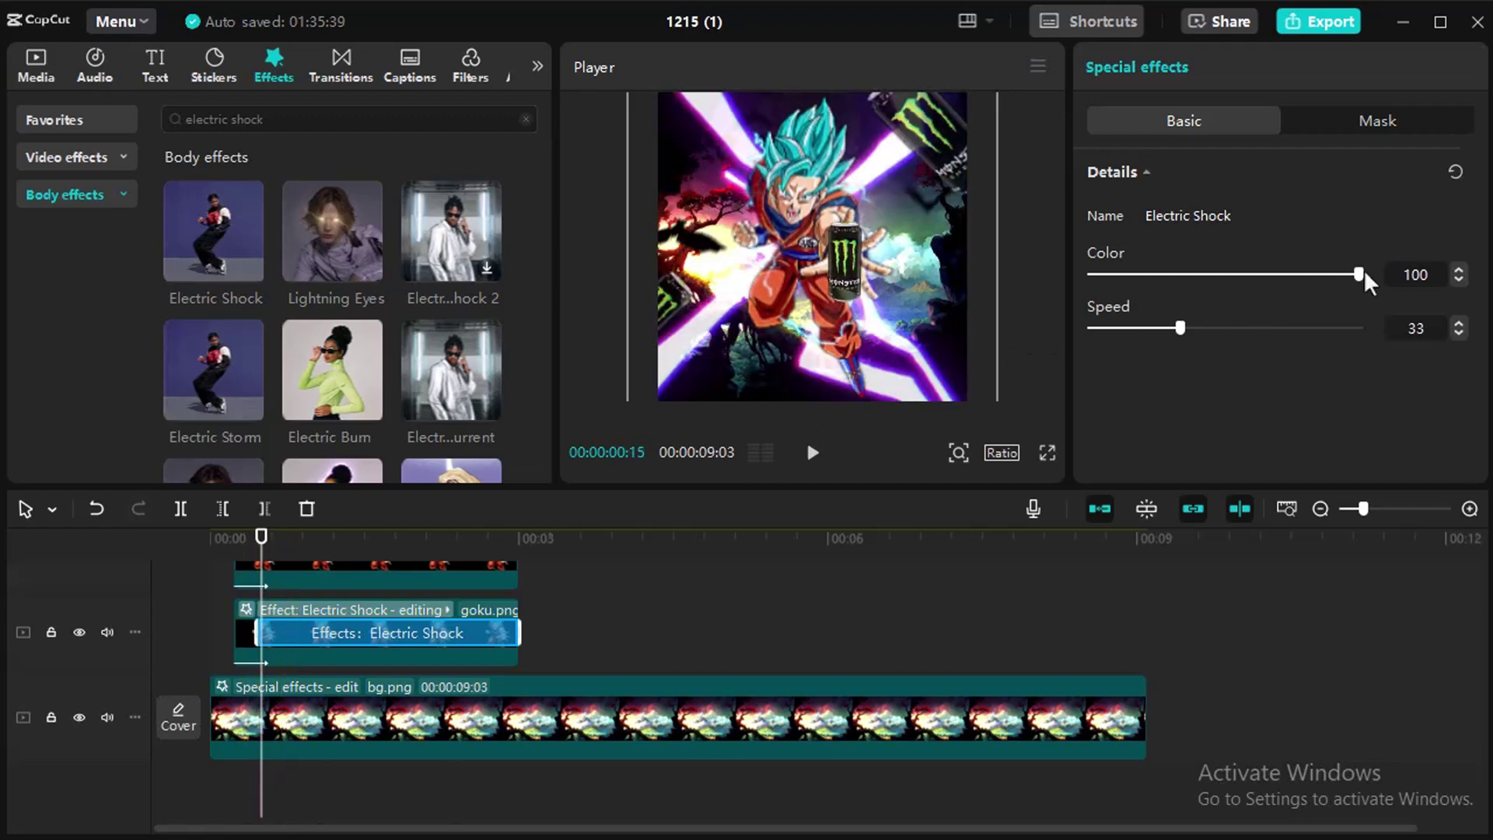
left_click(1283, 275)
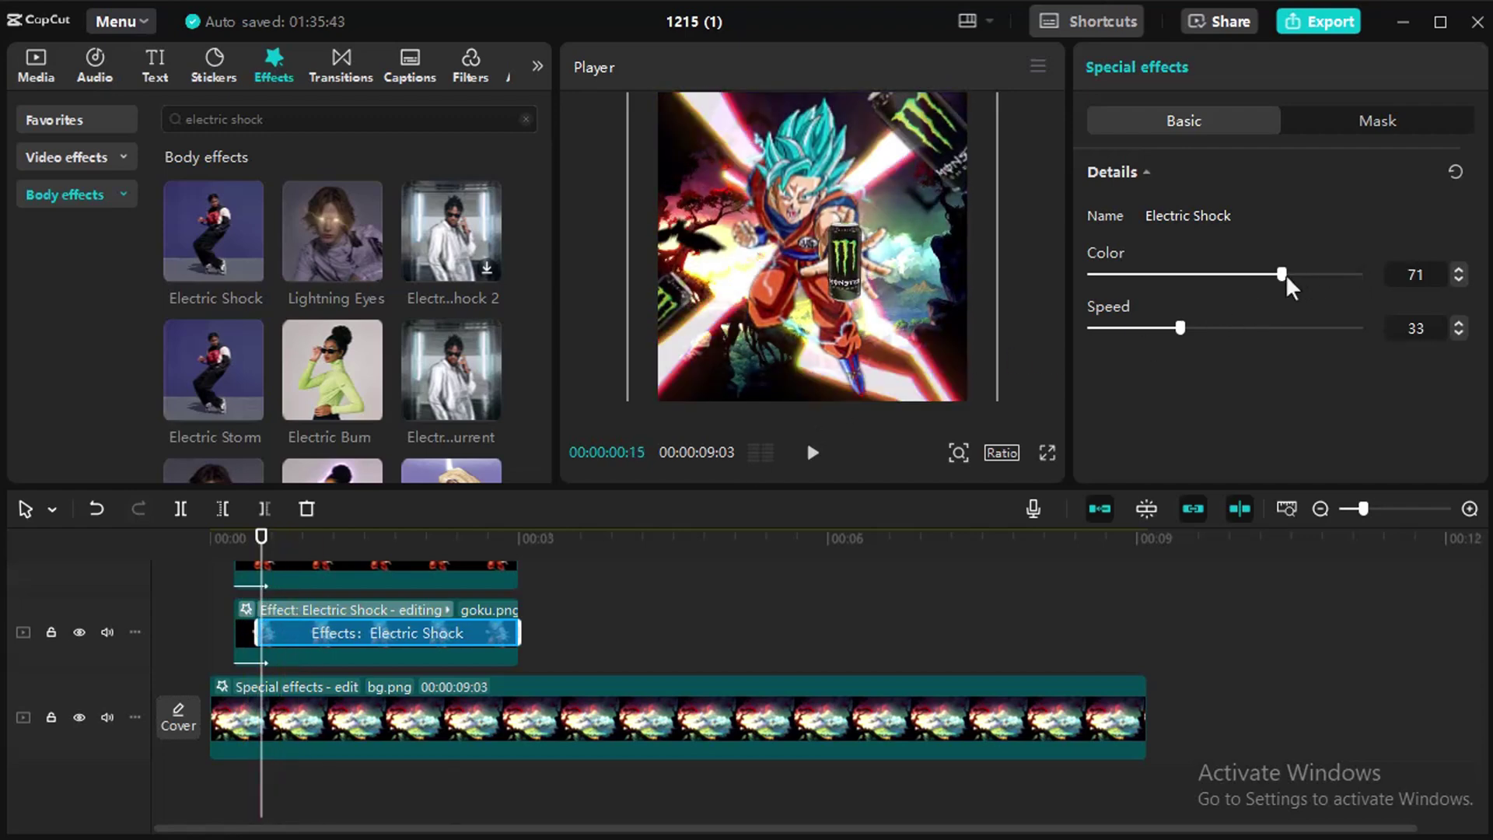
left_click_drag(1283, 273, 1140, 263)
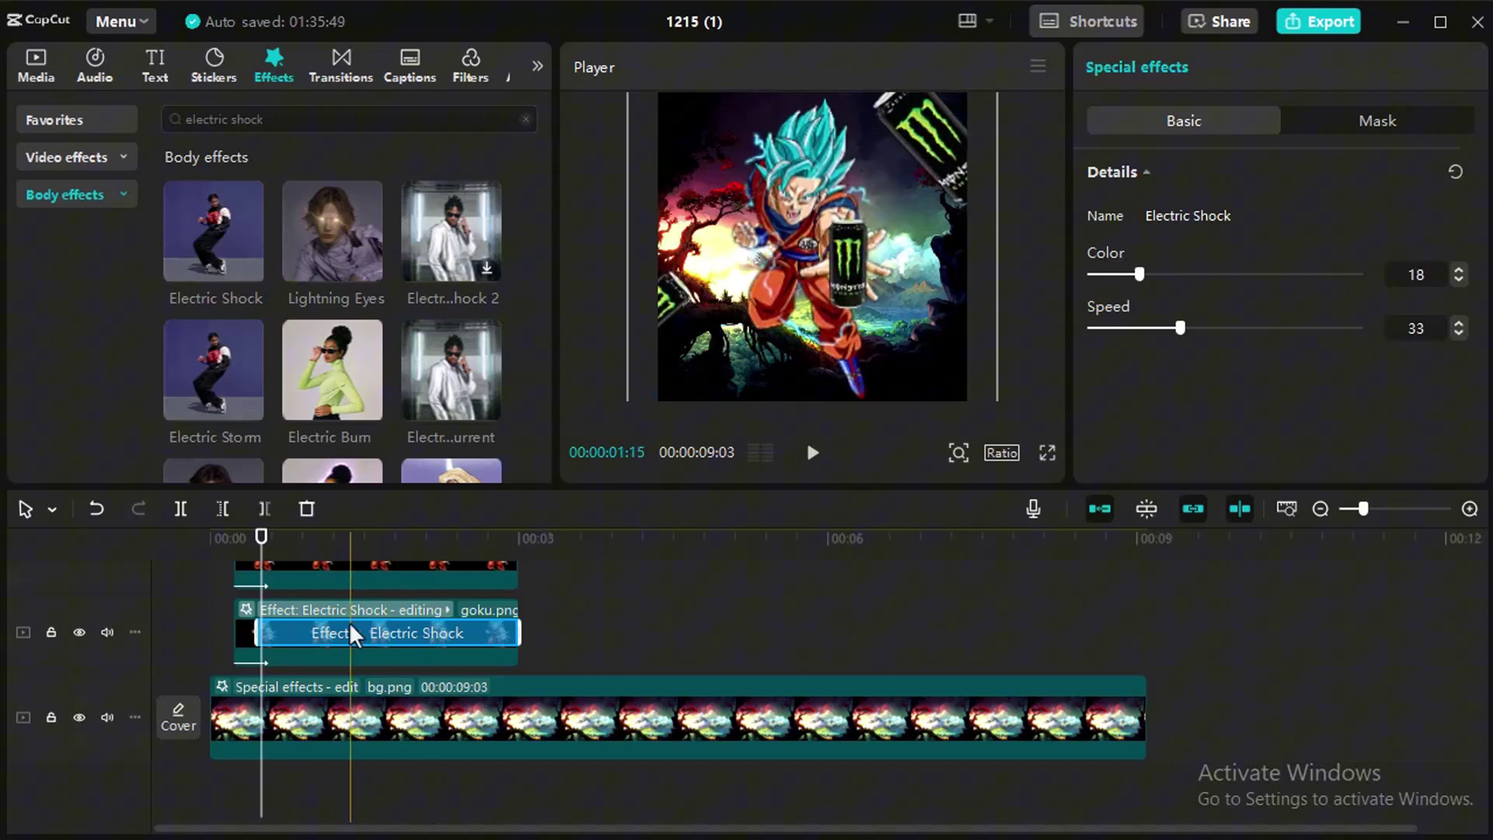
Step: Play the timeline to review the Electric Shock effect
left_click(218, 607)
key("space")
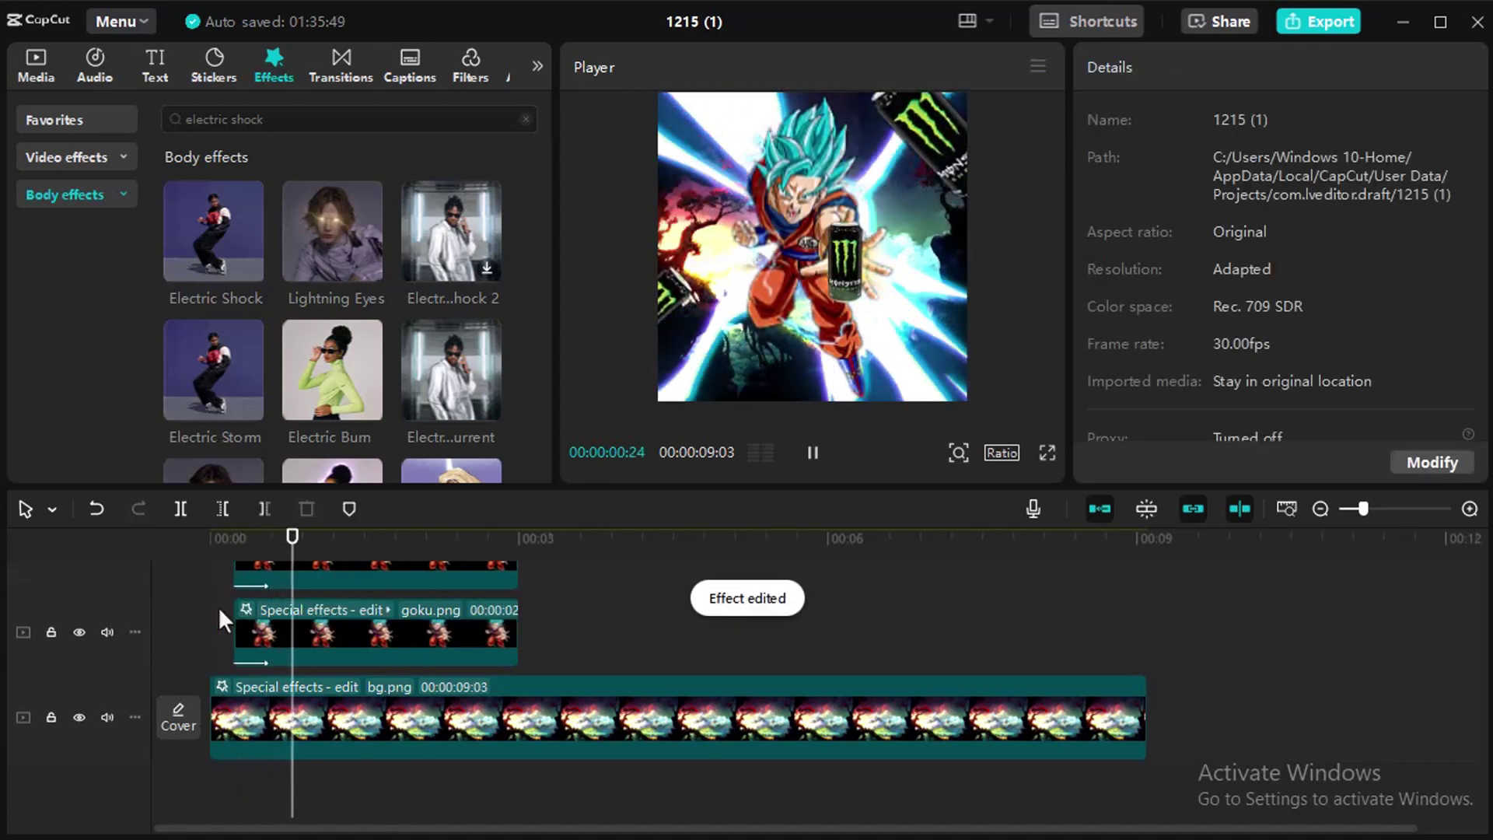
key("space")
left_click(214, 611)
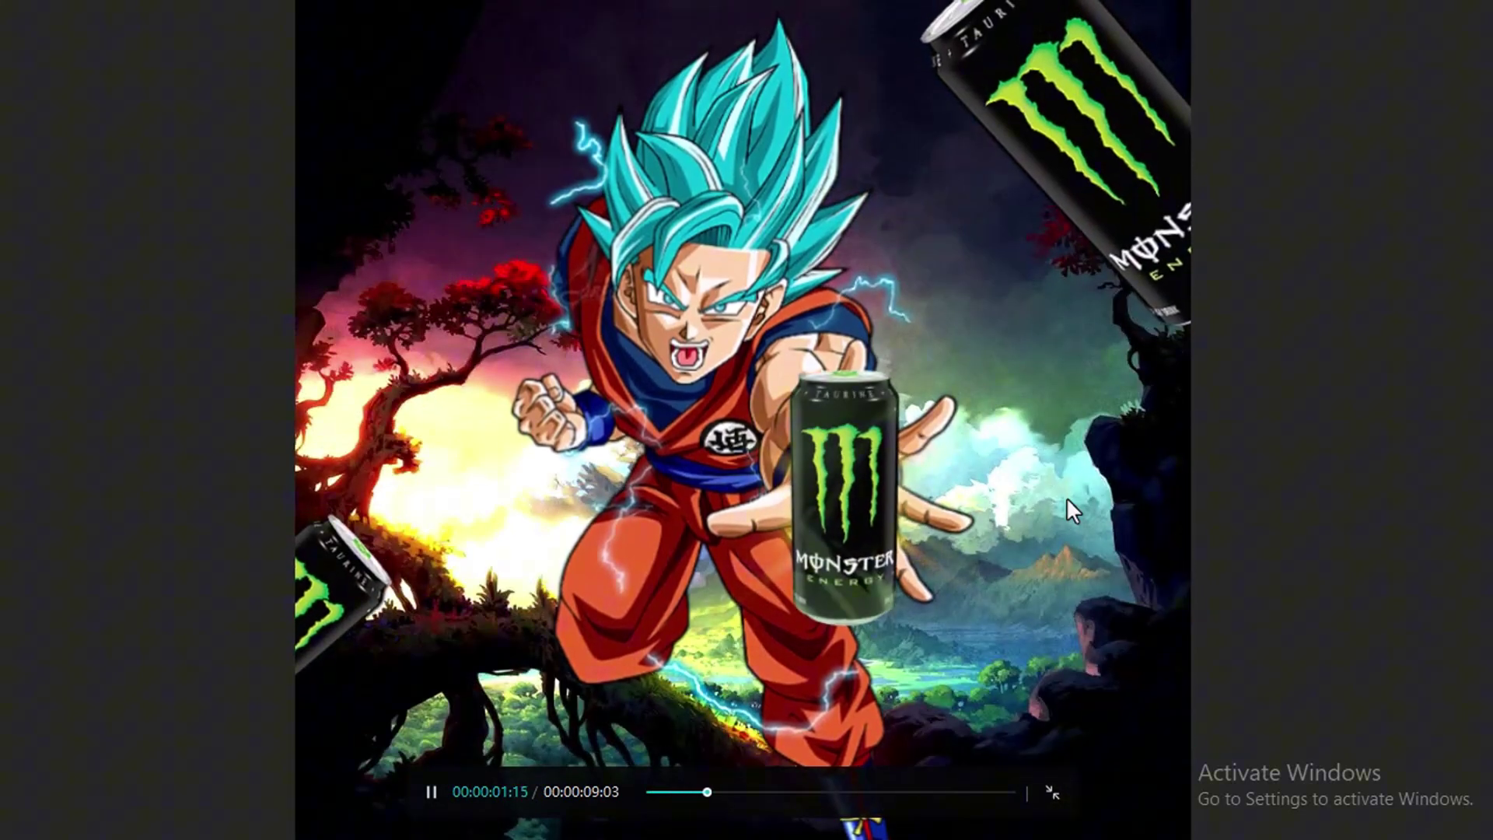
Step: Move the main-can clip to start at 00:03, right after the first can
key("Escape")
left_click(515, 545)
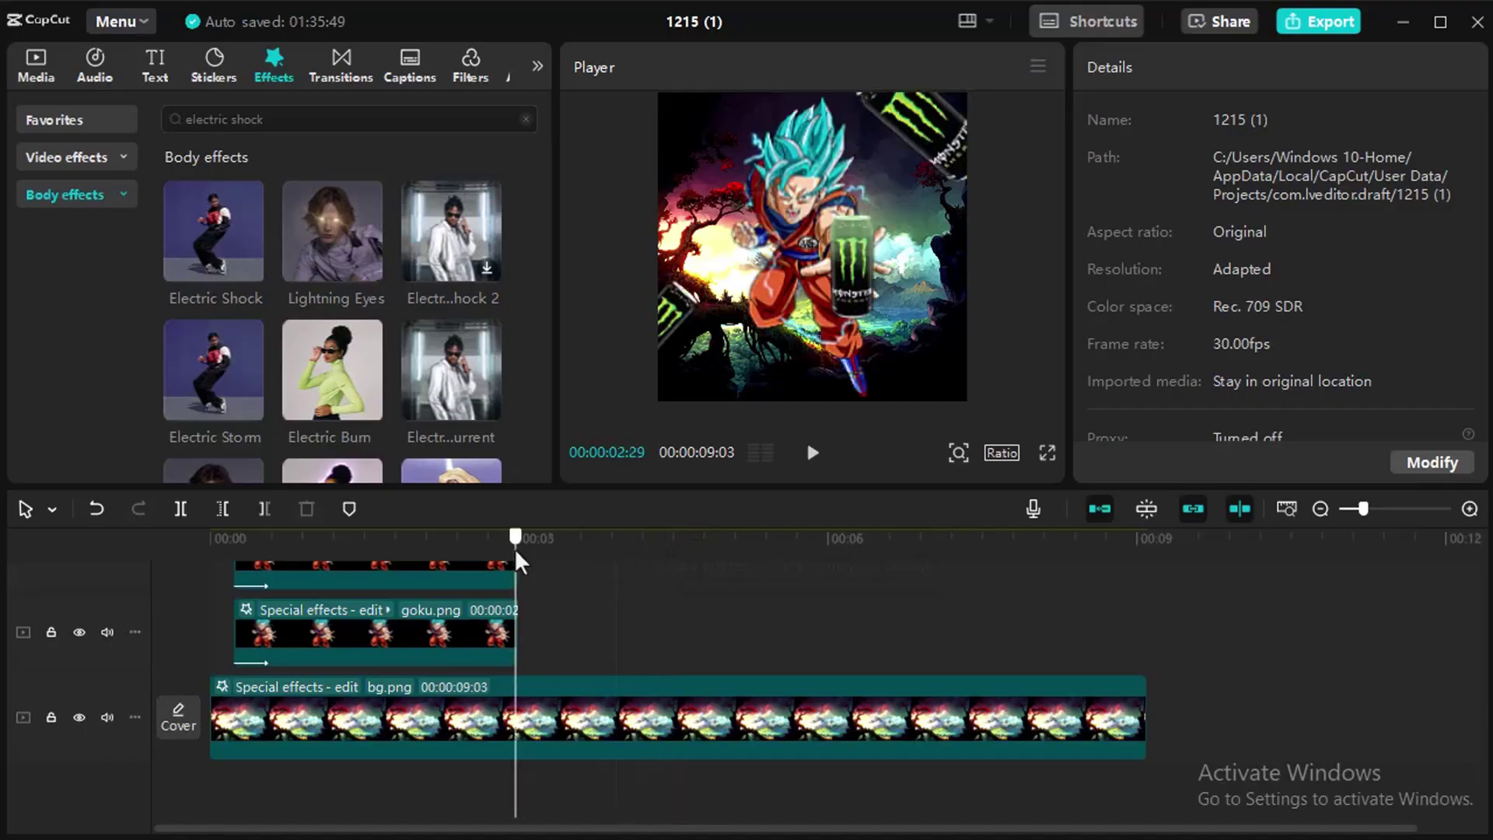
scroll(487, 610, "up", 2)
left_click(451, 622)
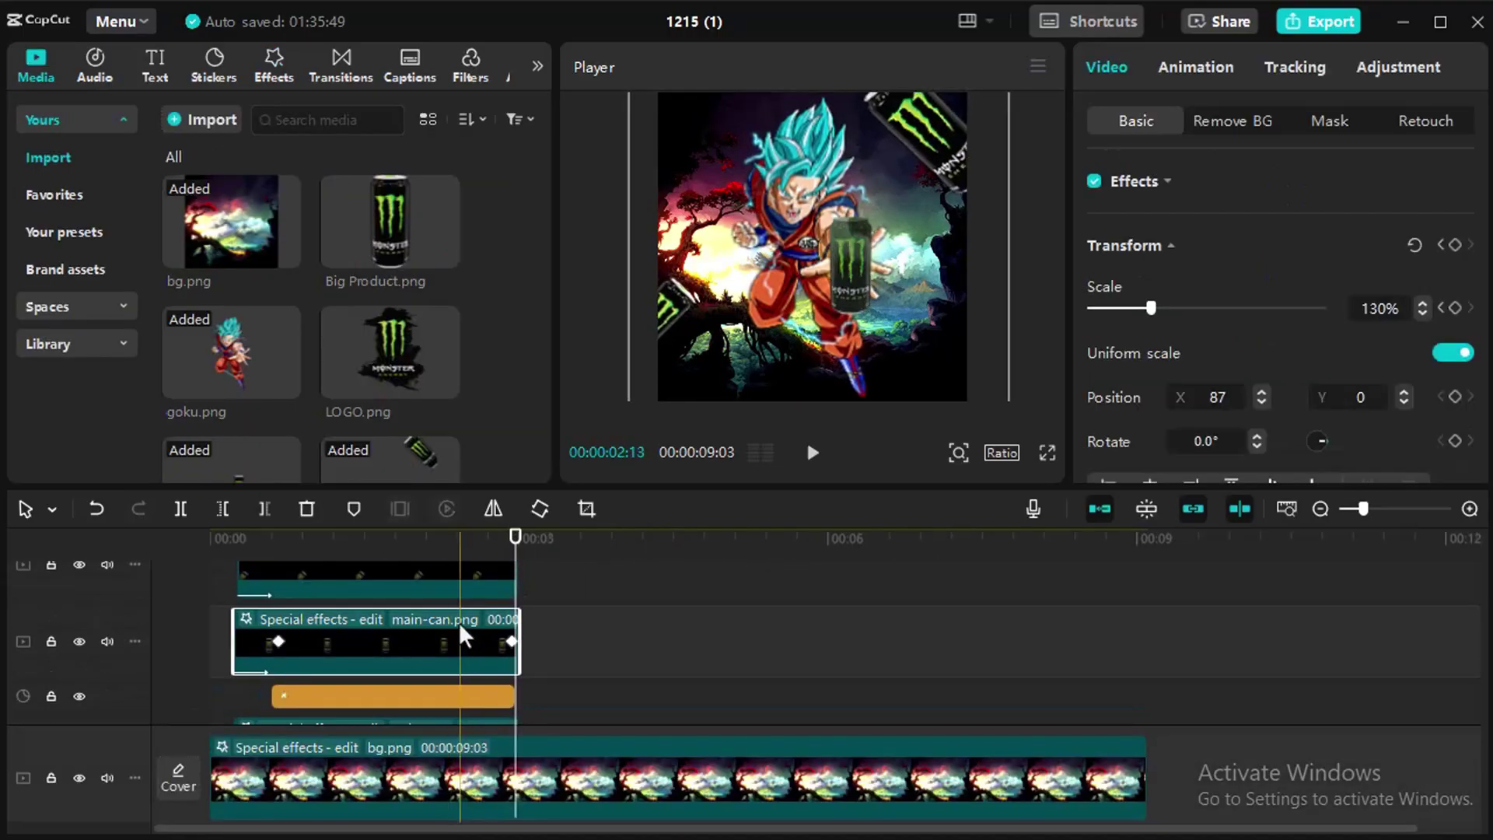
left_click_drag(456, 618, 523, 538)
Step: Review the Goku-to-can transition and set the can's In animation to None instead of Fade In
left_click(560, 583)
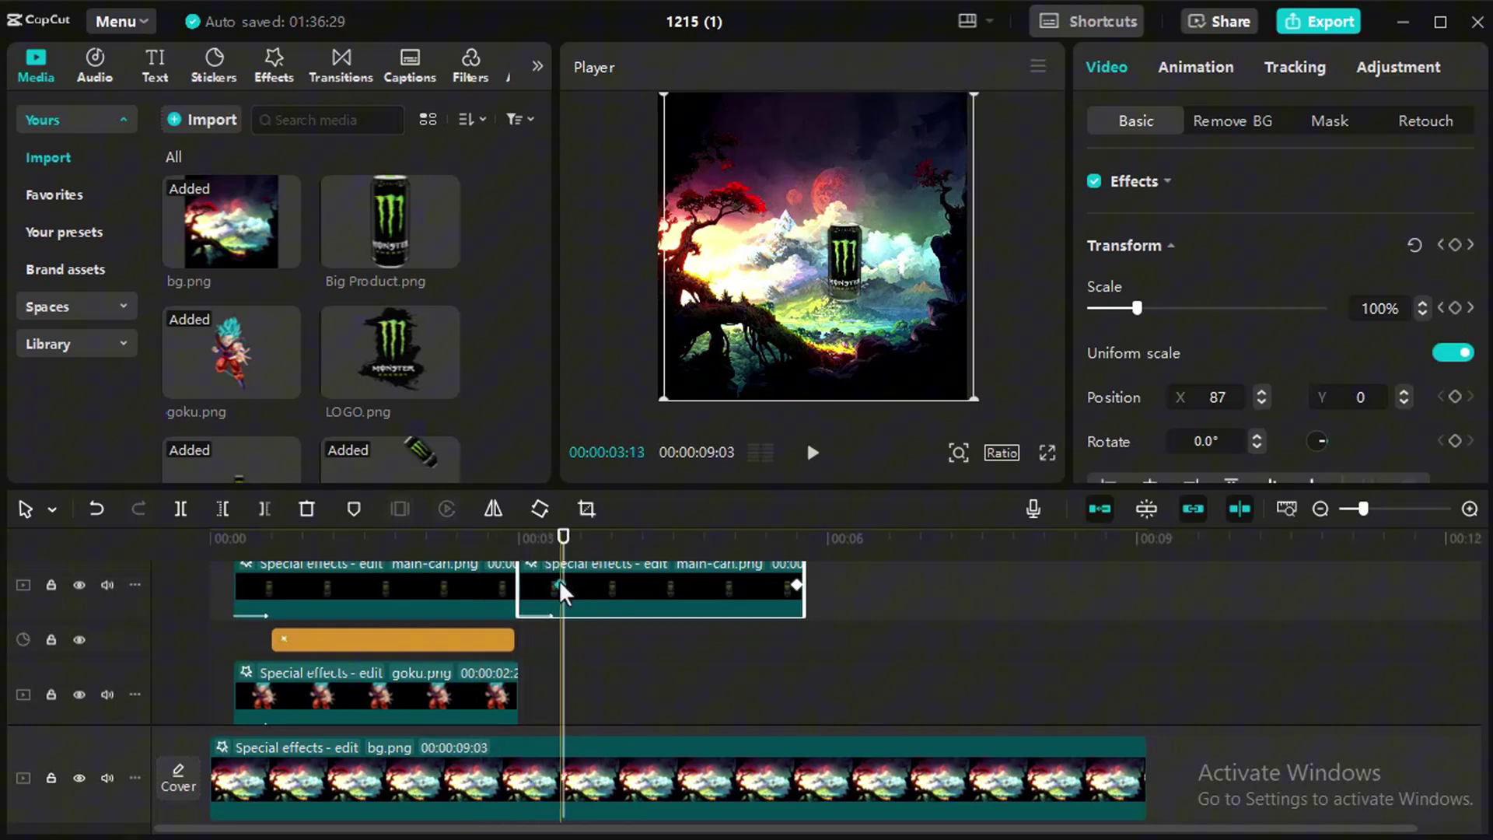
left_click(791, 587)
left_click_drag(809, 535, 518, 549)
left_click(1215, 70)
left_click(1096, 224)
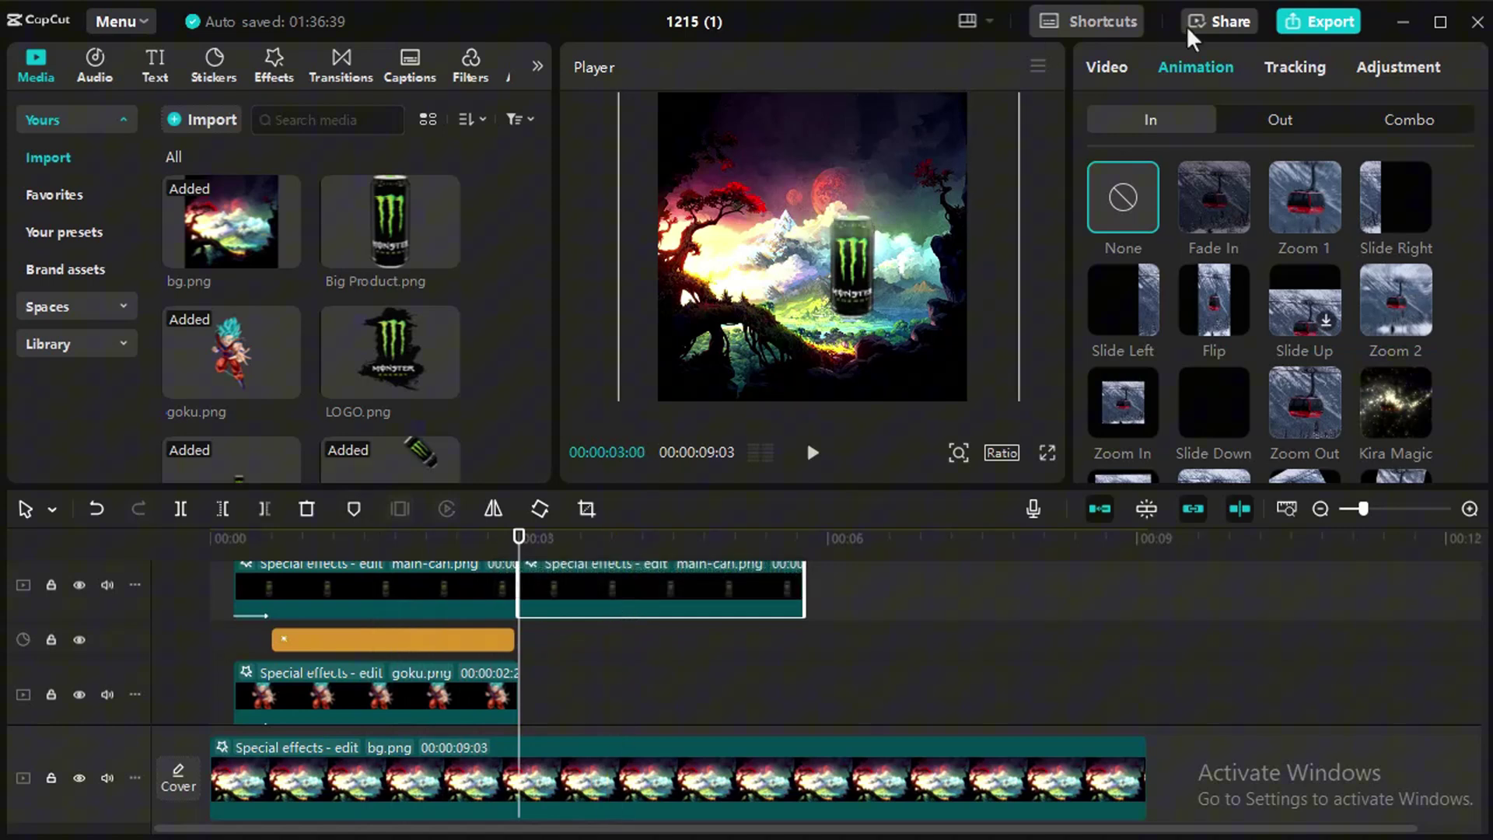
Step: At 00:02:29, move the Monster can up out of the frame in its transform settings
left_click(1106, 67)
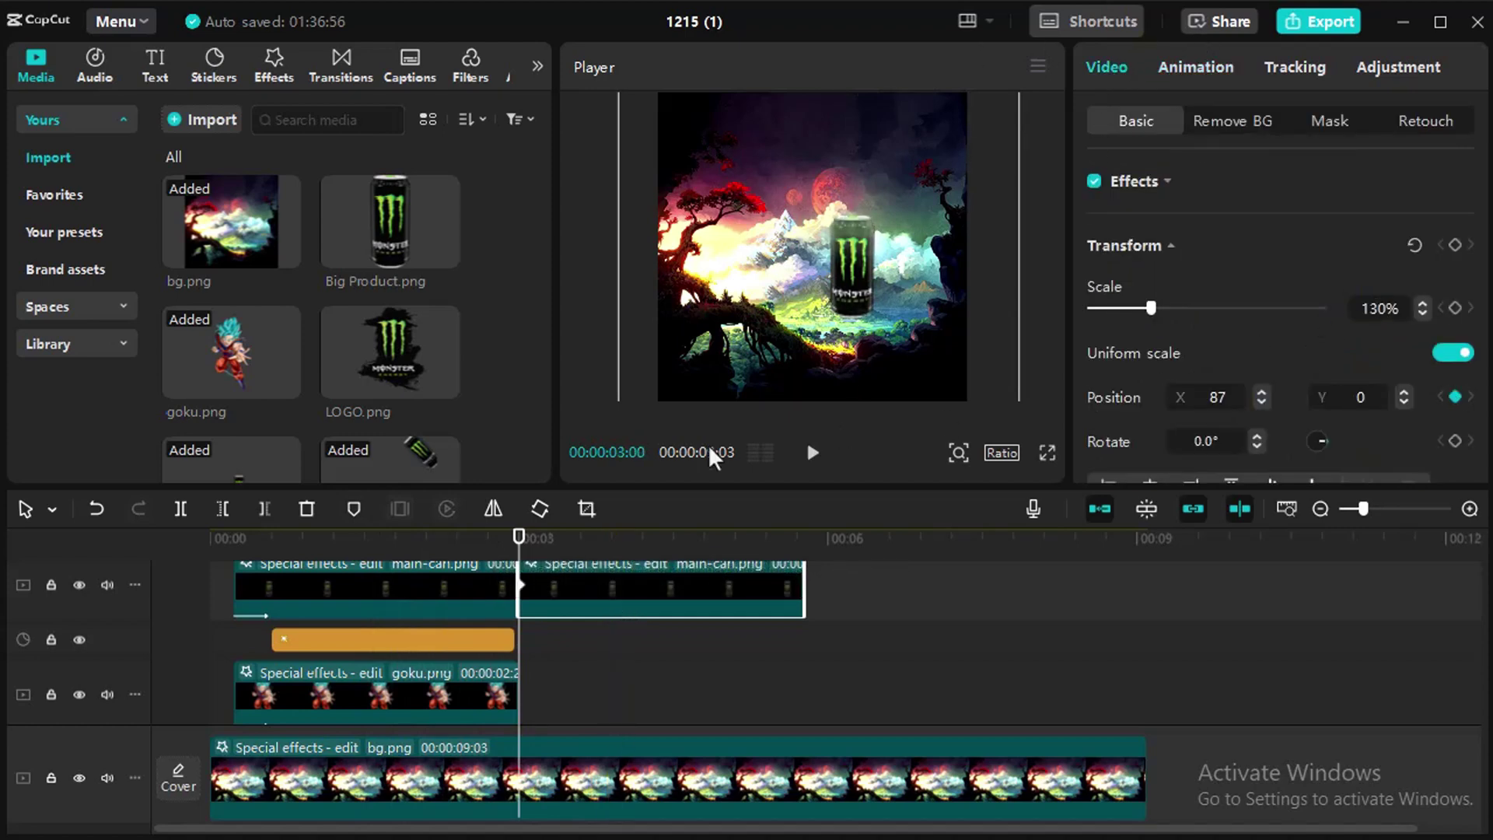
left_click_drag(519, 537, 561, 539)
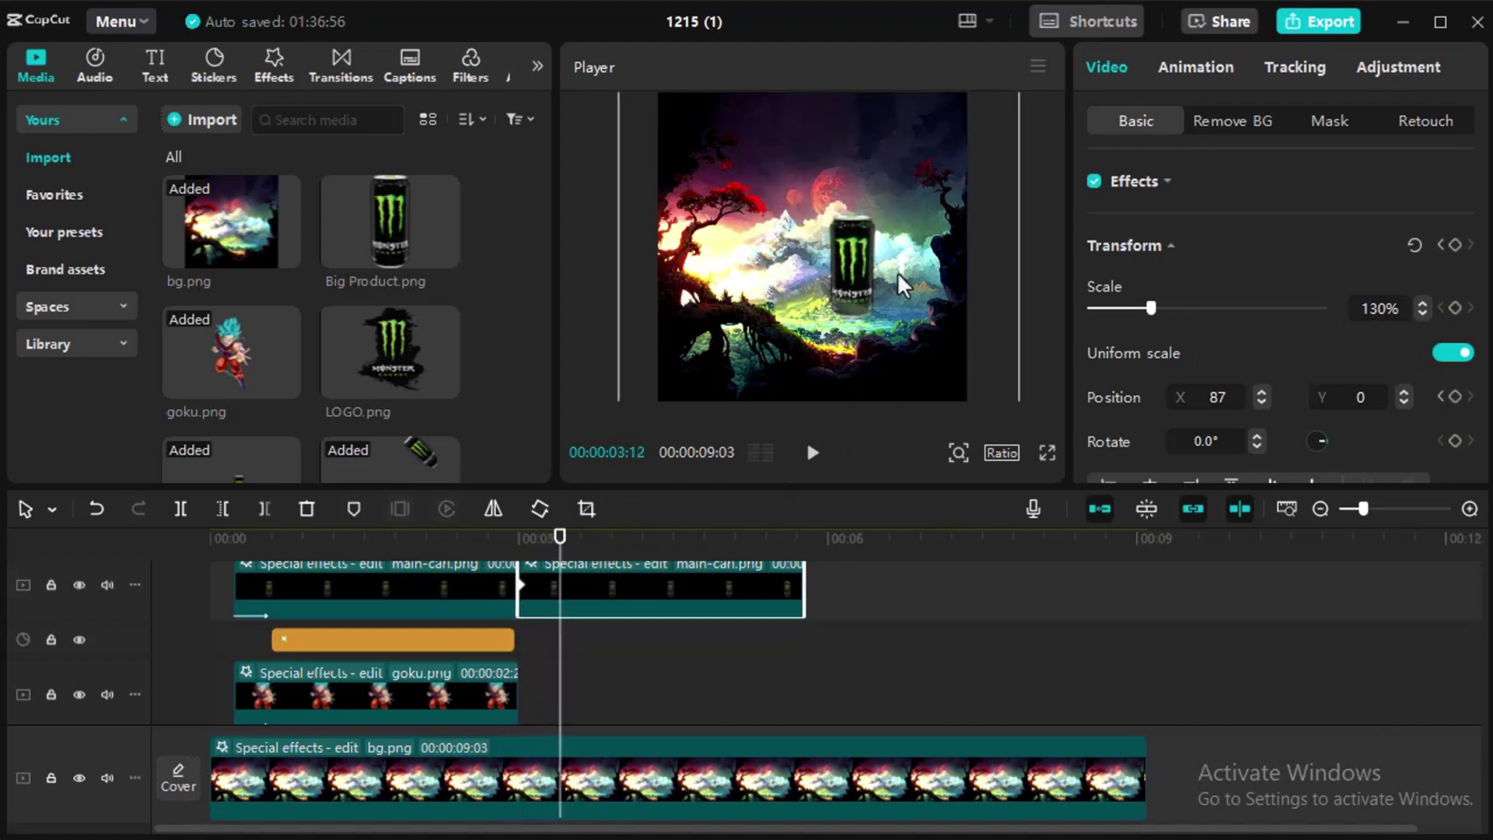
left_click_drag(870, 277, 813, 4)
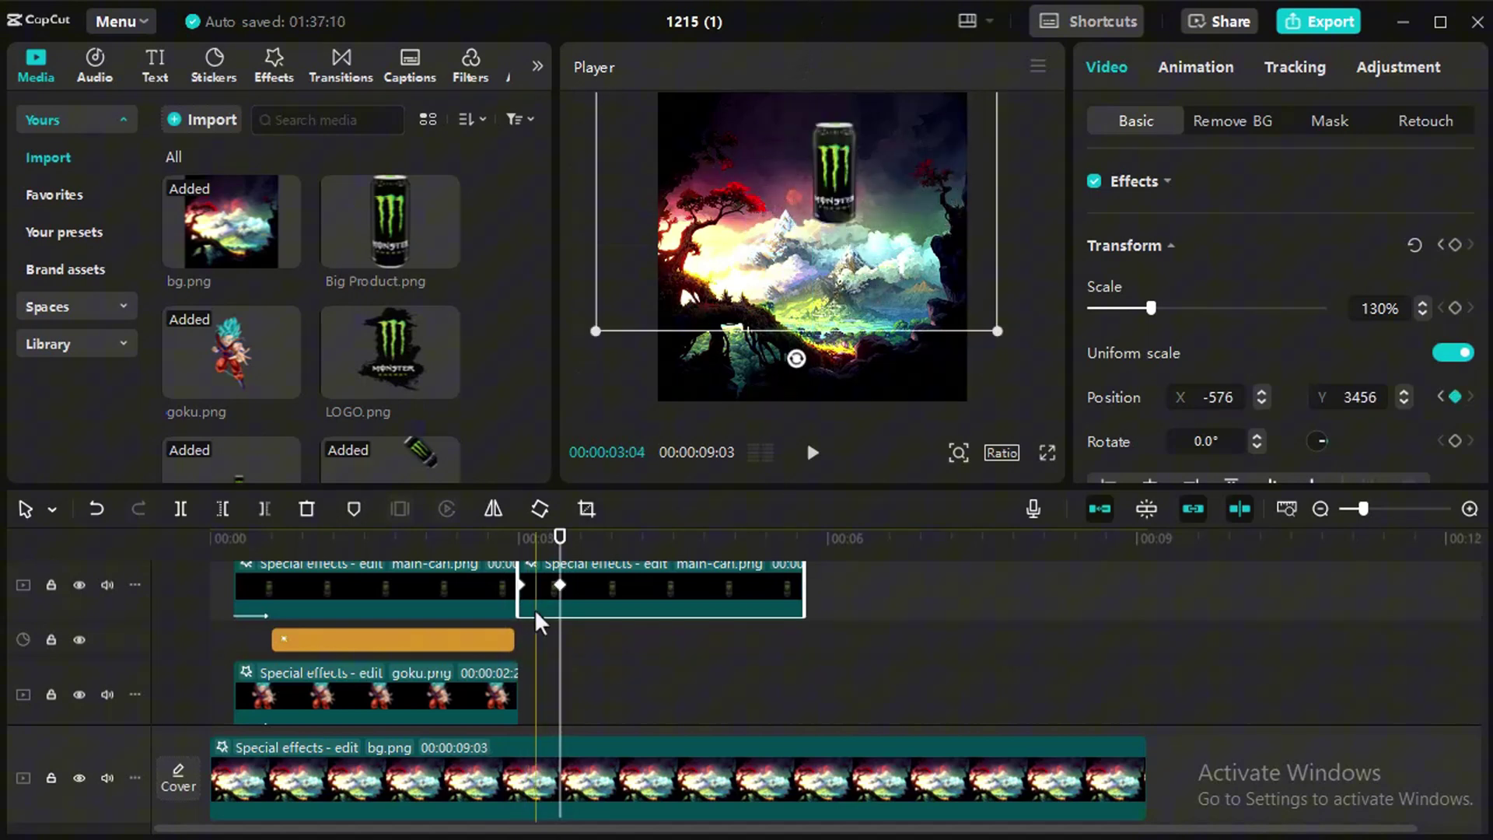
left_click(505, 538)
left_click(470, 547)
Step: Play the can's entrance and trim the second main-can clip at the playhead
left_click(531, 651)
left_click(480, 548)
key("space")
key("space")
left_click_drag(593, 555, 523, 548)
left_click(649, 597)
left_click(264, 509)
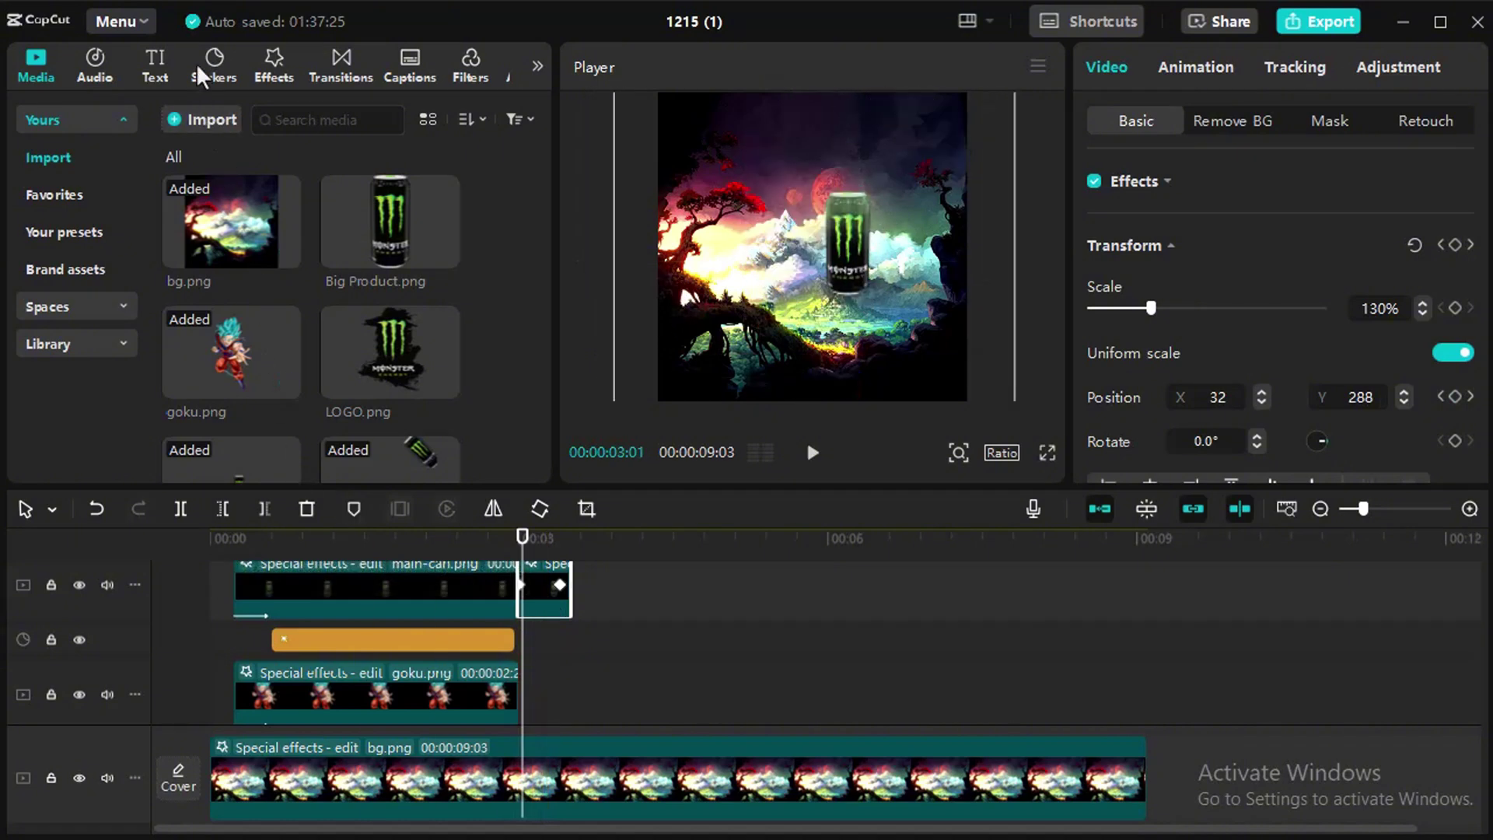
Step: Search video effects for motion blur and drop Motion Blur over the can's closing piece
left_click(274, 65)
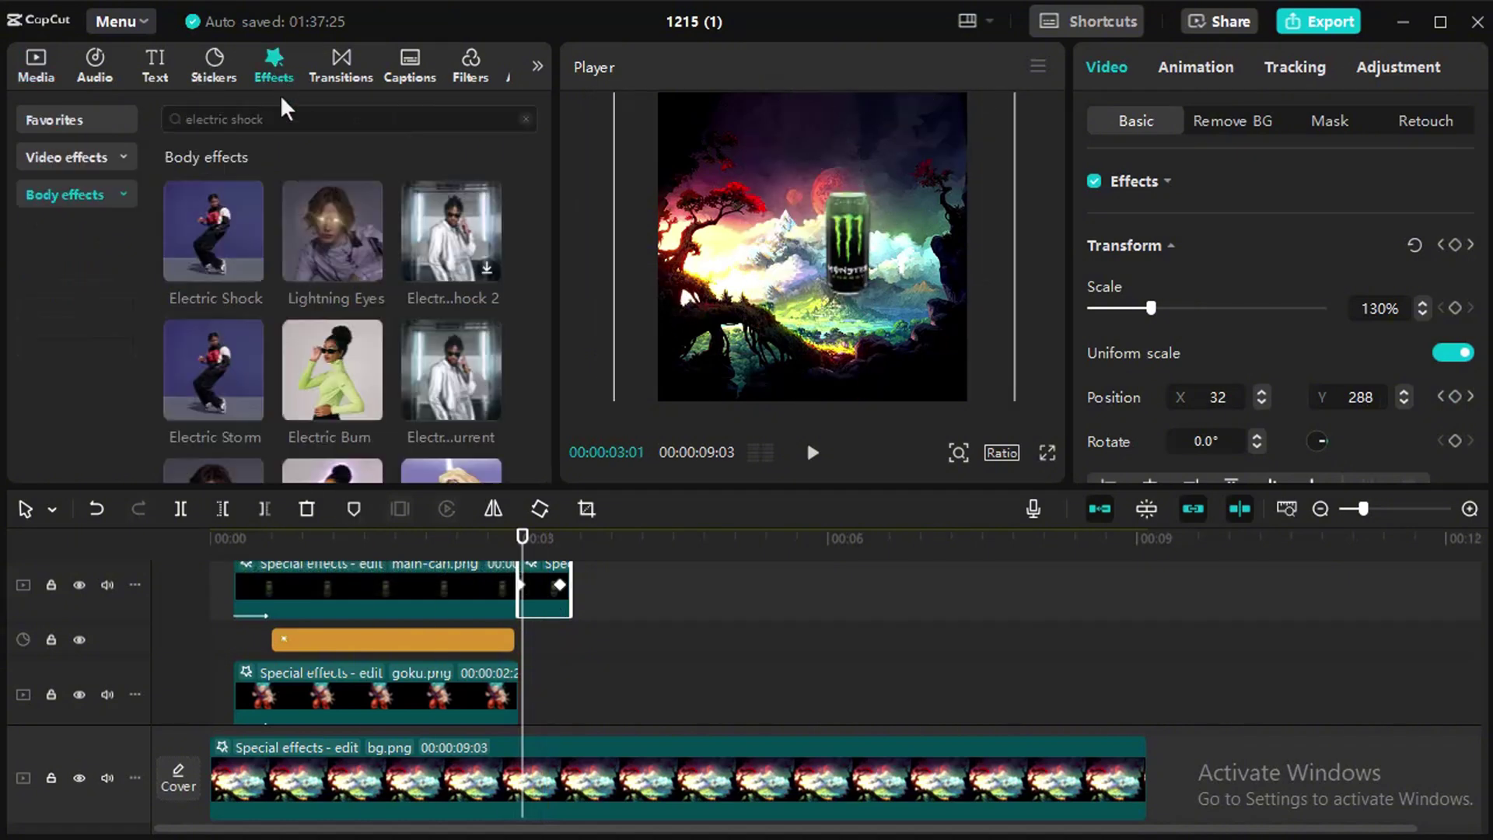
left_click(68, 166)
left_click(236, 118)
type("motion blur")
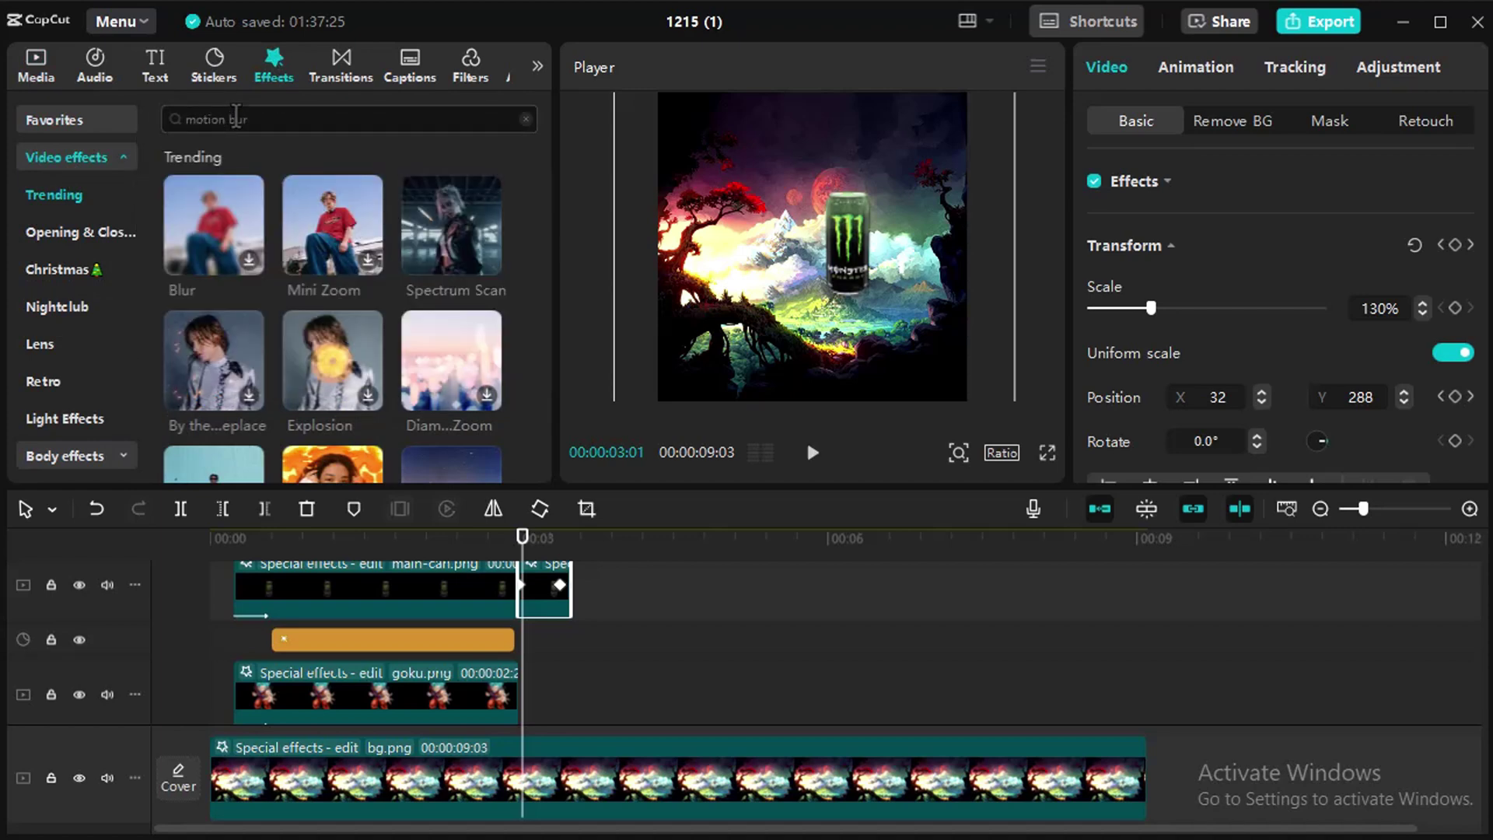
key("Return")
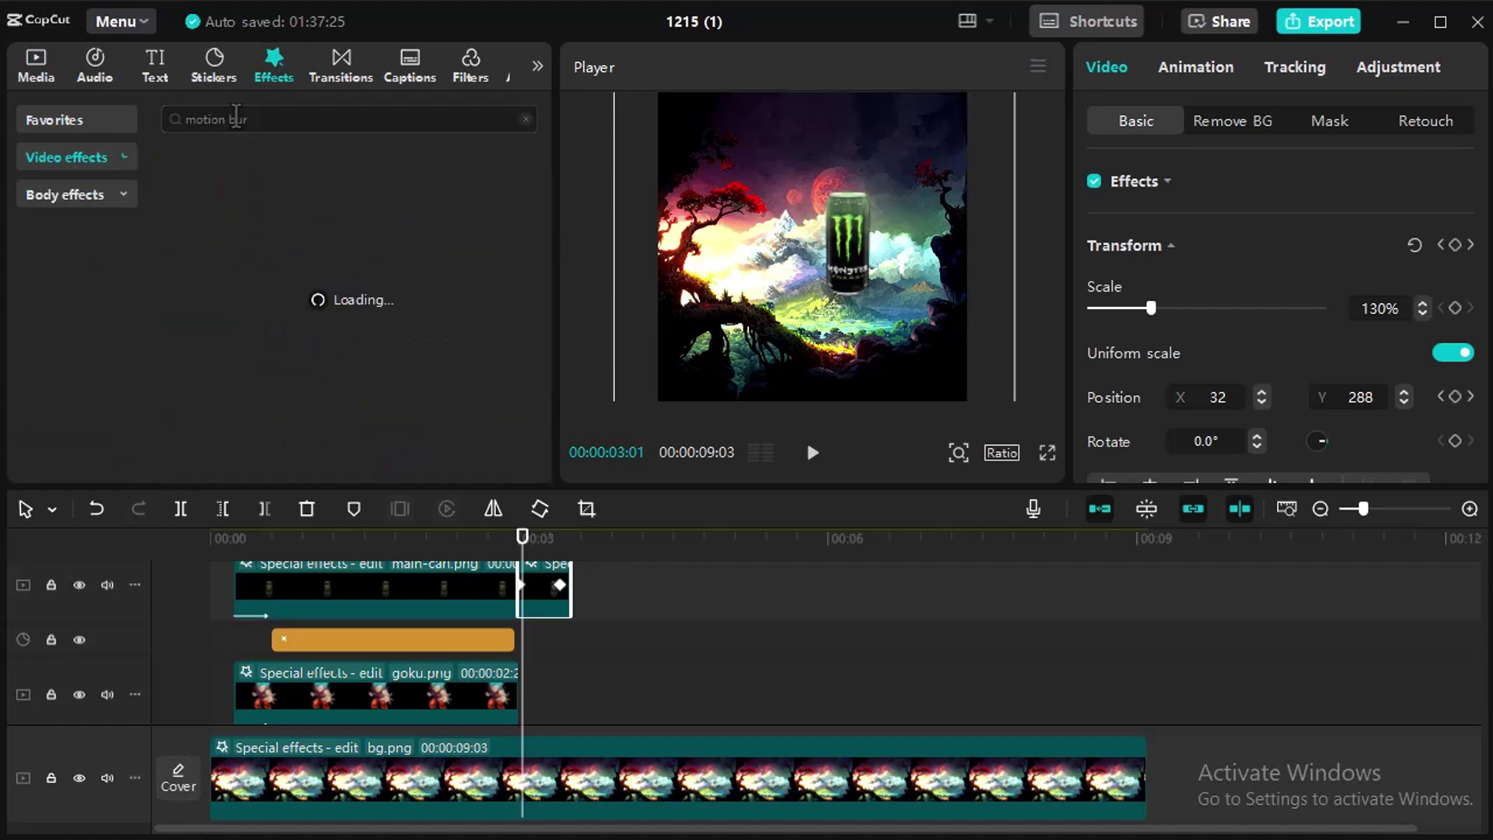
left_click_drag(214, 231, 529, 583)
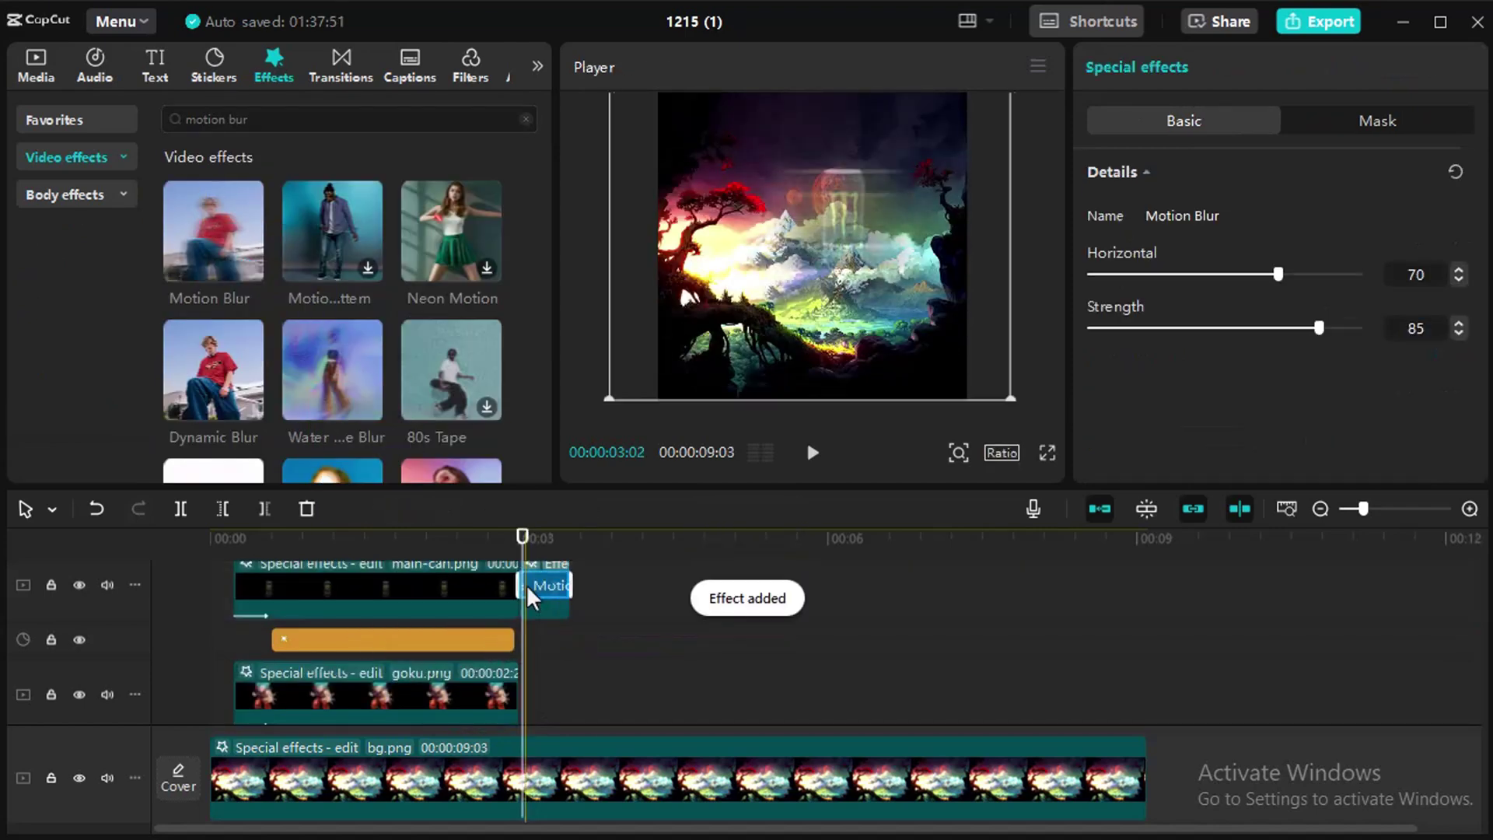
Step: Set Motion Blur to Horizontal 51 and Strength 50, then play it back from the Goku shot
left_click_drag(1272, 275, 1228, 273)
left_click_drag(1308, 330, 1140, 315)
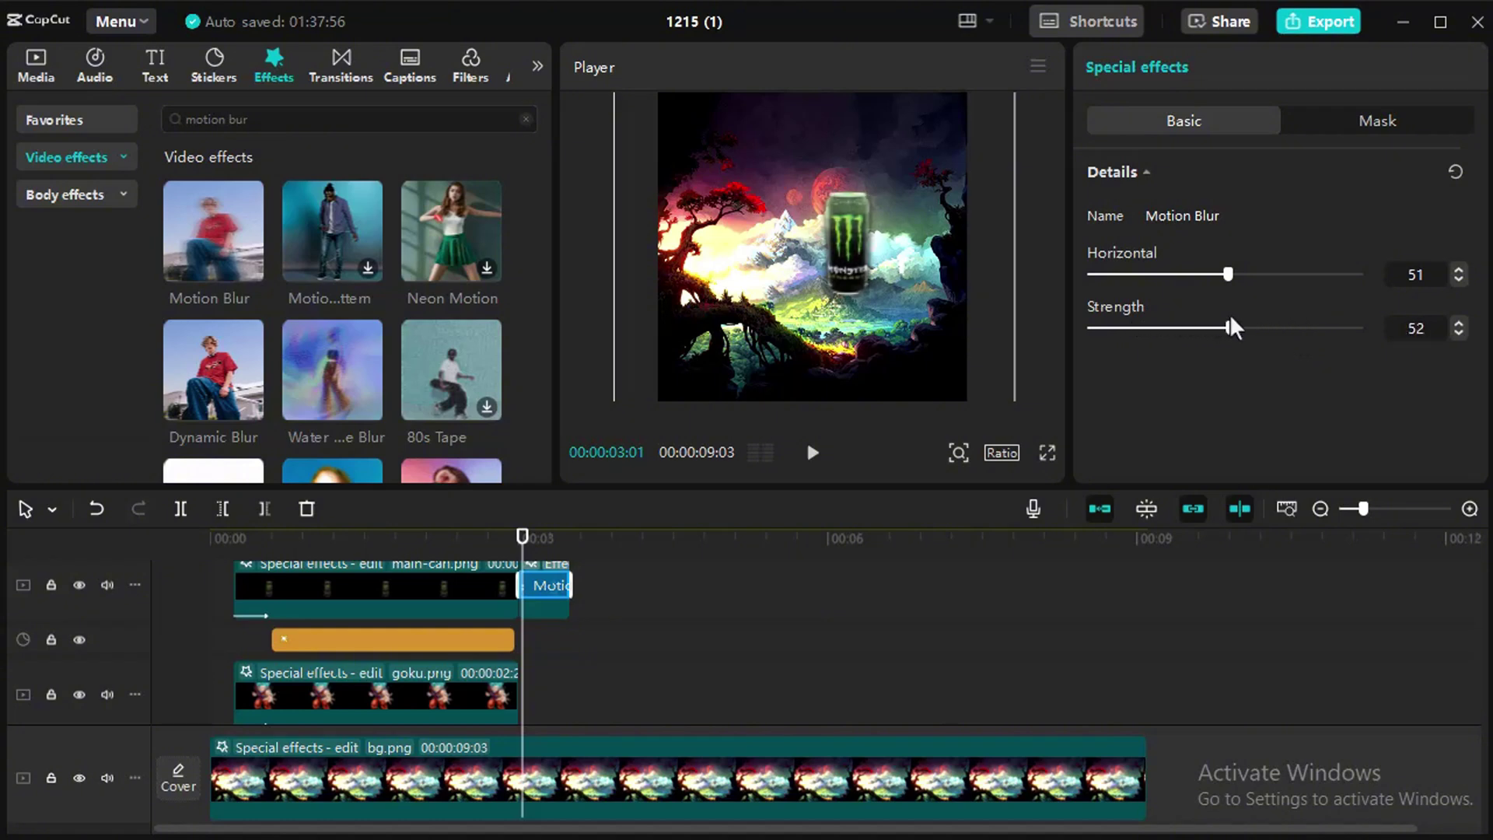
left_click(1453, 333)
left_click(1454, 333)
left_click_drag(515, 527, 472, 527)
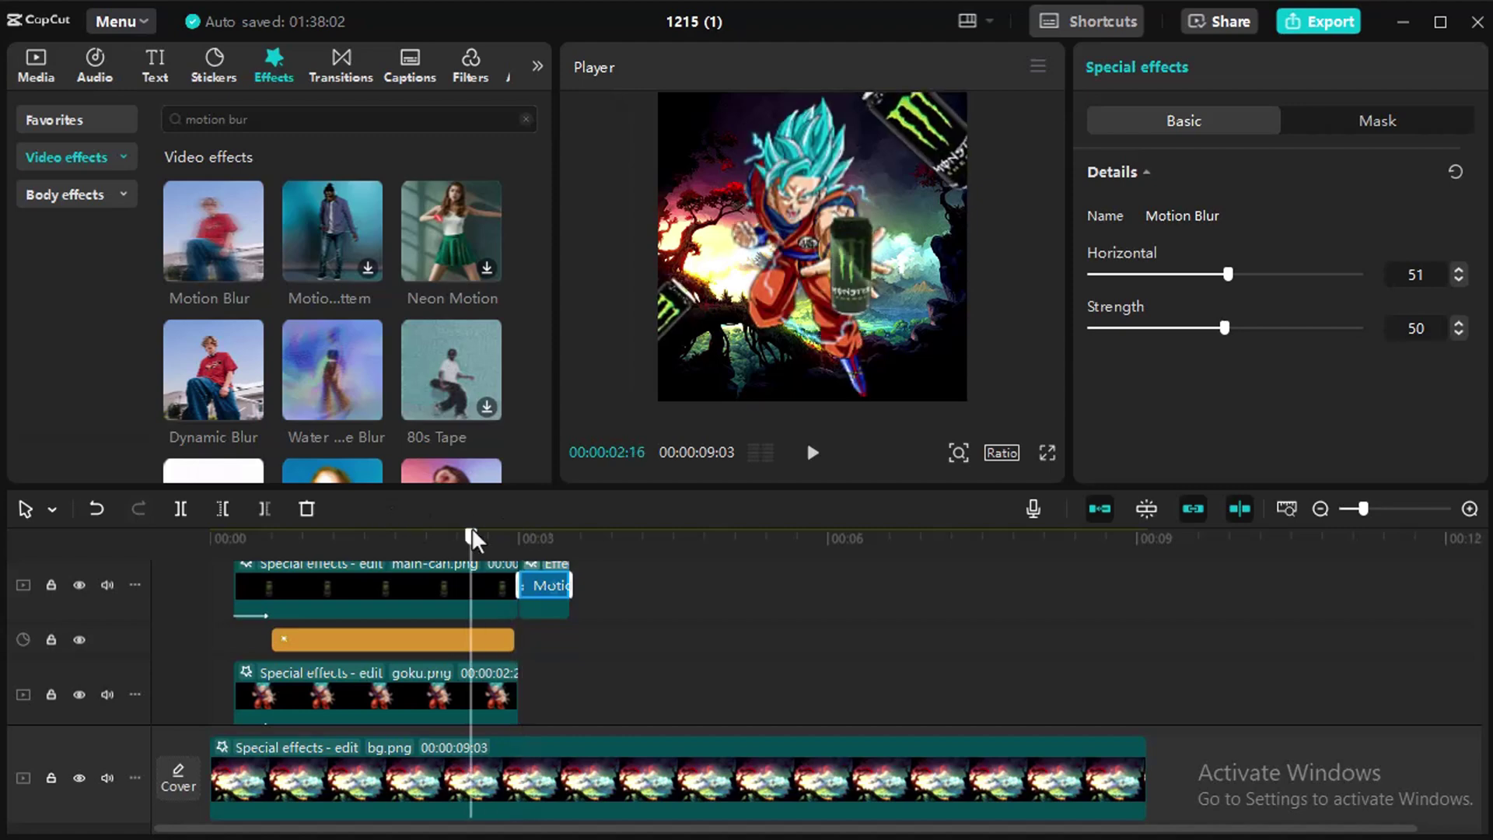
key("space")
key("space")
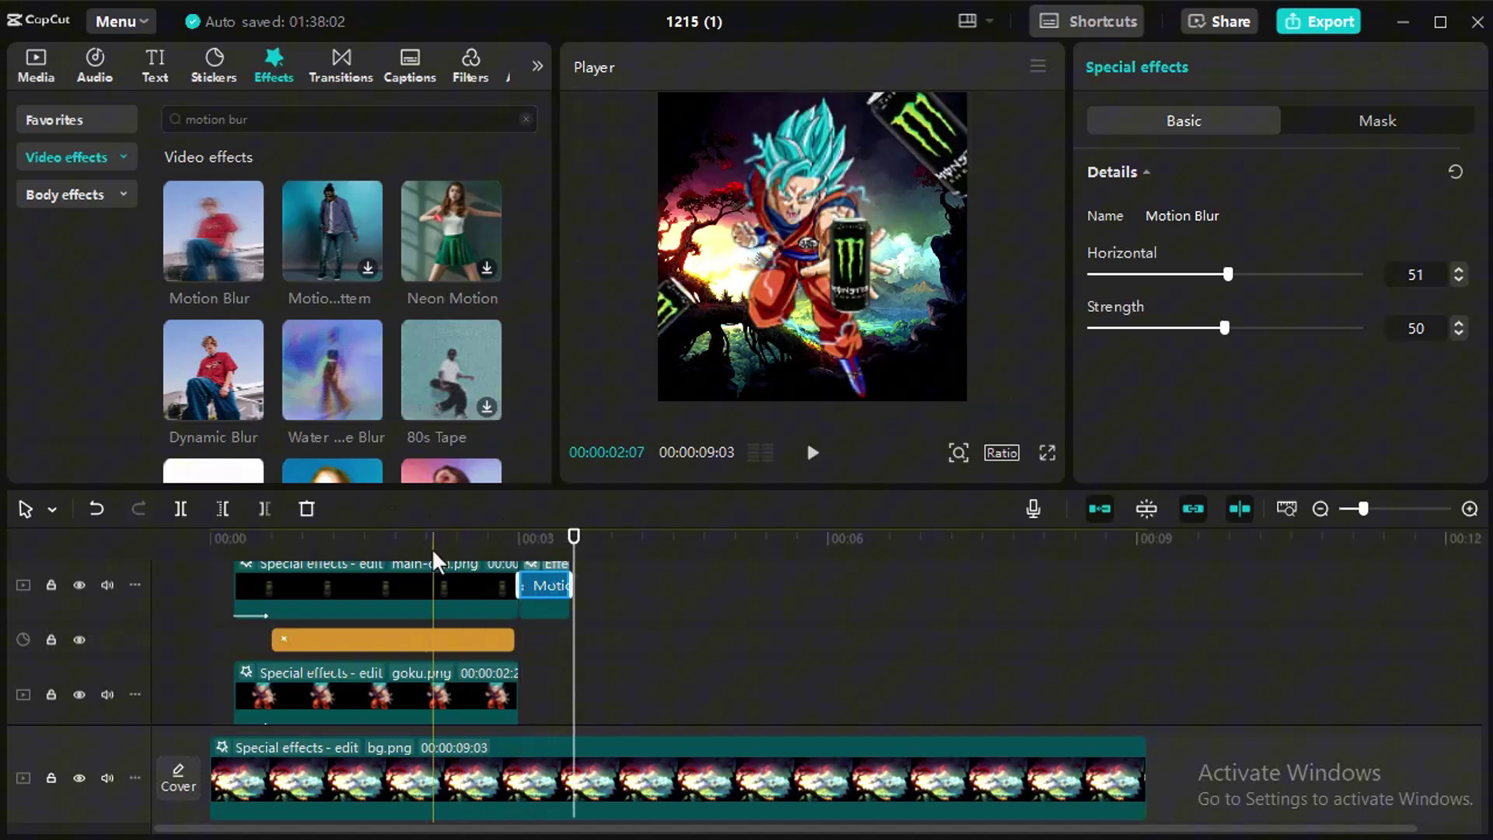
left_click(424, 549)
left_click(218, 633)
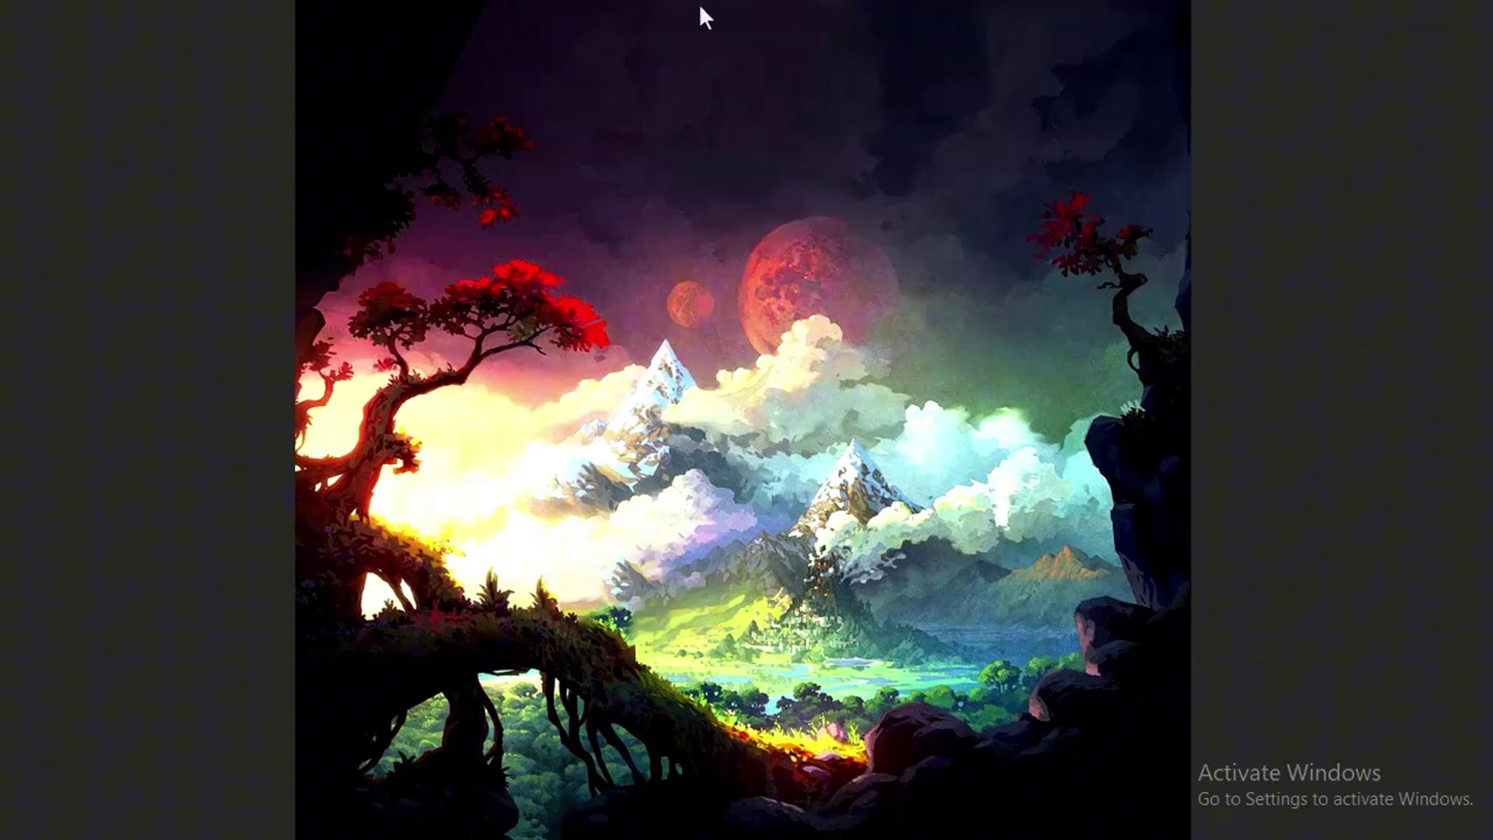
key("Escape")
left_click_drag(598, 549, 557, 549)
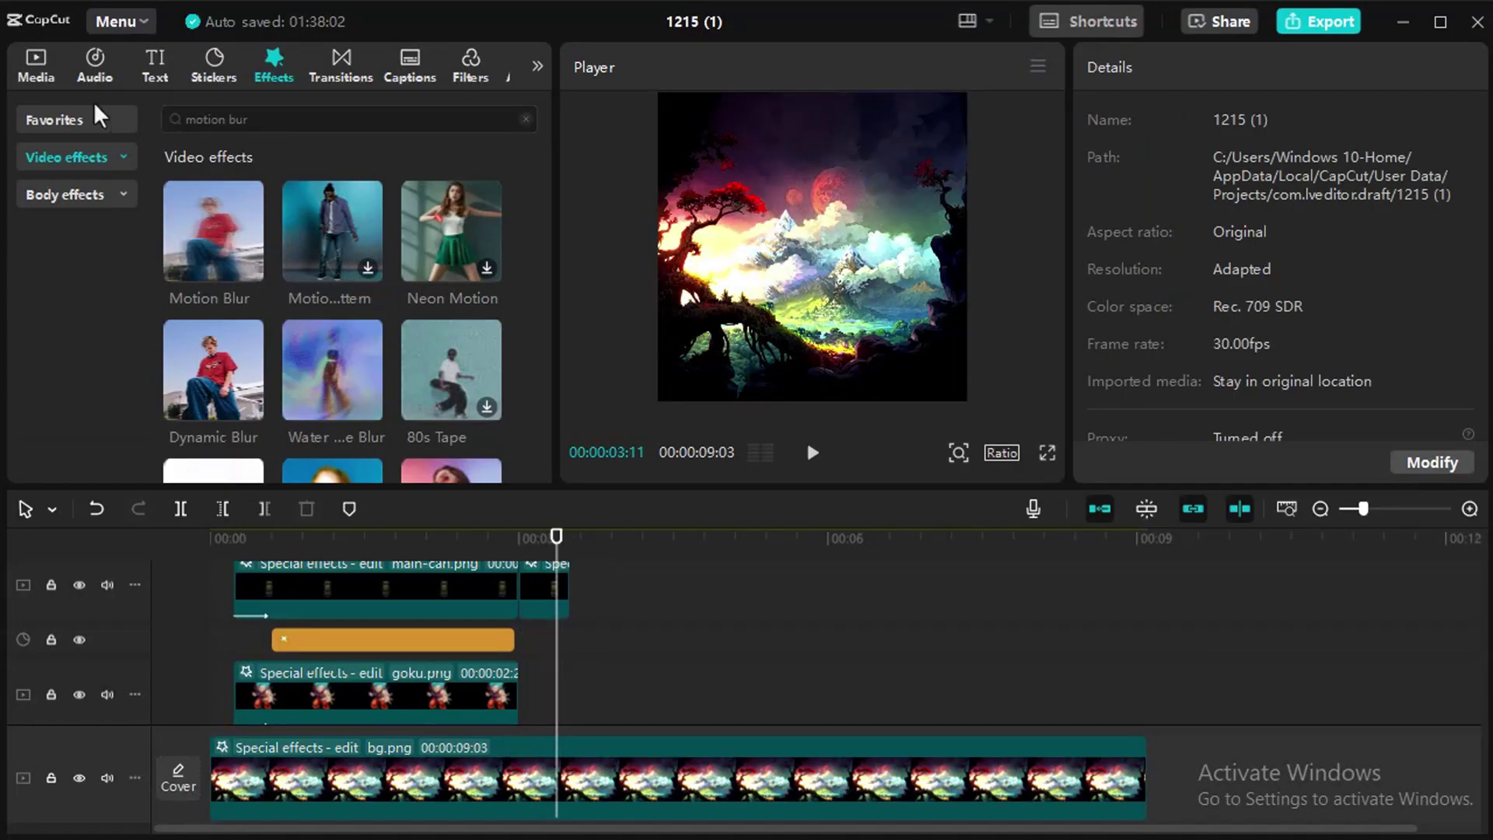
Step: Place Big Product.png on the timeline after the main can and scale it to 80%
left_click(36, 78)
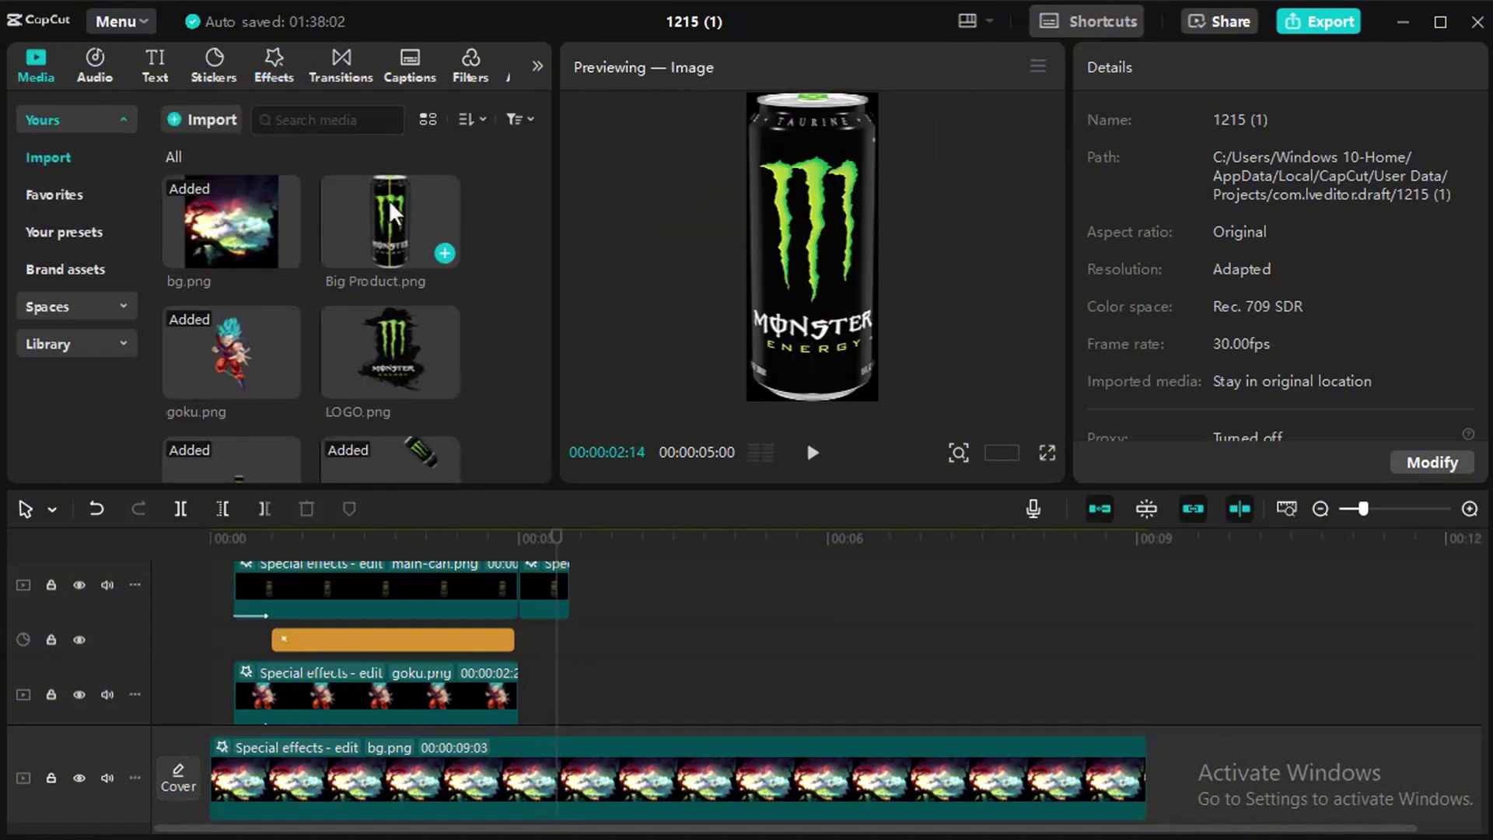
left_click_drag(389, 202, 614, 624)
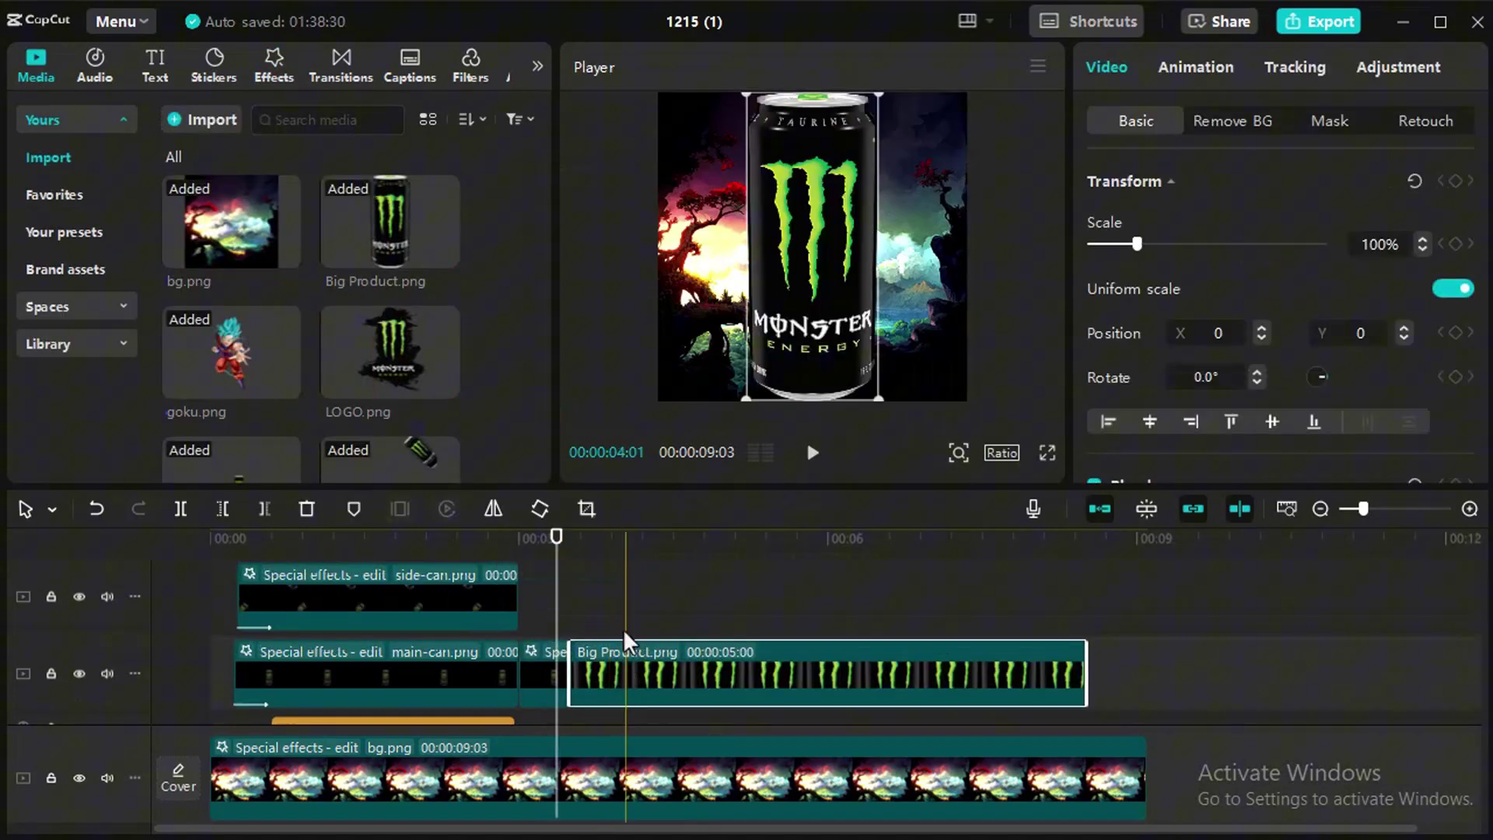
left_click(561, 549)
left_click_drag(619, 712, 630, 684)
left_click(572, 562)
left_click_drag(877, 395, 853, 362)
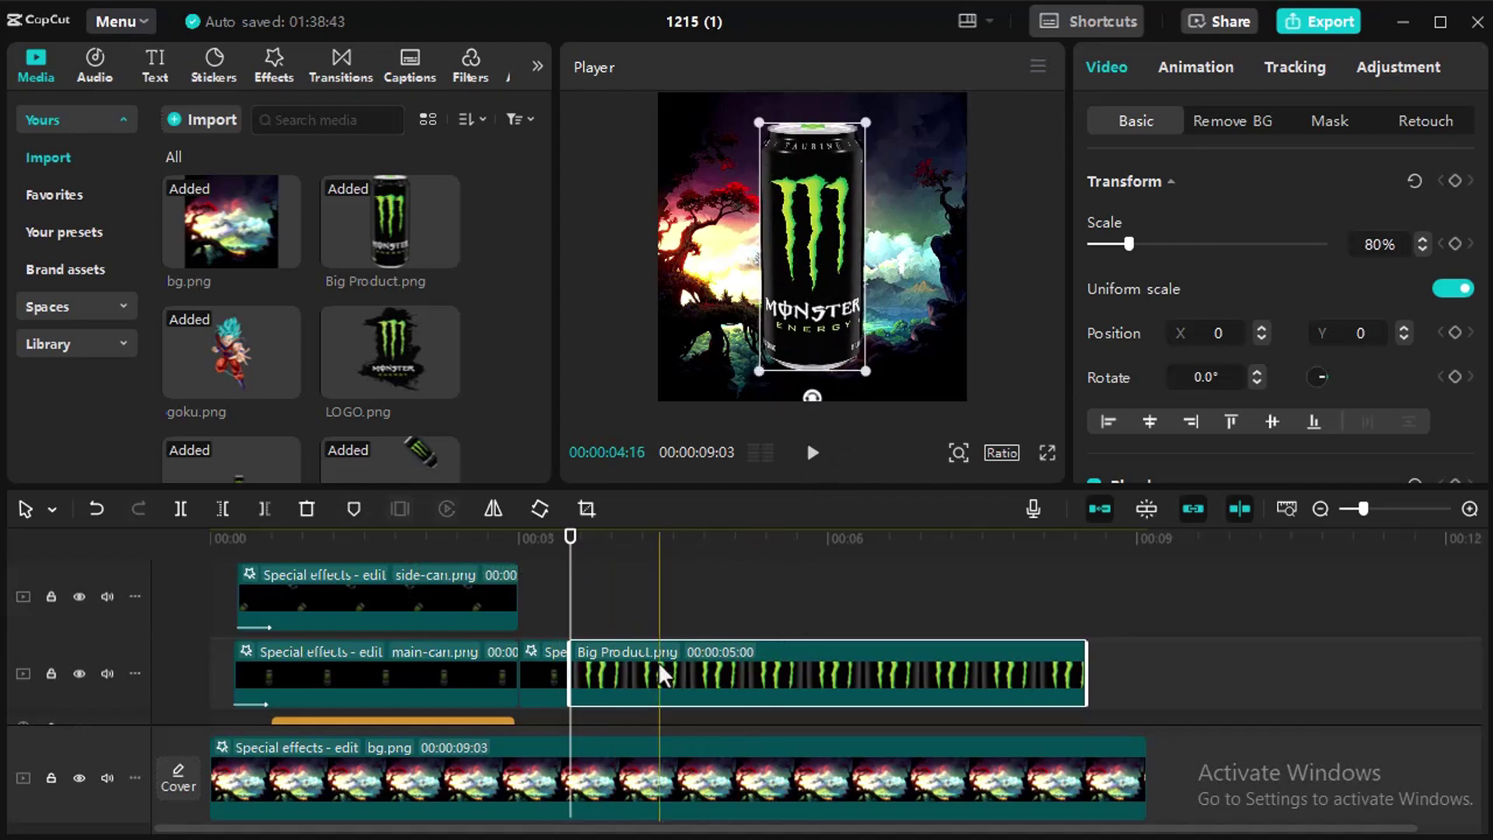
Step: Keyframe the big can above the frame at its first frame, then back to centre a few frames later
left_click_drag(576, 569, 568, 563)
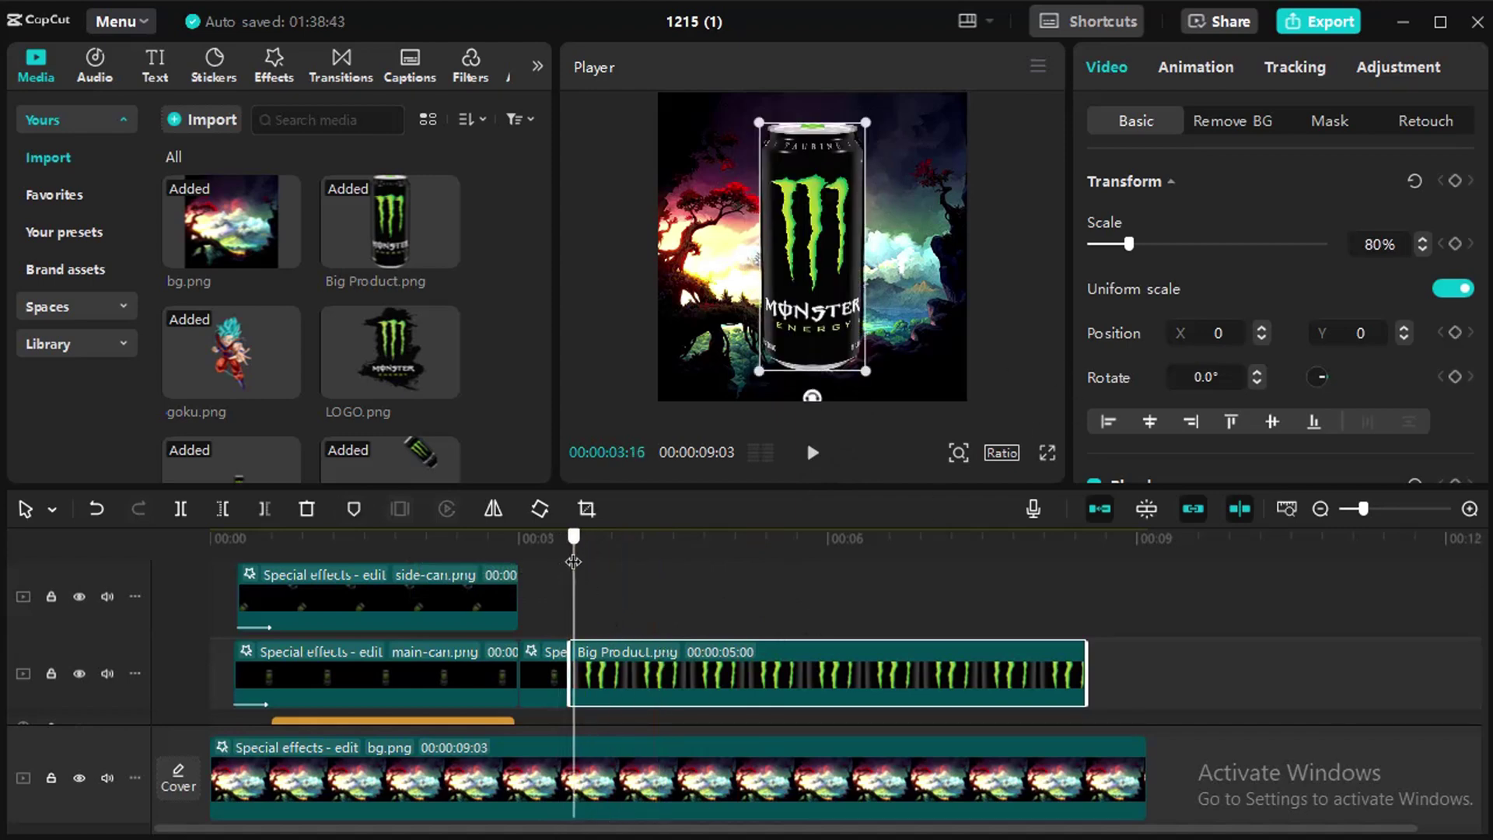
left_click_drag(570, 560, 571, 560)
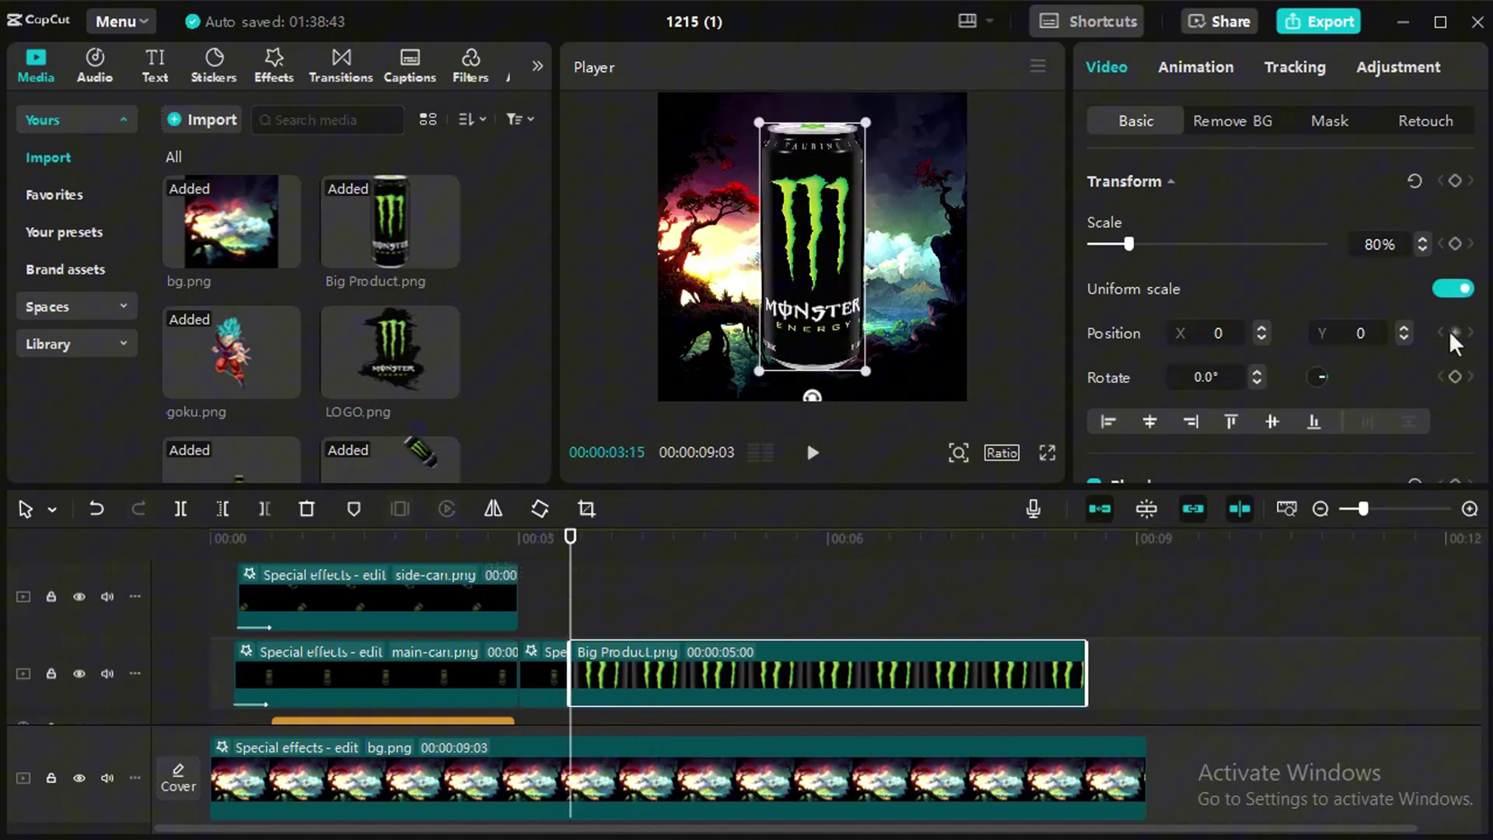
left_click_drag(833, 300, 814, 137)
left_click_drag(823, 51, 796, 109)
left_click_drag(570, 538, 581, 547)
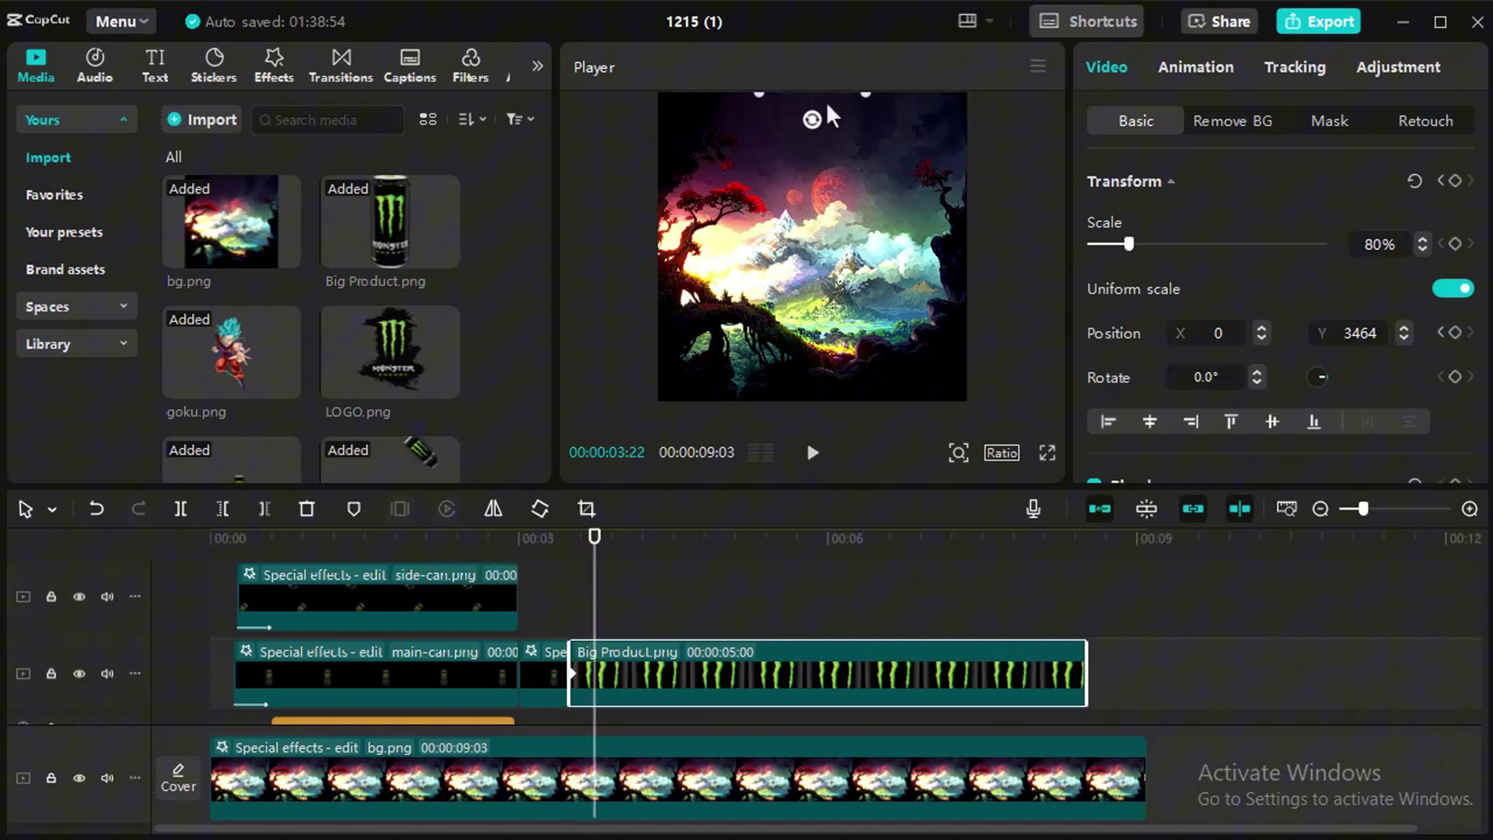
scroll(805, 208, "down", 2)
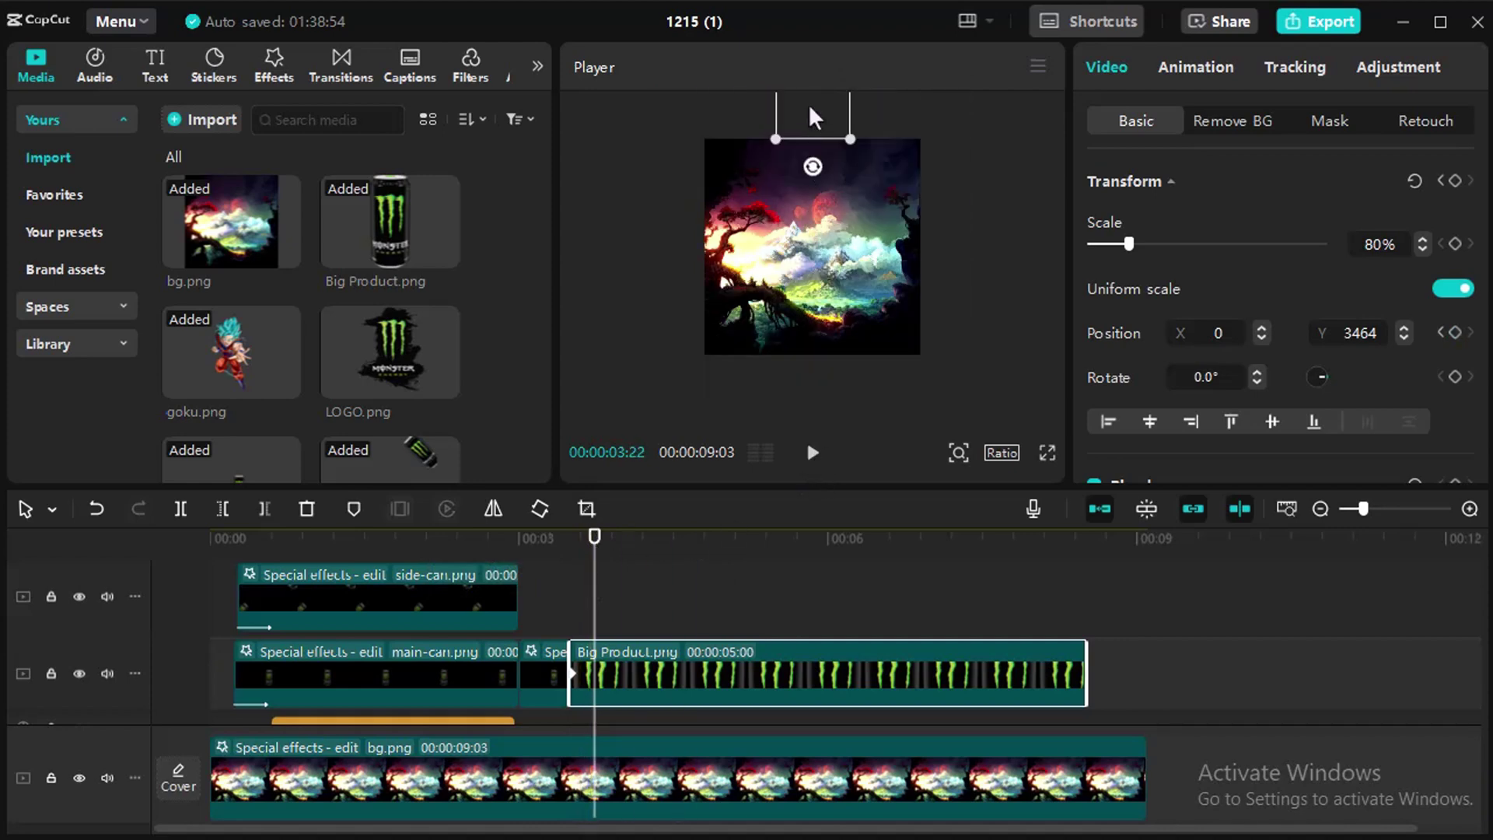
left_click_drag(809, 104, 828, 310)
Step: Review the big can dropping in from the Goku shot to its landing frame
left_click(571, 581)
left_click(566, 597)
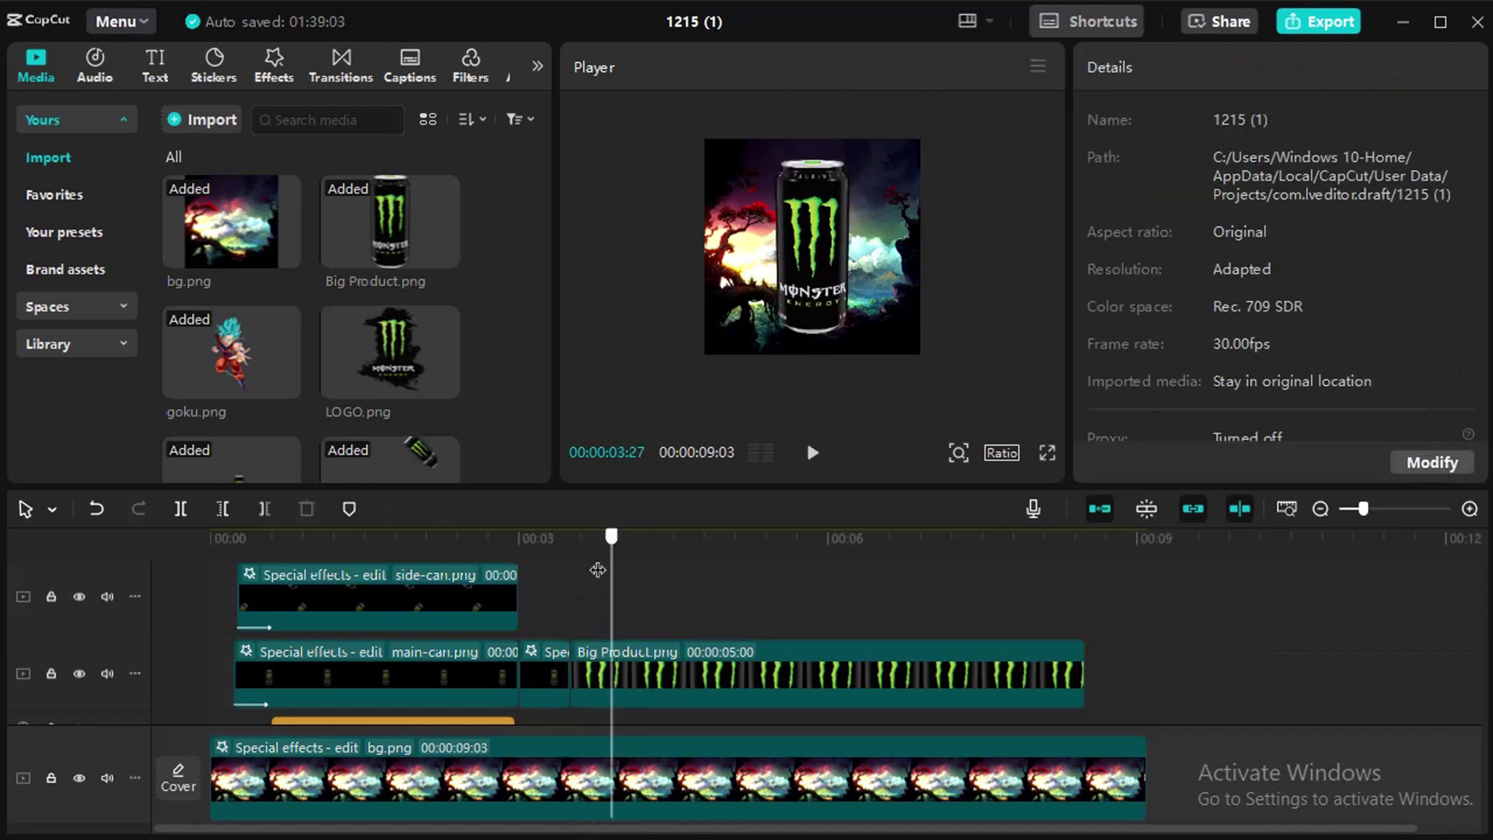
left_click(537, 577)
left_click_drag(537, 577, 511, 571)
left_click_drag(622, 548, 574, 558)
left_click(654, 674)
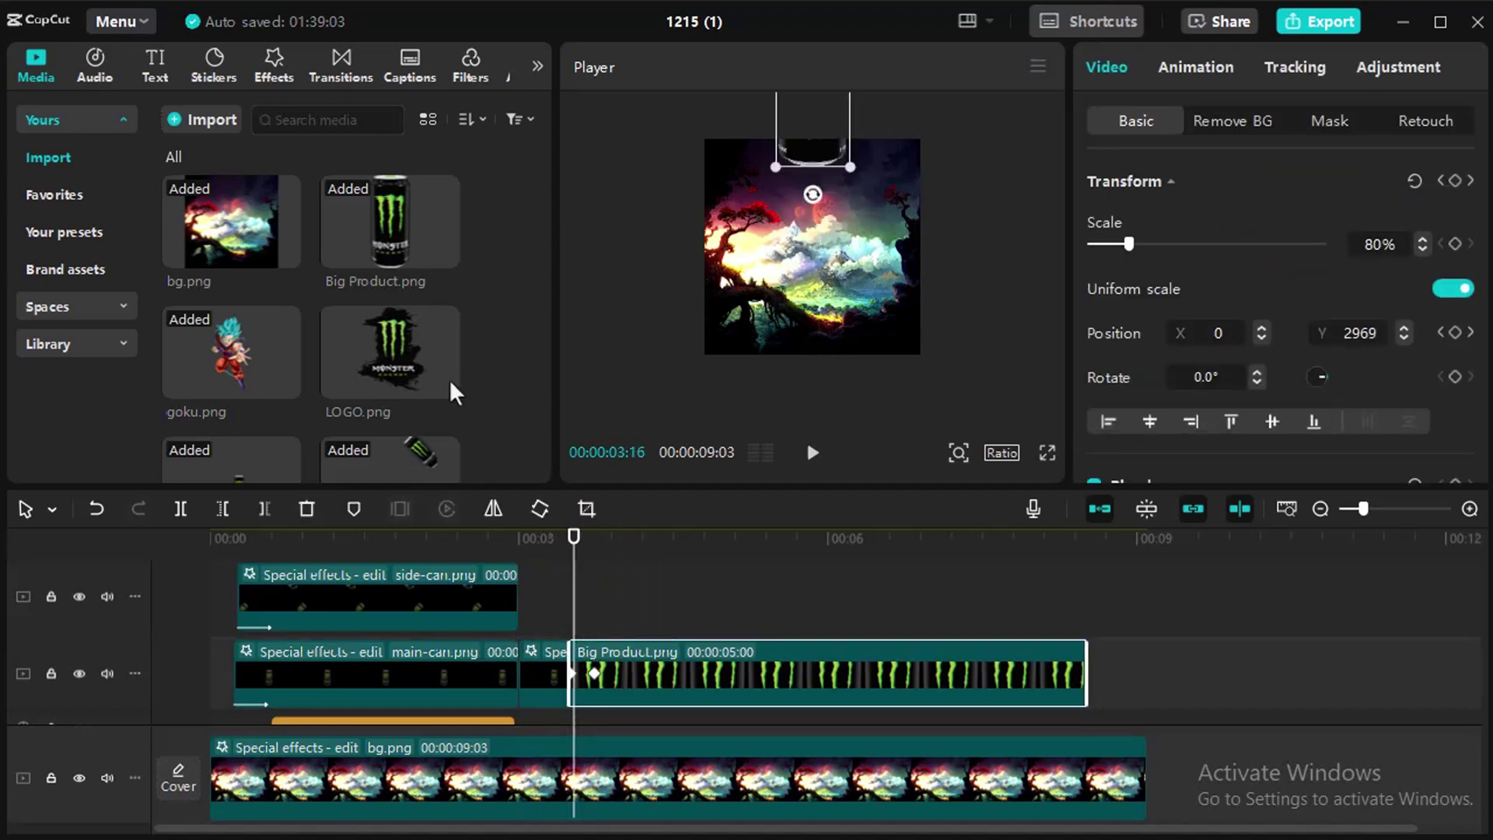
Step: Add Motion Blur to the Big Product clip, trimmed to its opening frames, at Horizontal 70 and Strength 85
left_click(268, 67)
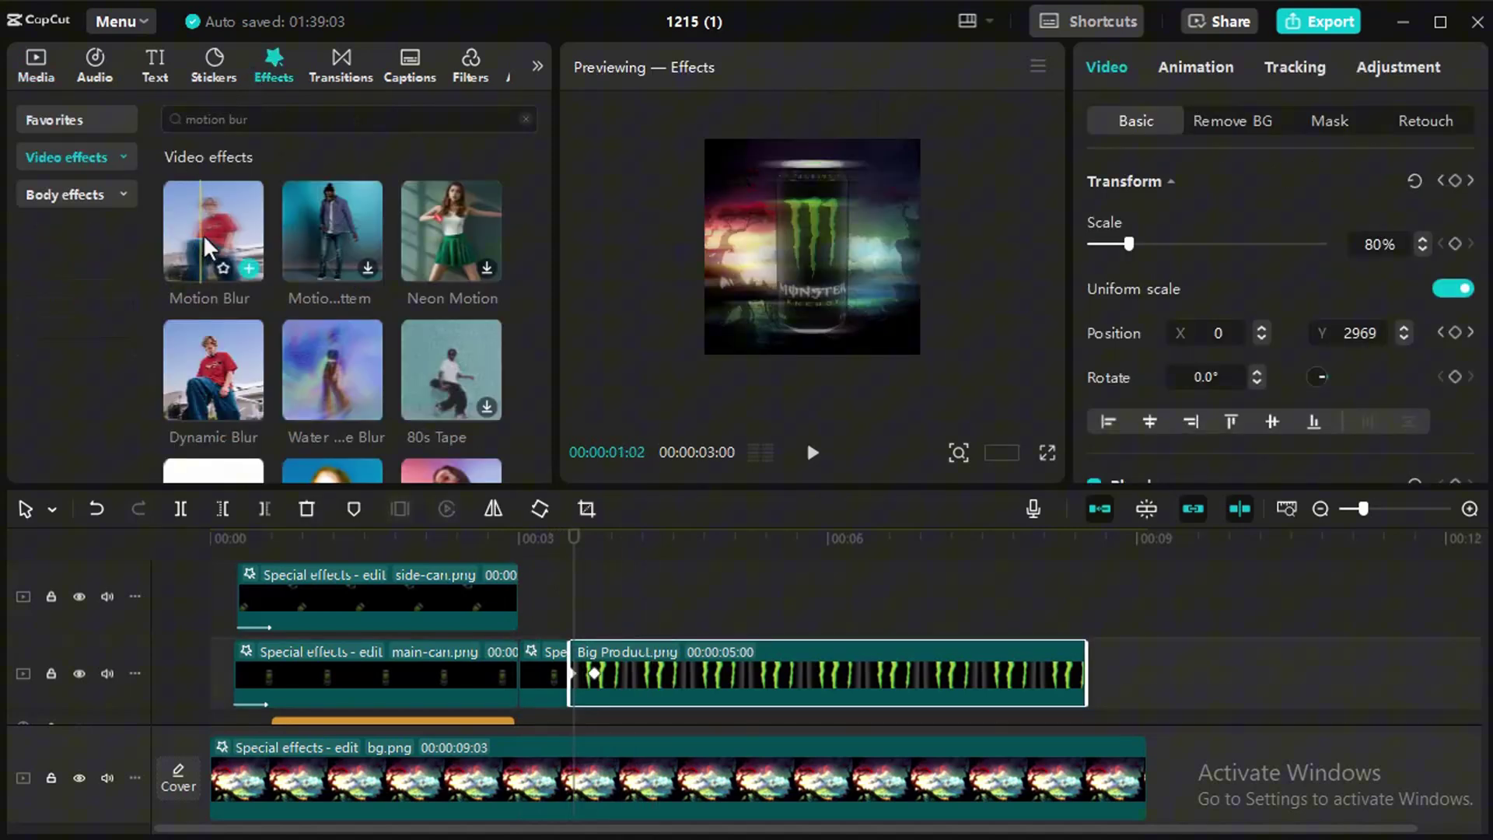
left_click_drag(204, 232, 647, 689)
left_click_drag(580, 655, 585, 661)
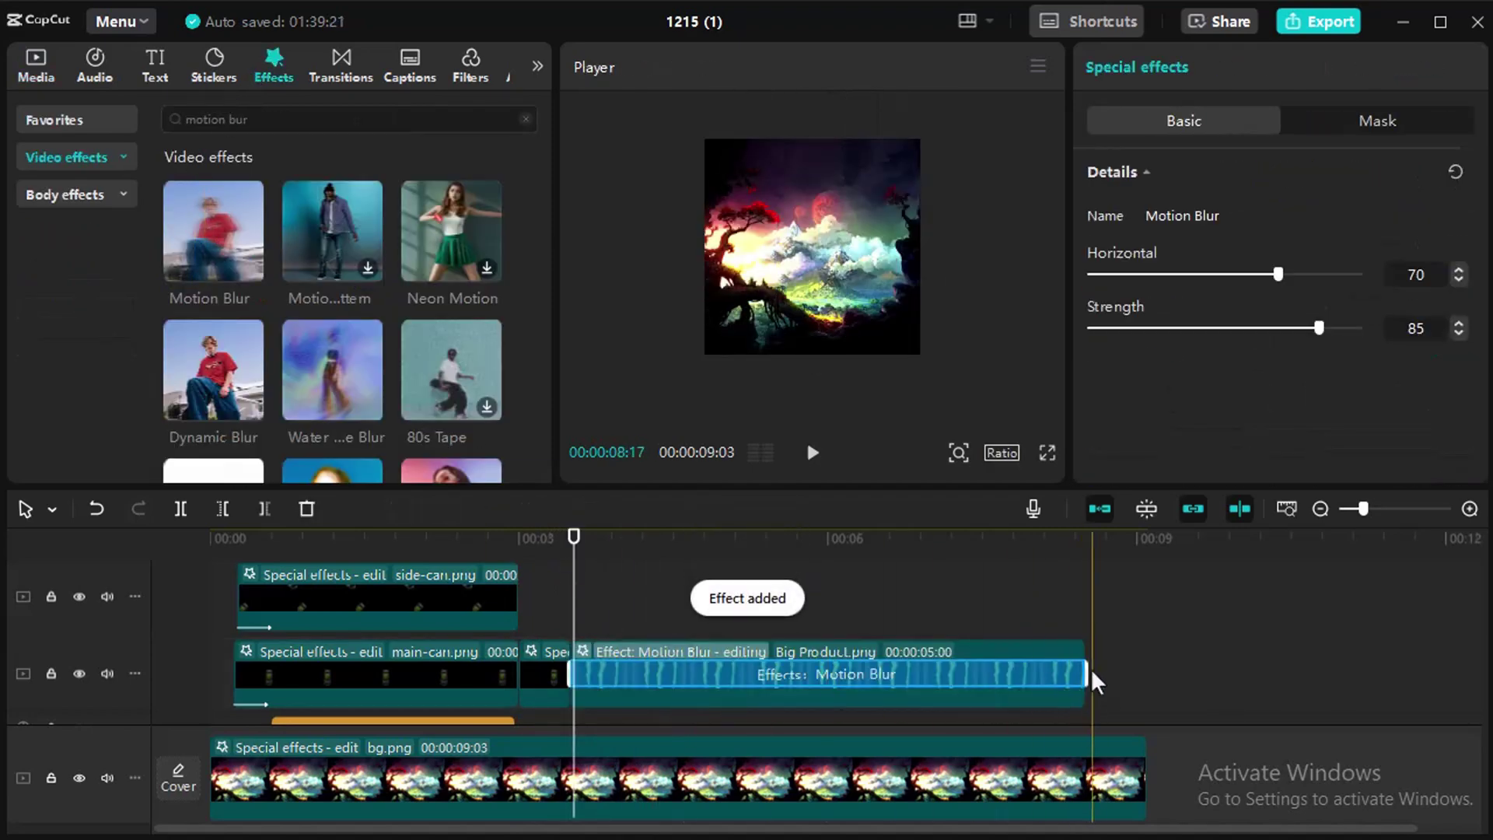
left_click_drag(1085, 672, 612, 683)
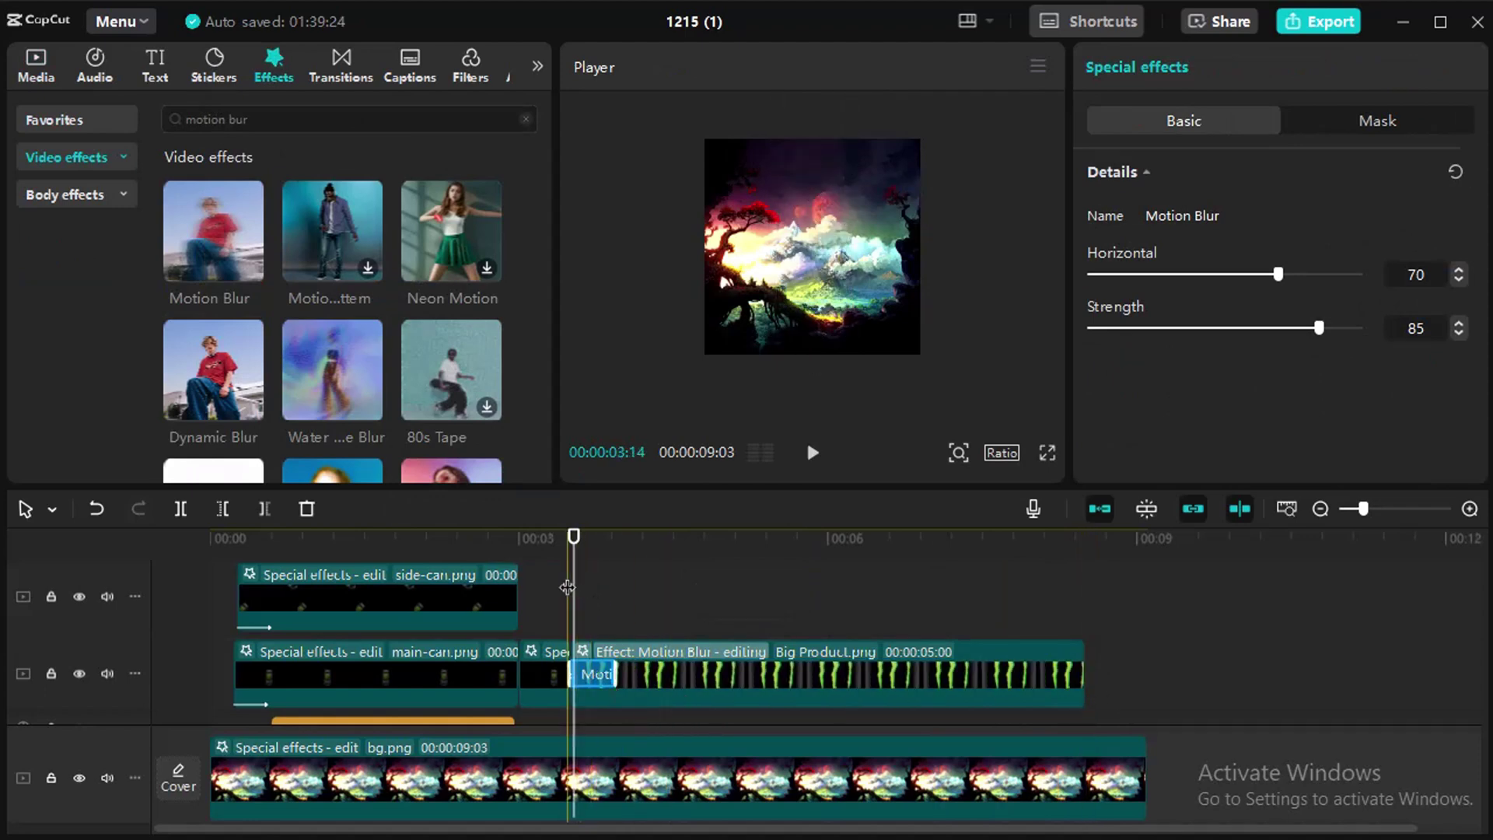
left_click(645, 591)
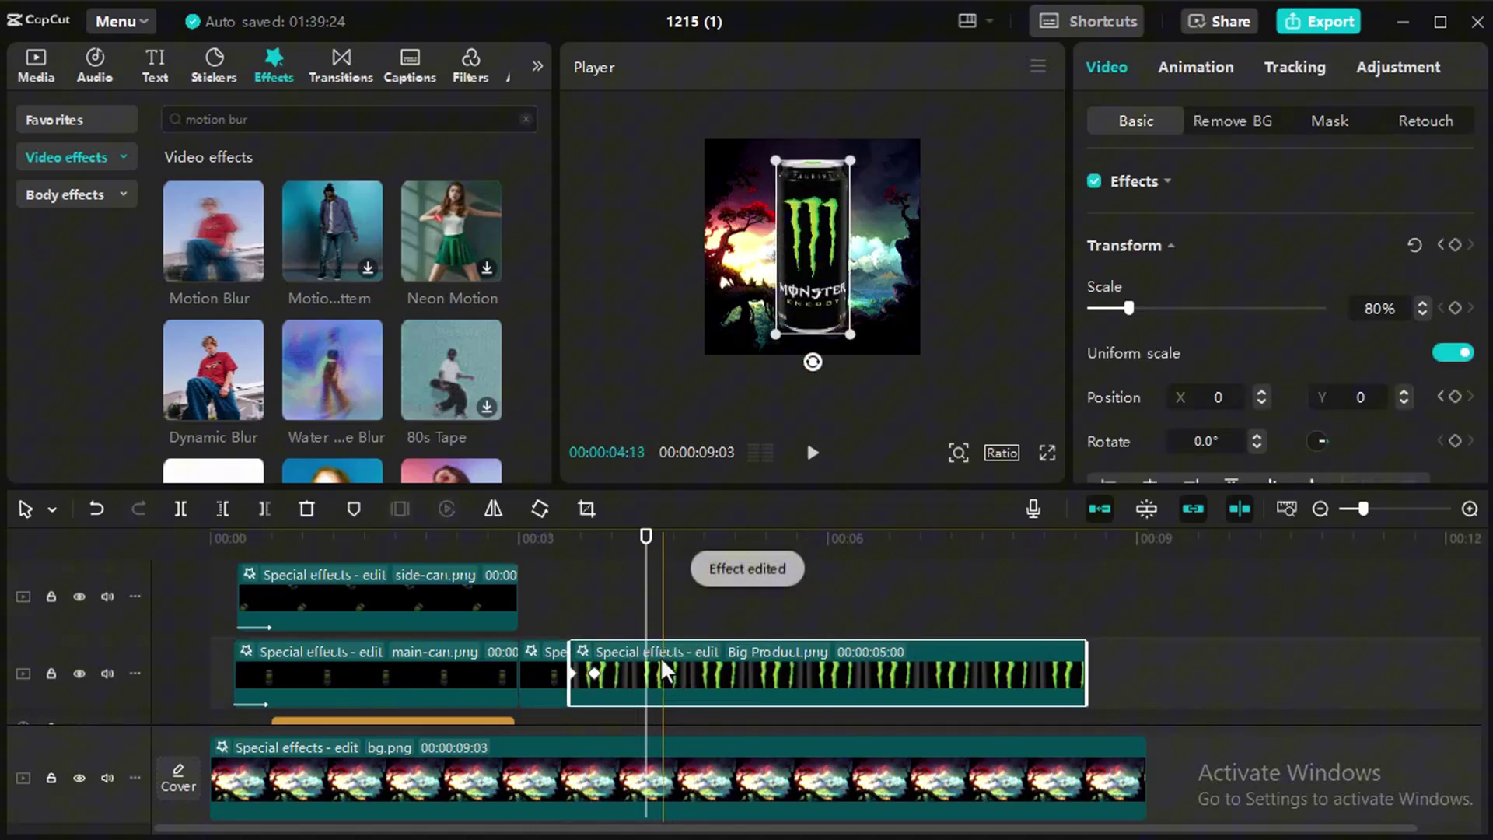
left_click(585, 586)
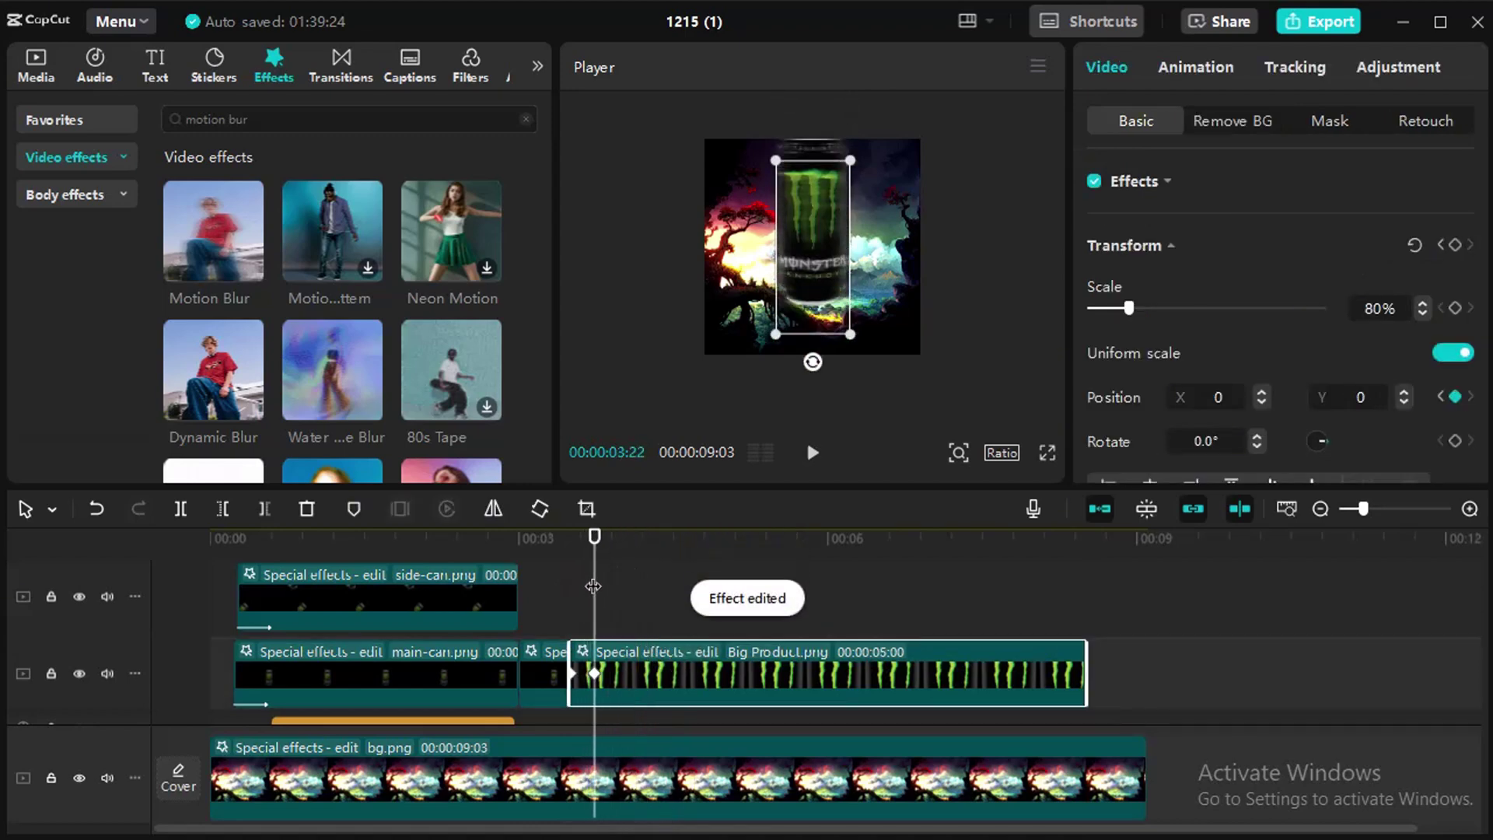
left_click(614, 651)
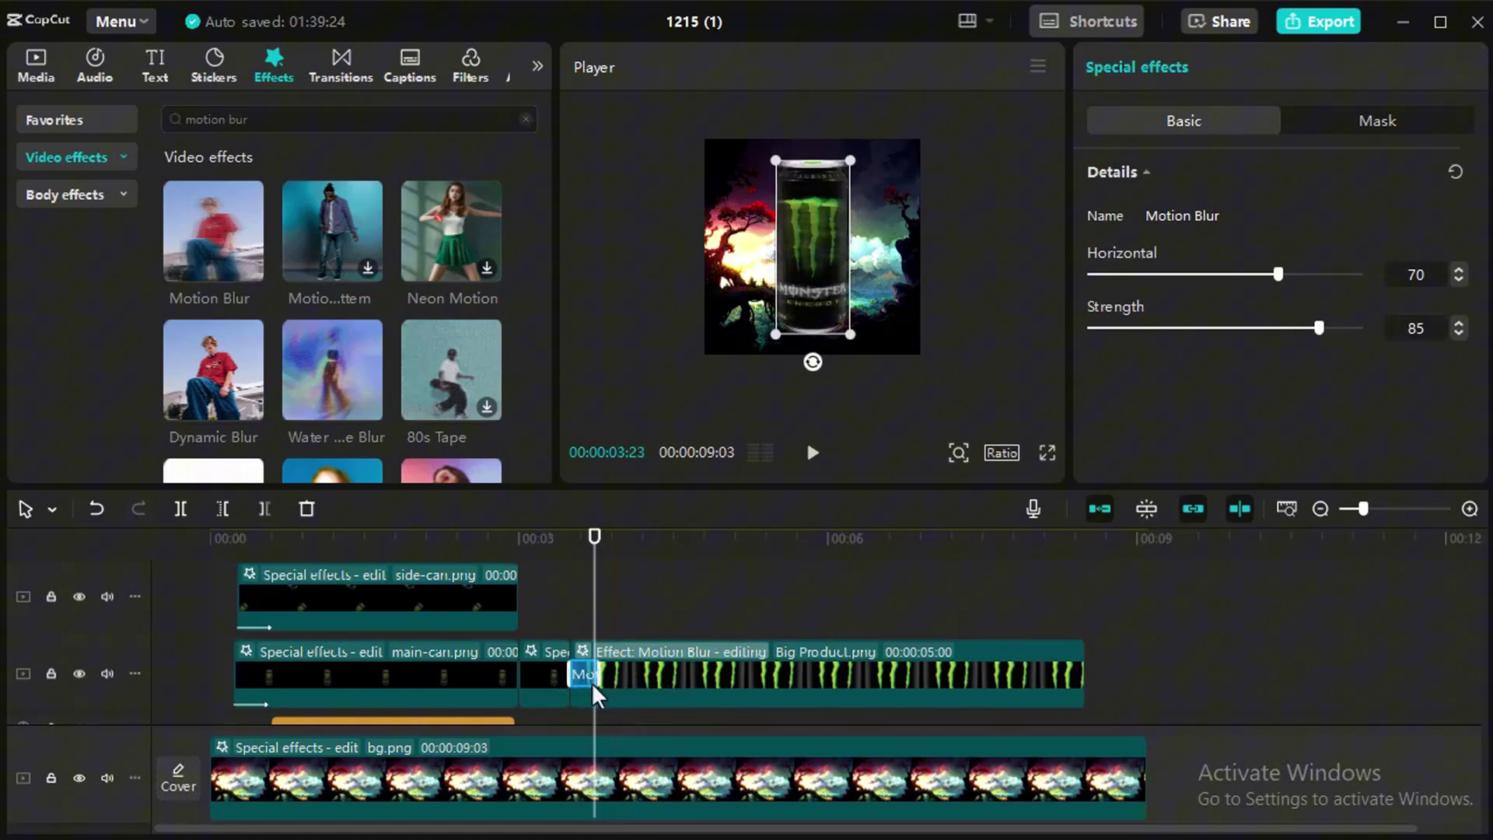
left_click(574, 602)
Step: Play and scrub the can's drop-in from around 03:08 to review the blur
left_click(555, 605)
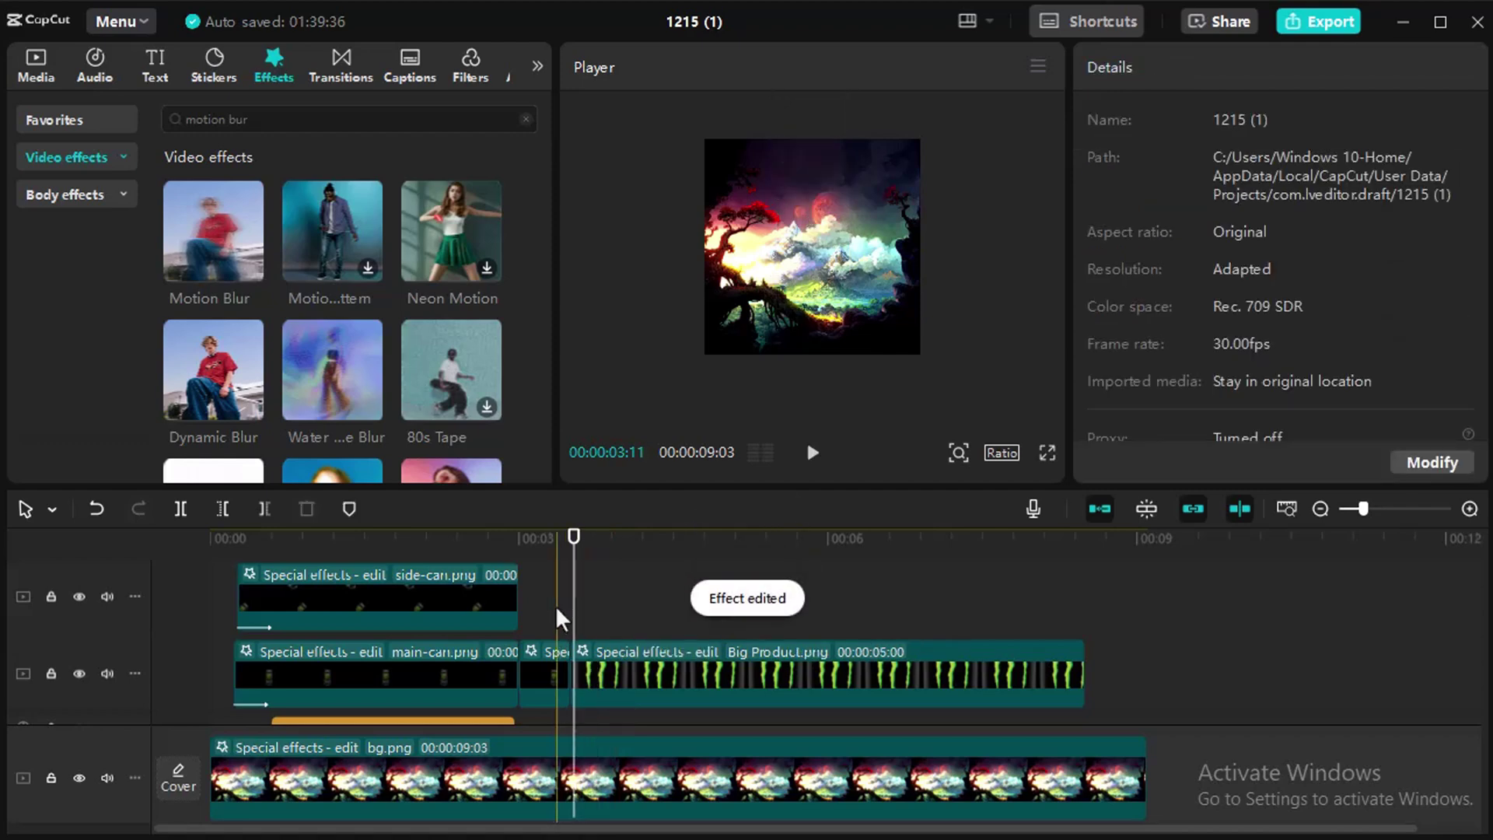
key("space")
key("space")
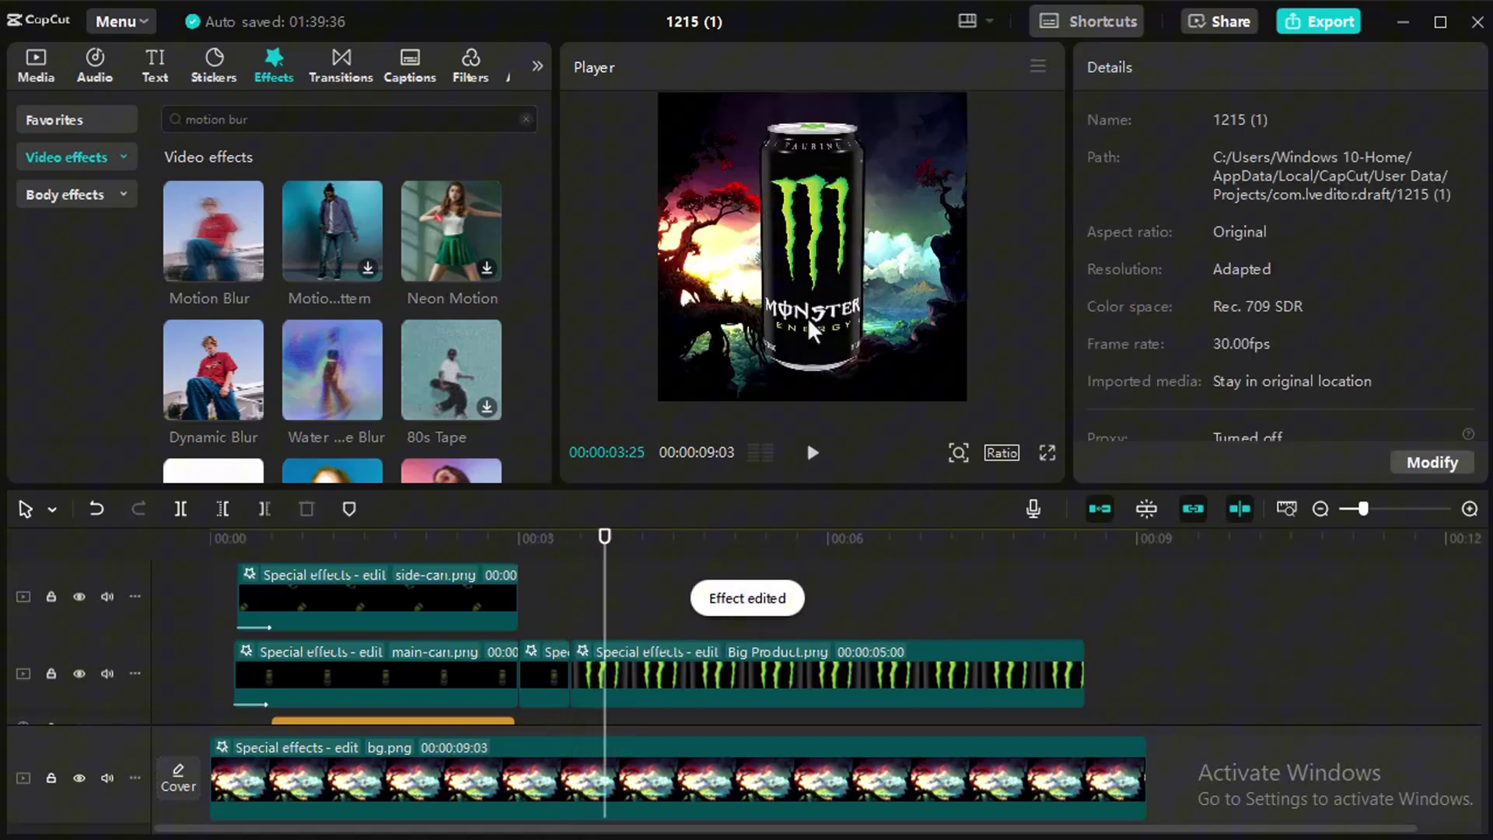
left_click(546, 616)
key("space")
key("space")
left_click(555, 572)
left_click_drag(555, 572, 598, 574)
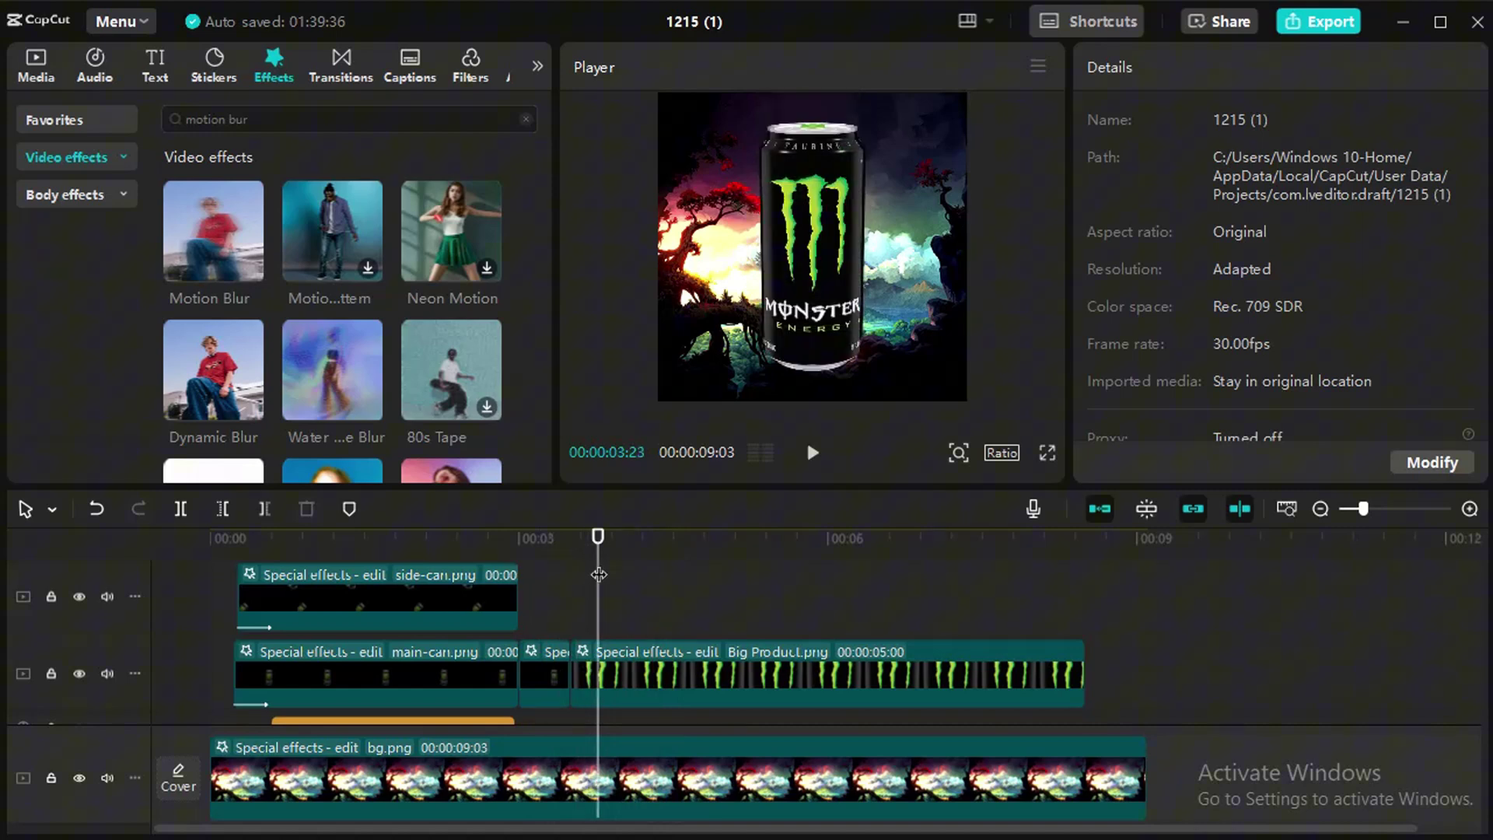
Step: Add the Floating Ghosts effect over the big can, starting slightly later, with Atmosphere 76
left_click(687, 683)
left_click(268, 123)
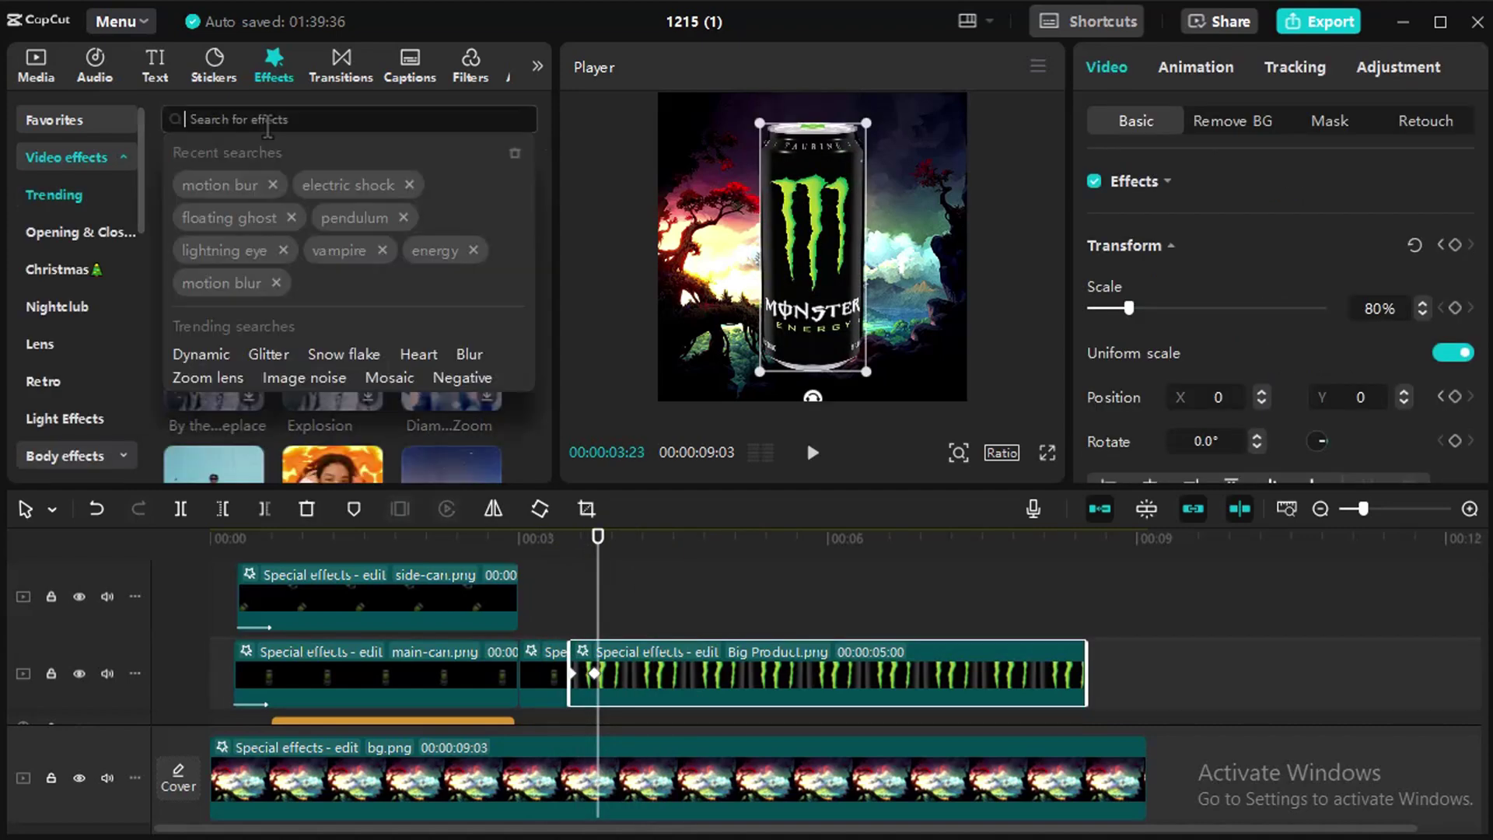
left_click(220, 217)
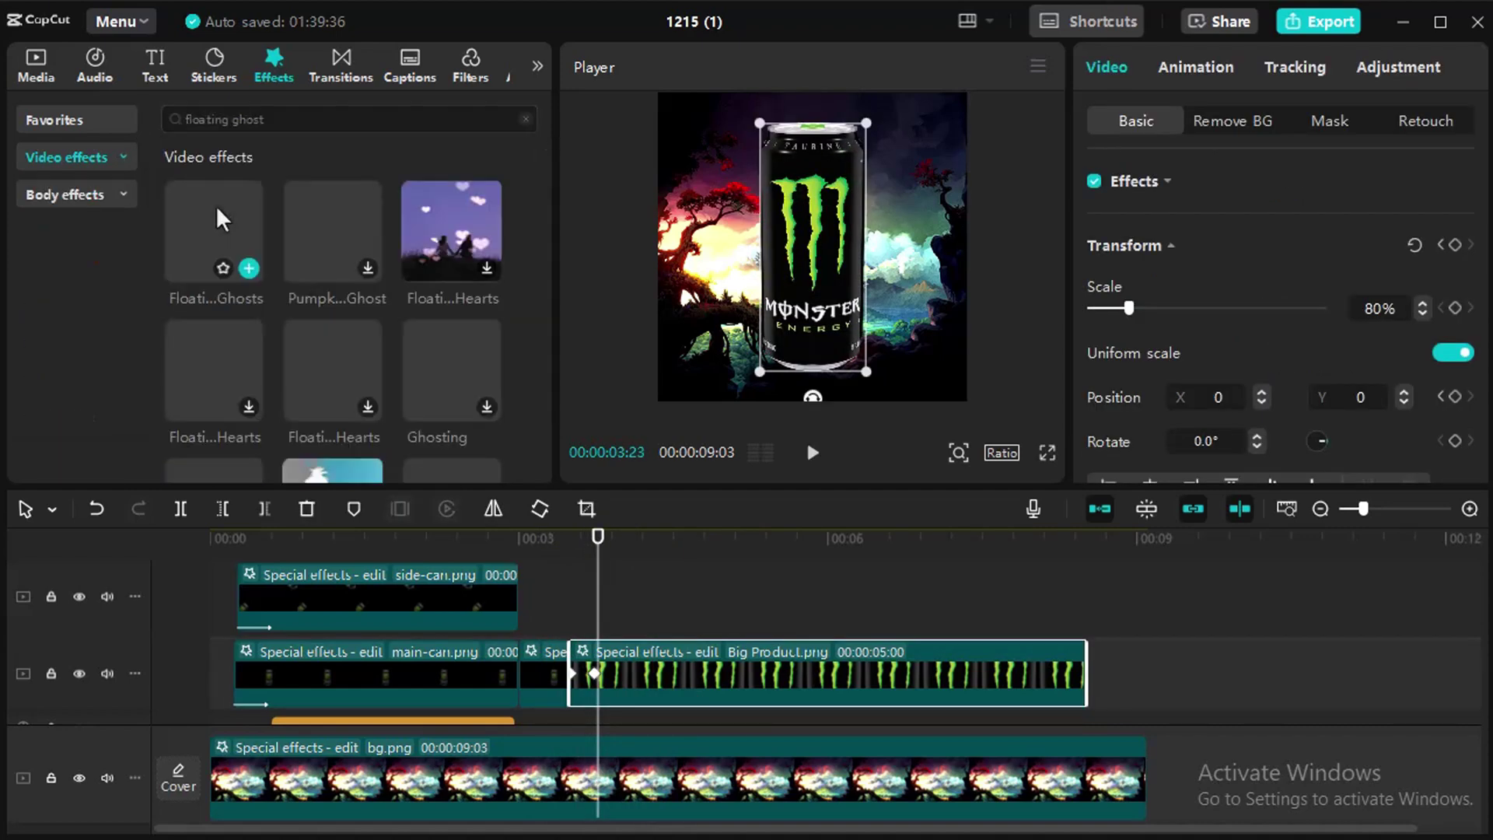
left_click_drag(216, 206, 605, 657)
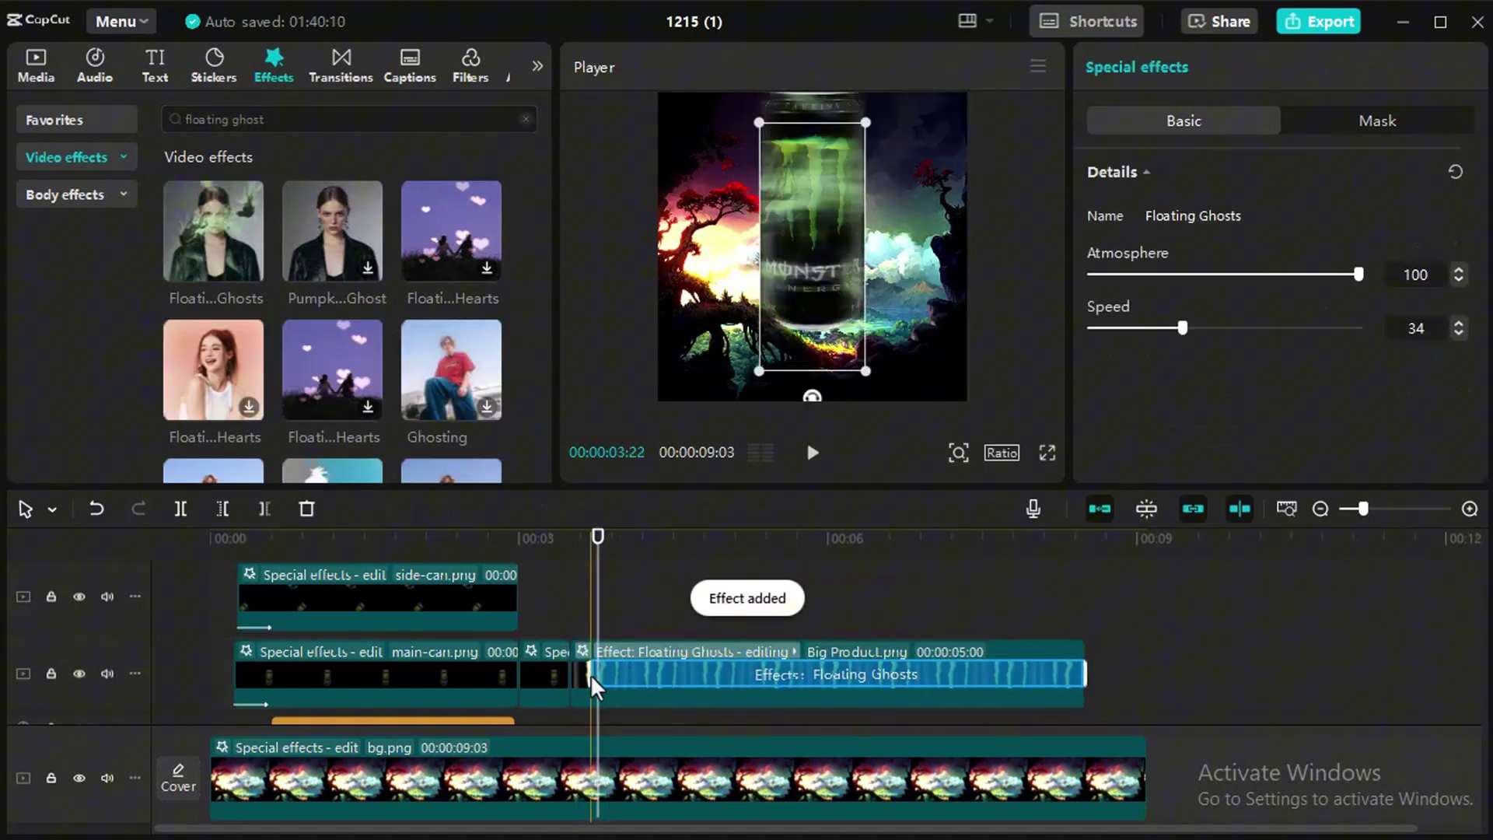
left_click_drag(586, 680, 596, 678)
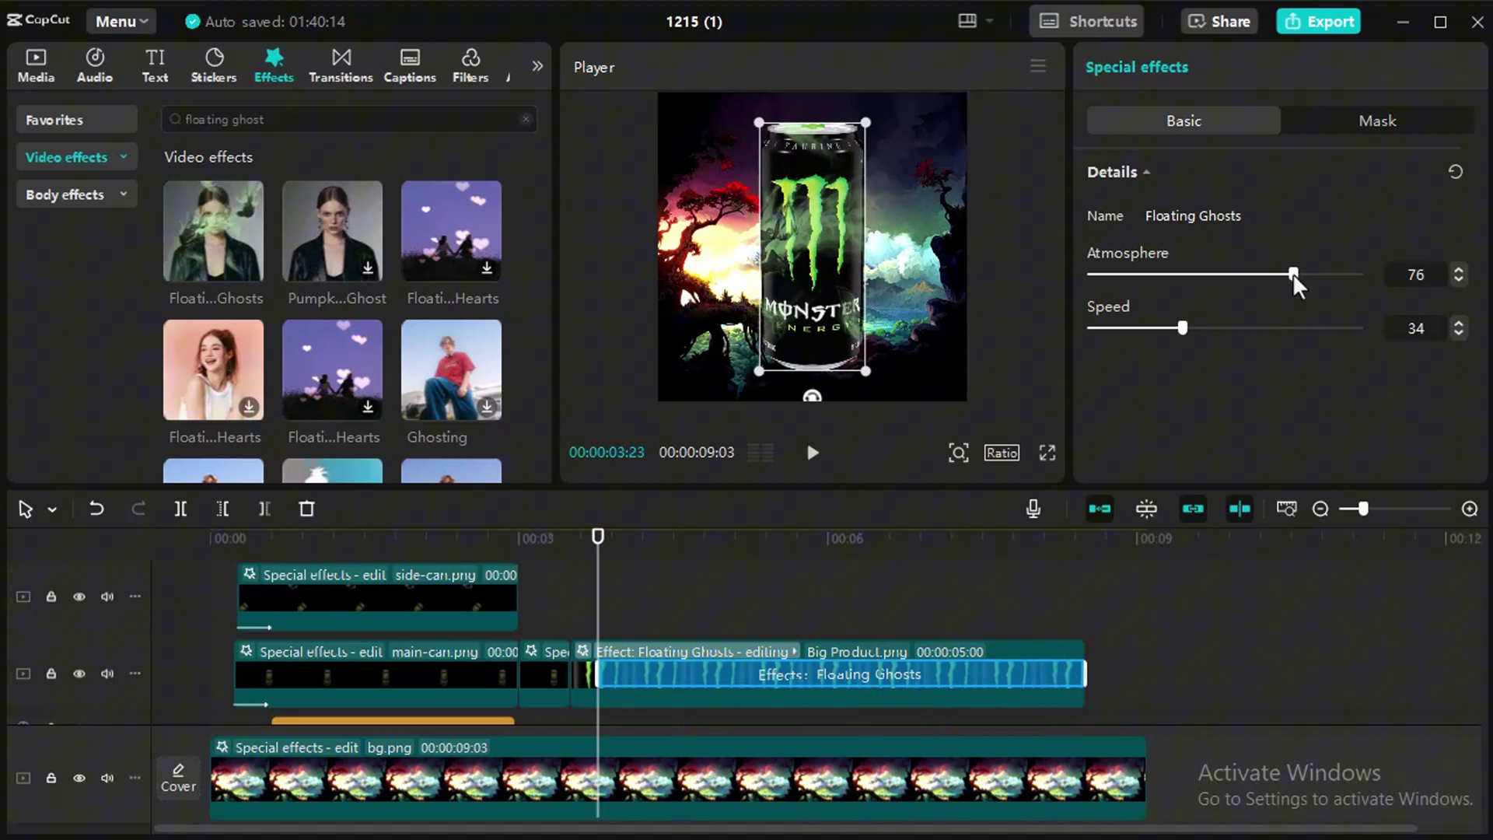
left_click(555, 588)
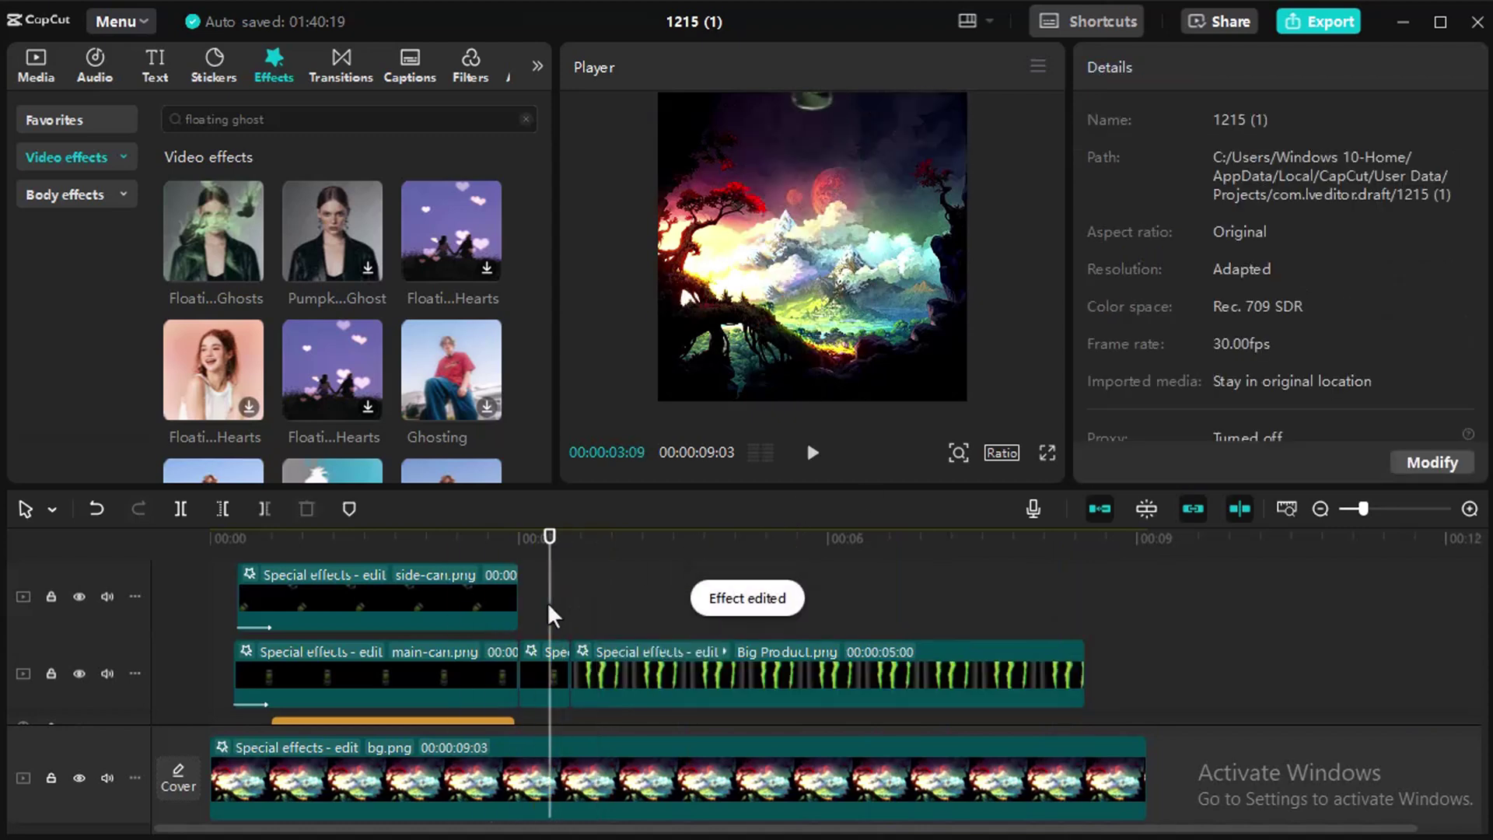
Step: Play the timeline from the Goku section and preview the video full screen
key("space")
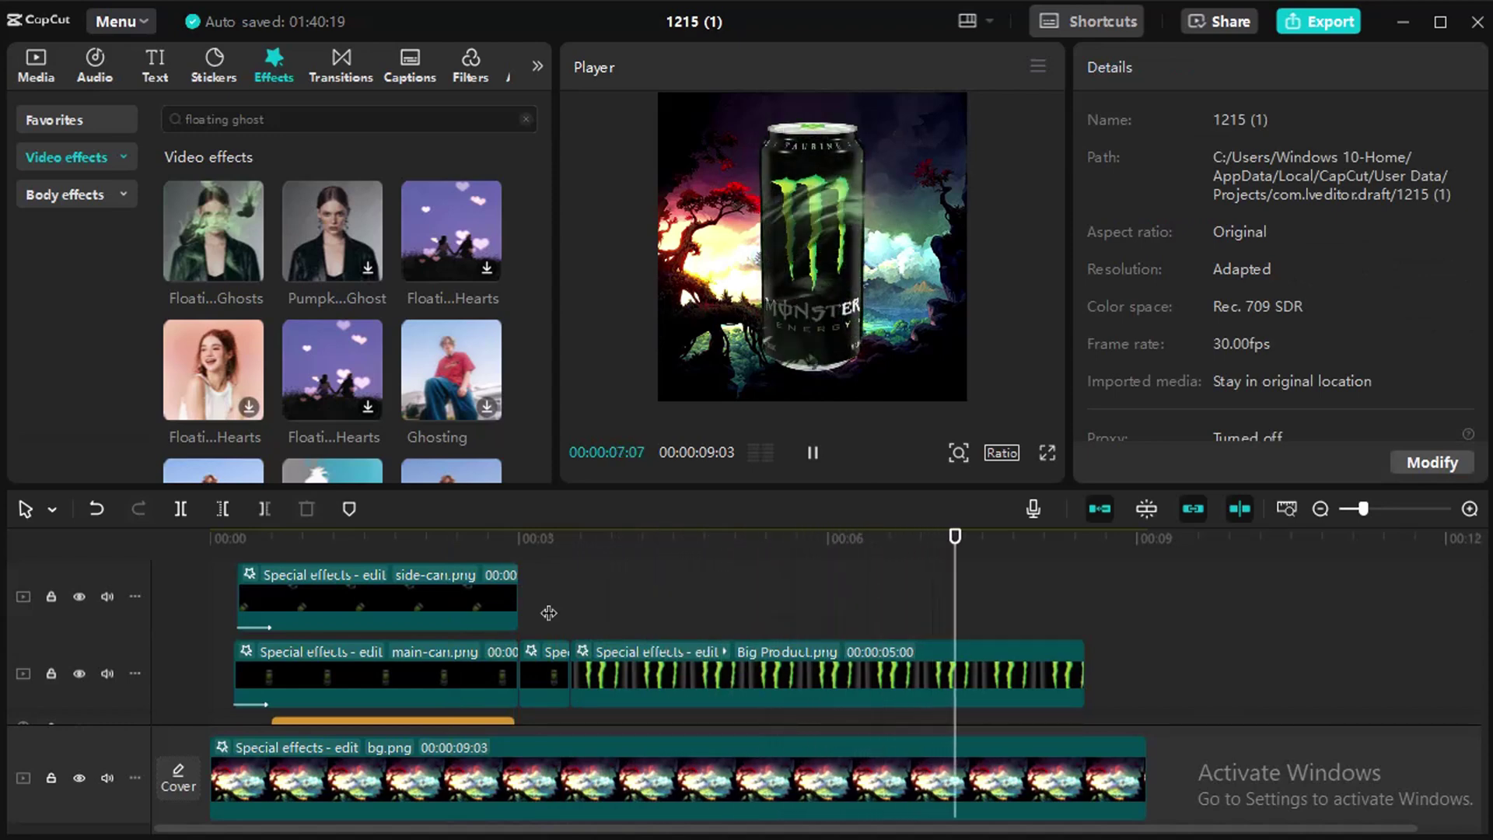
key("space")
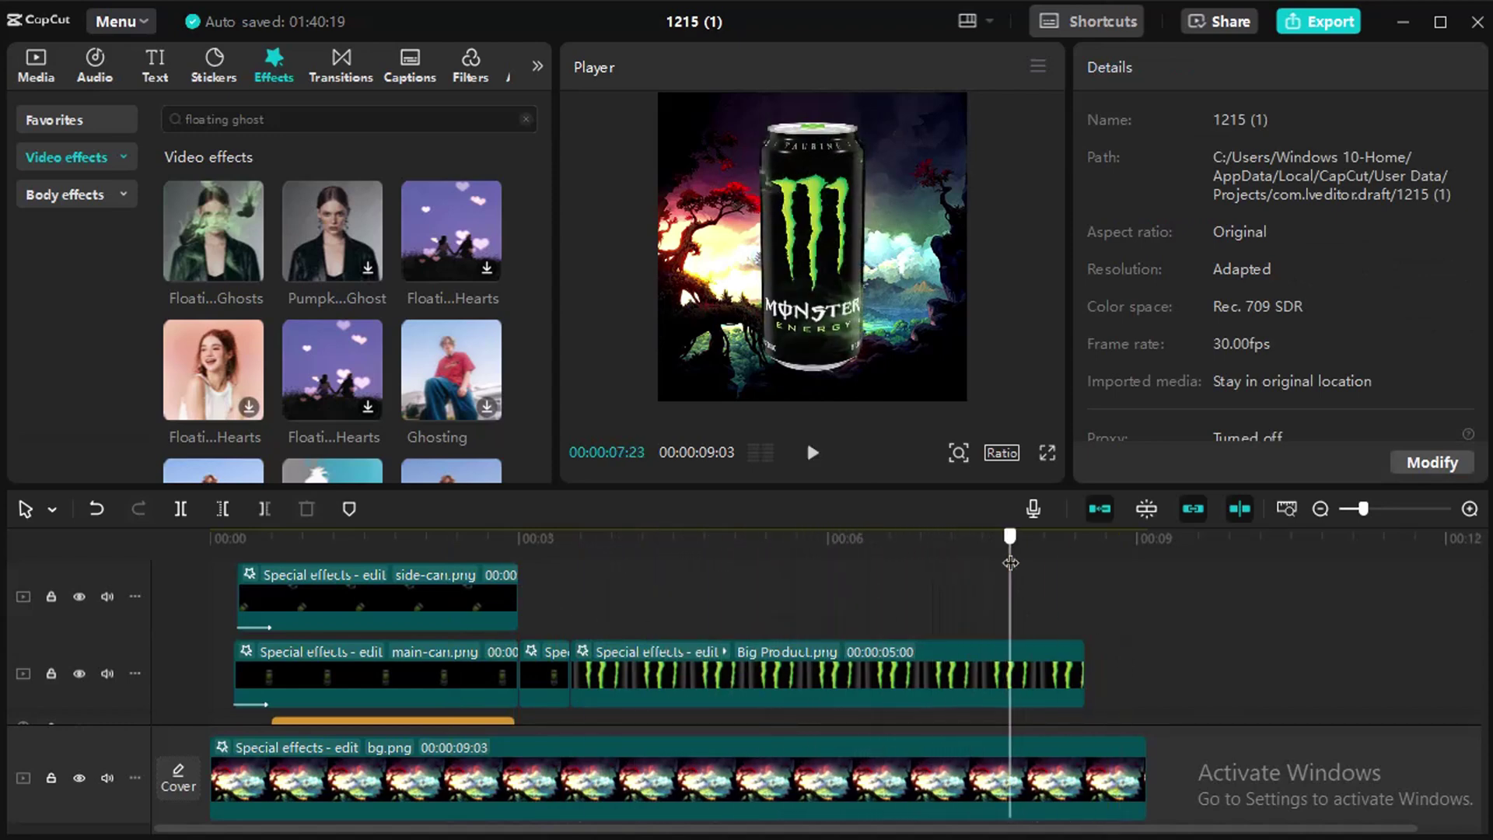
left_click_drag(1011, 568, 528, 591)
left_click(1047, 454)
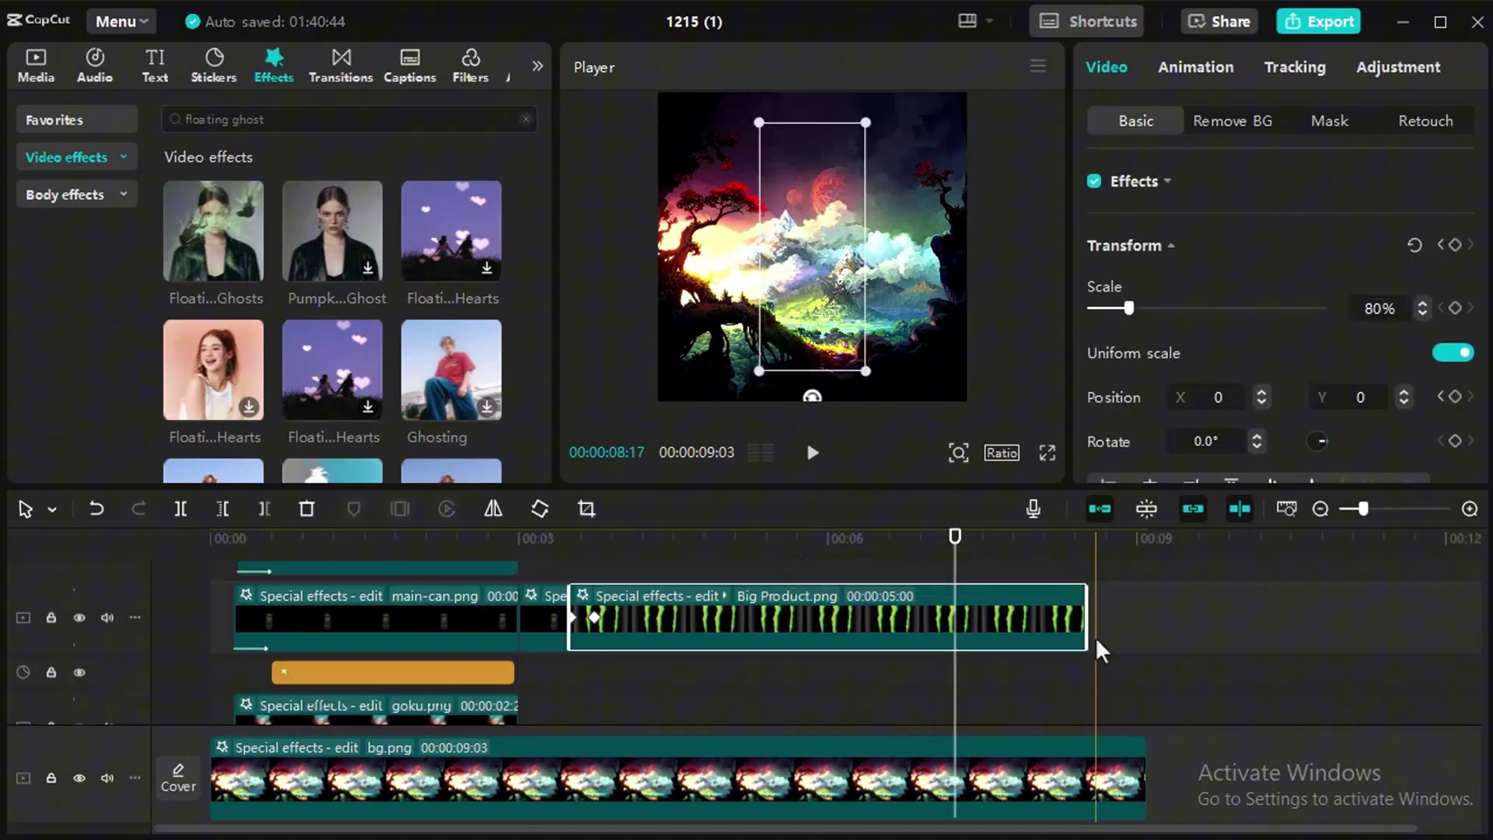
scroll(1096, 637, "down", 3)
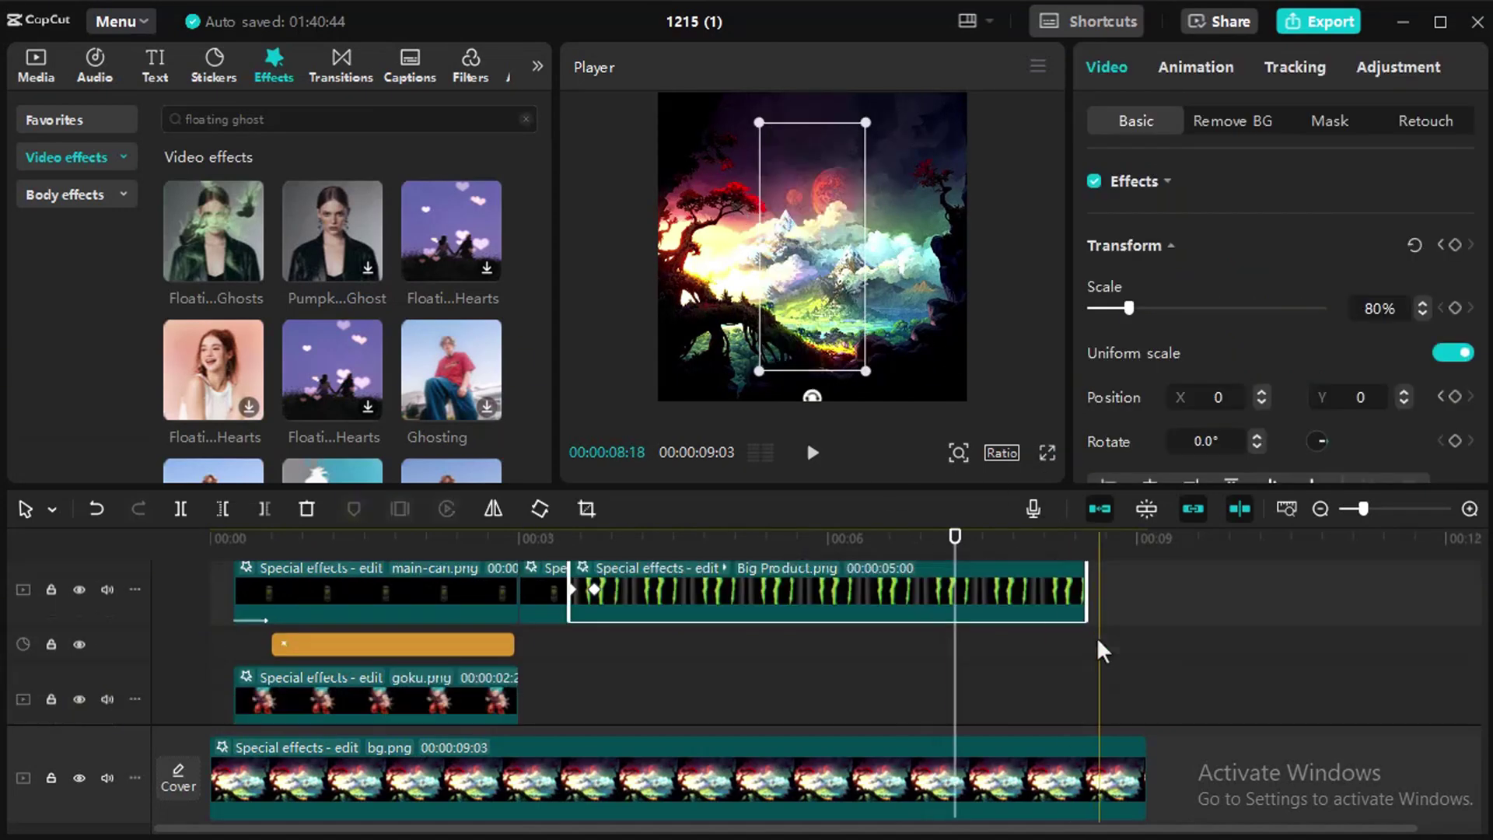
Step: Add the Vampire body effect over the background clip, starting at the playhead
left_click(76, 196)
left_click(287, 121)
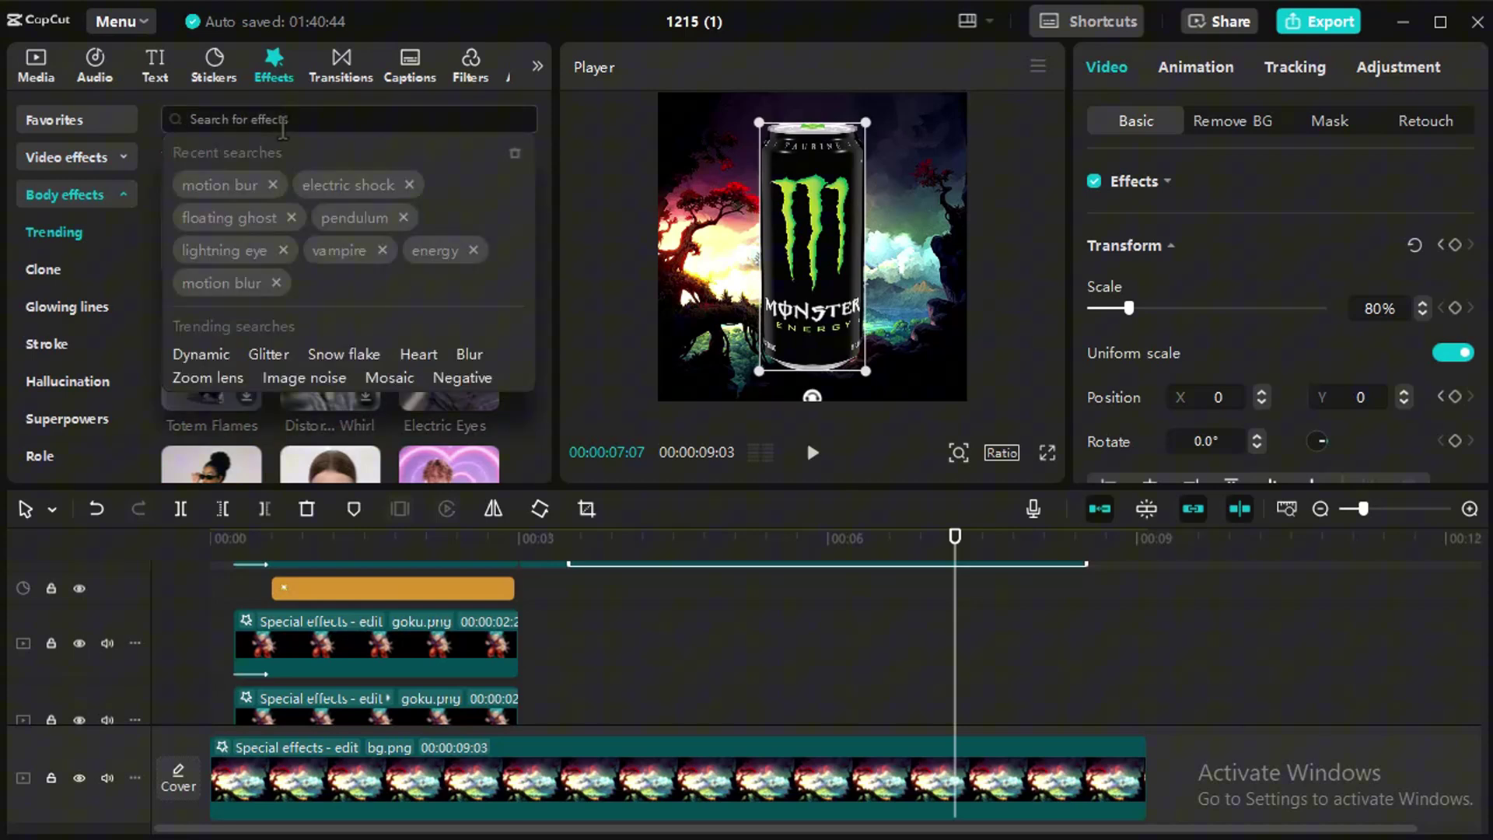
left_click(340, 249)
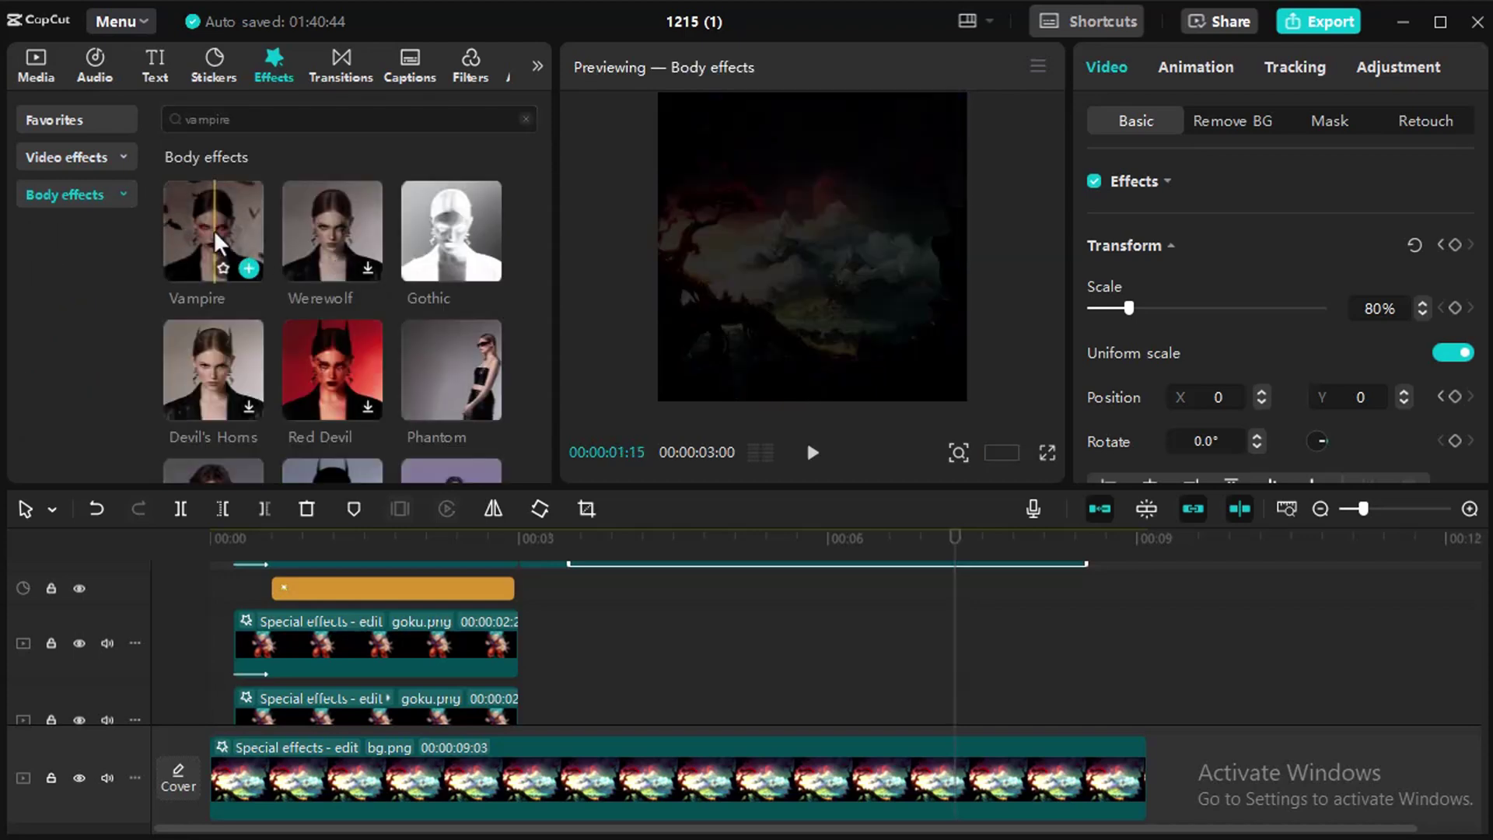
left_click_drag(213, 230, 902, 780)
left_click_drag(208, 764, 955, 793)
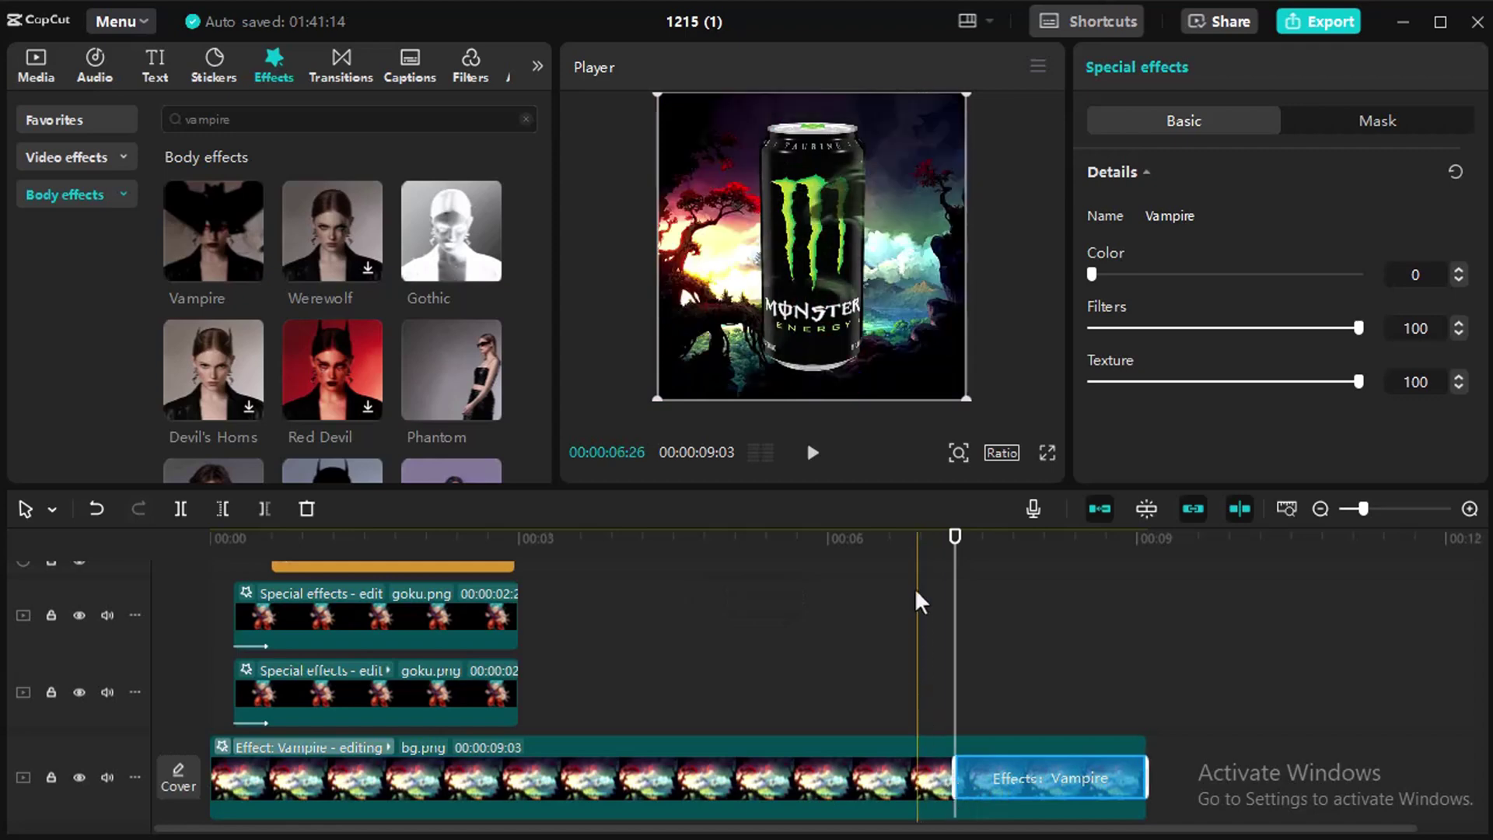
scroll(915, 574, "up", 1)
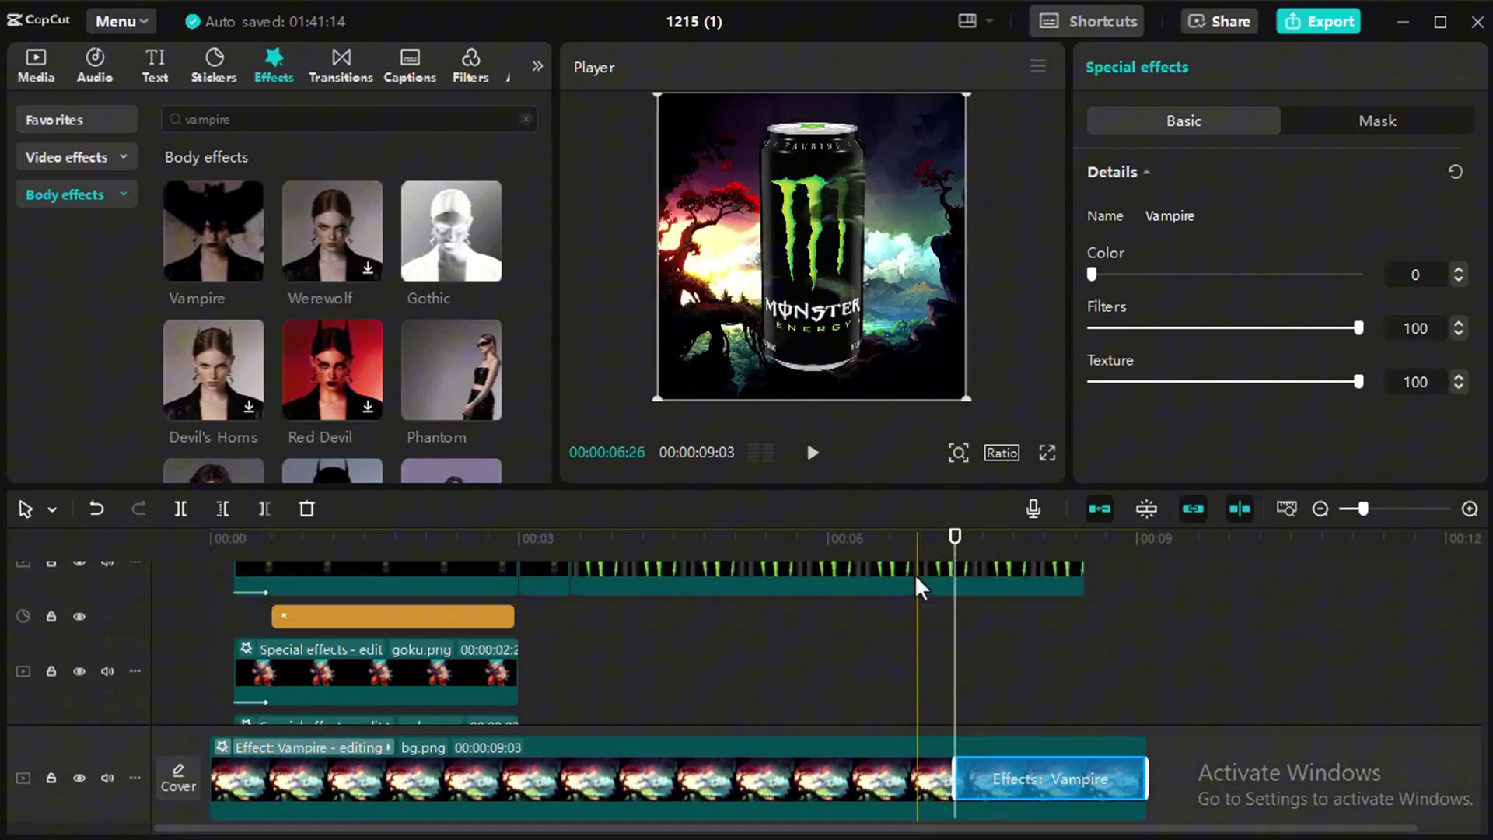
left_click(906, 630)
Step: Trim bg.png to end at 08:15 and scrub back to review the can ending
key("space")
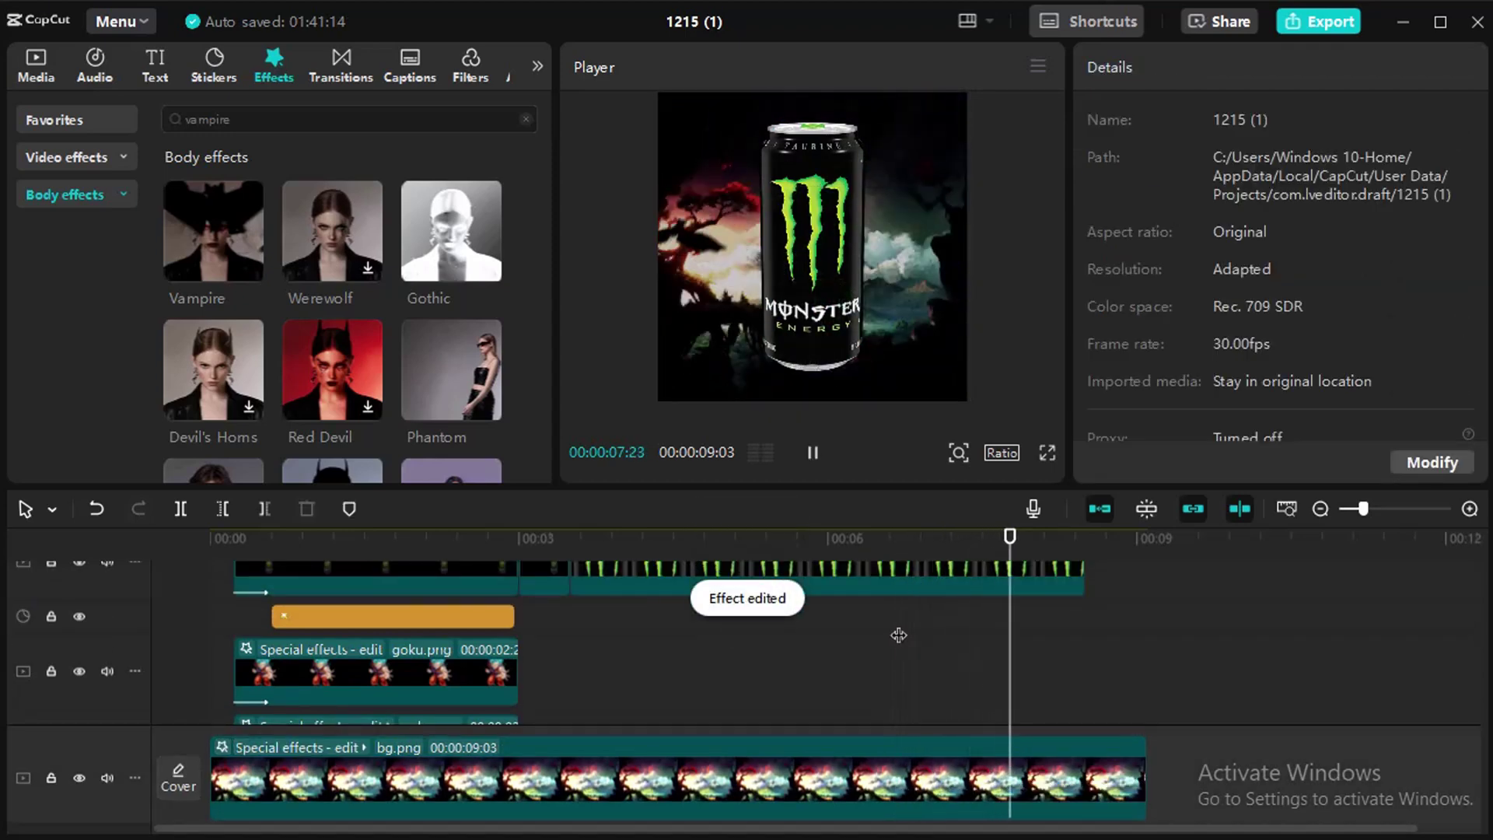
key("space")
key("w")
scroll(1138, 601, "up", 1)
left_click_drag(1093, 558, 1057, 557)
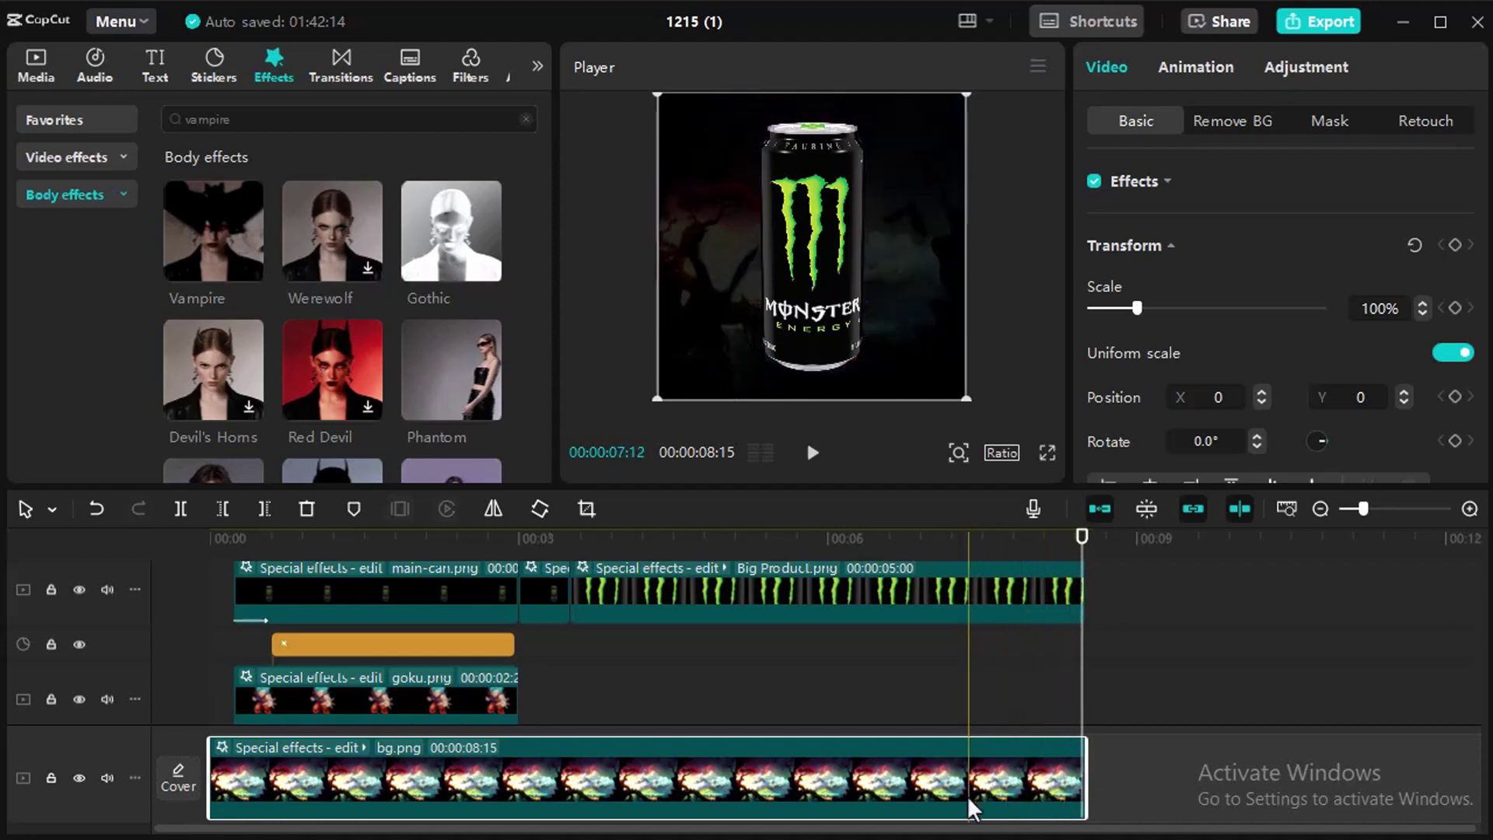
Step: Give the bg.png clip a Fade Out exit animation of 0.3s and preview it
left_click(1193, 69)
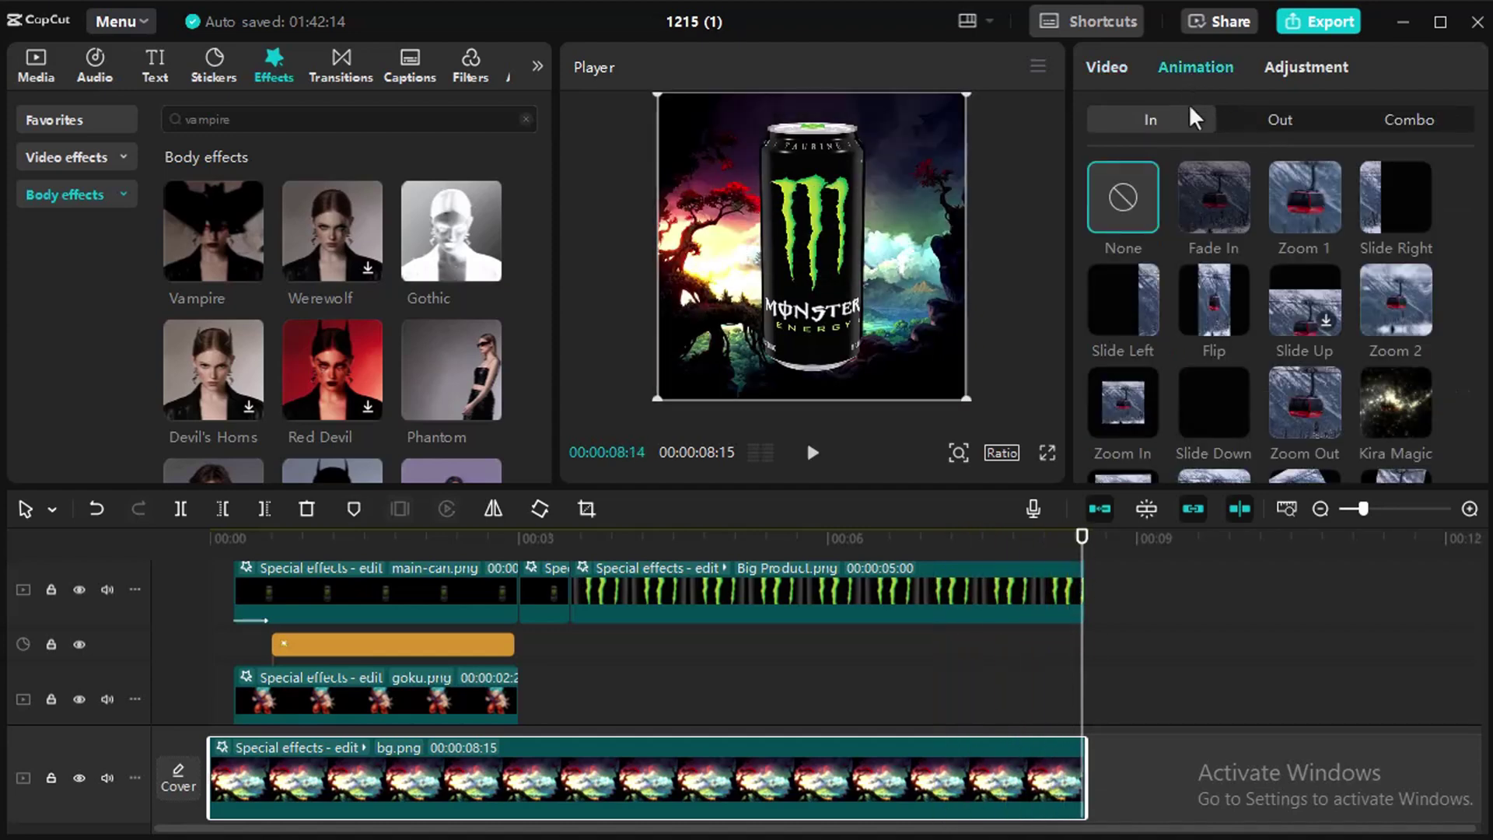
left_click(1282, 120)
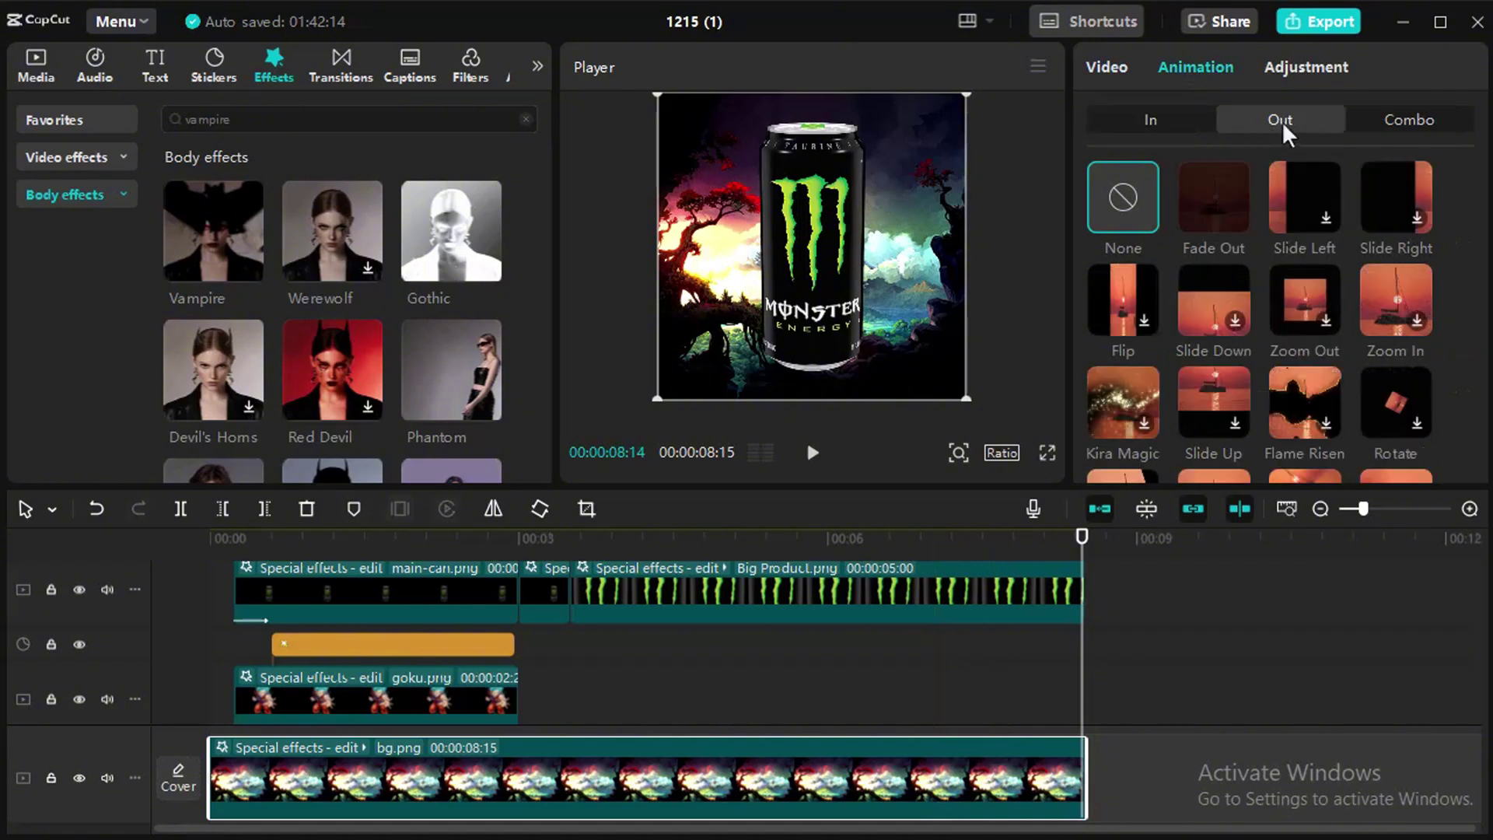
left_click(1208, 216)
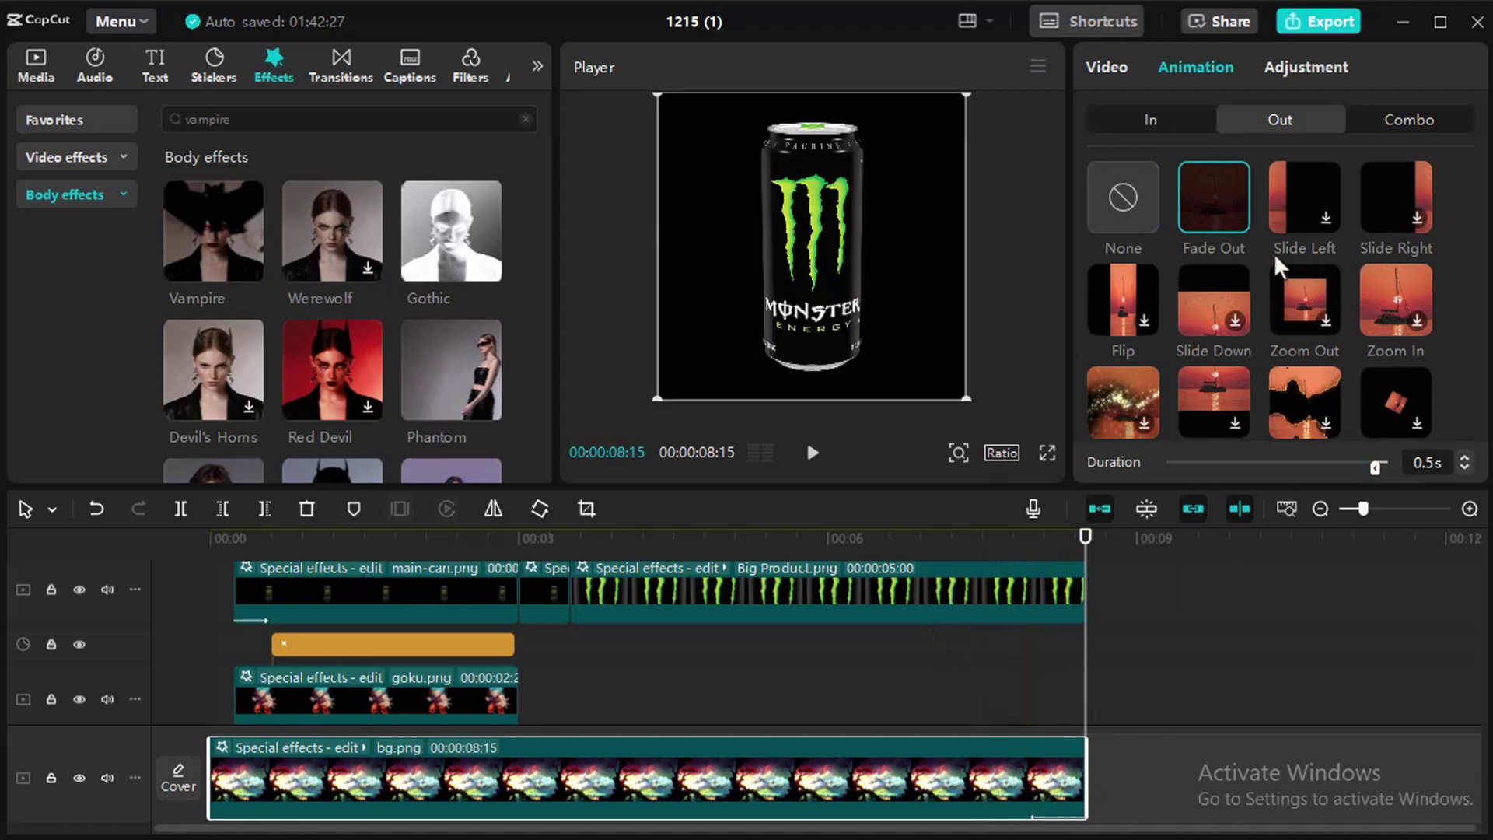
left_click(1466, 468)
left_click(1466, 467)
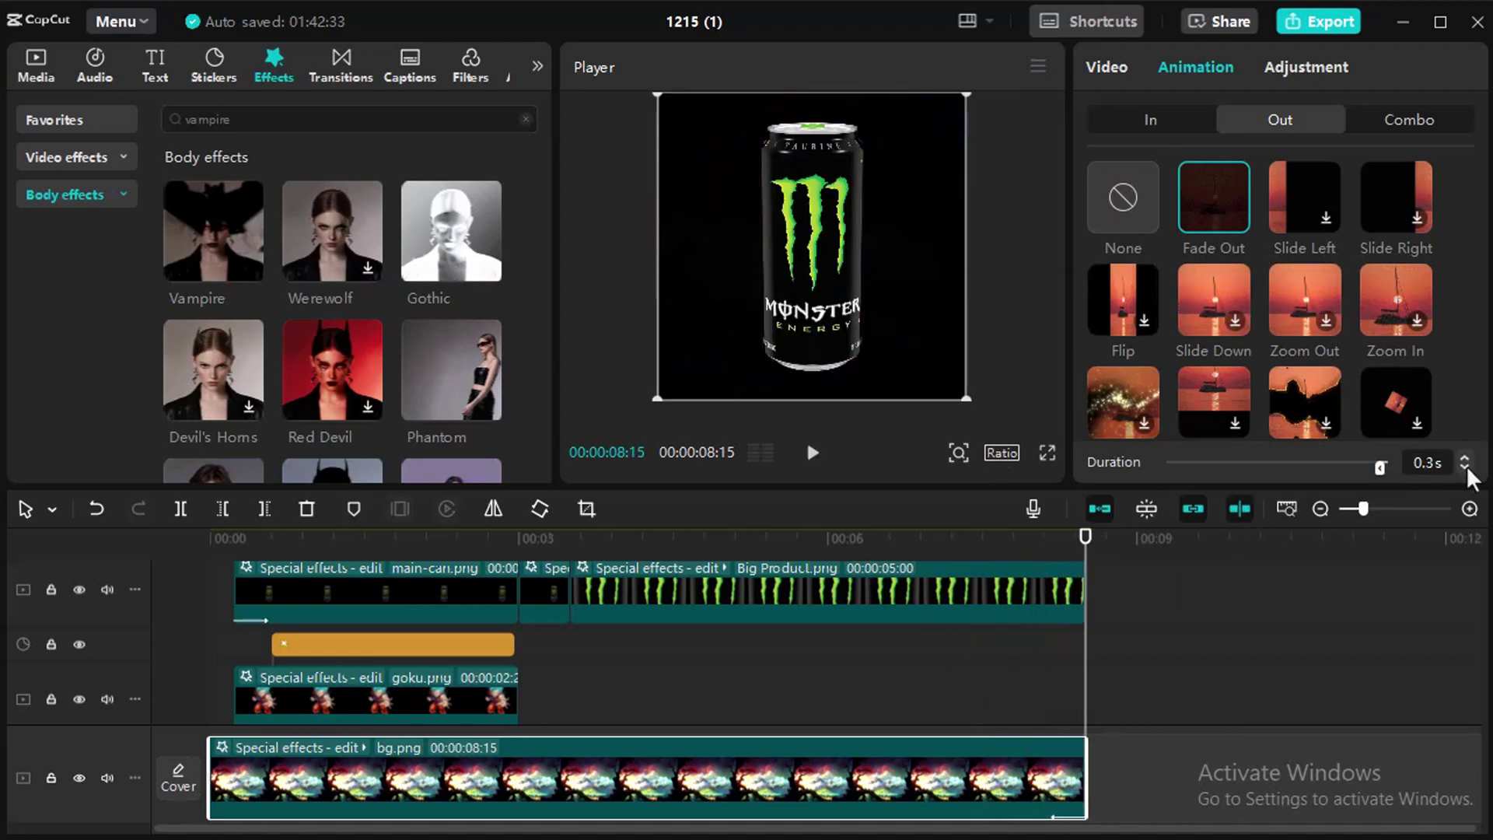
left_click(916, 681)
key("space")
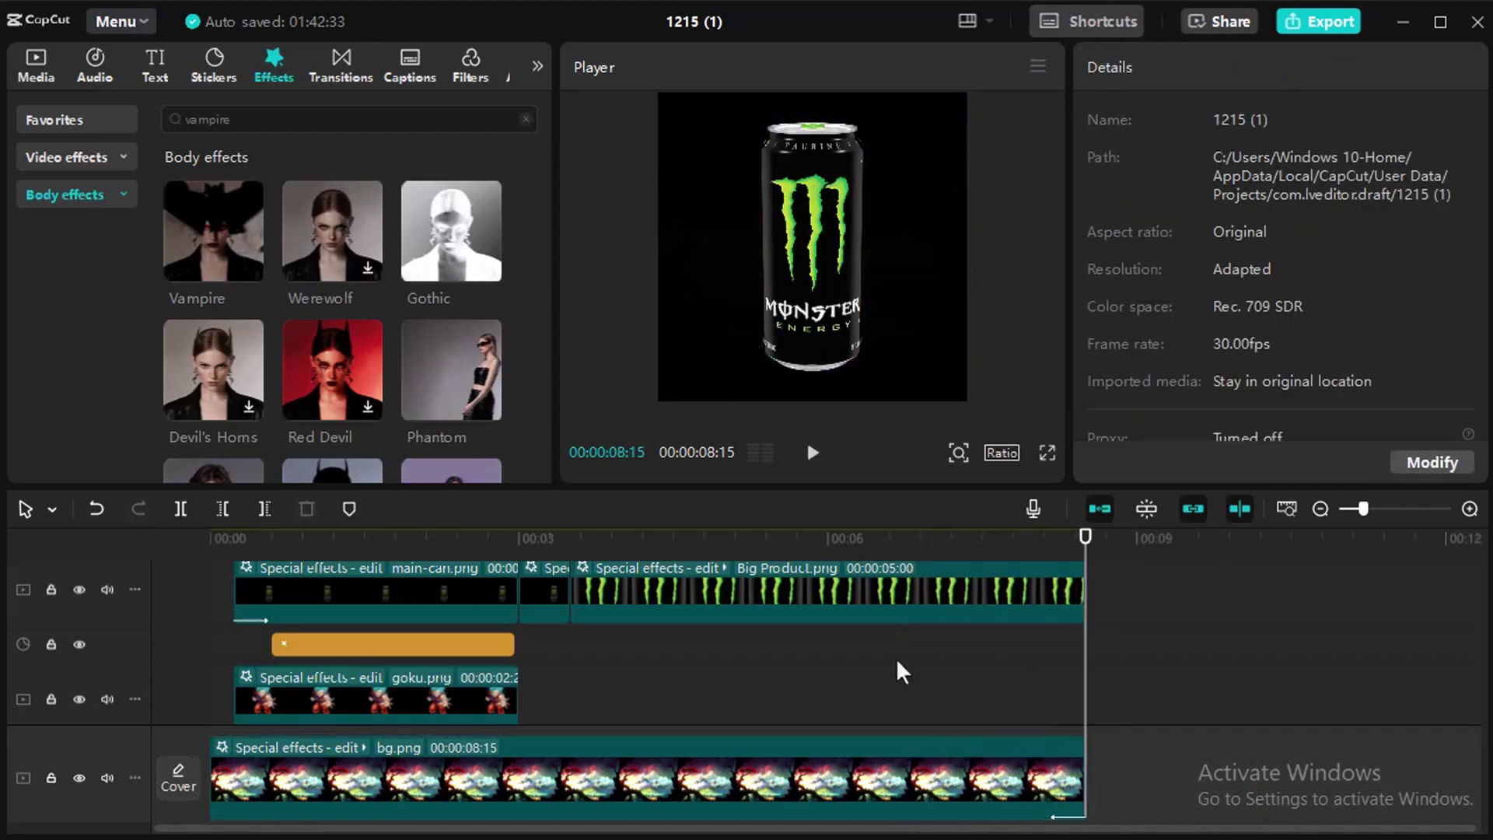
Step: Give the Big Product clip a Fade Out exit animation of 0.3s
left_click(933, 598)
left_click(1209, 67)
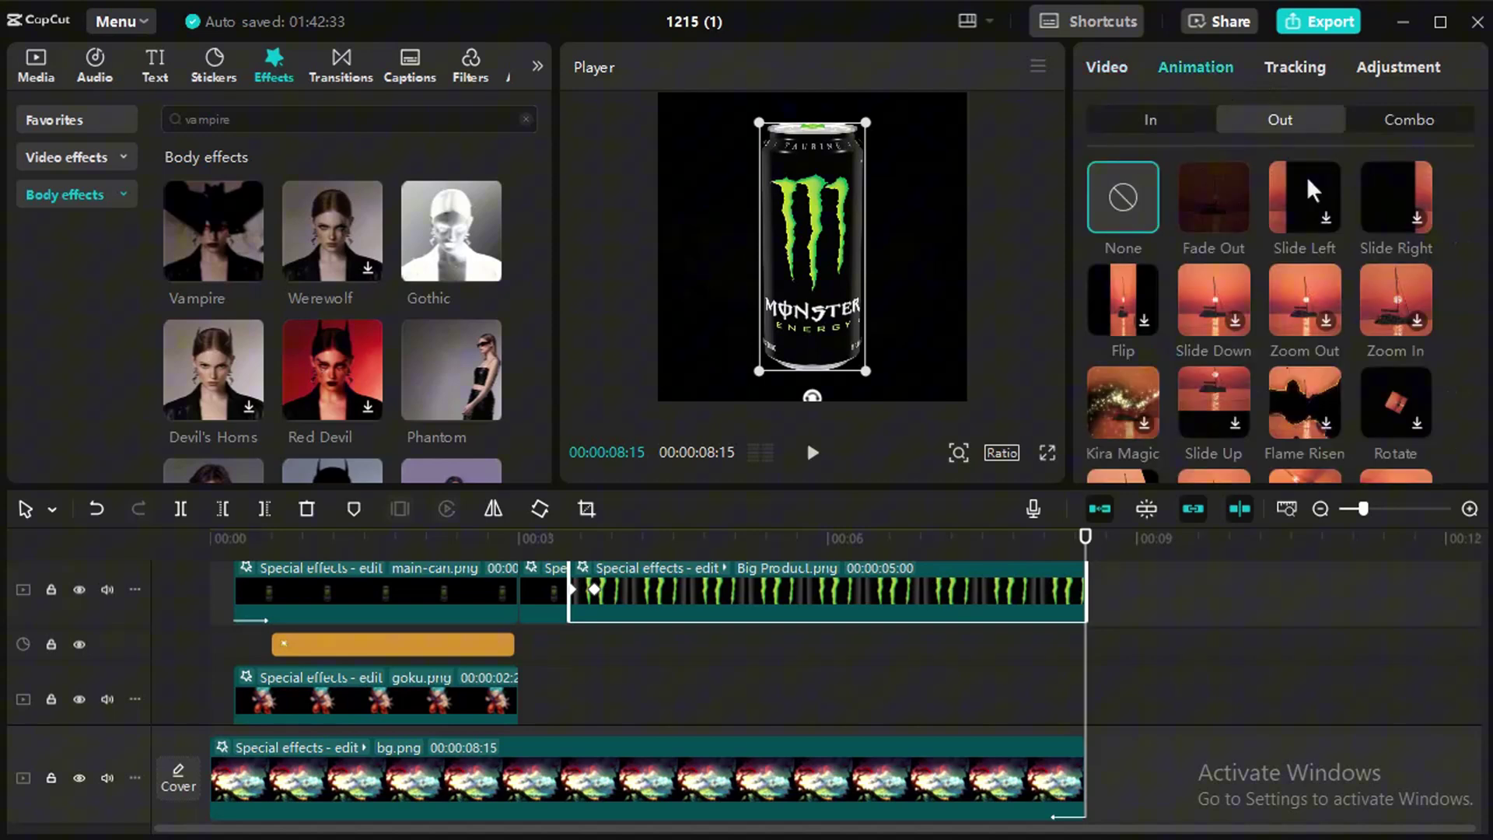
left_click(1234, 198)
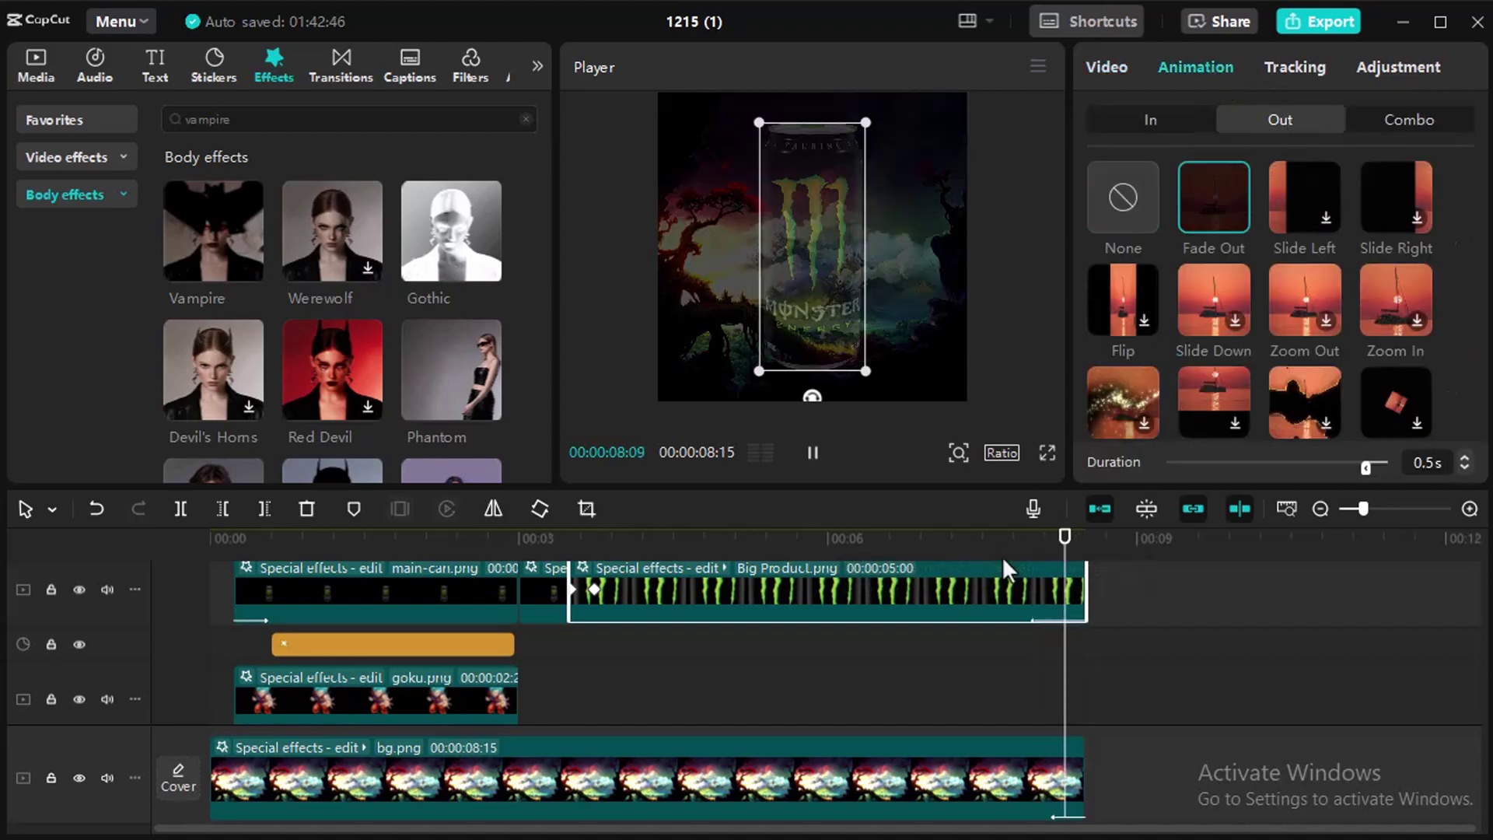
left_click(1464, 468)
left_click(1464, 468)
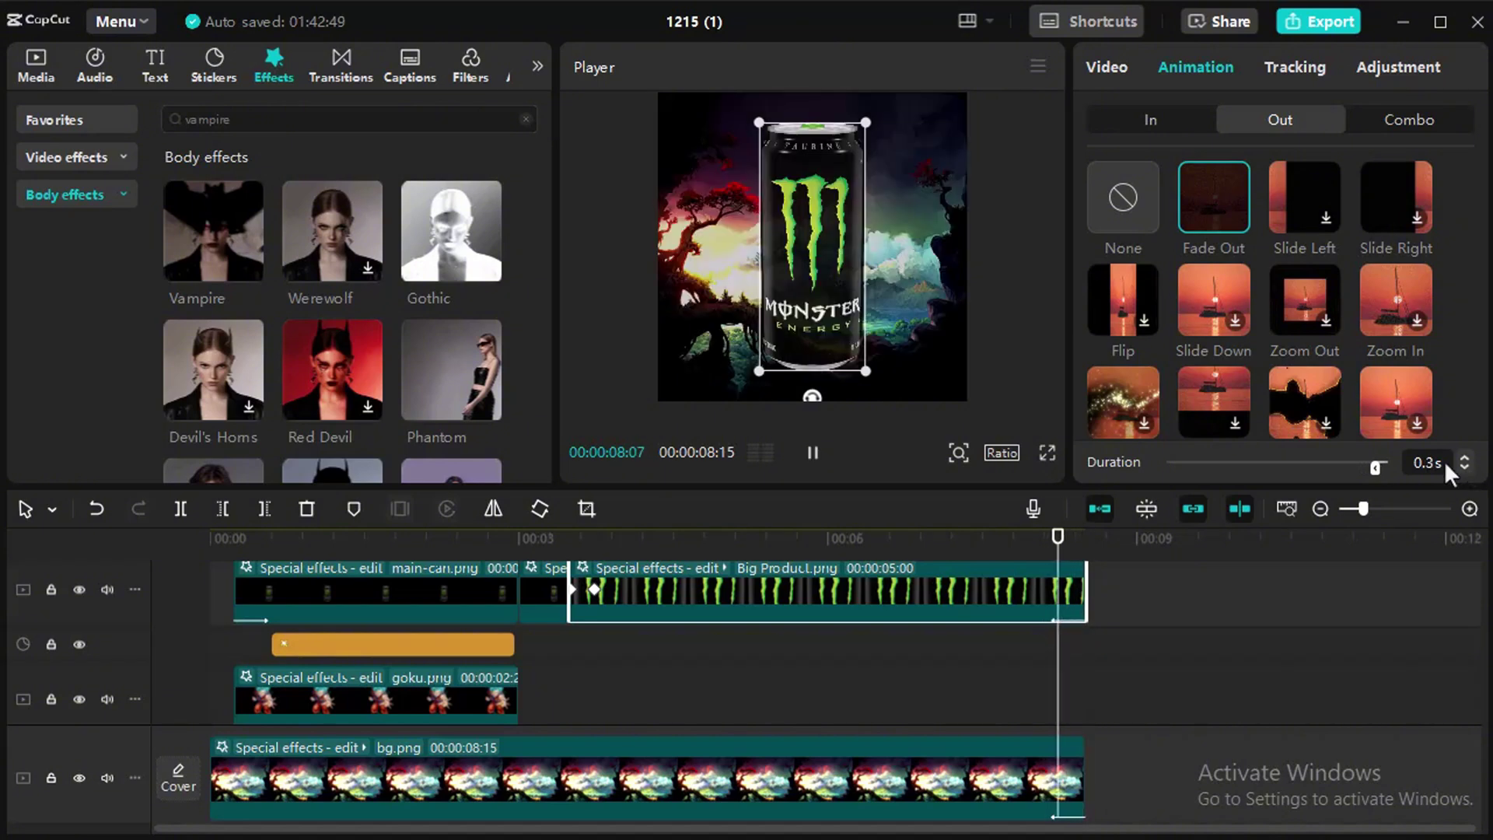
left_click(1014, 665)
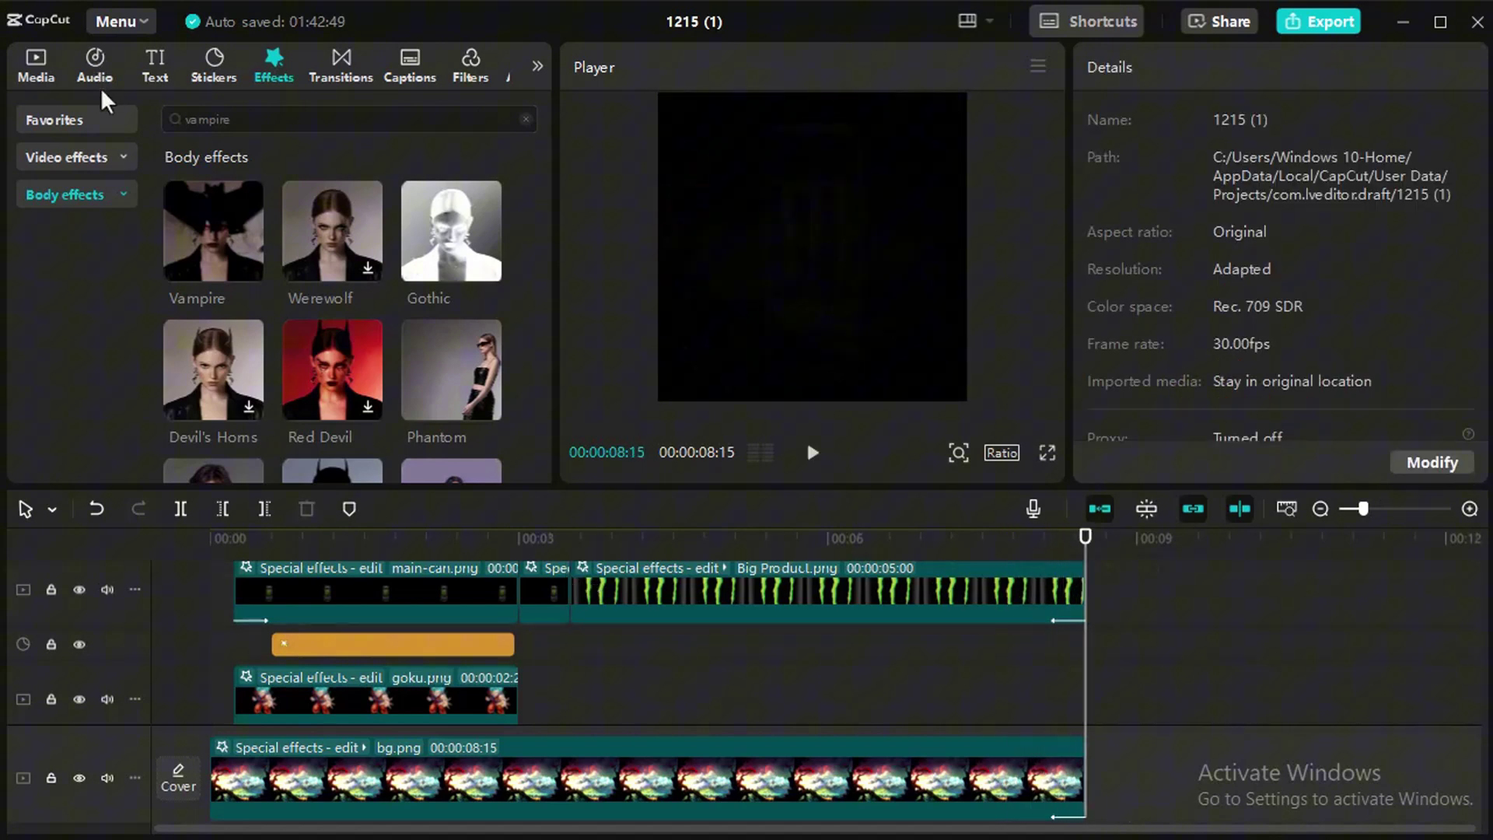
Step: Place LOGO.png on the main track right after the bg.png clip
left_click(25, 59)
scroll(241, 249, "down", 2)
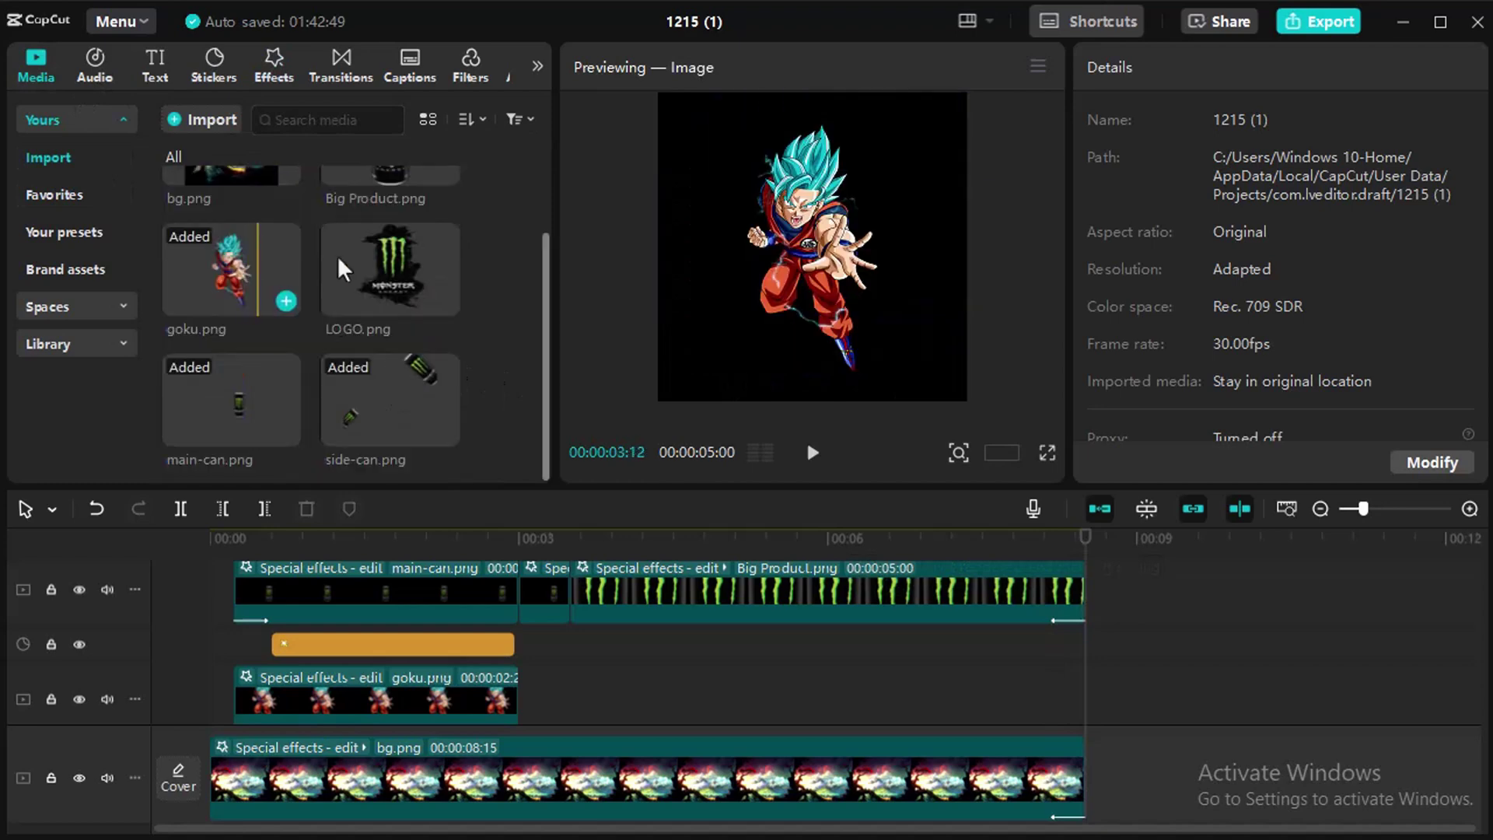
left_click_drag(384, 275, 1087, 777)
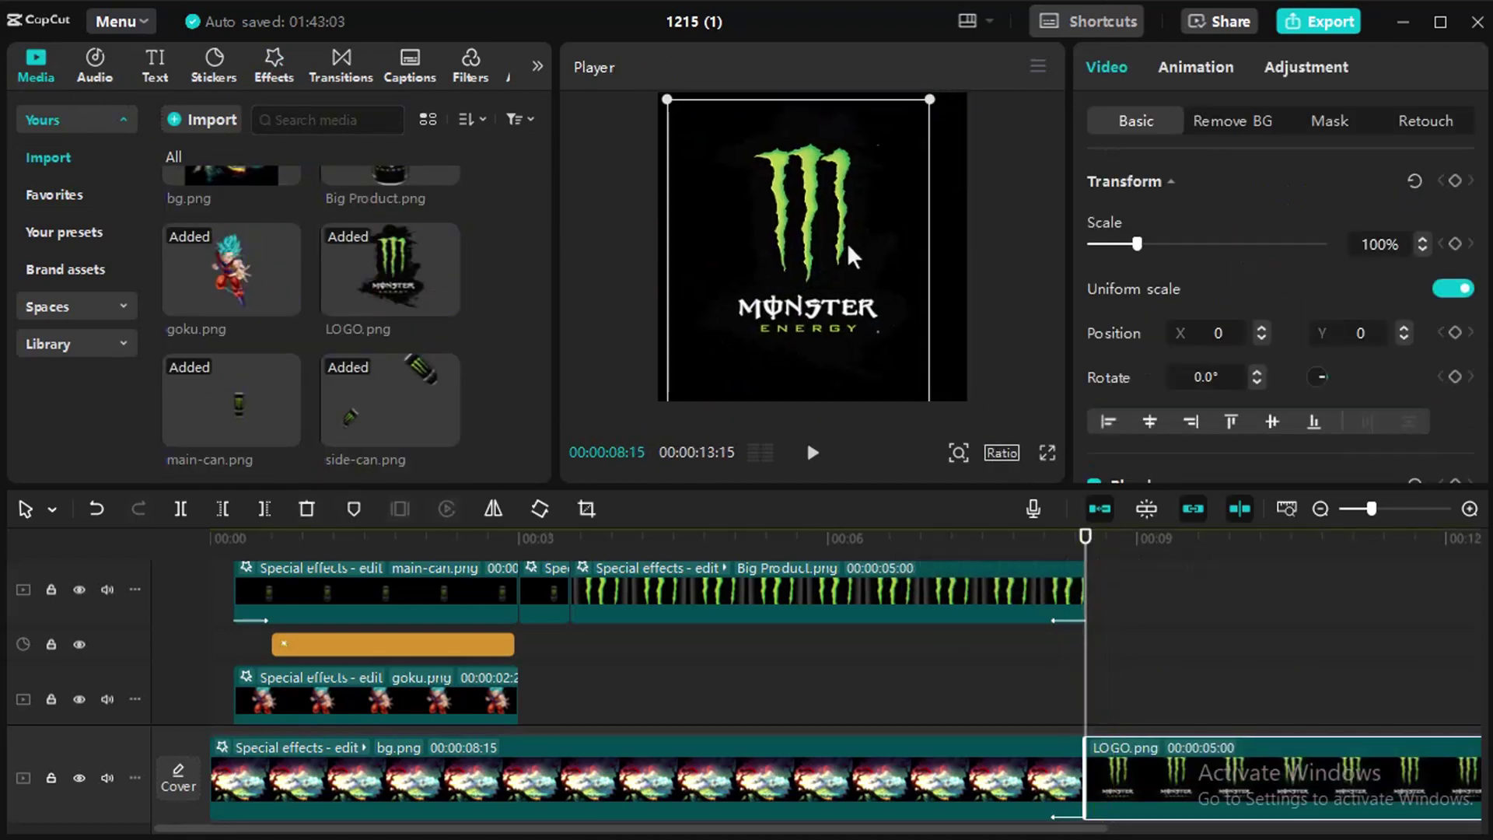
Step: Move the Monster logo lower to X -130, Y -348, checking it full screen
left_click_drag(848, 247, 848, 255)
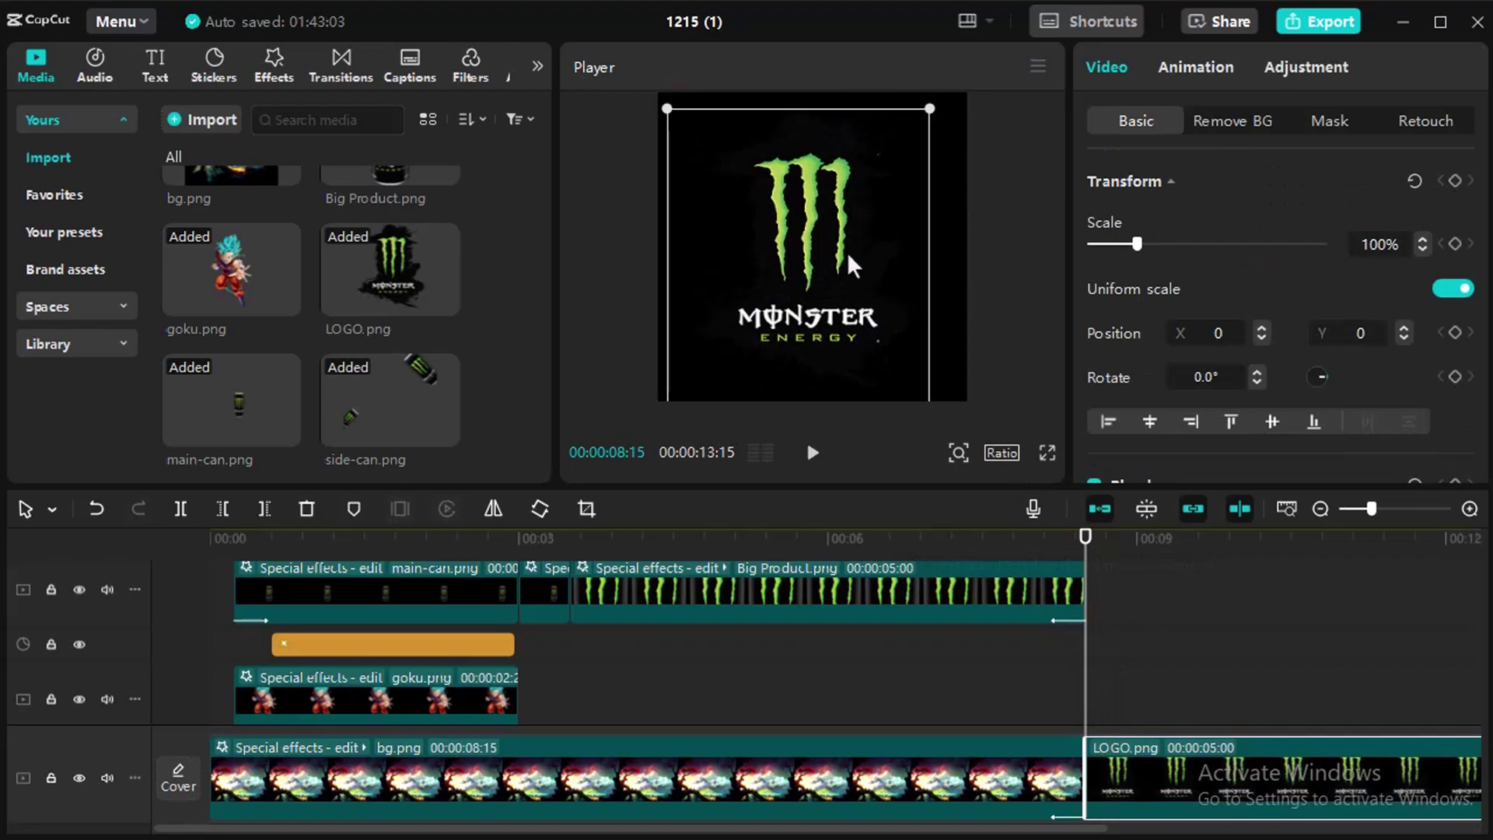
left_click(1047, 453)
key("Escape")
left_click_drag(810, 286, 812, 294)
left_click(1047, 454)
key("Escape")
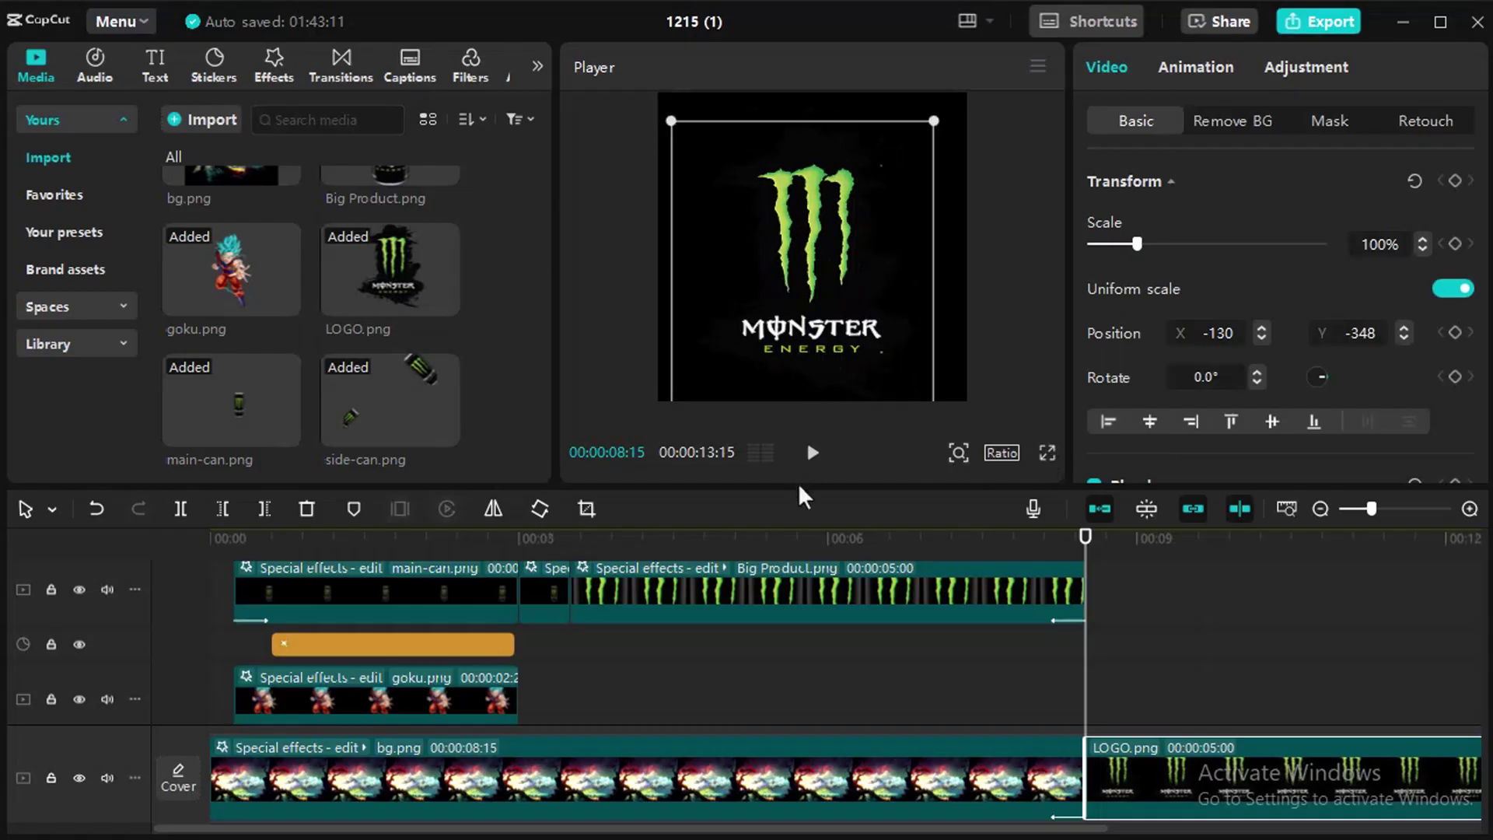
left_click_drag(798, 487, 783, 538)
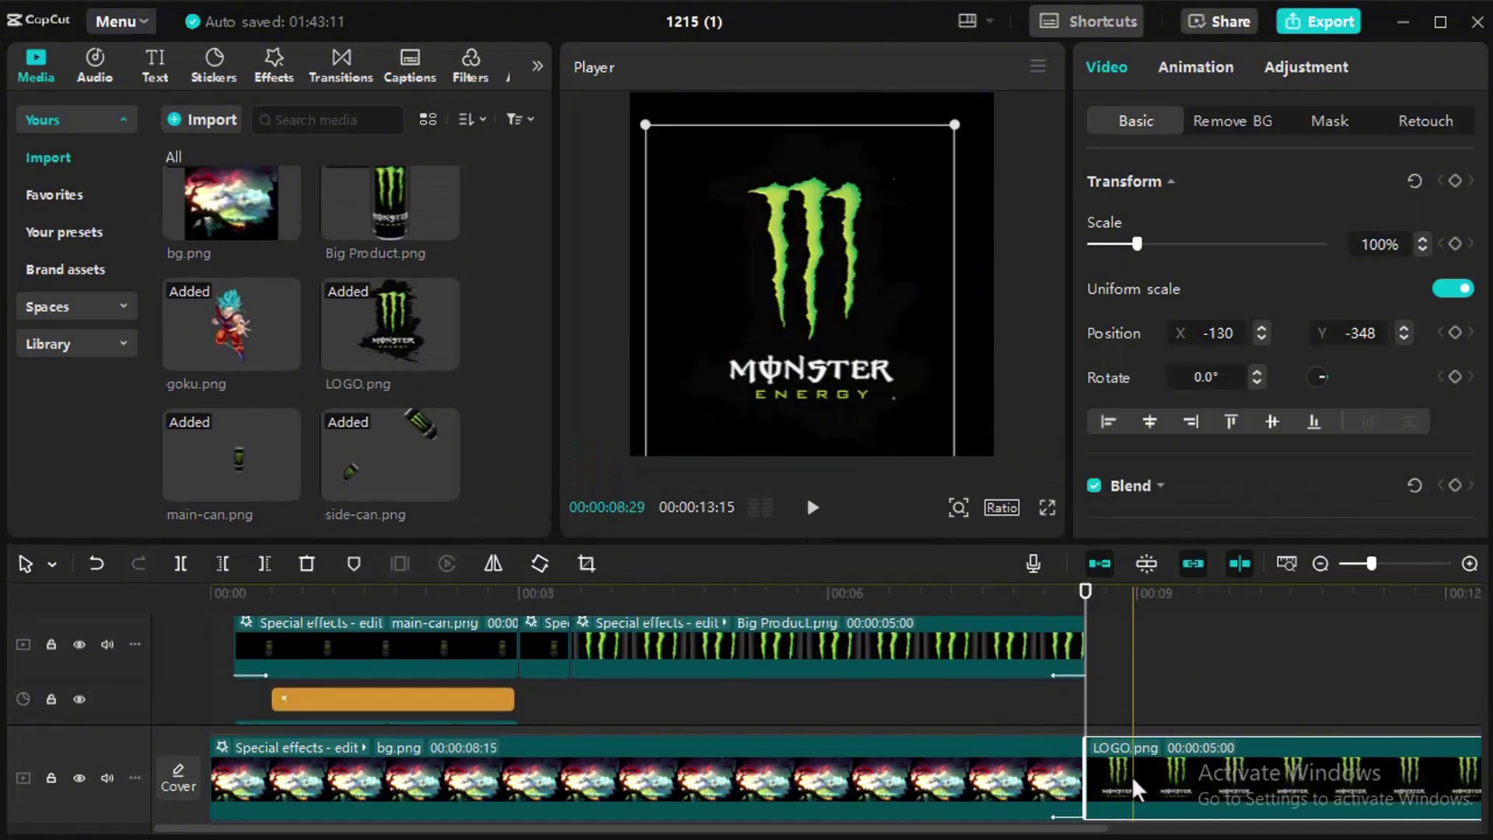
Step: Apply the Zoom 1 combo animation to LOGO.png for its full 5.0 seconds
left_click(1183, 69)
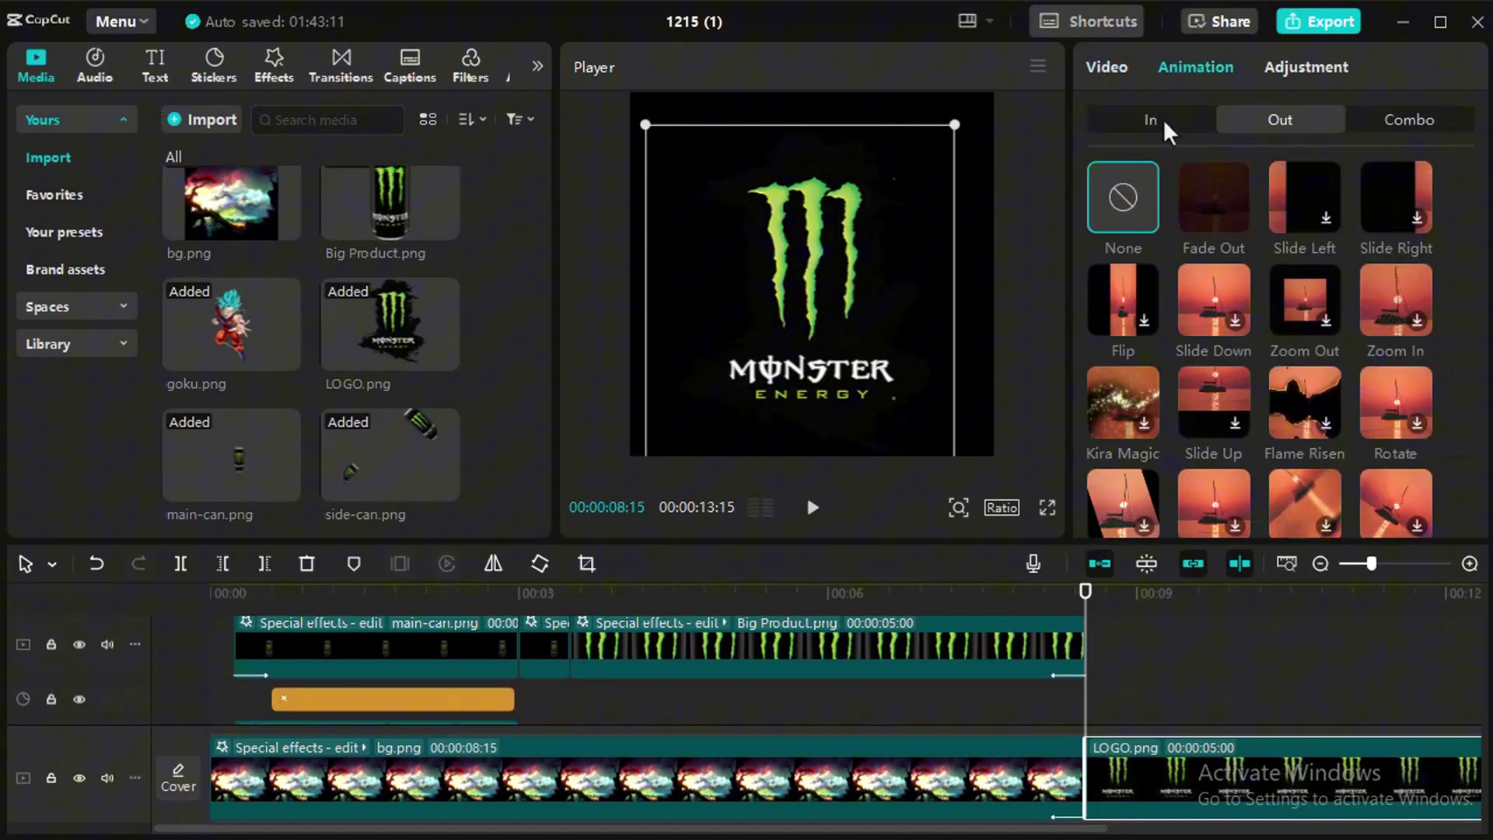
left_click(1385, 125)
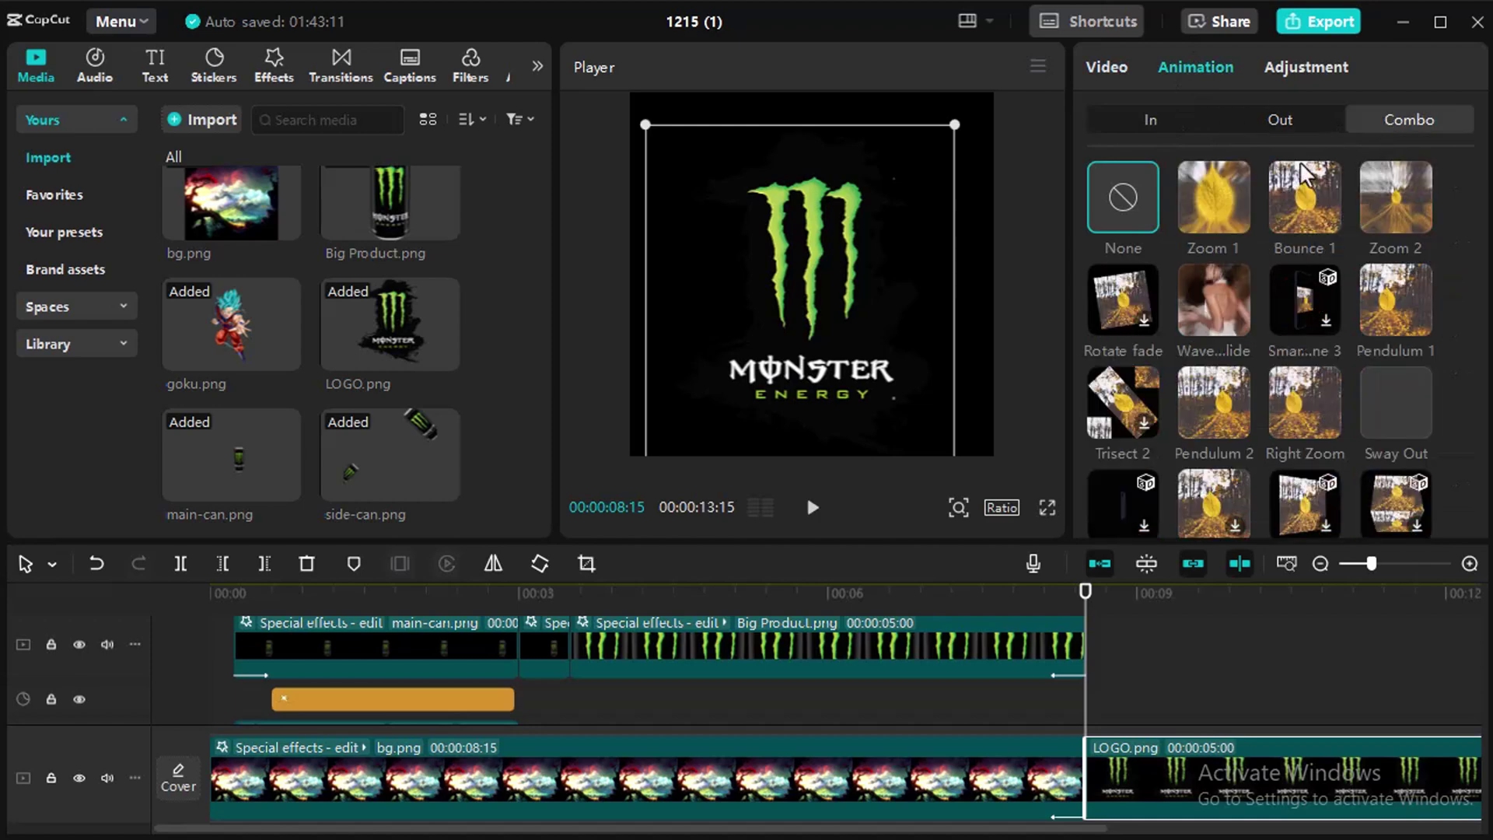
left_click(1204, 195)
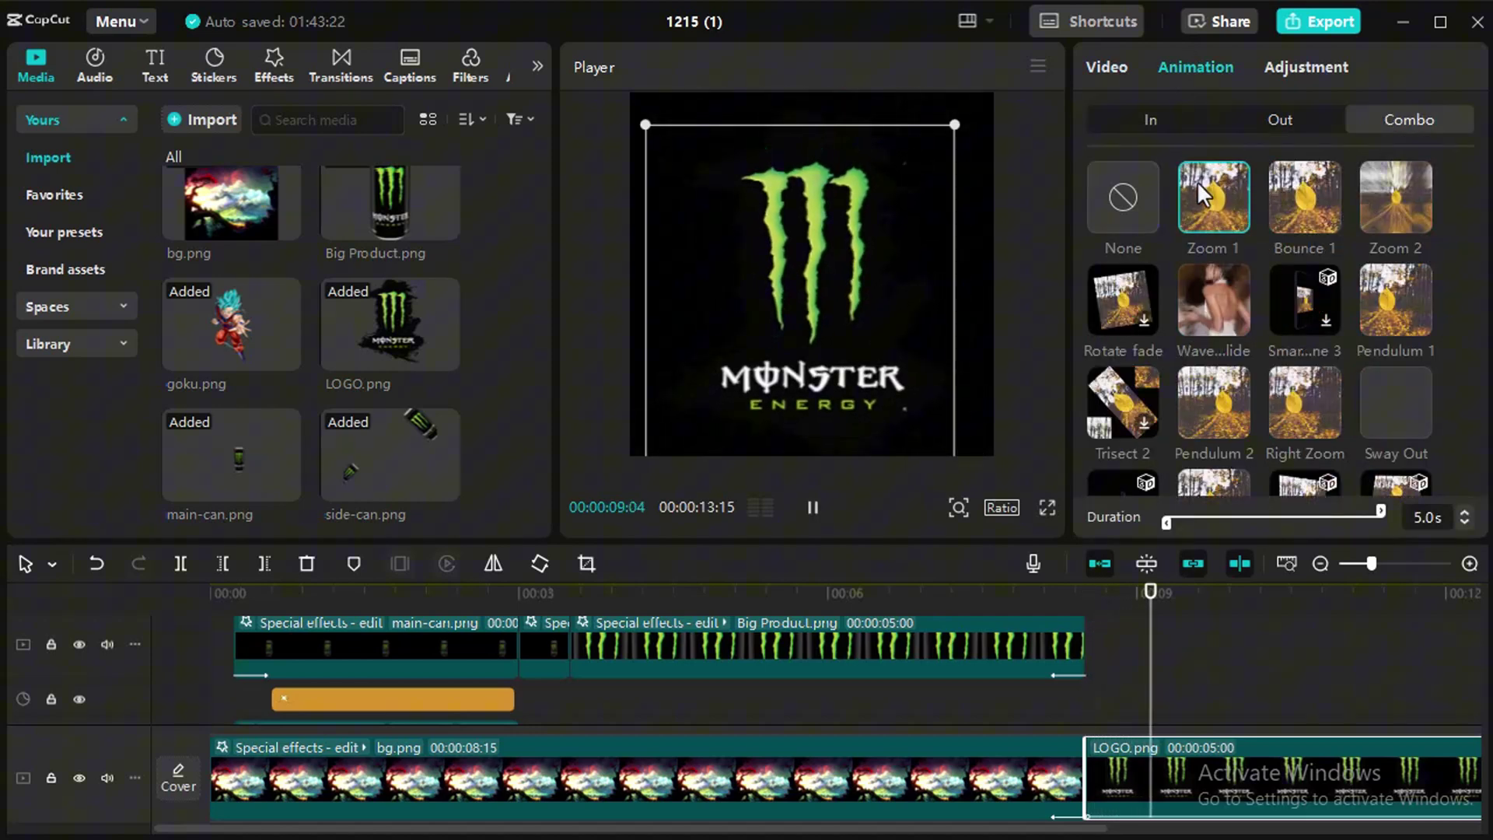